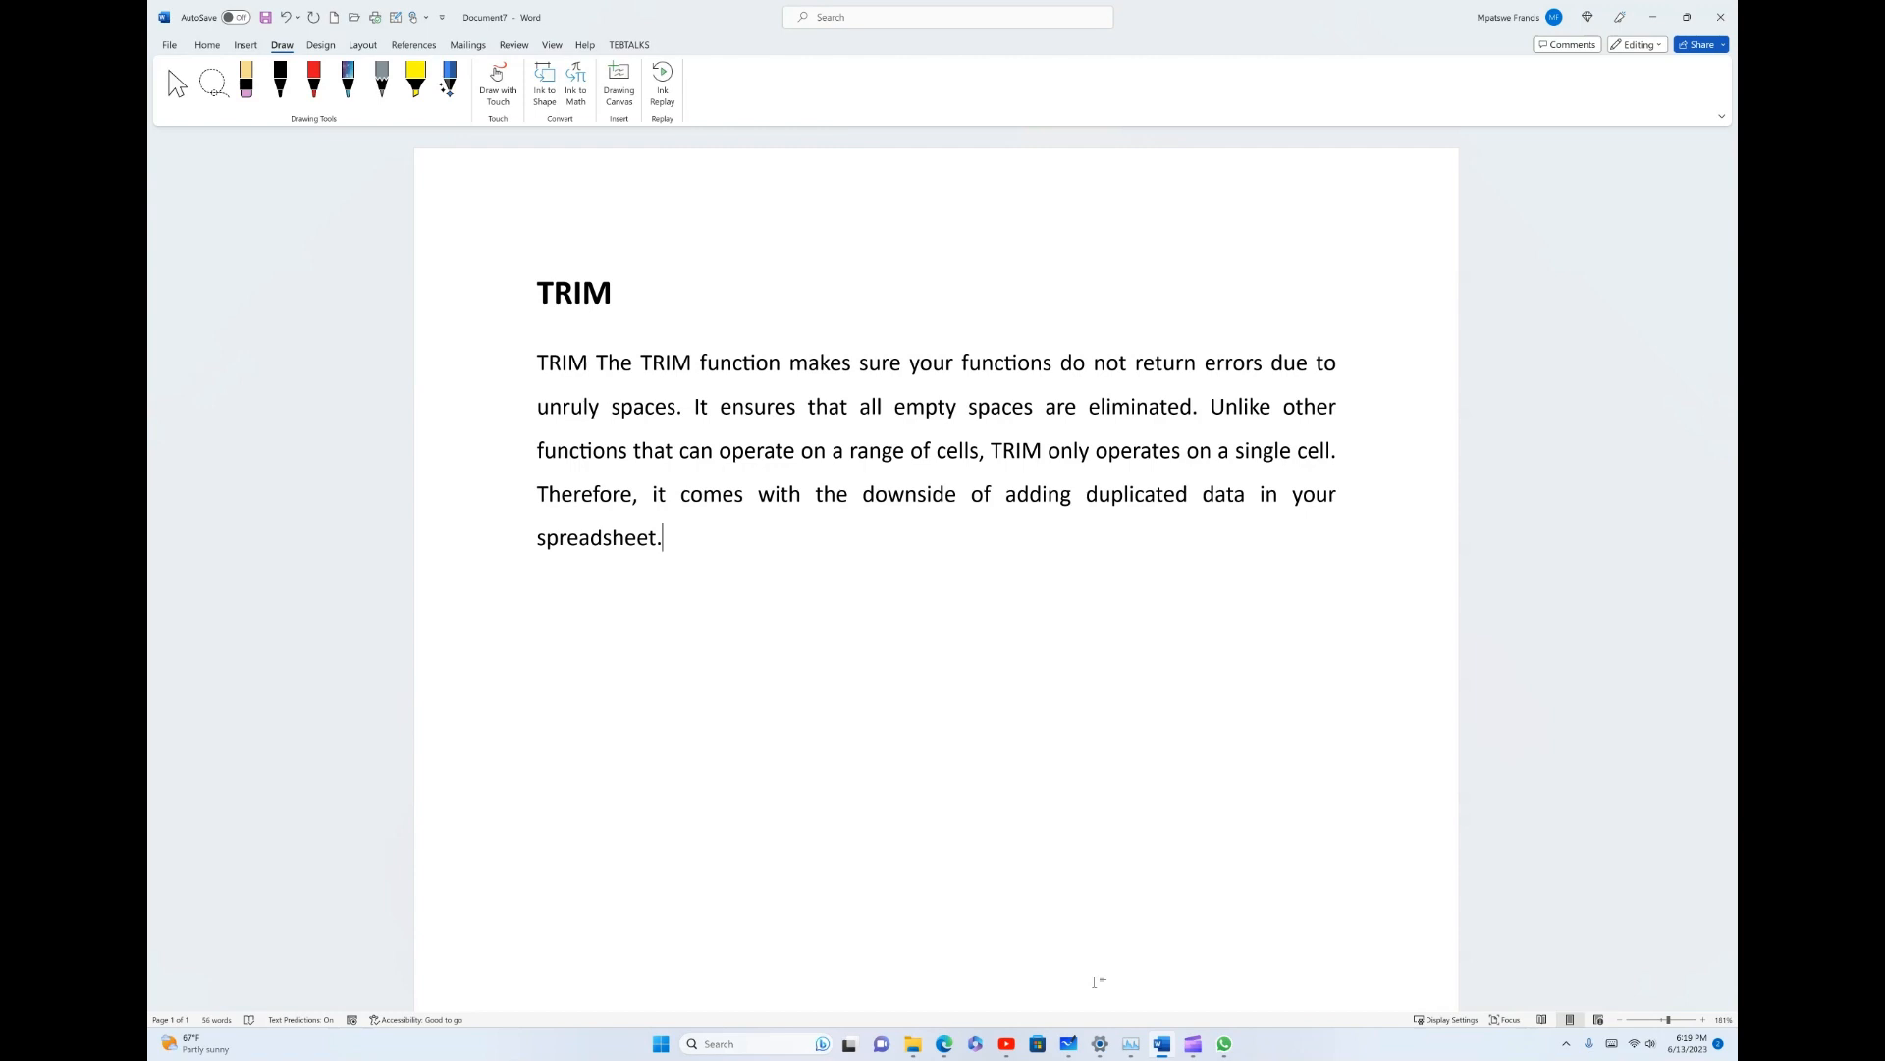
# Step: Ink parentheses after the TRIM heading and sketch a grid of three columns and two rows below the paragraph
pyautogui.moveTo(641, 260)
pyautogui.mouseDown()
pyautogui.moveTo(634, 326)
pyautogui.moveTo(679, 275)
pyautogui.moveTo(675, 327)
pyautogui.mouseUp()
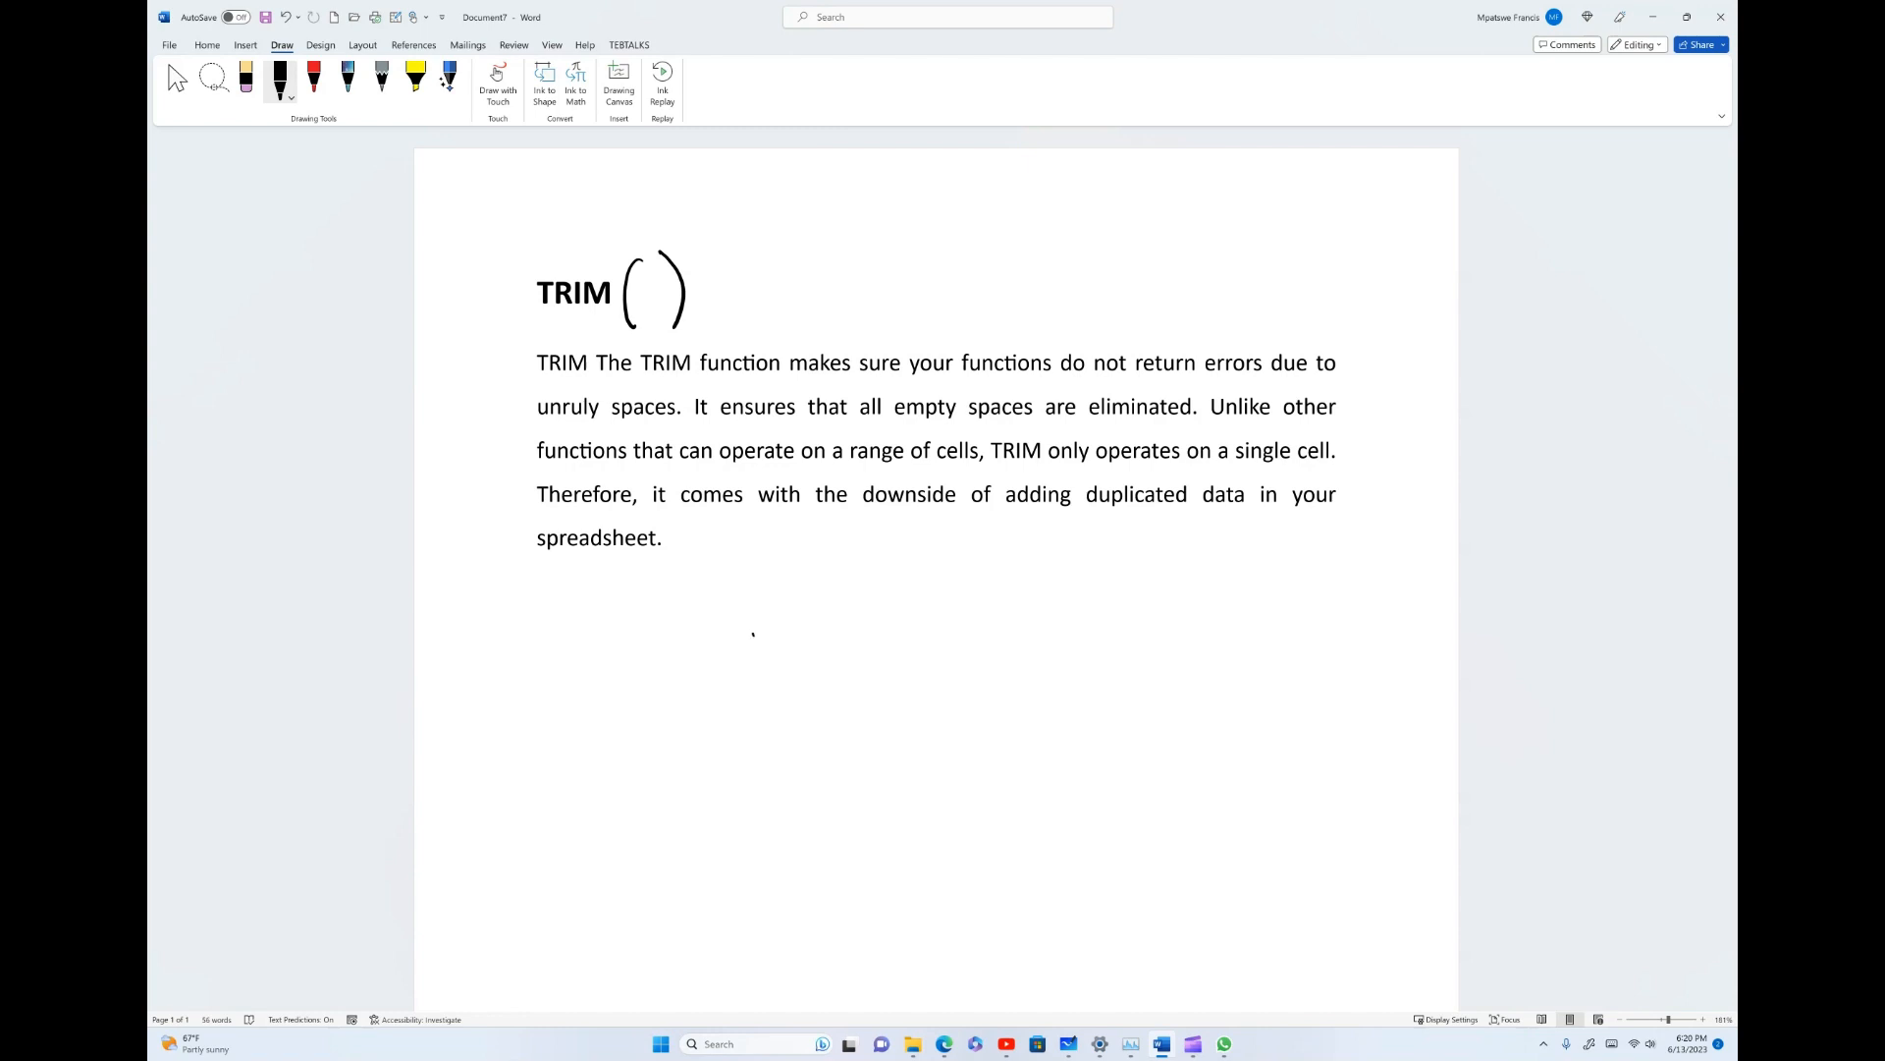
pyautogui.moveTo(753, 632); pyautogui.dragTo(741, 786)
pyautogui.moveTo(811, 627); pyautogui.dragTo(807, 764)
pyautogui.moveTo(916, 626); pyautogui.dragTo(916, 757)
pyautogui.moveTo(982, 623); pyautogui.dragTo(982, 774)
pyautogui.moveTo(747, 630); pyautogui.dragTo(994, 629)
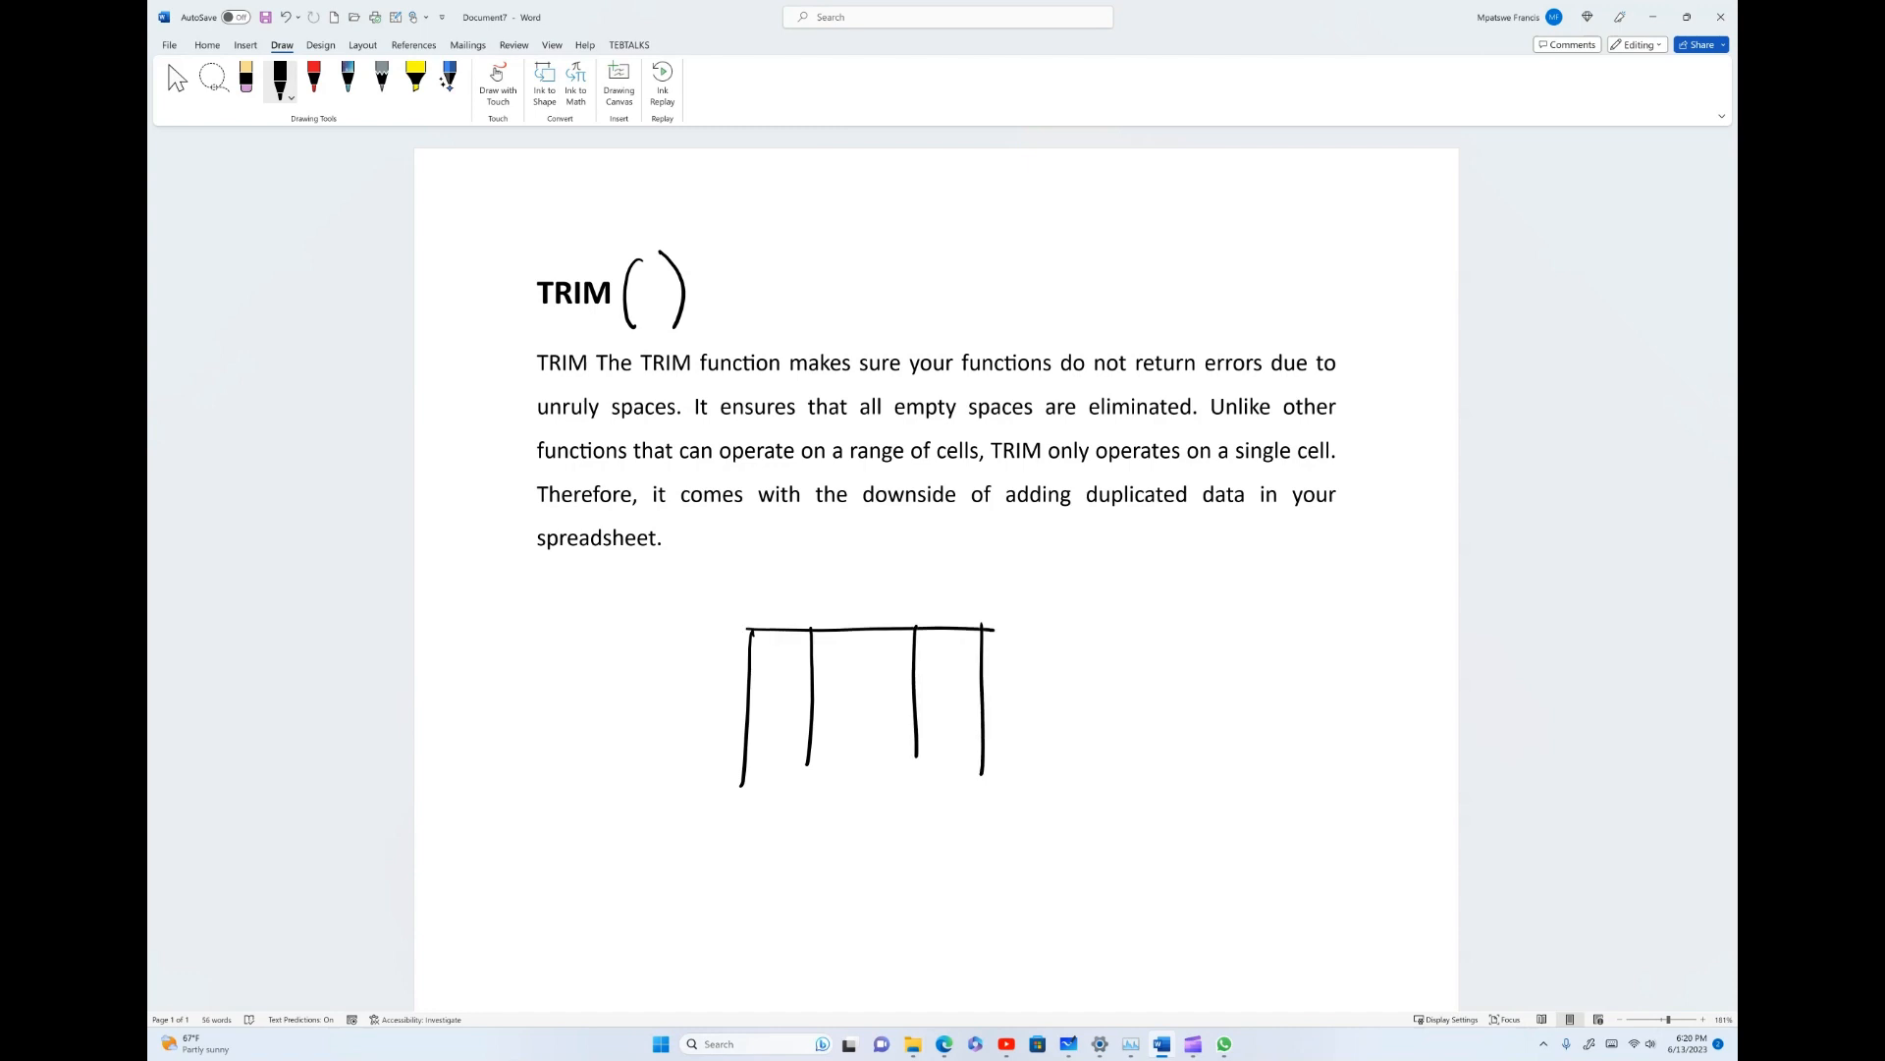
pyautogui.moveTo(746, 692); pyautogui.dragTo(987, 694)
pyautogui.moveTo(742, 782); pyautogui.dragTo(985, 758)
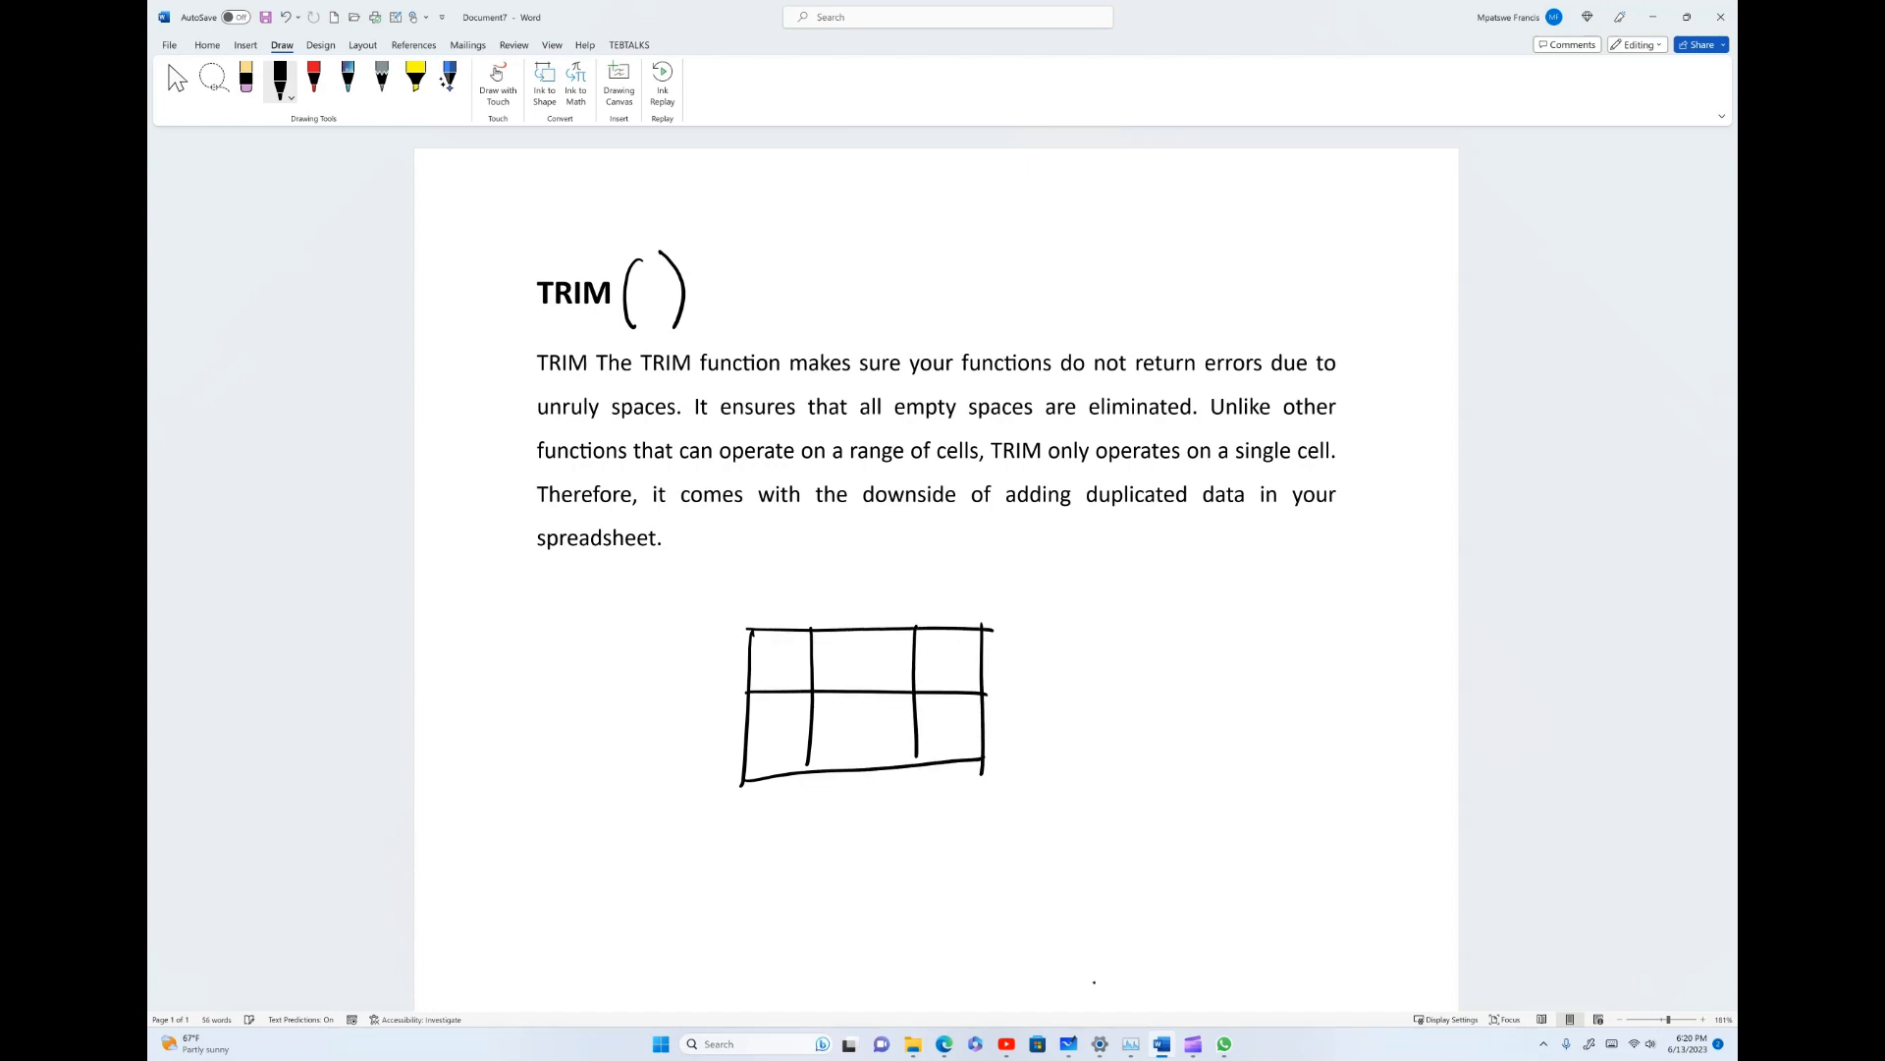
# Step: Label the sketched grid's columns A, B and C and its rows 1 and 2 in ink
pyautogui.moveTo(771, 596)
pyautogui.mouseDown()
pyautogui.moveTo(763, 633)
pyautogui.moveTo(842, 634)
pyautogui.mouseUp()
pyautogui.moveTo(954, 597)
pyautogui.mouseDown()
pyautogui.moveTo(943, 623)
pyautogui.moveTo(962, 621)
pyautogui.mouseUp()
pyautogui.moveTo(703, 666)
pyautogui.mouseDown()
pyautogui.moveTo(728, 679)
pyautogui.moveTo(725, 755)
pyautogui.mouseUp()
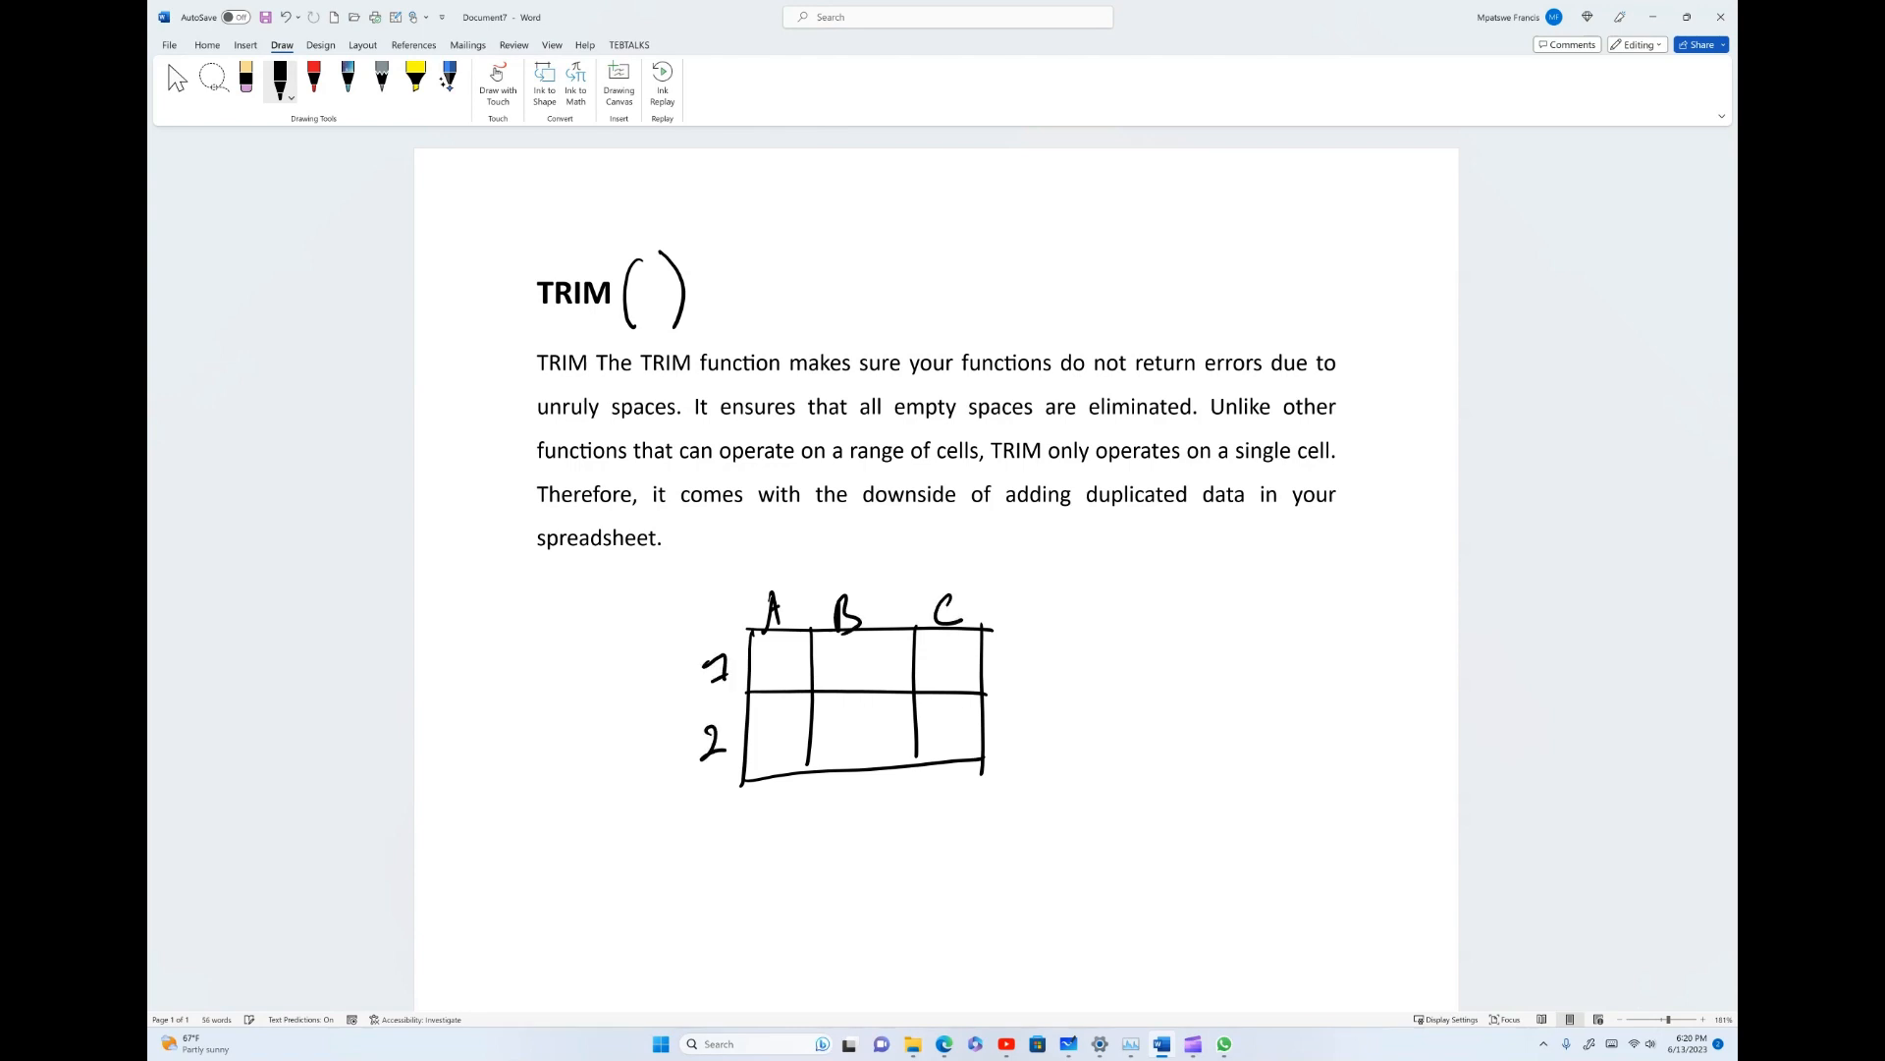
# Step: Handwrite short sample entries in the first-row cells under columns A and B of the sketched grid
pyautogui.moveTo(762, 660); pyautogui.dragTo(896, 661)
pyautogui.hotkey('ctrl', 'z')
pyautogui.moveTo(819, 655); pyautogui.dragTo(855, 665)
pyautogui.click(860, 650)
# Step: Ink the numbers 1 and 2 far apart below the grid, with three short dashes between them separated by two vertical bars
pyautogui.moveTo(683, 847)
pyautogui.mouseDown()
pyautogui.moveTo(674, 917)
pyautogui.moveTo(677, 840)
pyautogui.mouseUp()
pyautogui.moveTo(659, 916); pyautogui.dragTo(687, 907)
pyautogui.moveTo(1142, 847)
pyautogui.mouseDown()
pyautogui.moveTo(1141, 888)
pyautogui.moveTo(1185, 883)
pyautogui.mouseUp()
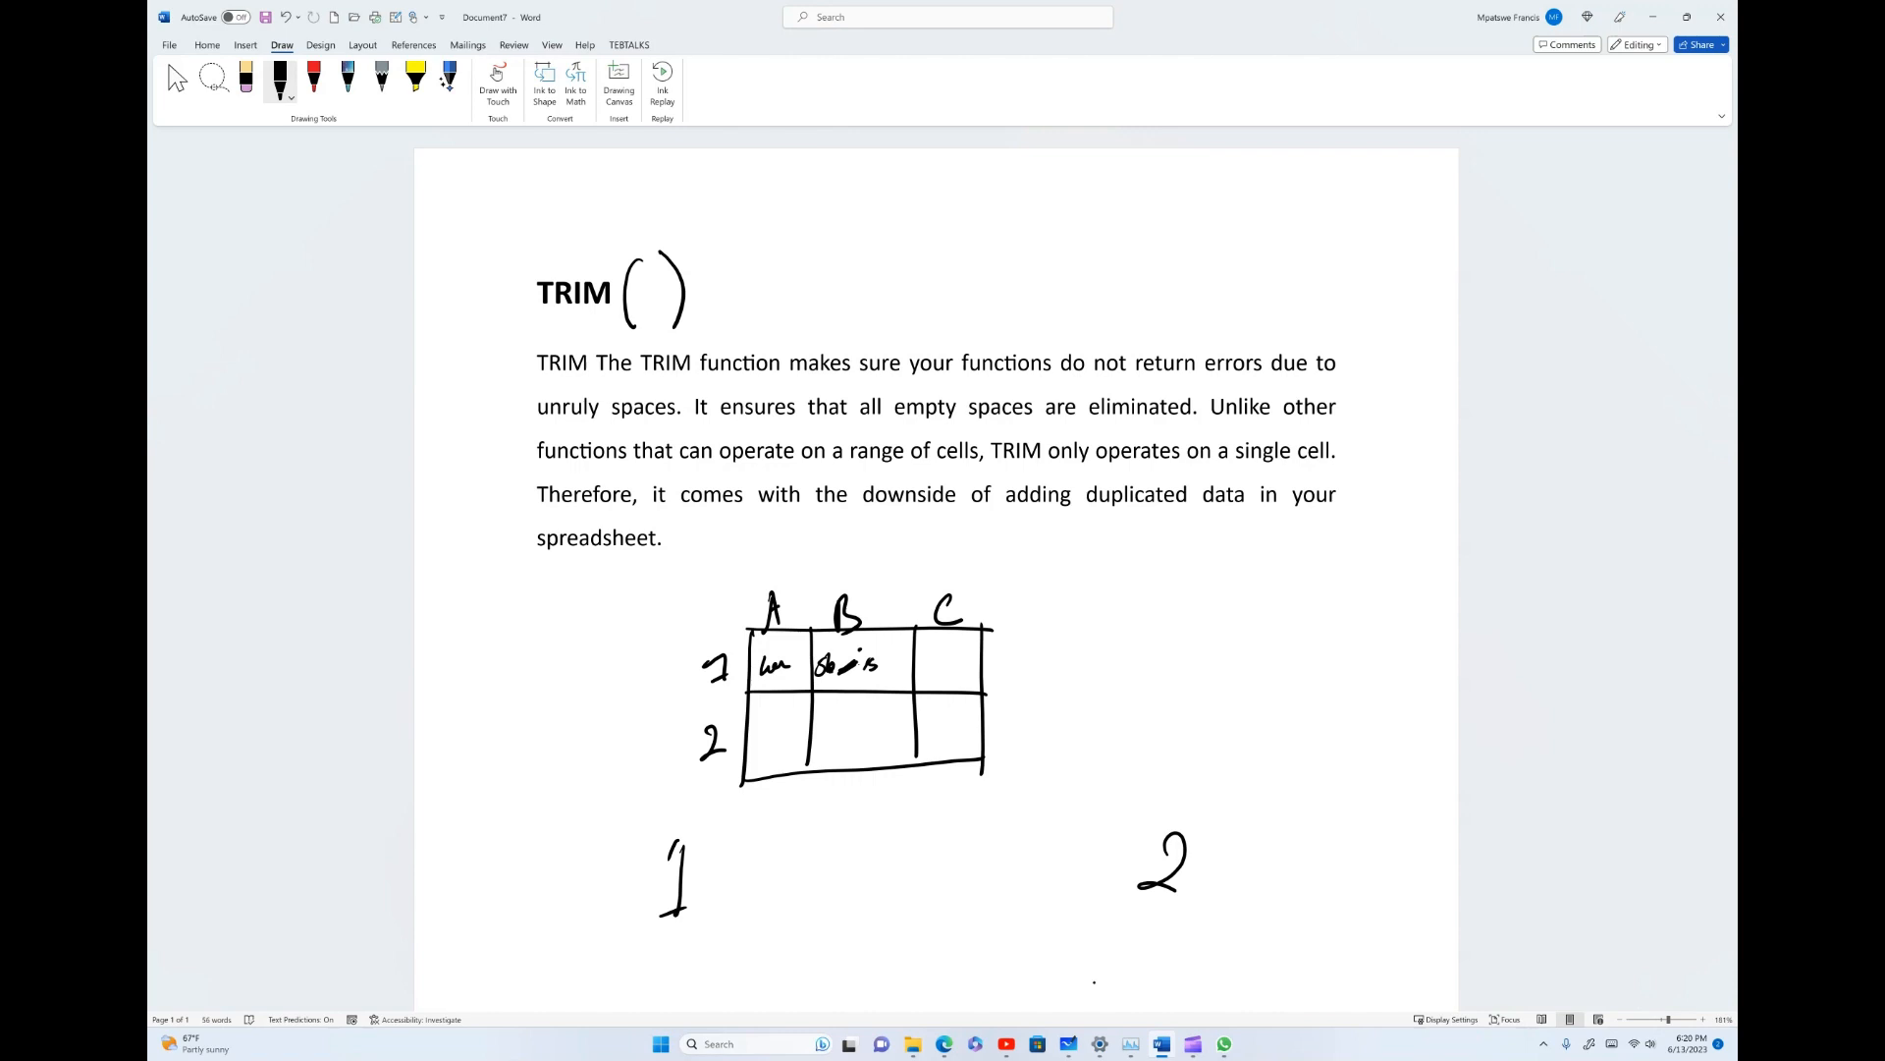
pyautogui.moveTo(694, 909); pyautogui.dragTo(1117, 890)
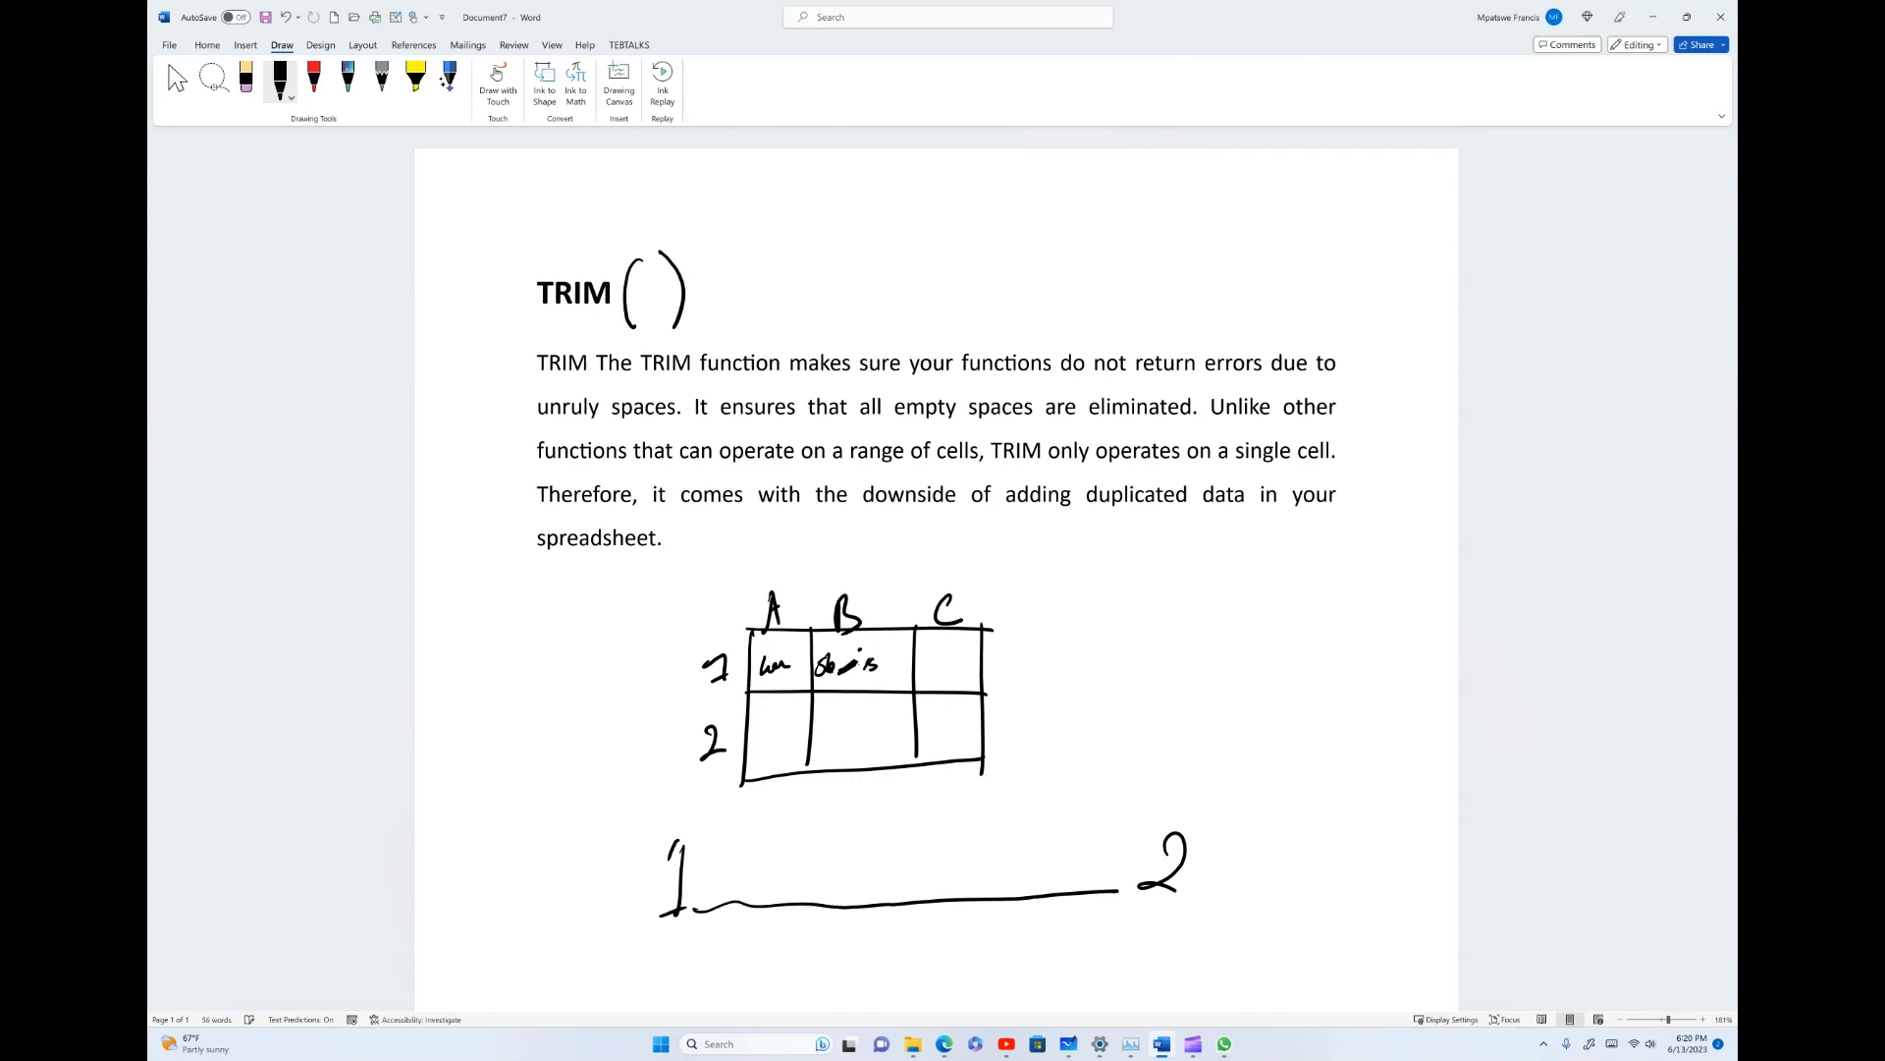
pyautogui.hotkey('ctrl', 'z')
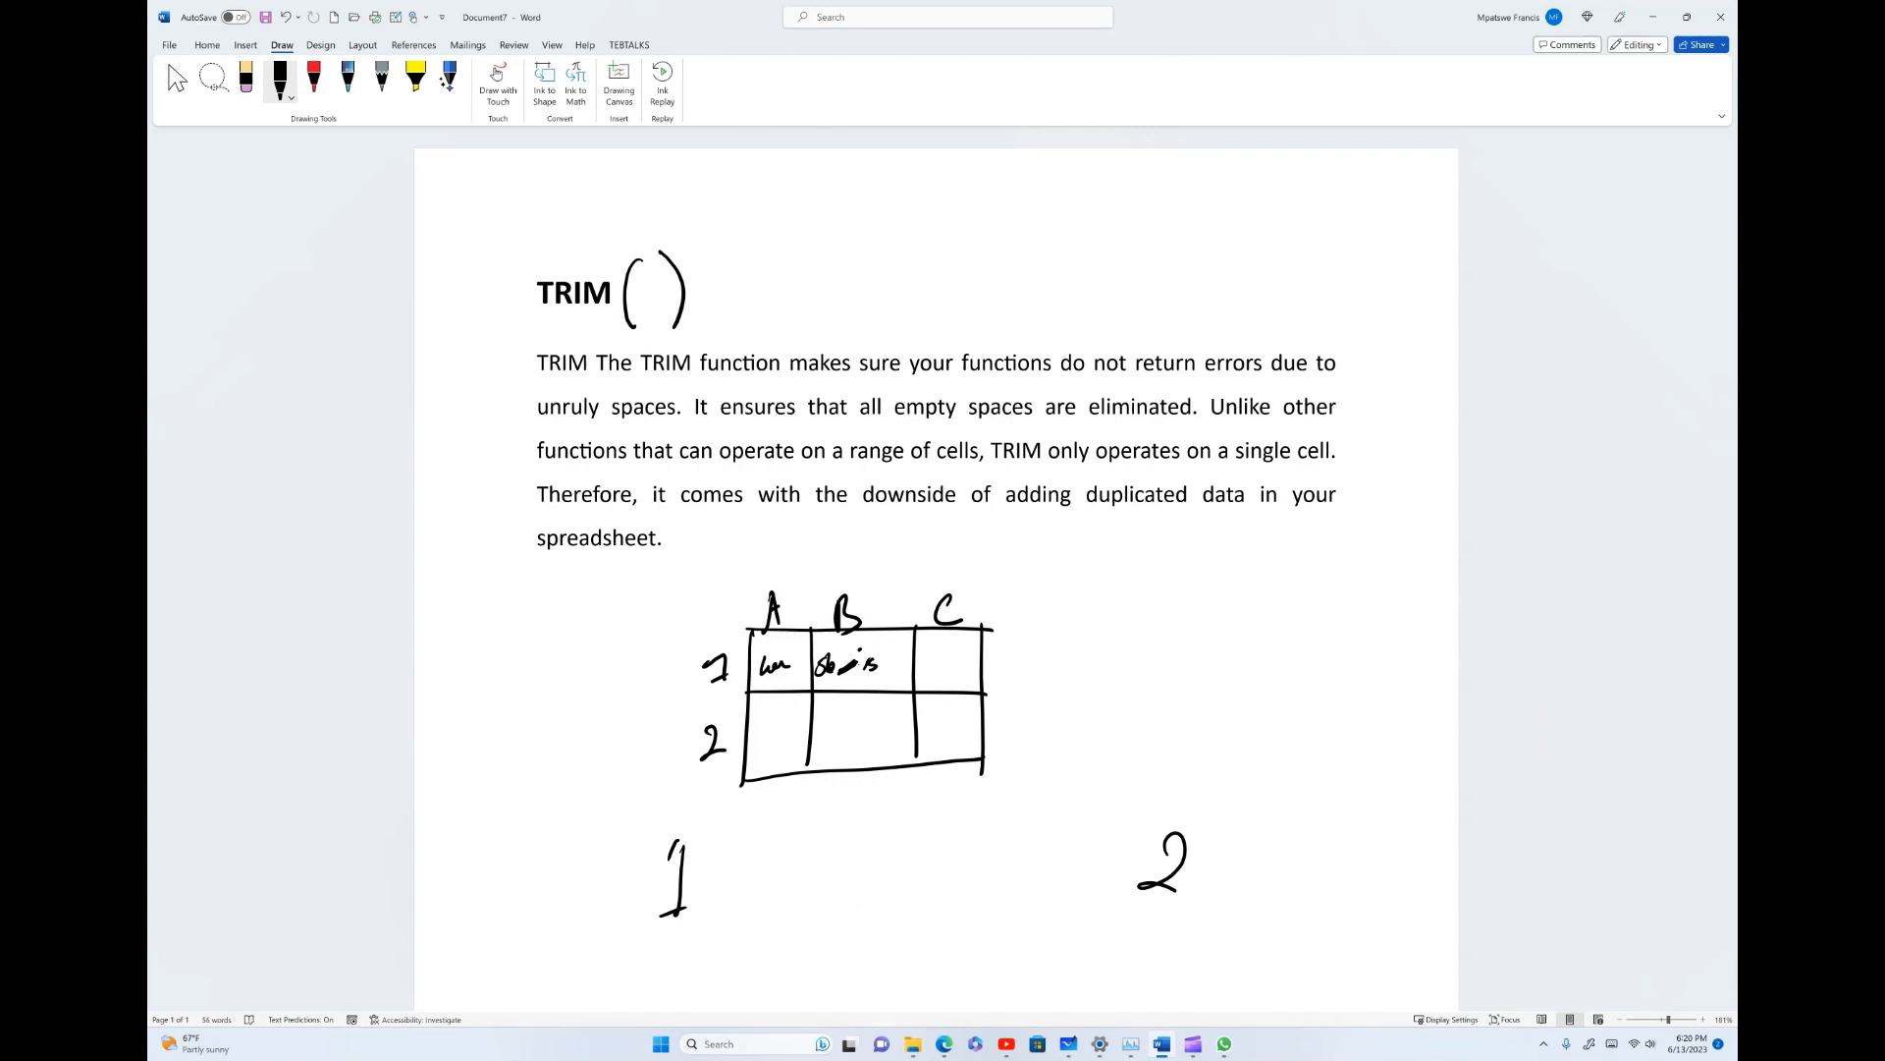
pyautogui.moveTo(700, 910); pyautogui.dragTo(1143, 887)
pyautogui.moveTo(1001, 870); pyautogui.dragTo(999, 933)
pyautogui.moveTo(825, 879); pyautogui.dragTo(823, 939)
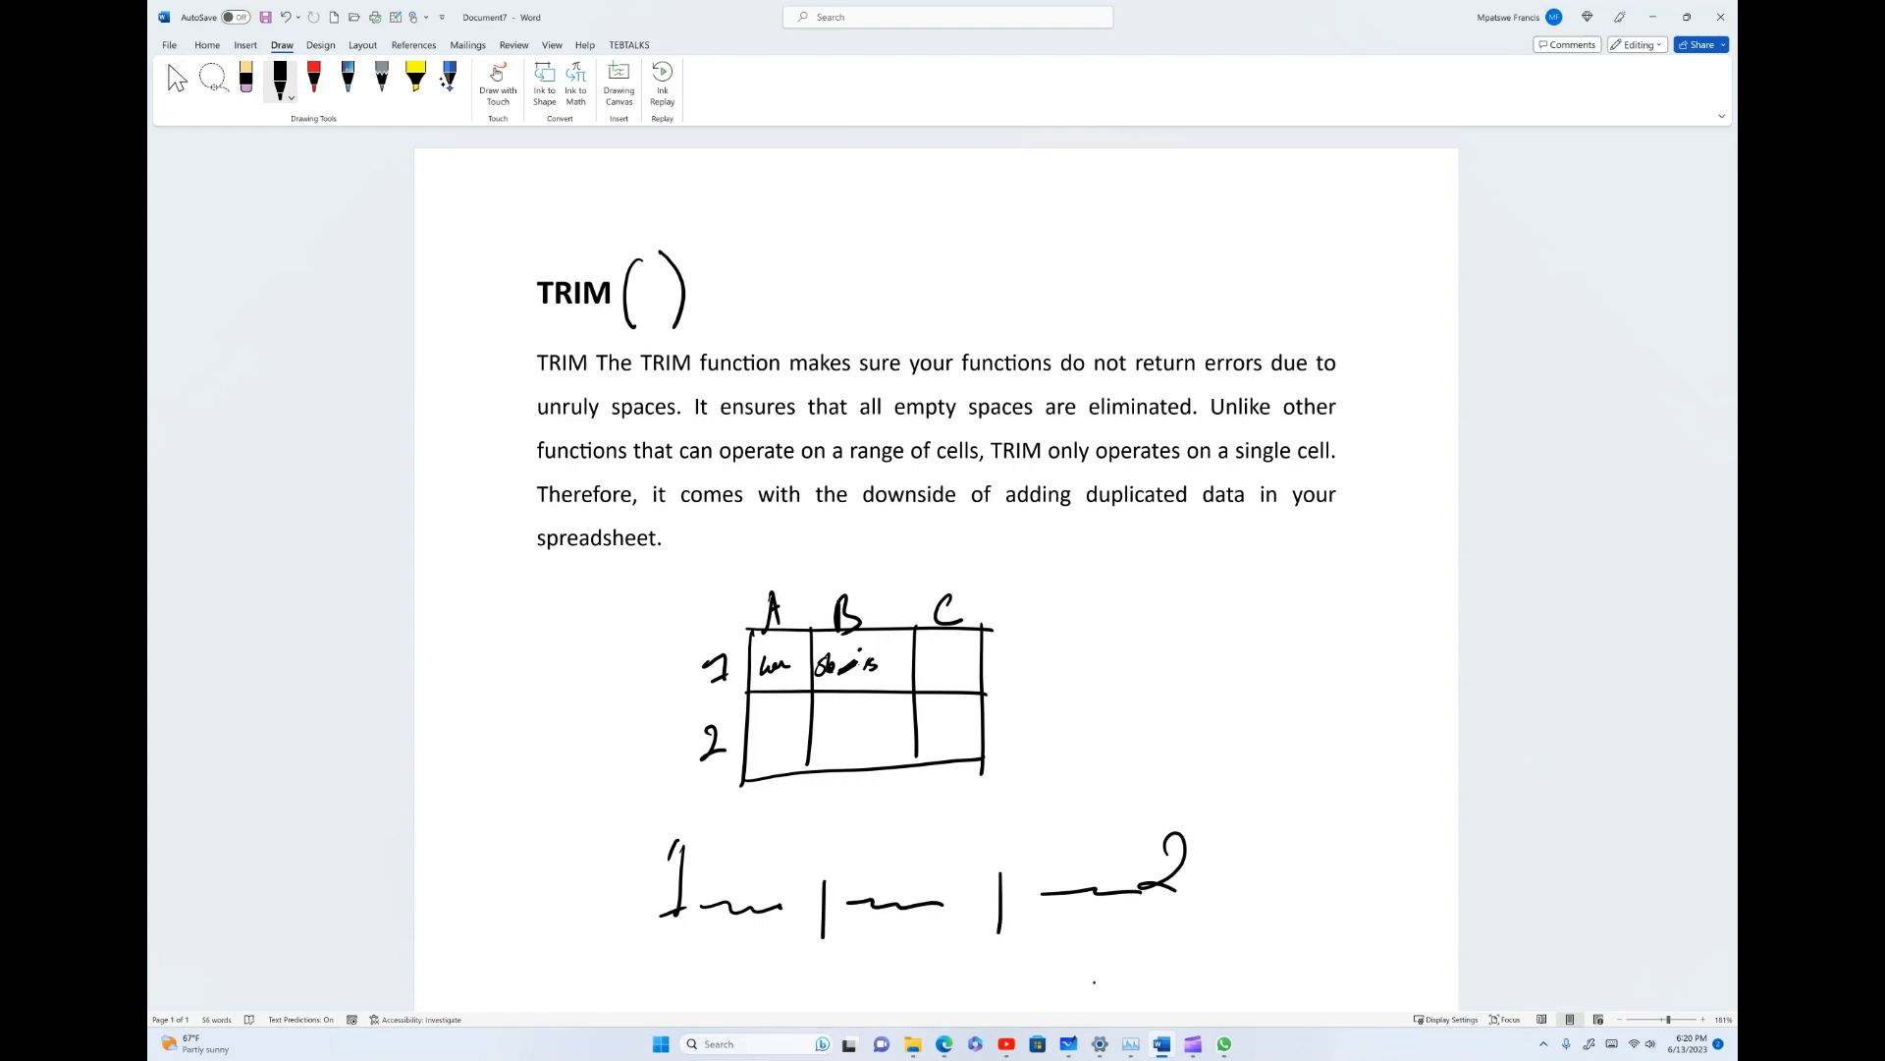
# Step: Handwrite the note "Trim () will remove the spaces" beside the sketched grid and underline "spaces"
pyautogui.moveTo(1074, 752); pyautogui.dragTo(1077, 811)
pyautogui.moveTo(1063, 715)
pyautogui.mouseDown()
pyautogui.moveTo(1031, 773)
pyautogui.moveTo(1102, 789)
pyautogui.moveTo(1165, 743)
pyautogui.moveTo(1218, 747)
pyautogui.moveTo(1314, 666)
pyautogui.mouseUp()
pyautogui.moveTo(1321, 671); pyautogui.dragTo(1331, 655)
pyautogui.moveTo(1349, 629); pyautogui.dragTo(1344, 652)
pyautogui.moveTo(1156, 793); pyautogui.dragTo(1354, 700)
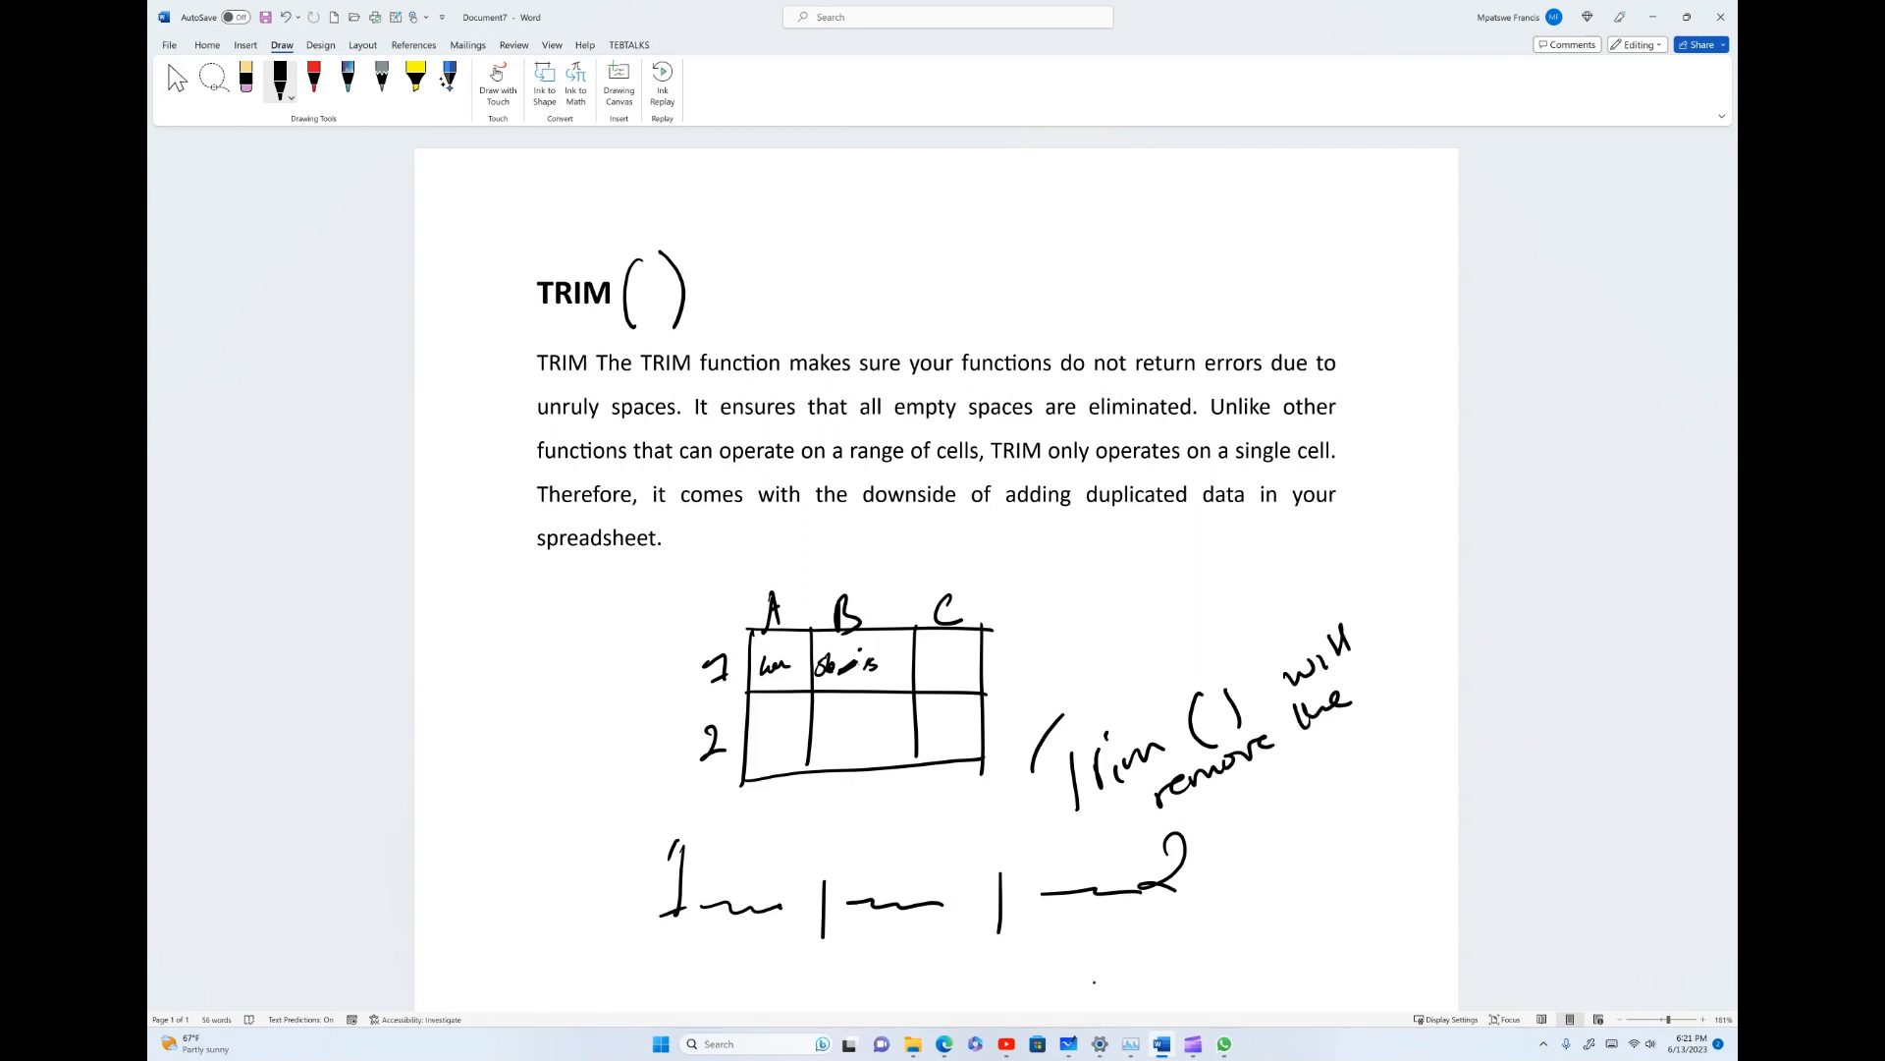
pyautogui.moveTo(1258, 782)
pyautogui.mouseDown()
pyautogui.moveTo(1354, 743)
pyautogui.moveTo(1372, 757)
pyautogui.moveTo(1287, 826)
pyautogui.mouseUp()
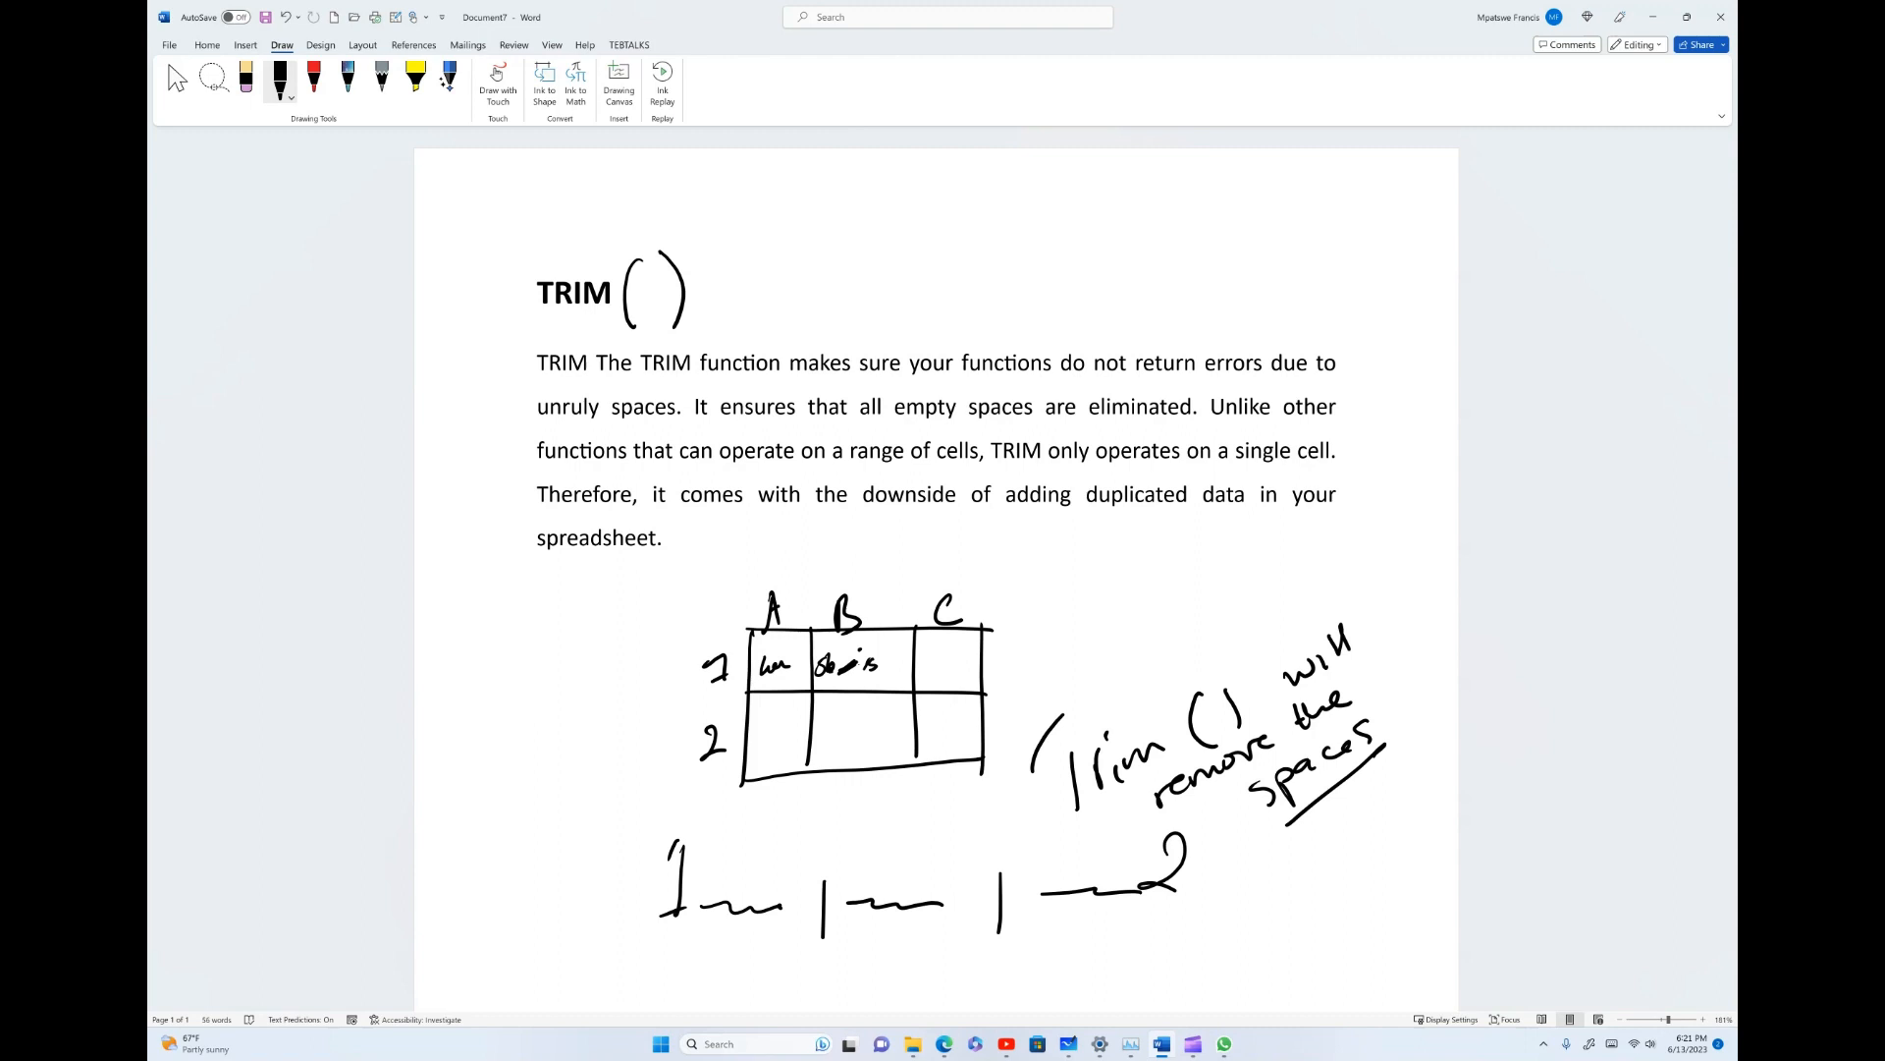
# Step: Find Excel in the list of all installed apps and switch to it
pyautogui.press('super')
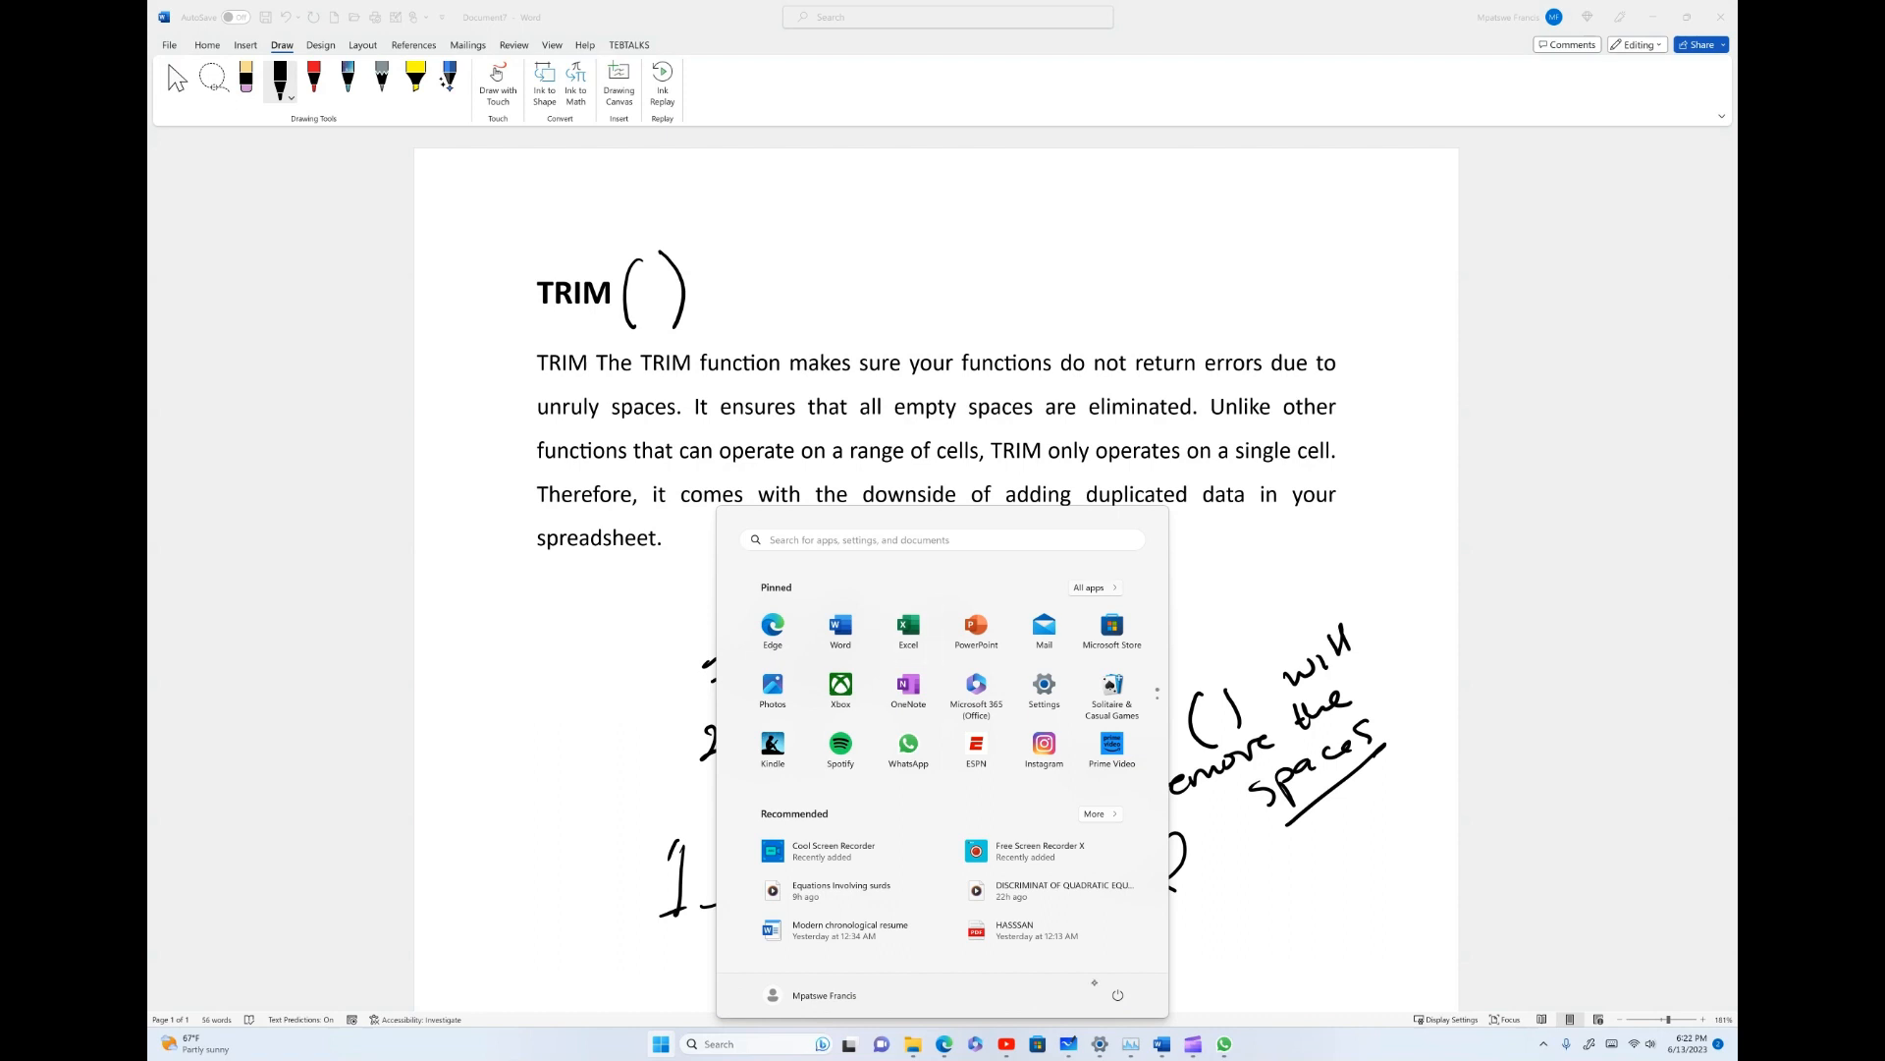
pyautogui.click(1095, 587)
pyautogui.scroll(-3, 942, 785)
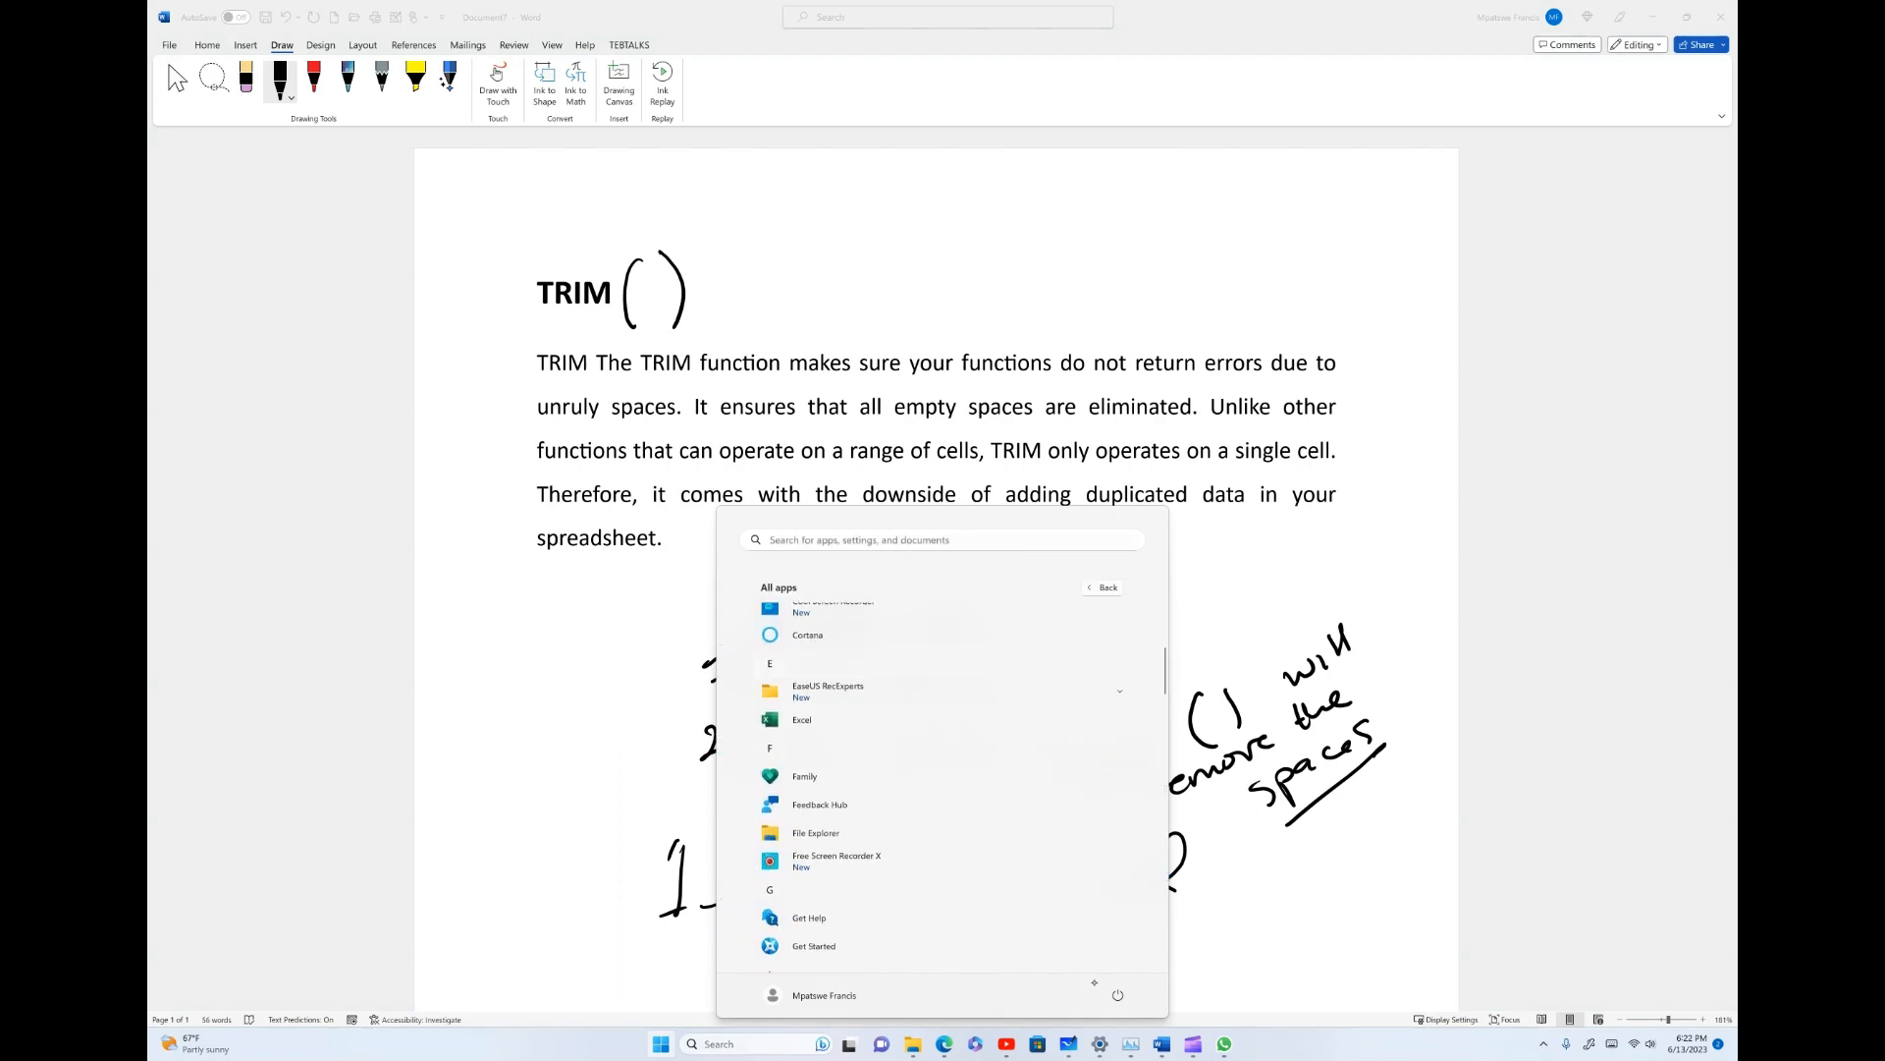
pyautogui.scroll(-10, 943, 786)
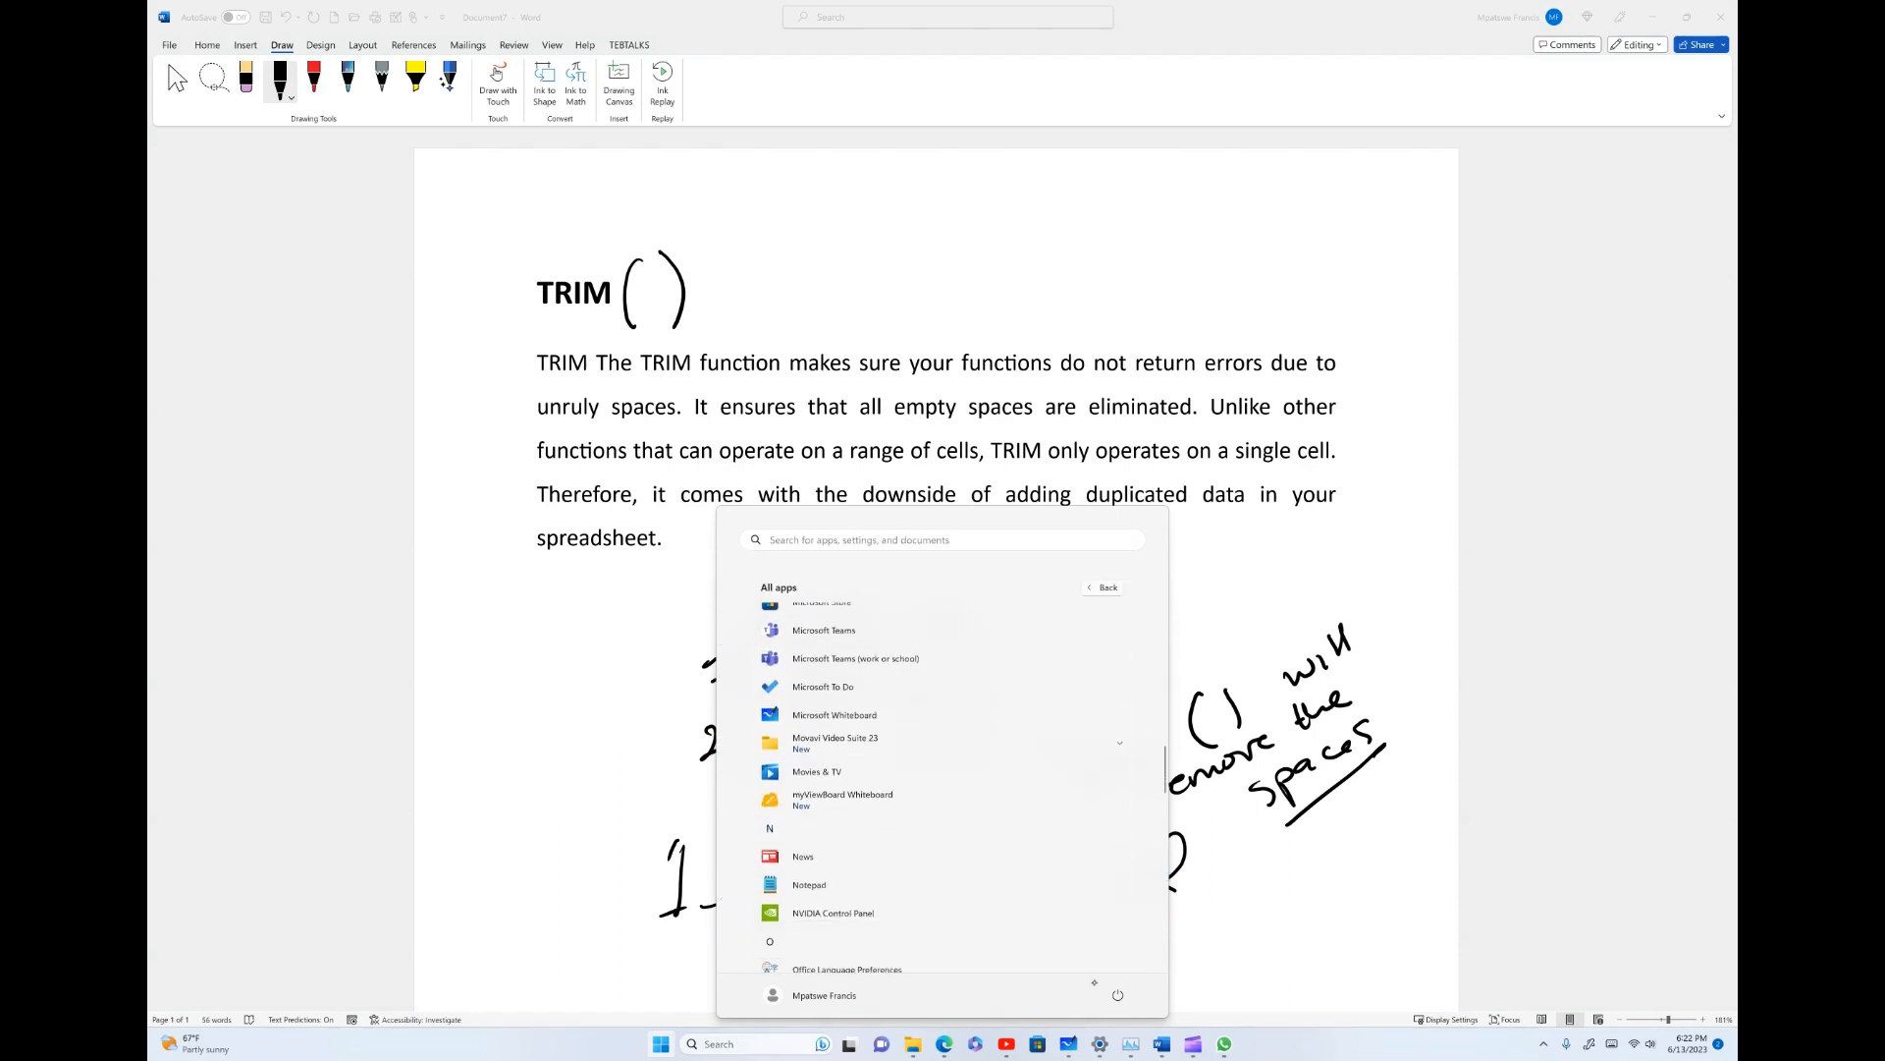
pyautogui.scroll(-6, 942, 785)
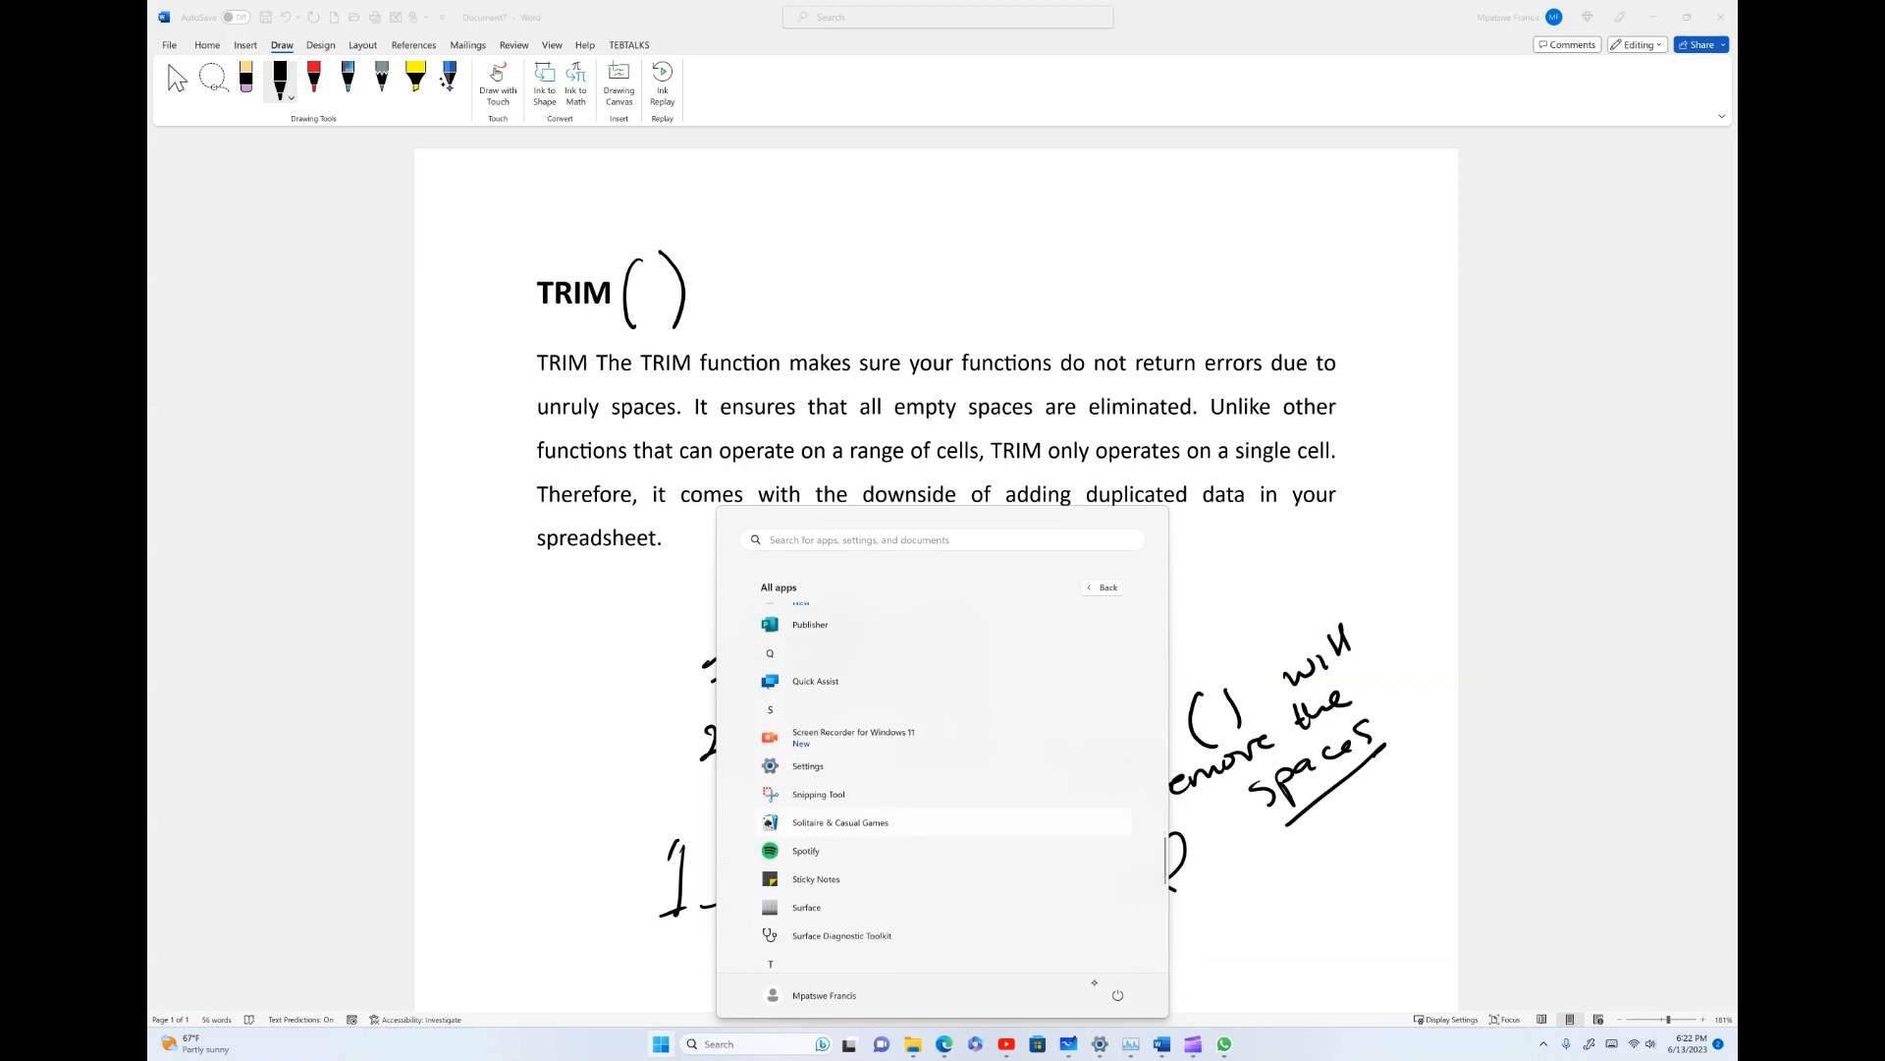
pyautogui.scroll(1, 943, 785)
pyautogui.scroll(5, 943, 785)
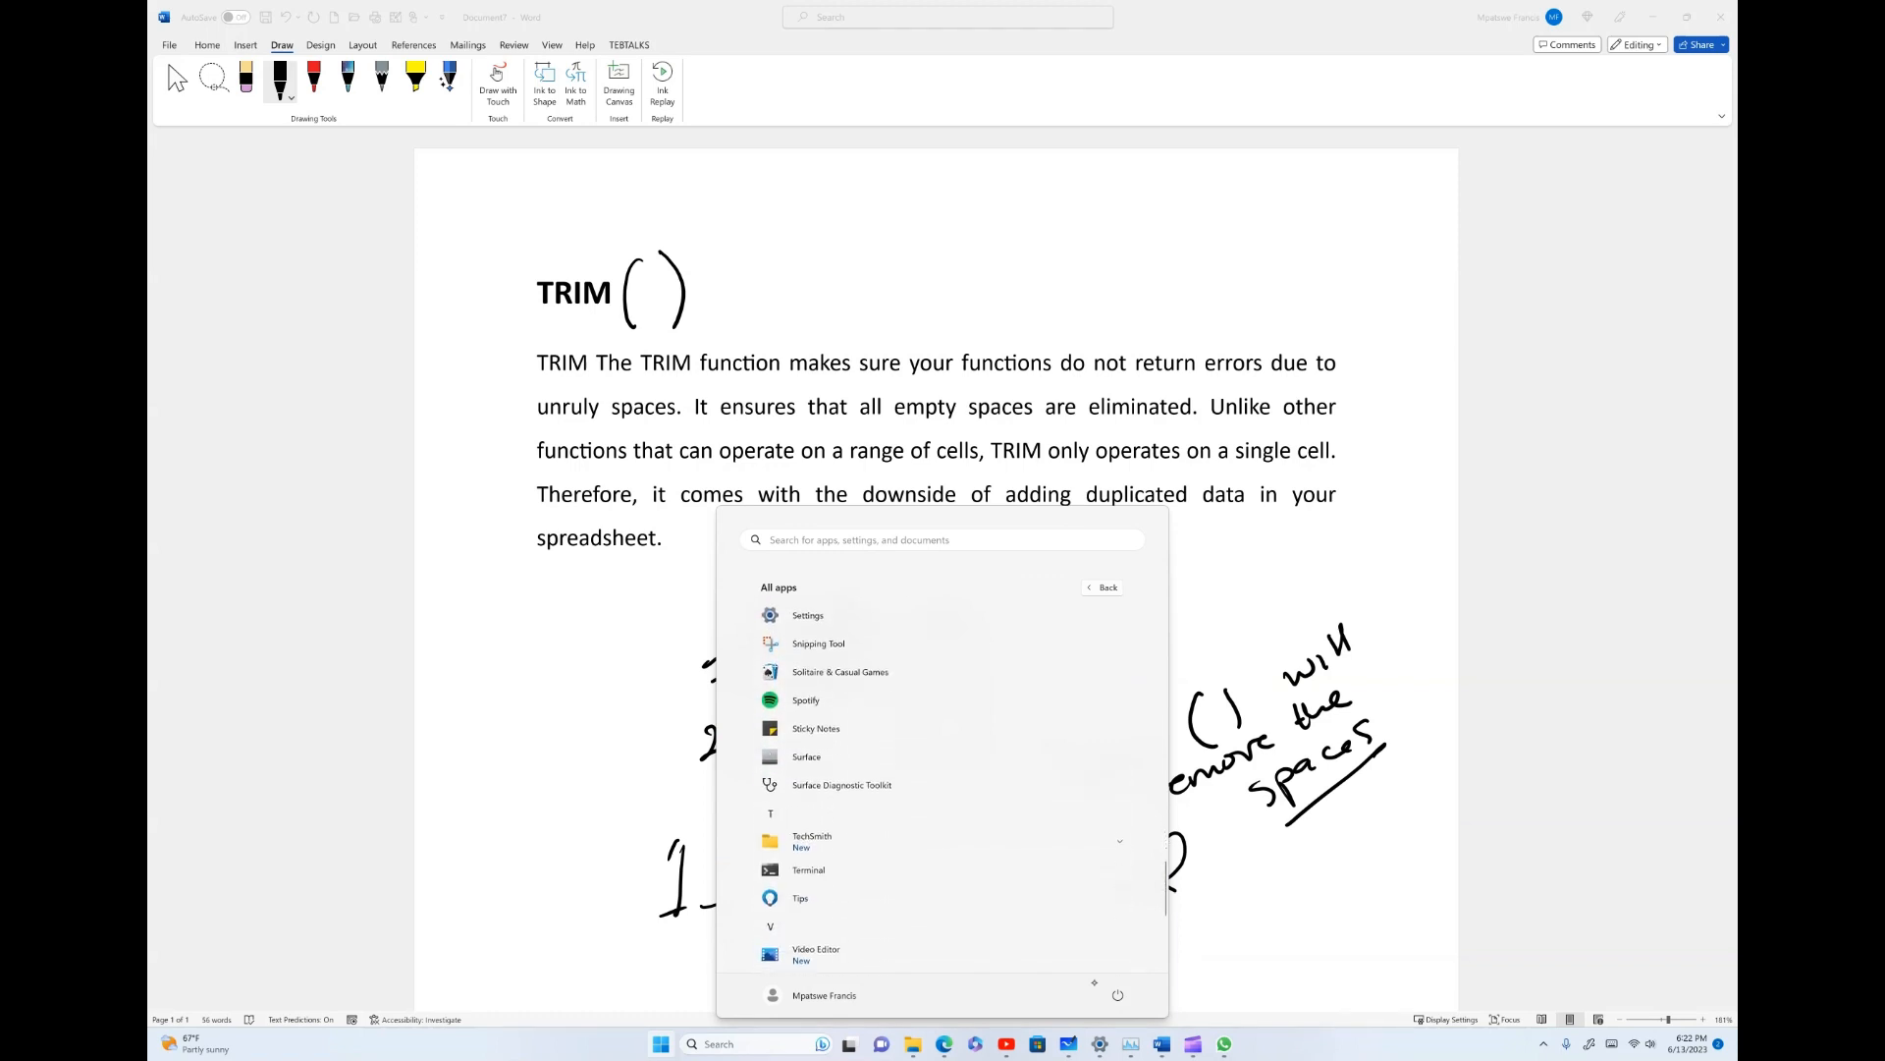
pyautogui.scroll(5, 942, 775)
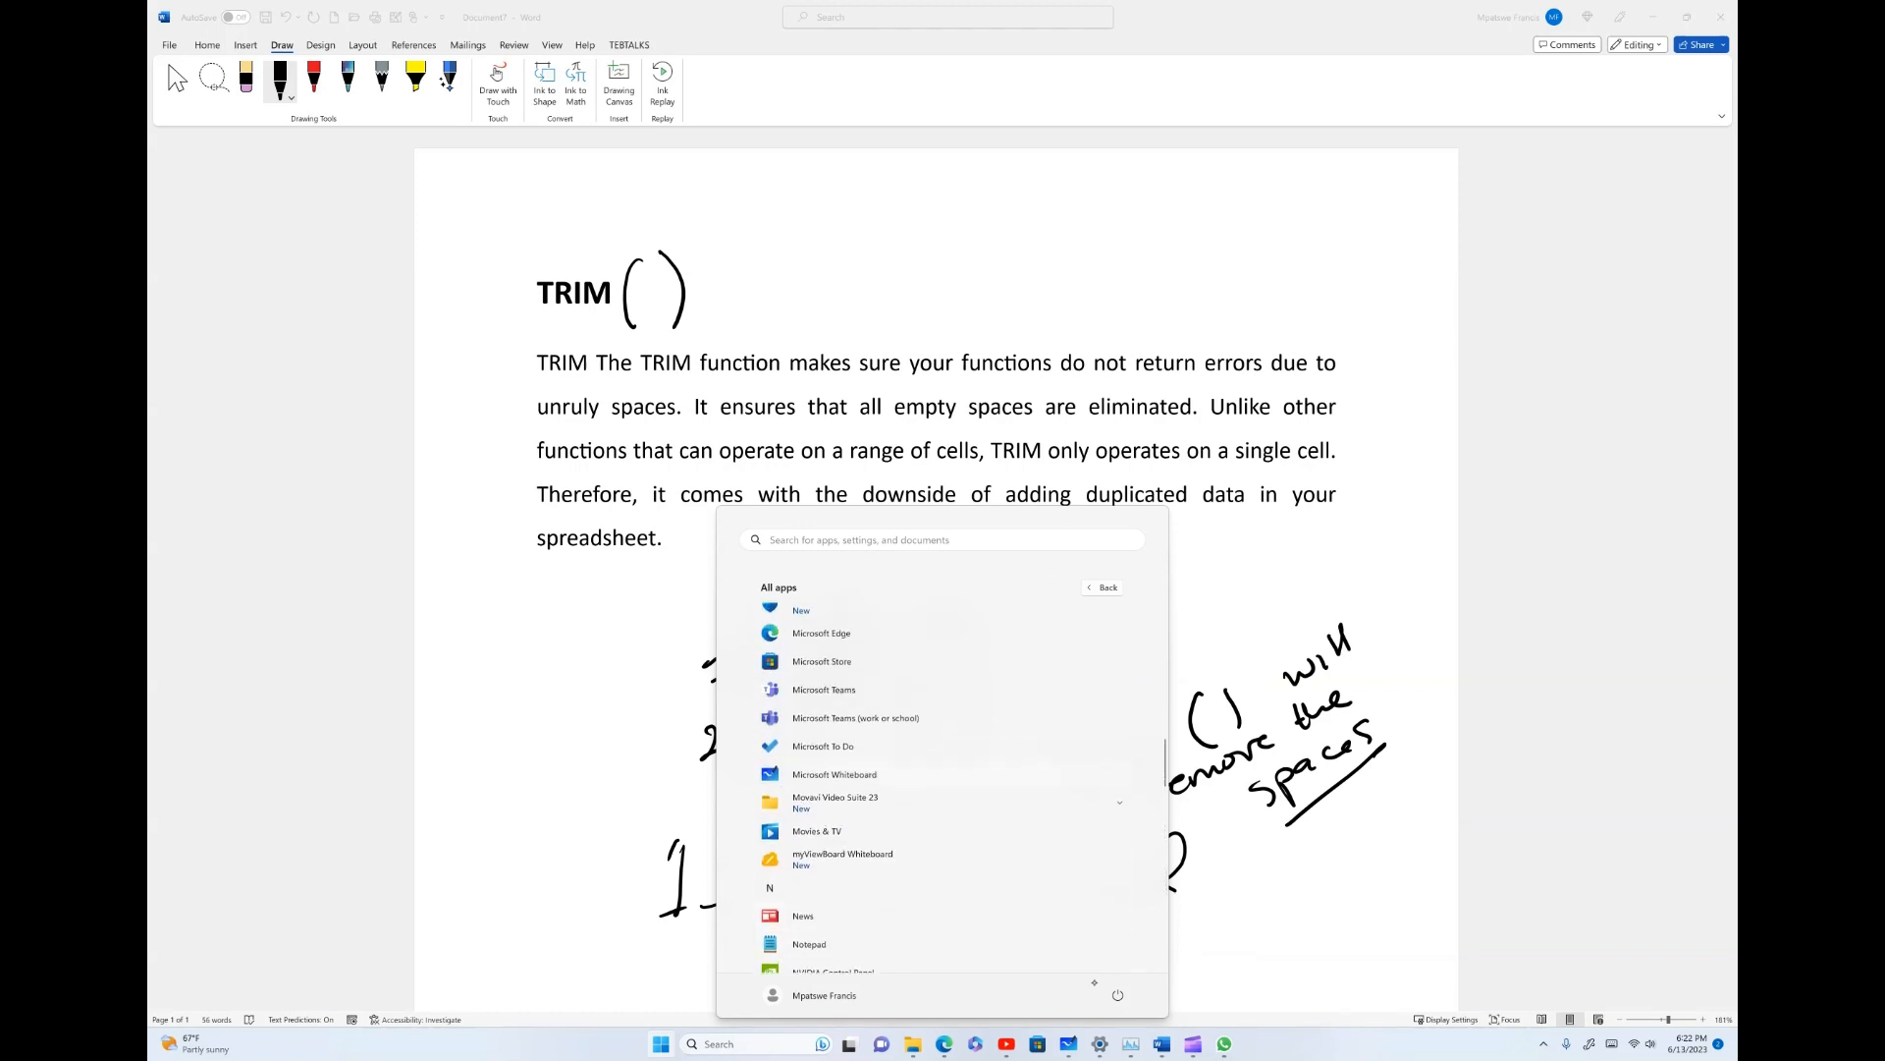
pyautogui.scroll(3, 943, 786)
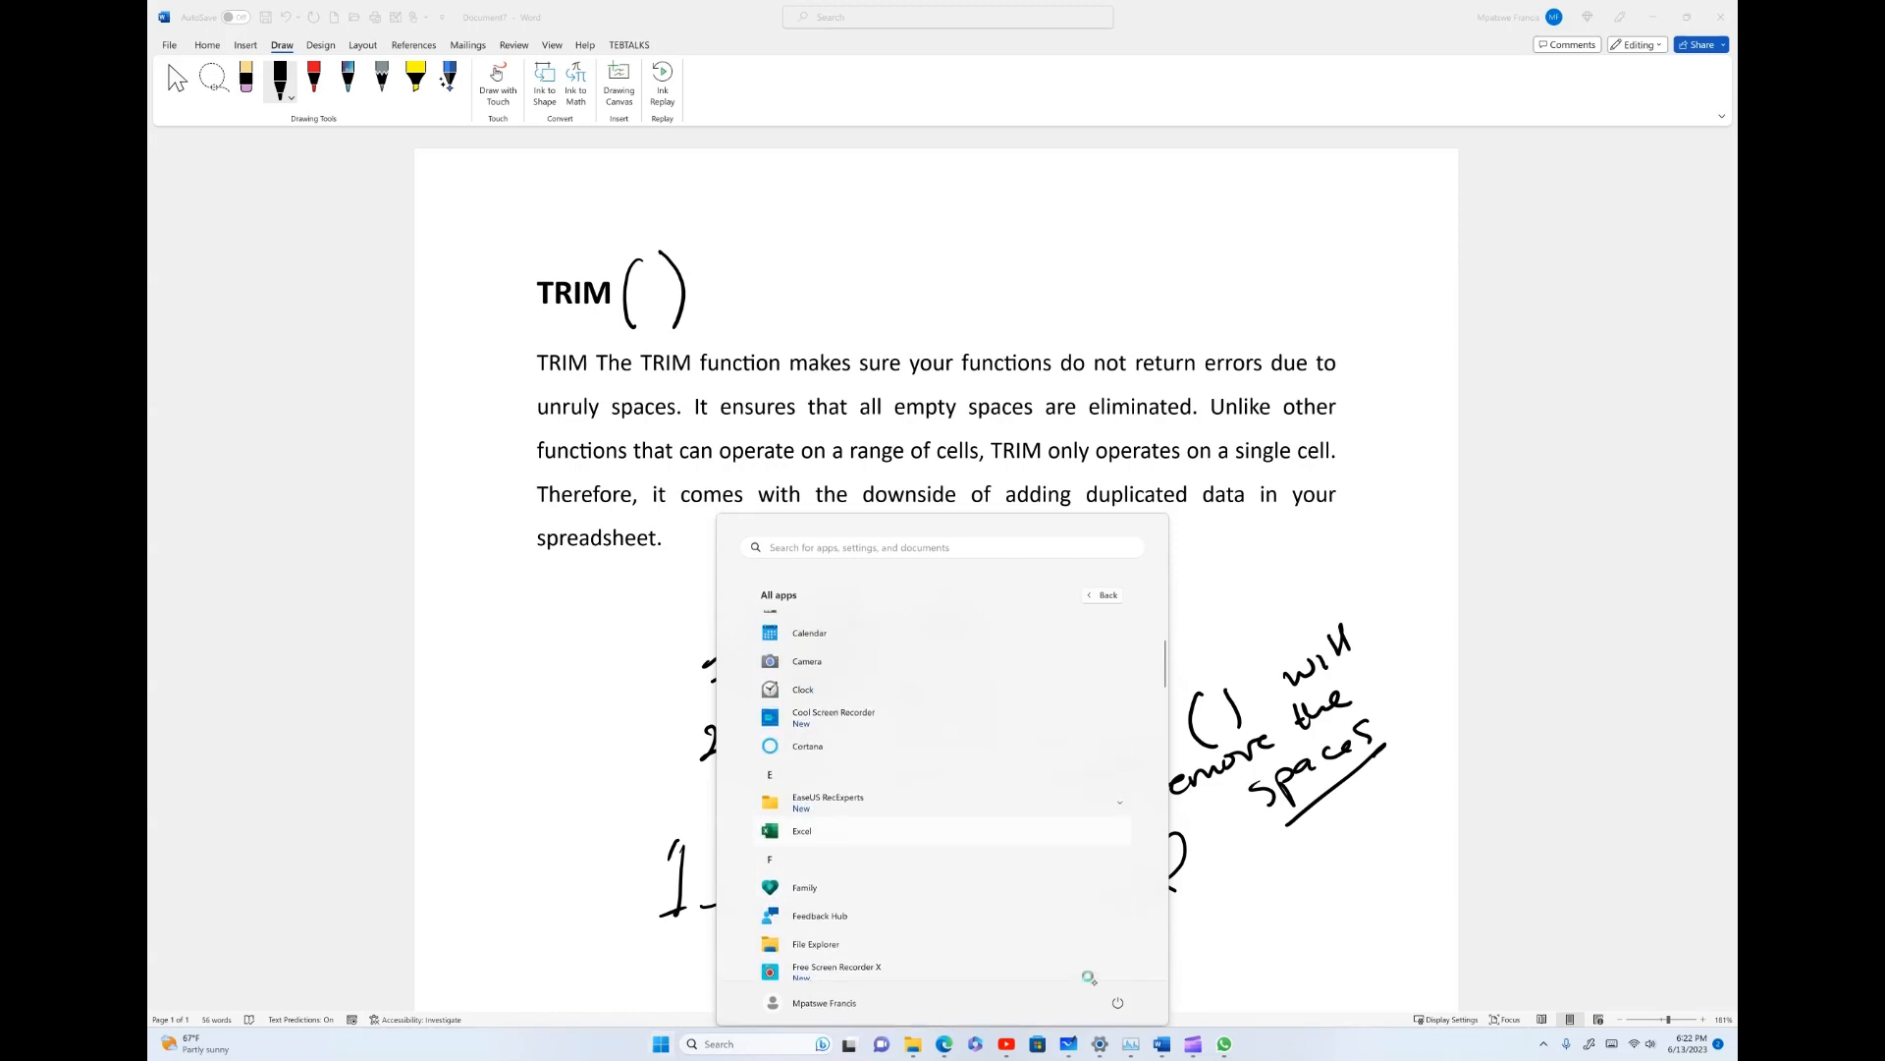
pyautogui.click(803, 823)
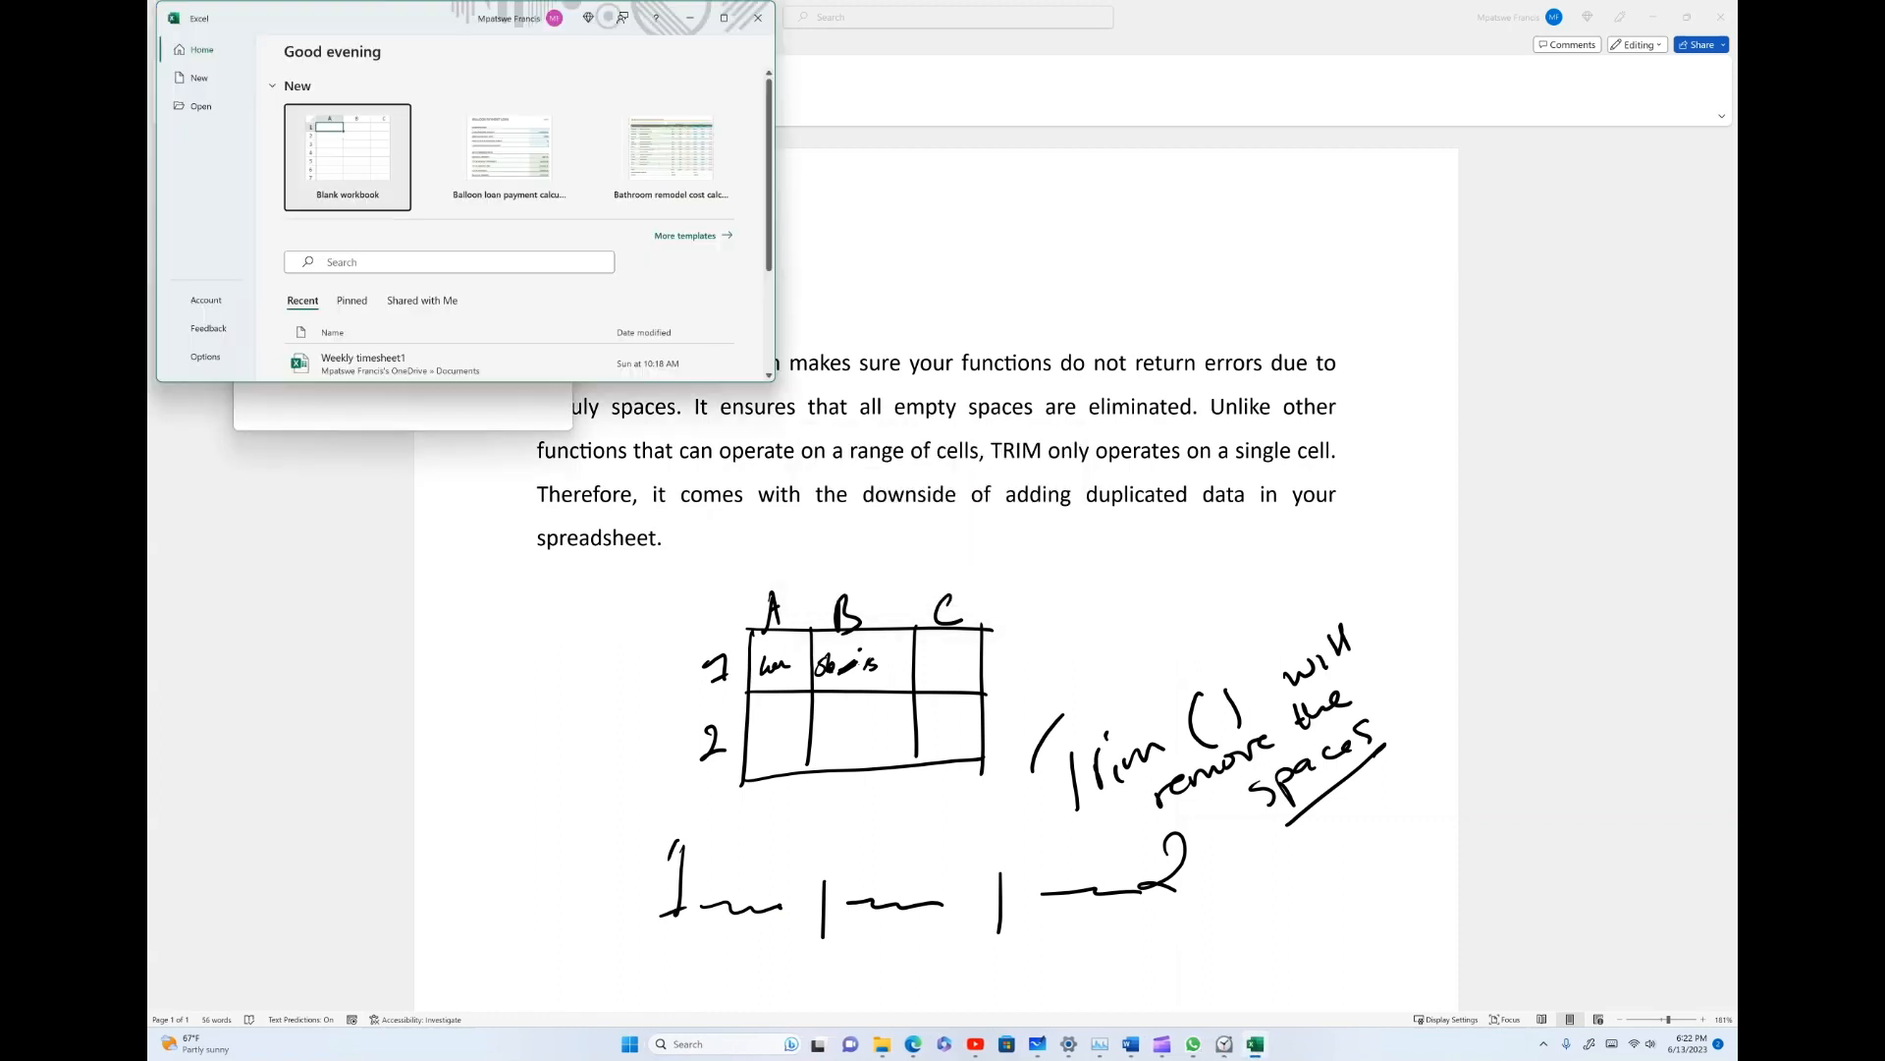
# Step: Maximize the Excel window and create a new blank workbook
pyautogui.click(723, 17)
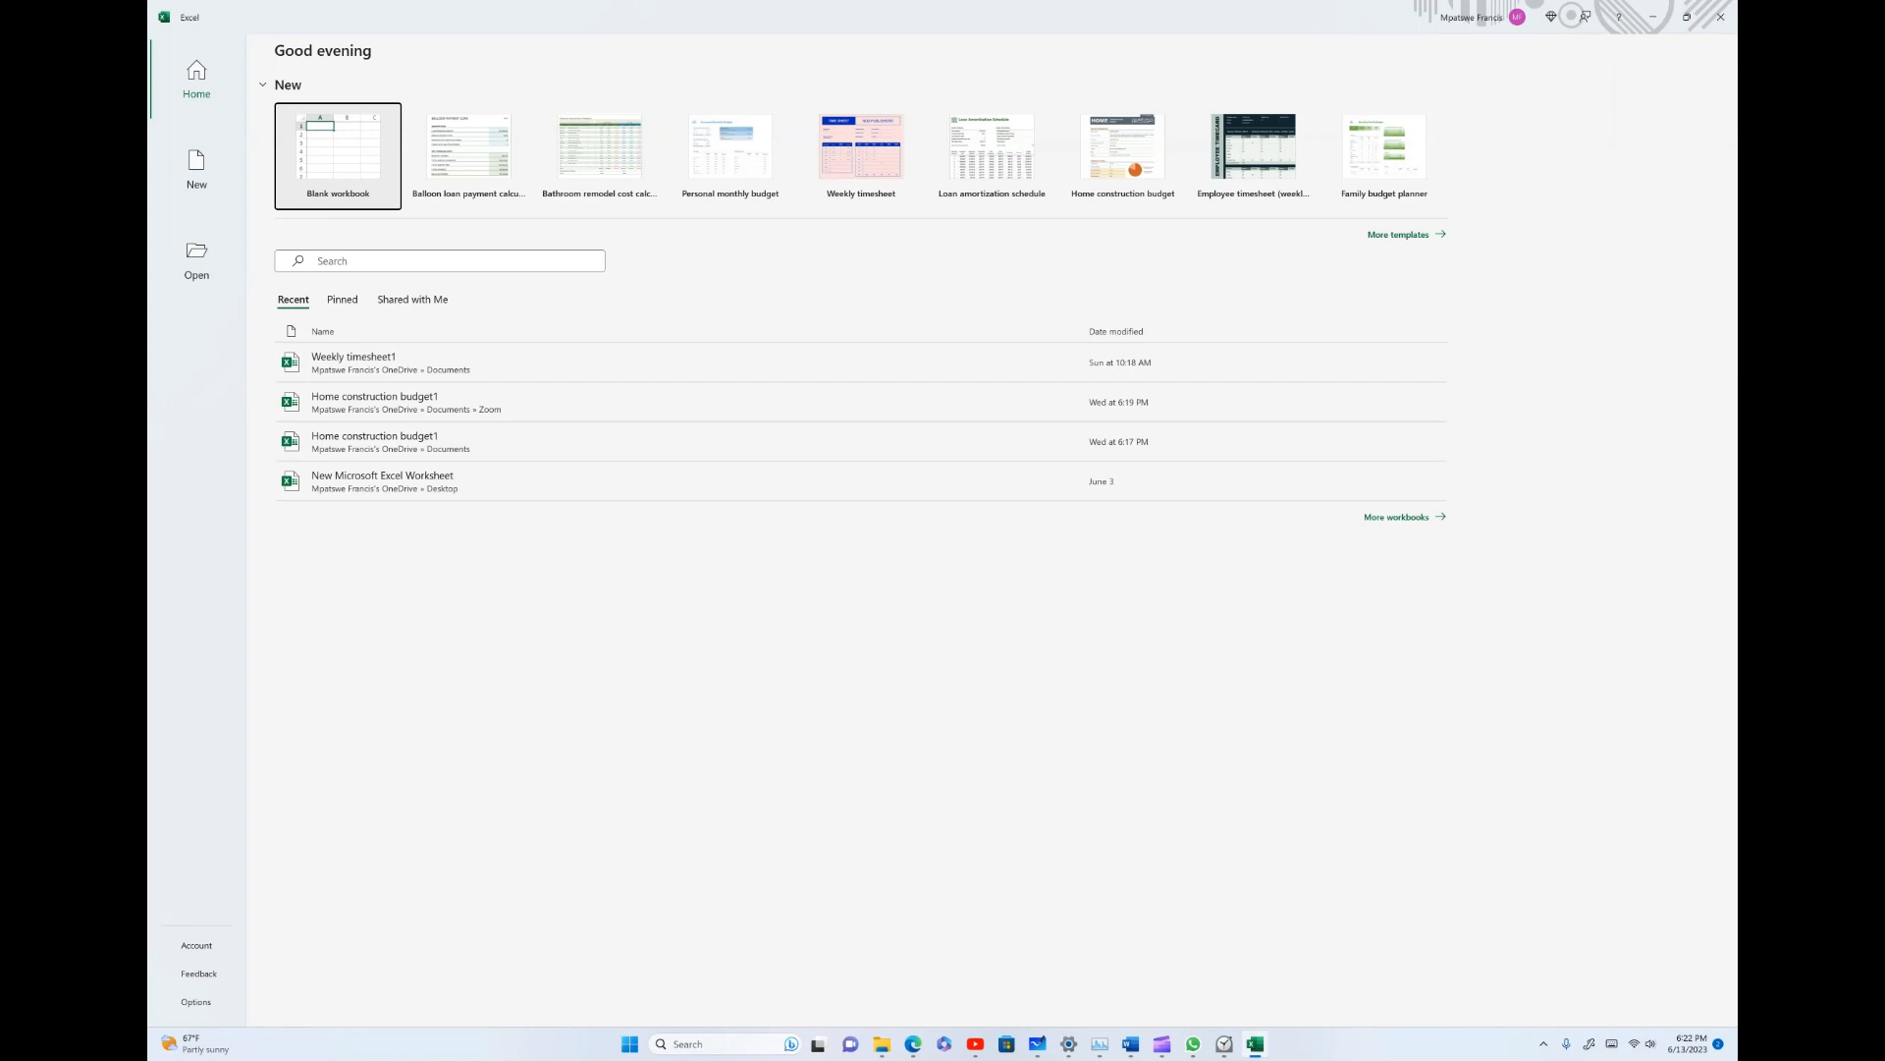
pyautogui.click(196, 169)
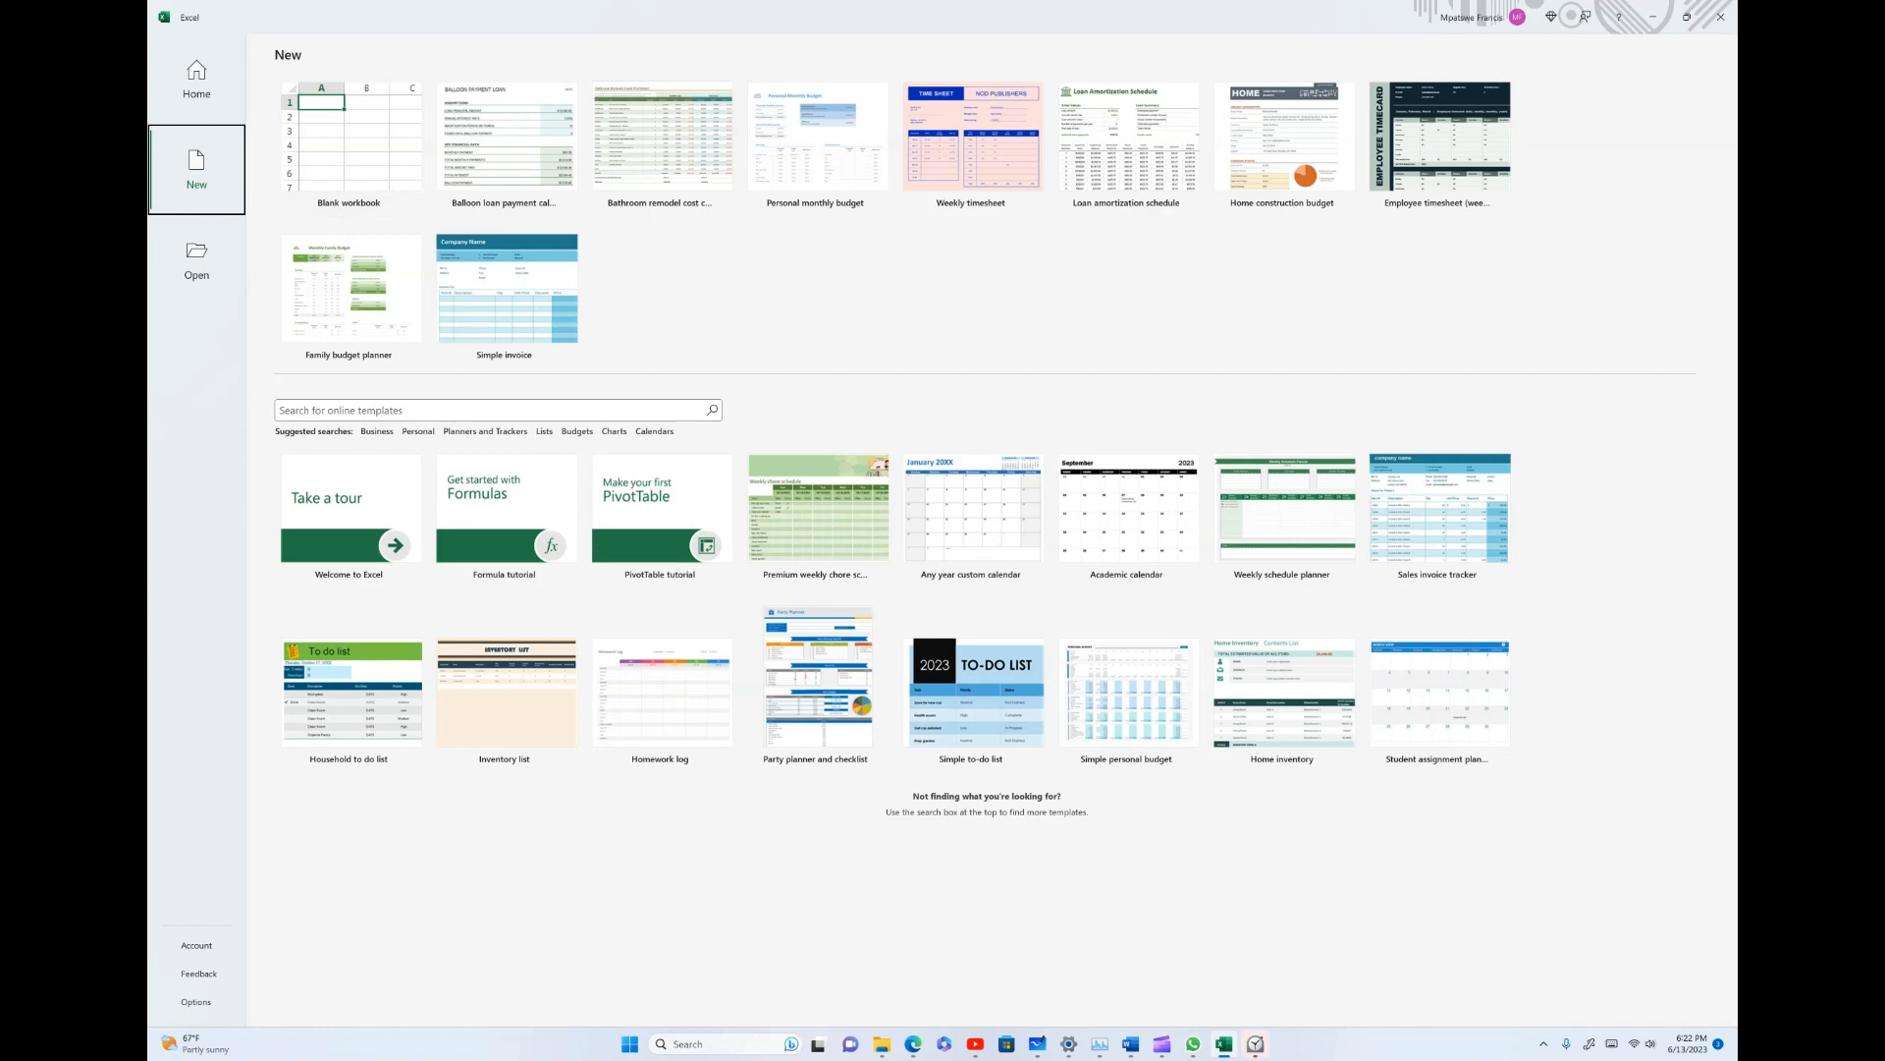
pyautogui.click(355, 147)
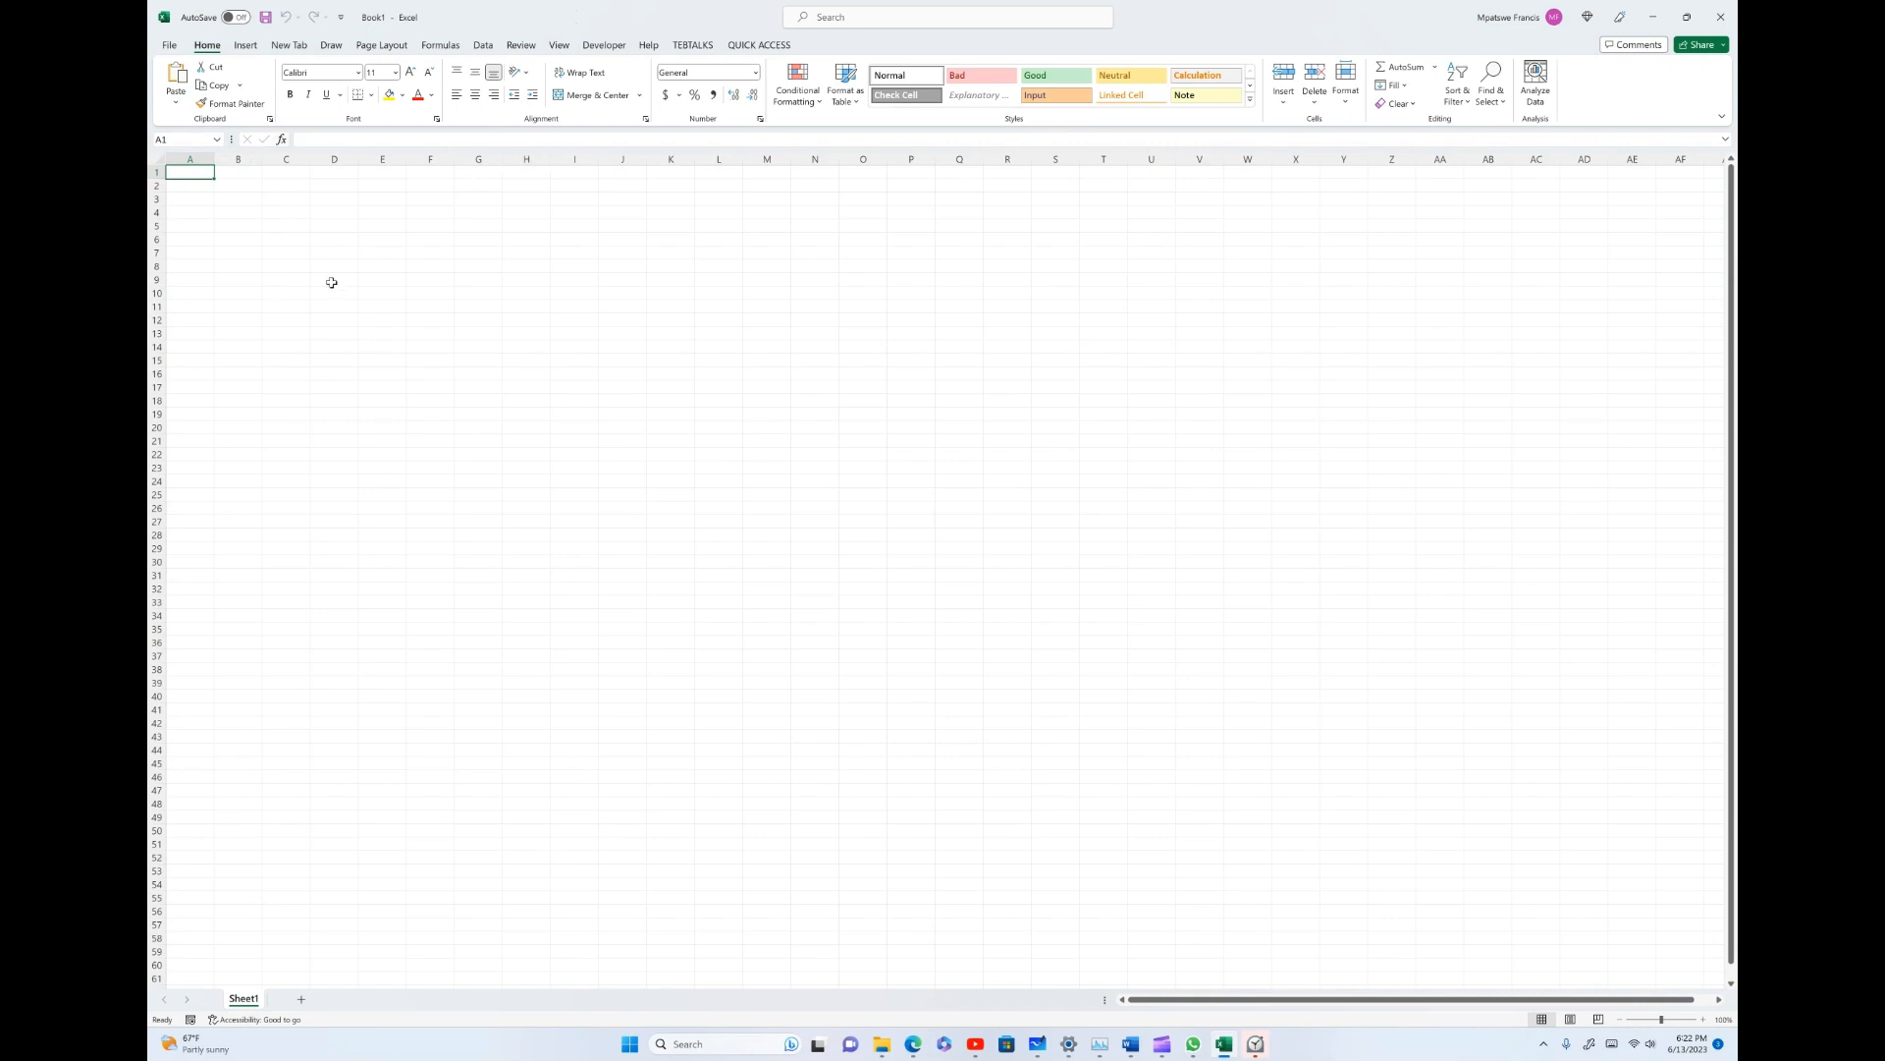
# Step: Examine the blank sheet's layout at enlarged size by selecting columns A to E and rows 1 to 3 one at a time
pyautogui.keyDown('ctrl'); pyautogui.scroll(13, 344, 292); pyautogui.keyUp('ctrl')
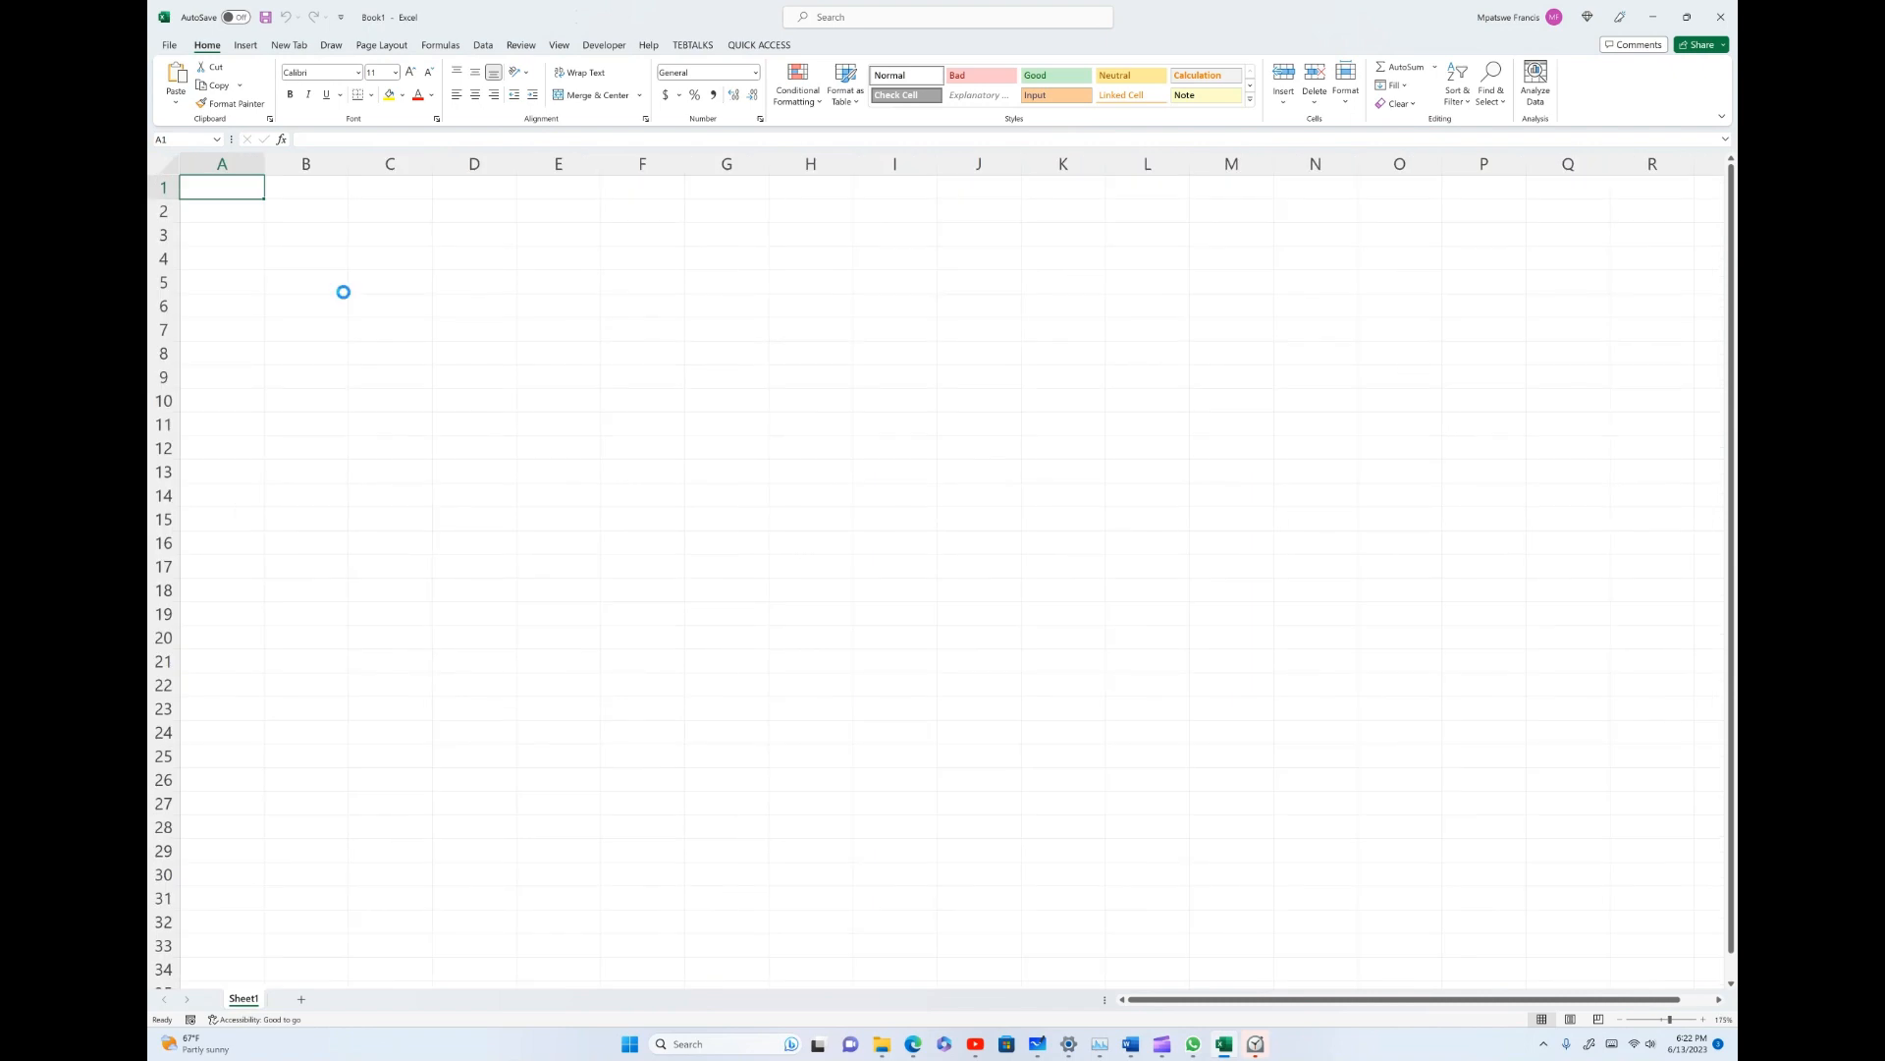
pyautogui.keyDown('ctrl'); pyautogui.scroll(4, 343, 292); pyautogui.keyUp('ctrl')
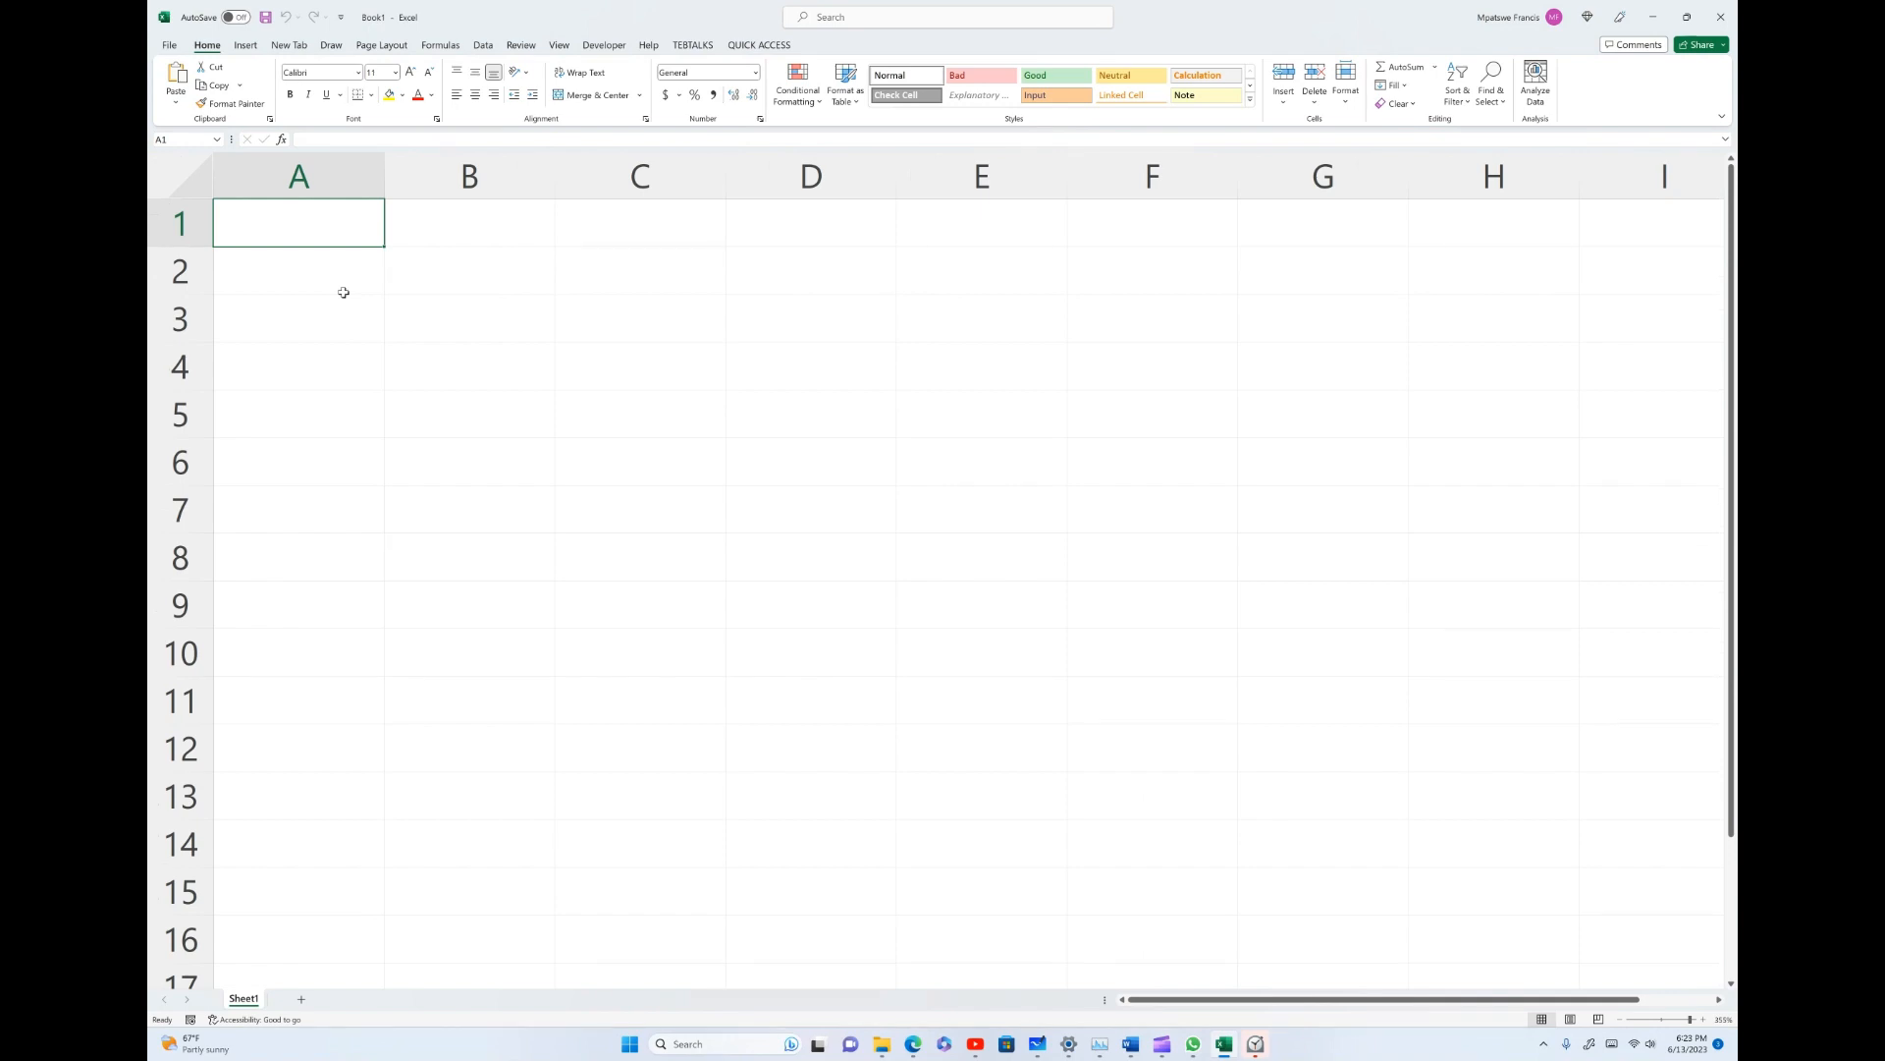
pyautogui.click(295, 173)
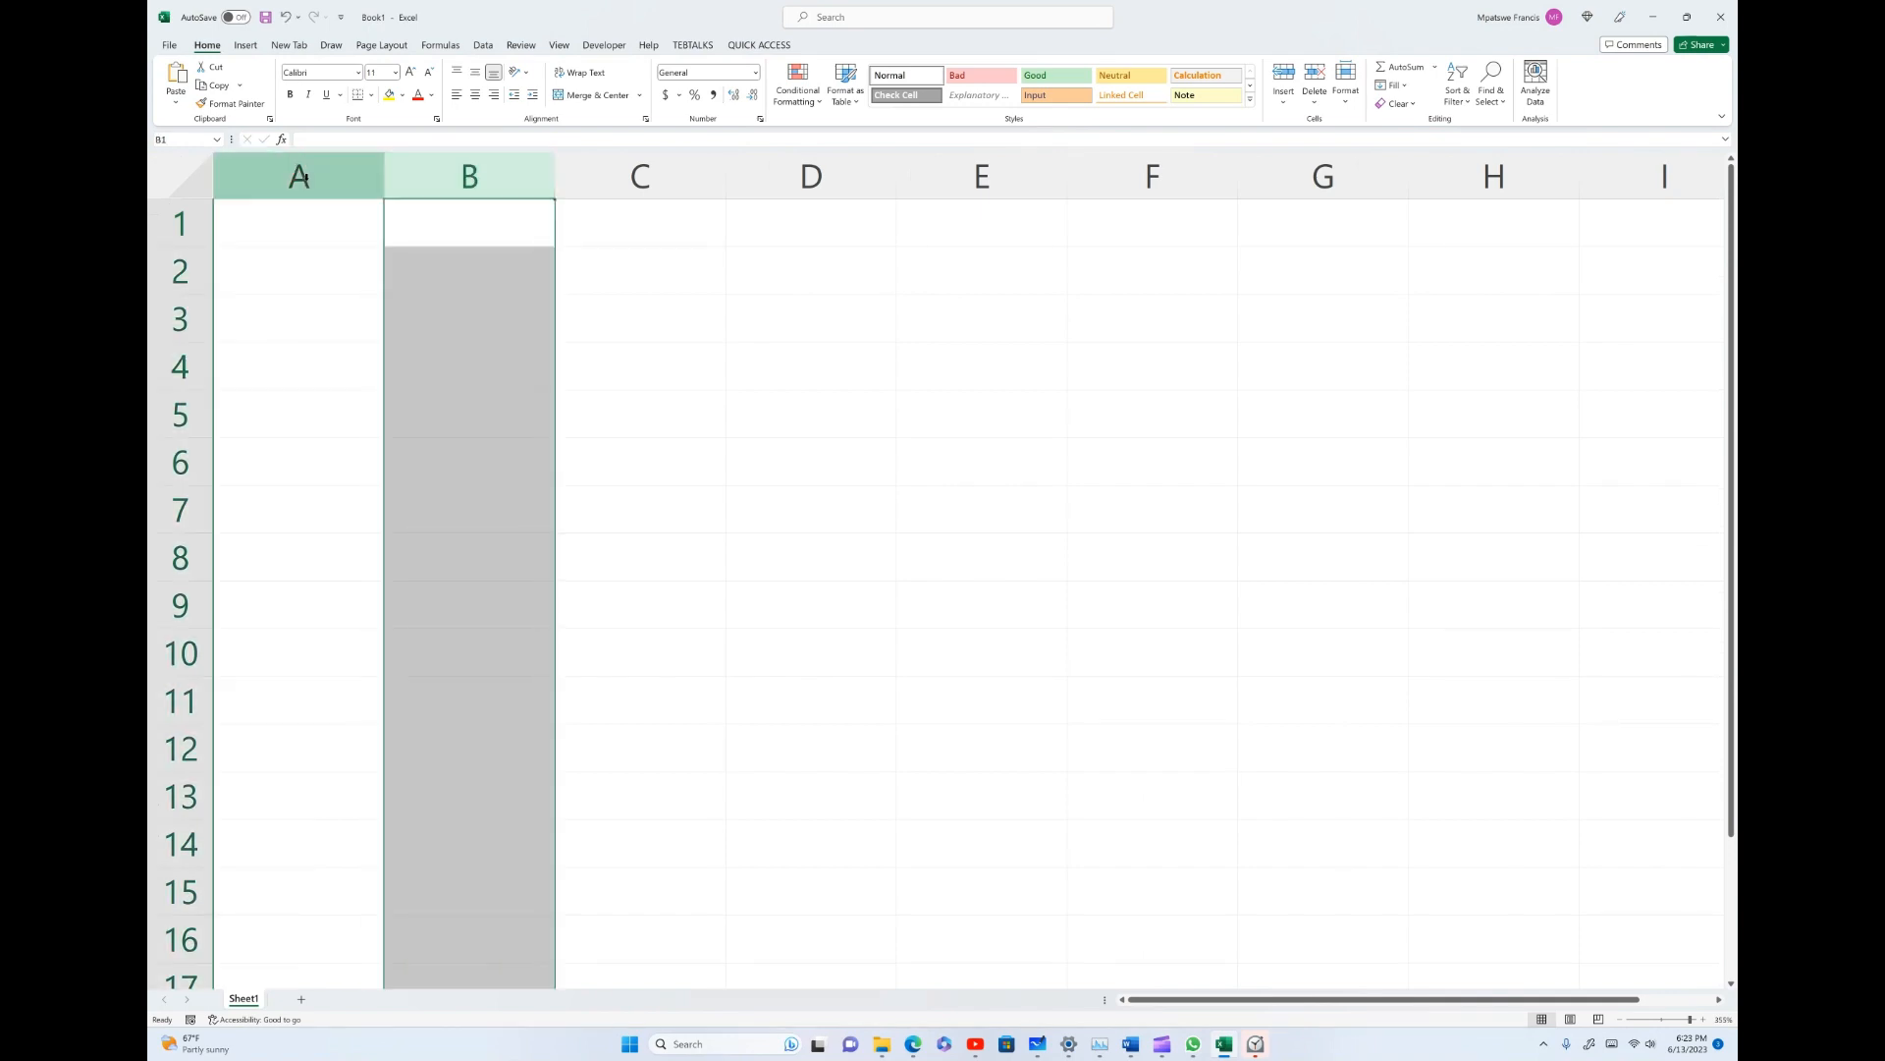
pyautogui.click(298, 177)
pyautogui.click(469, 176)
pyautogui.click(640, 176)
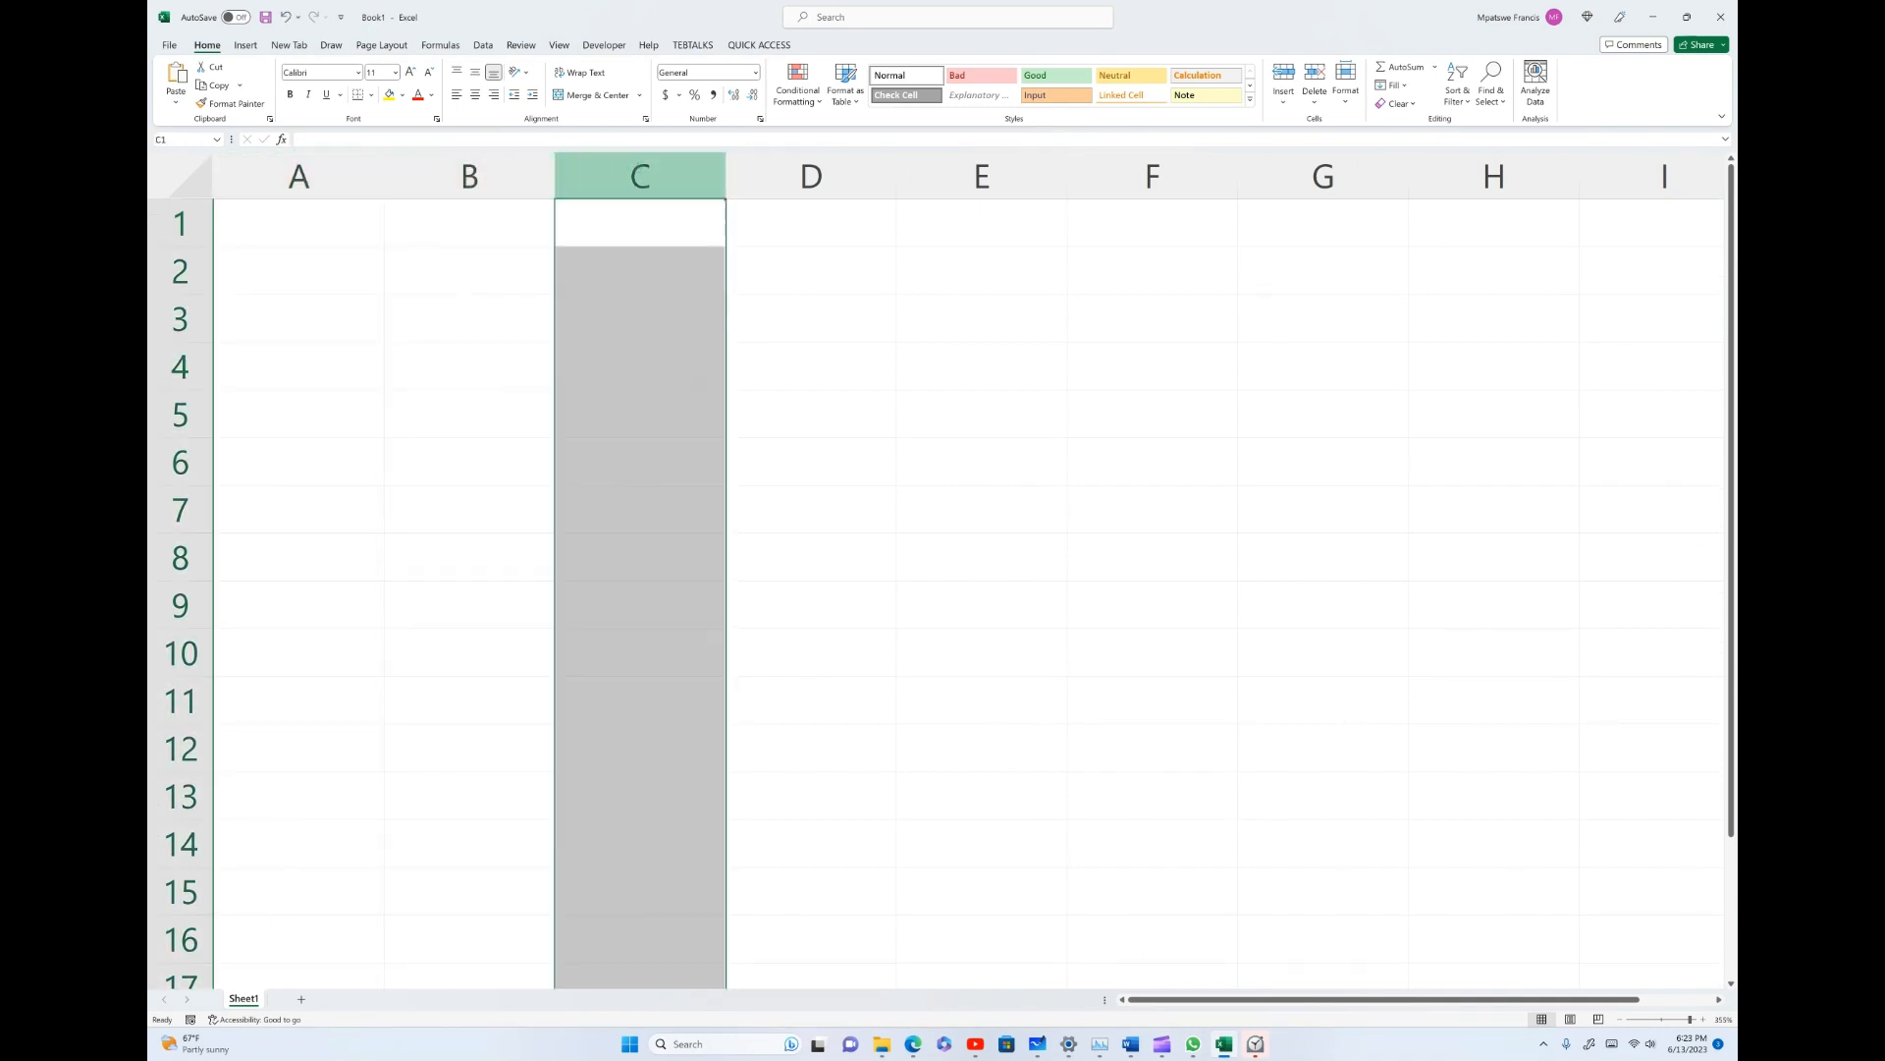
pyautogui.click(811, 177)
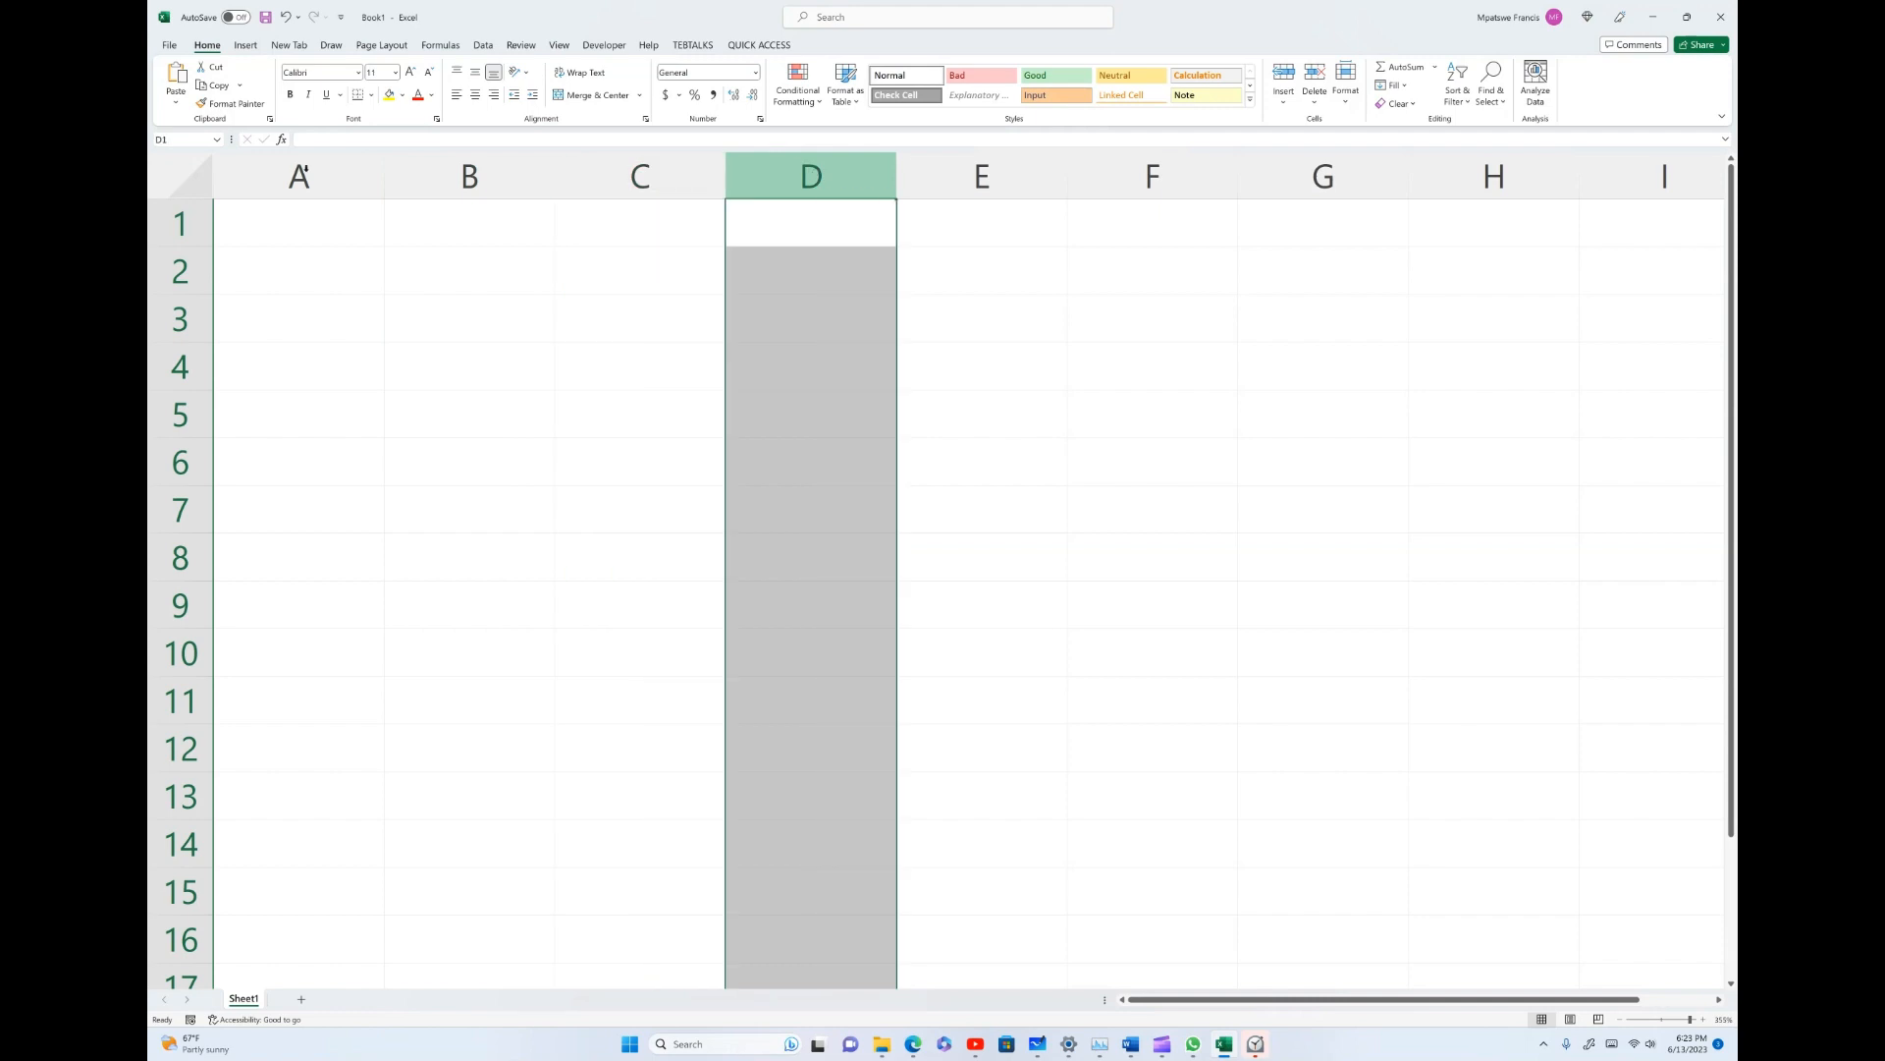
pyautogui.click(304, 173)
pyautogui.click(469, 177)
pyautogui.click(639, 167)
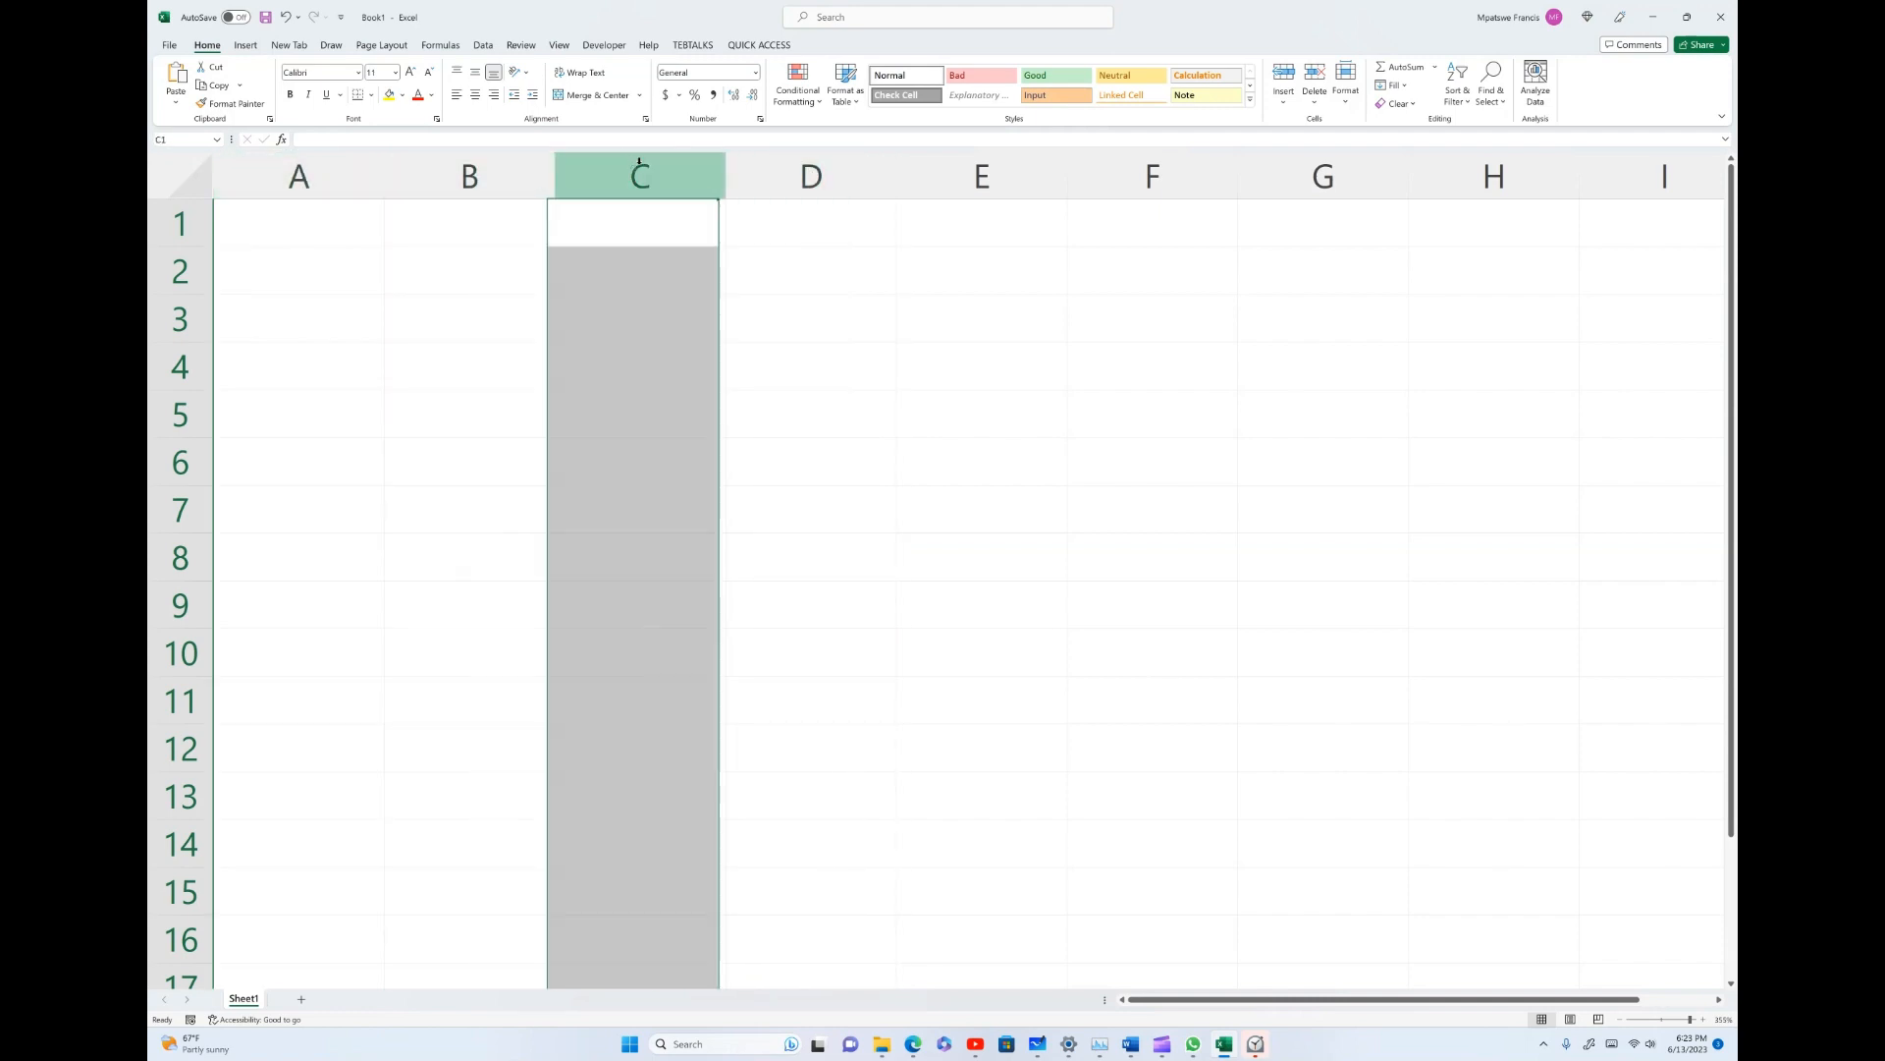
pyautogui.click(811, 177)
pyautogui.click(982, 177)
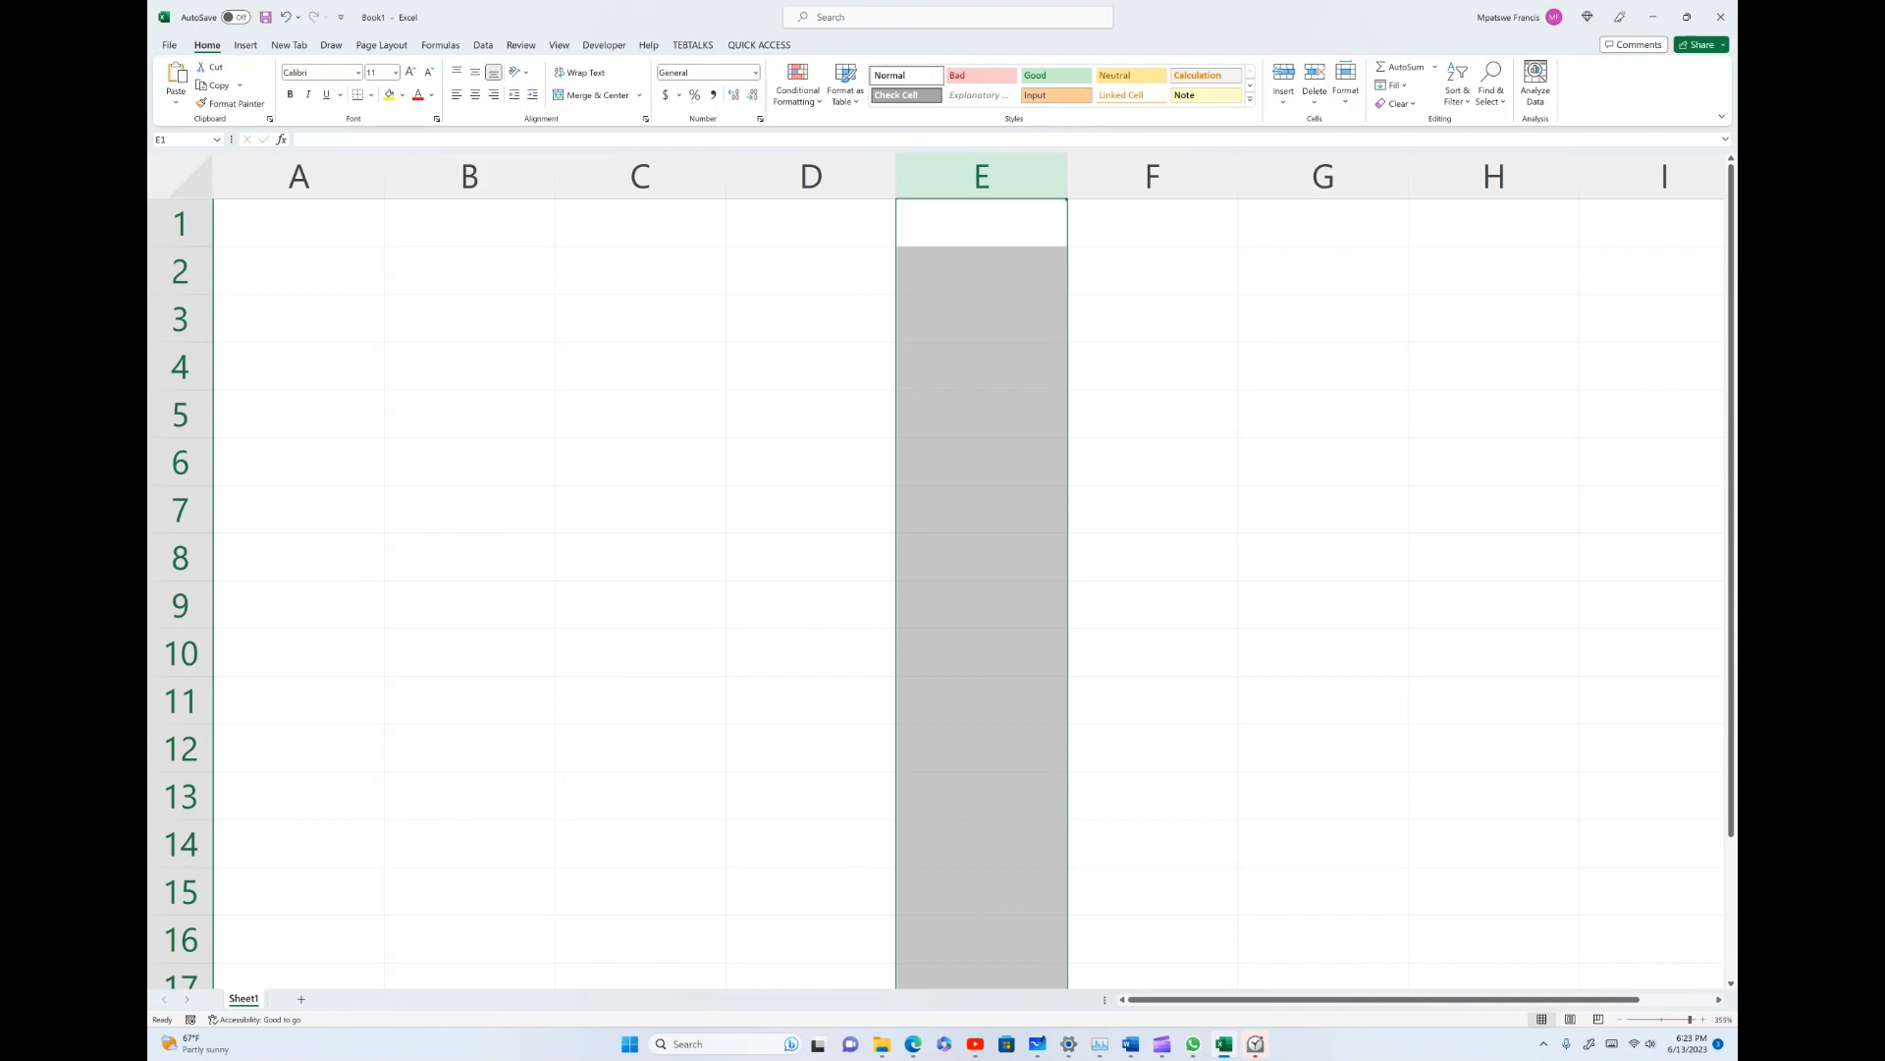
pyautogui.click(180, 223)
pyautogui.click(180, 271)
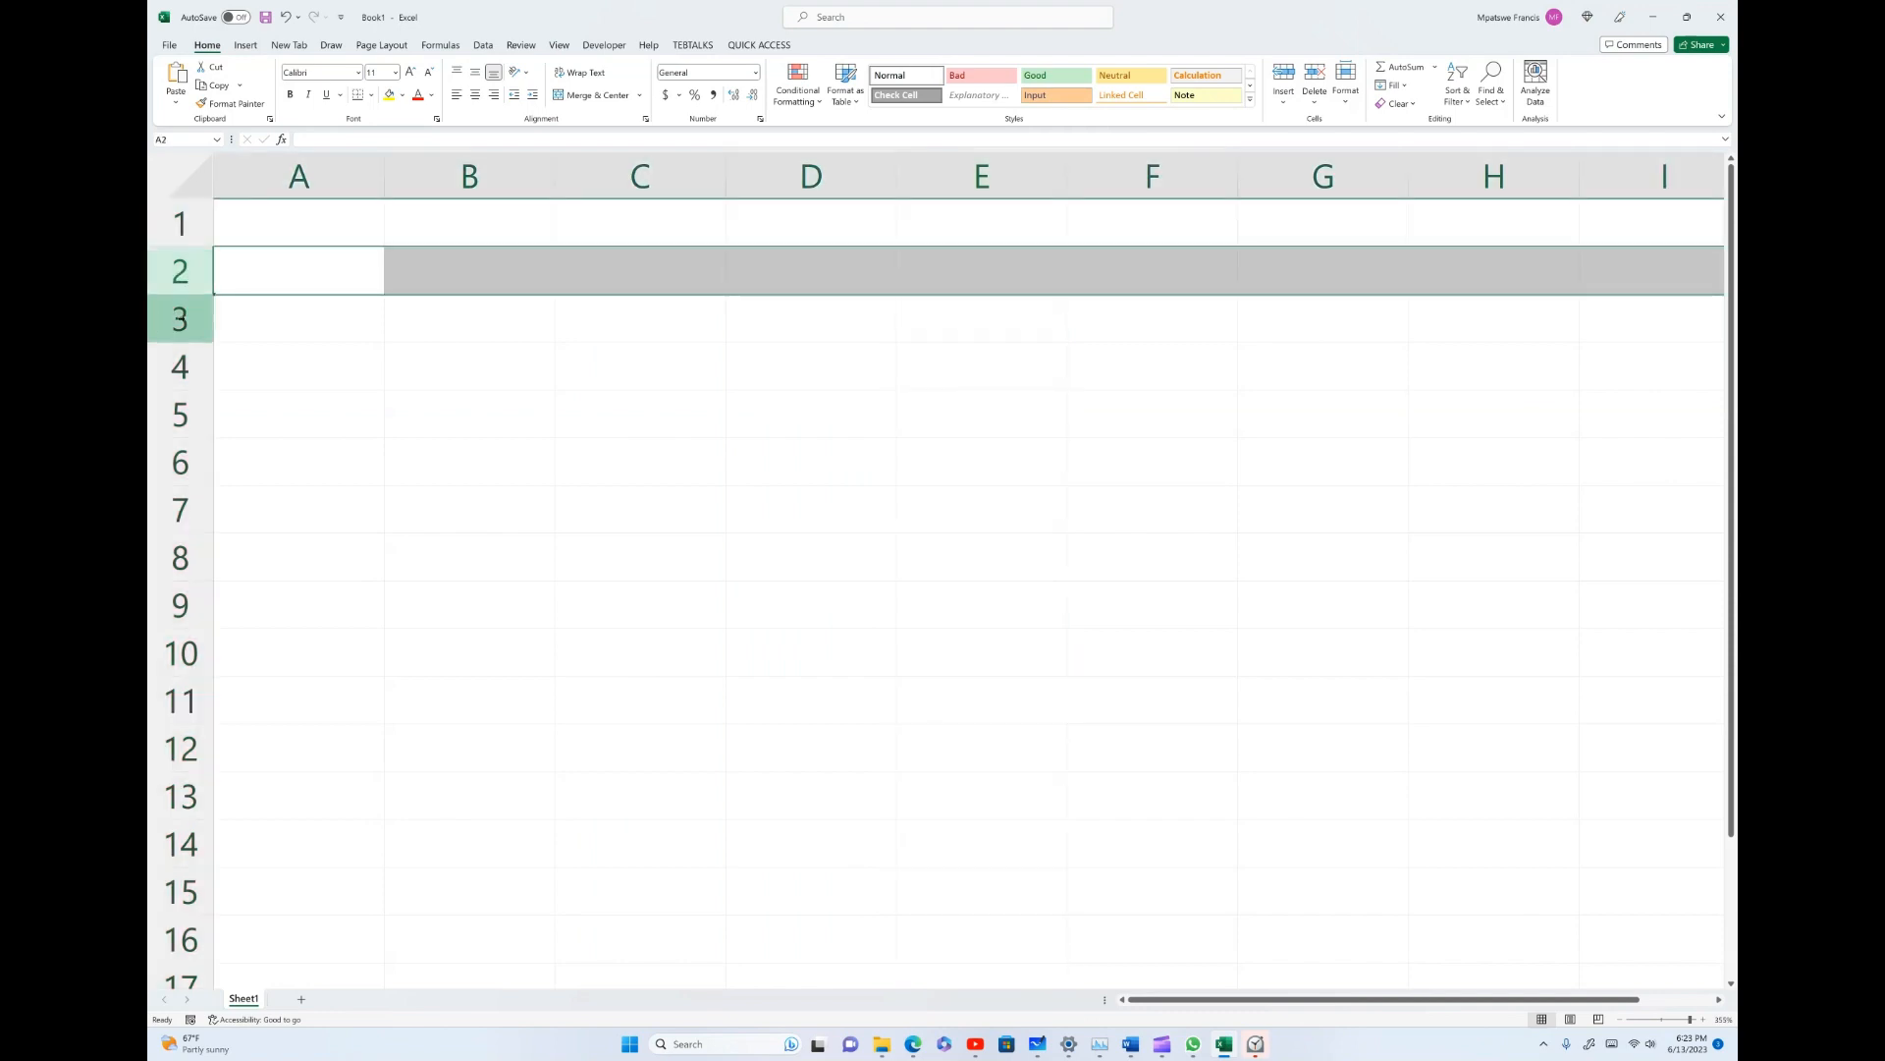
pyautogui.click(179, 319)
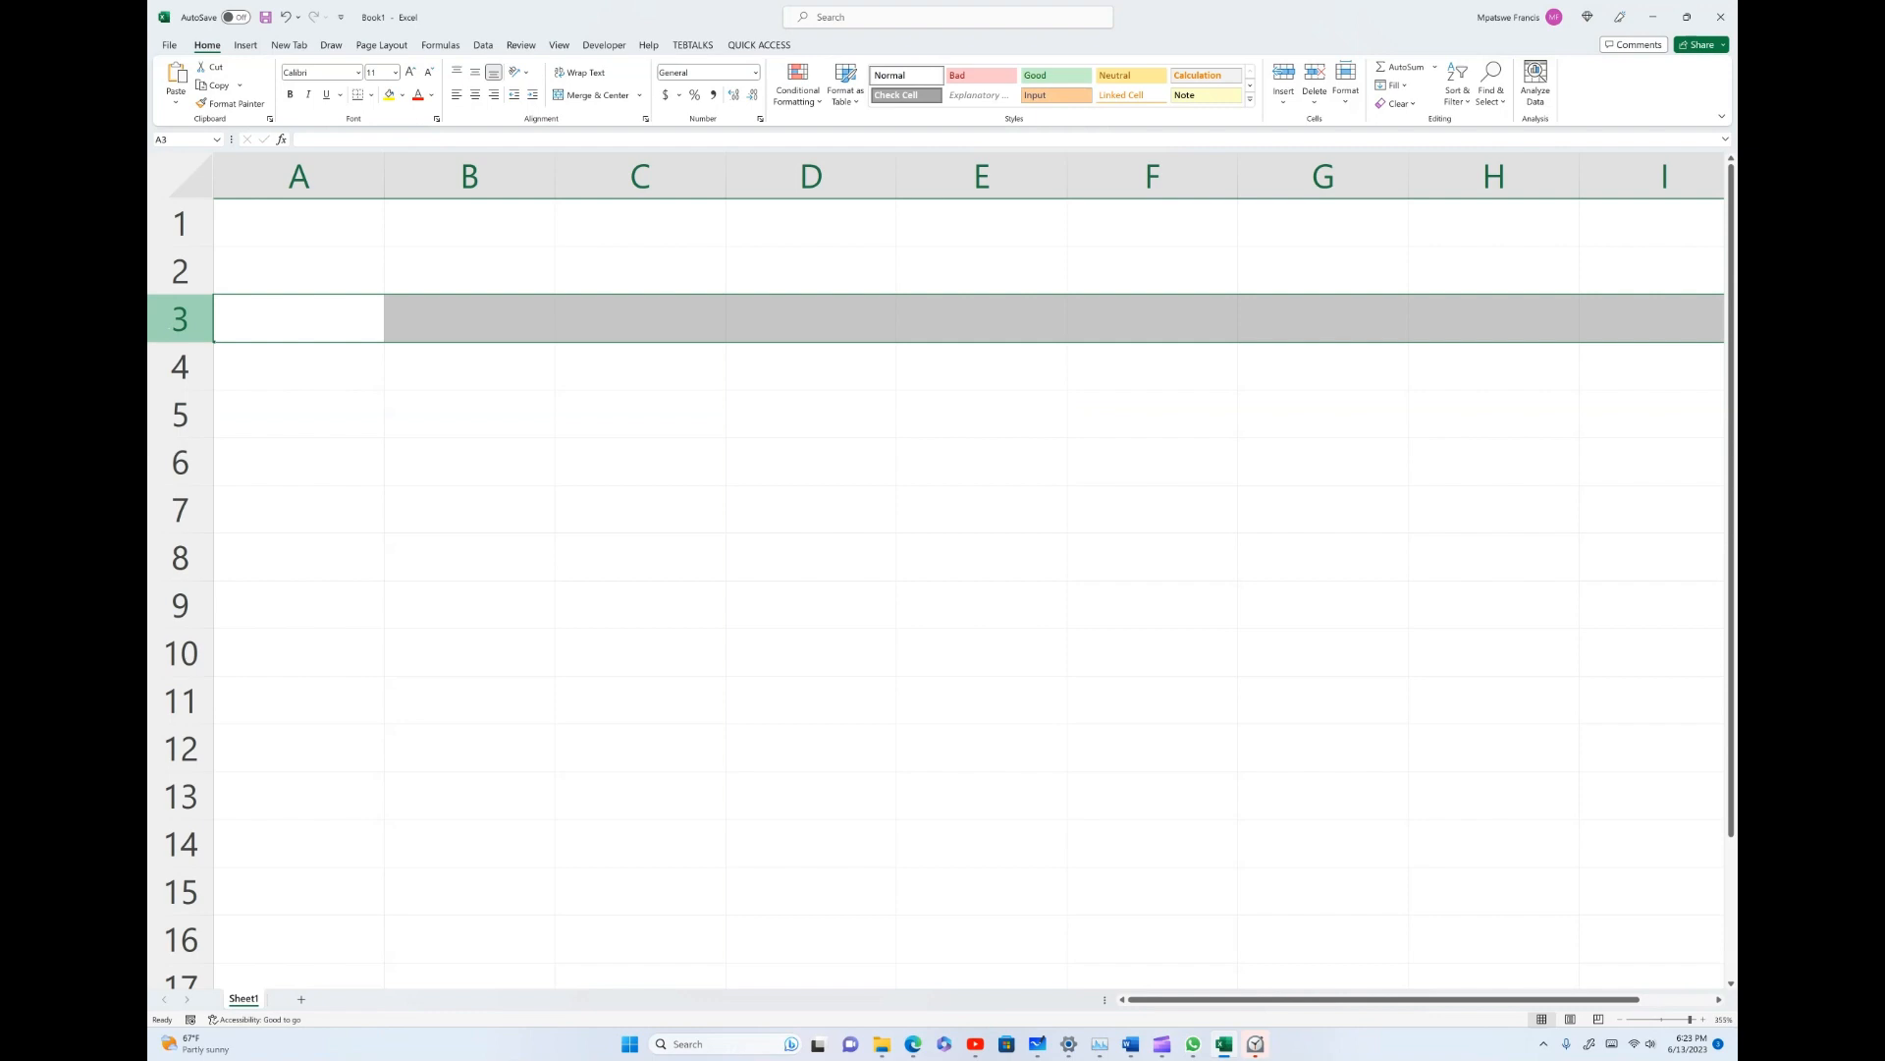
# Step: Apply All Borders to every cell of the worksheet
pyautogui.click(202, 187)
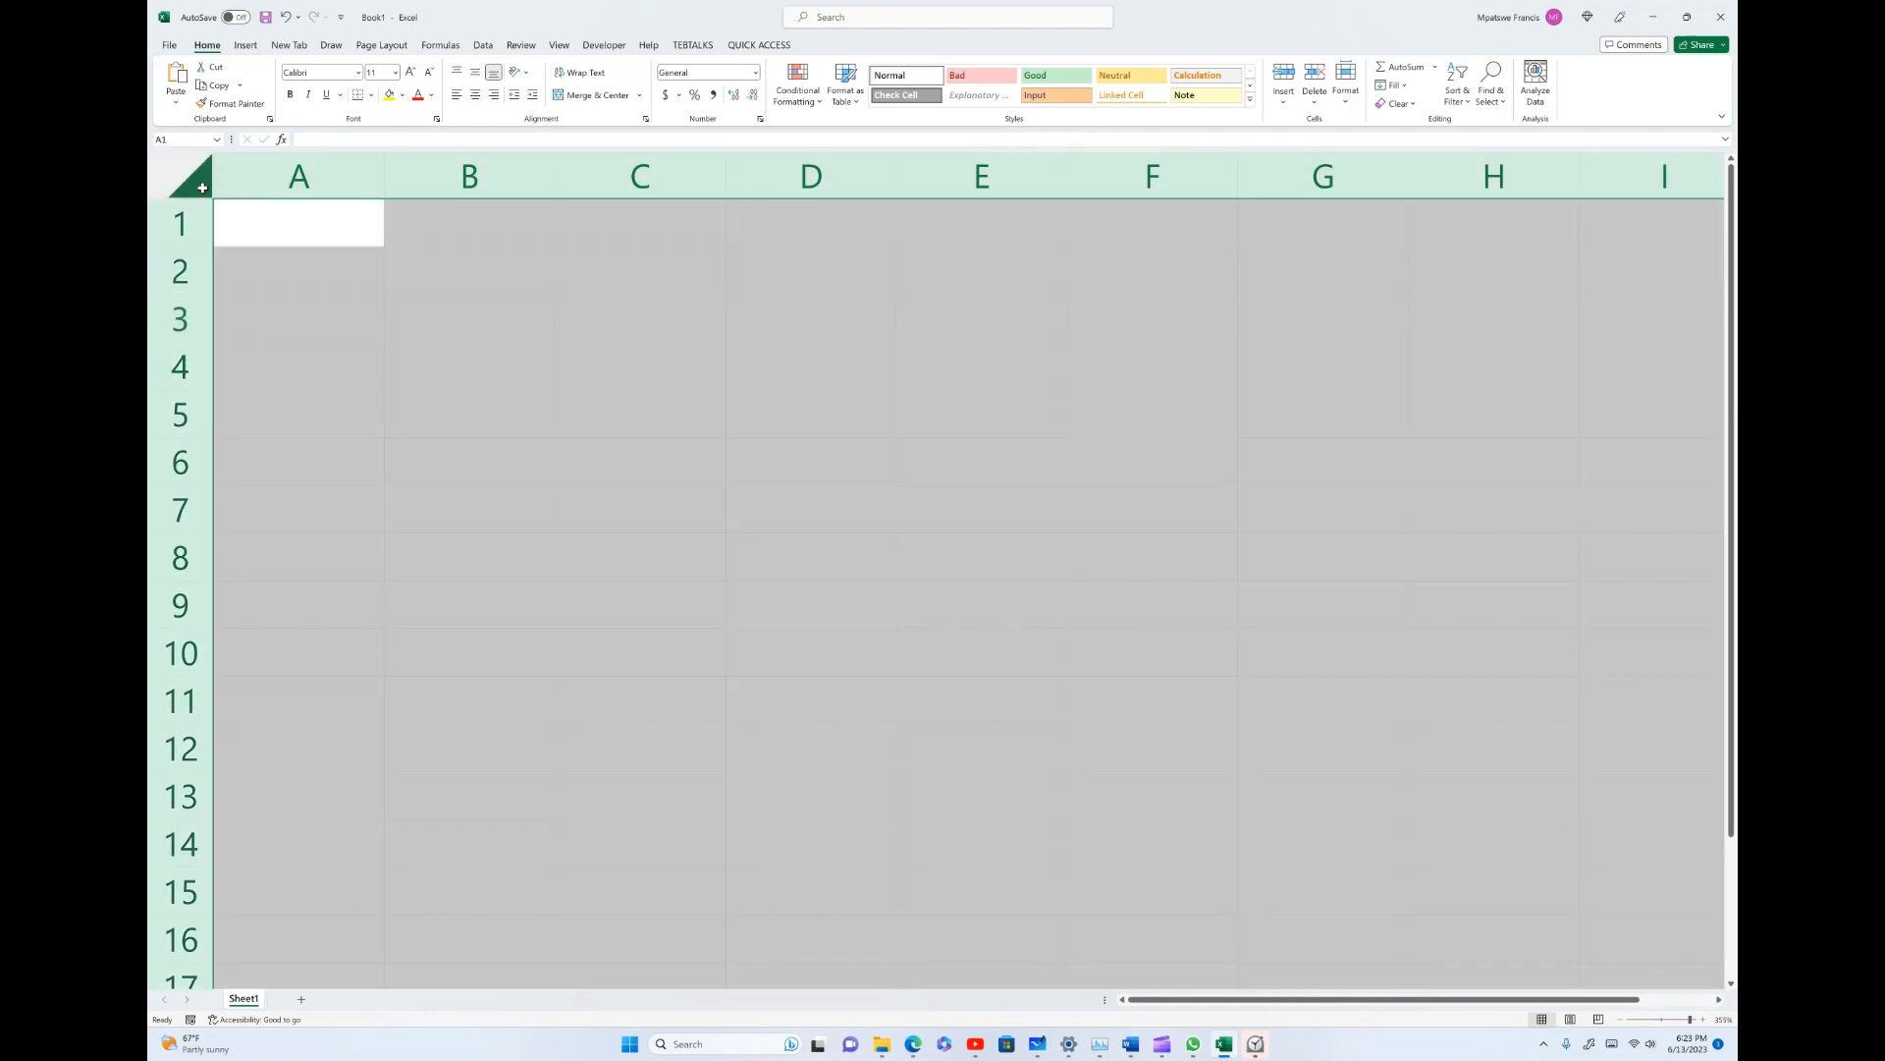
pyautogui.click(373, 96)
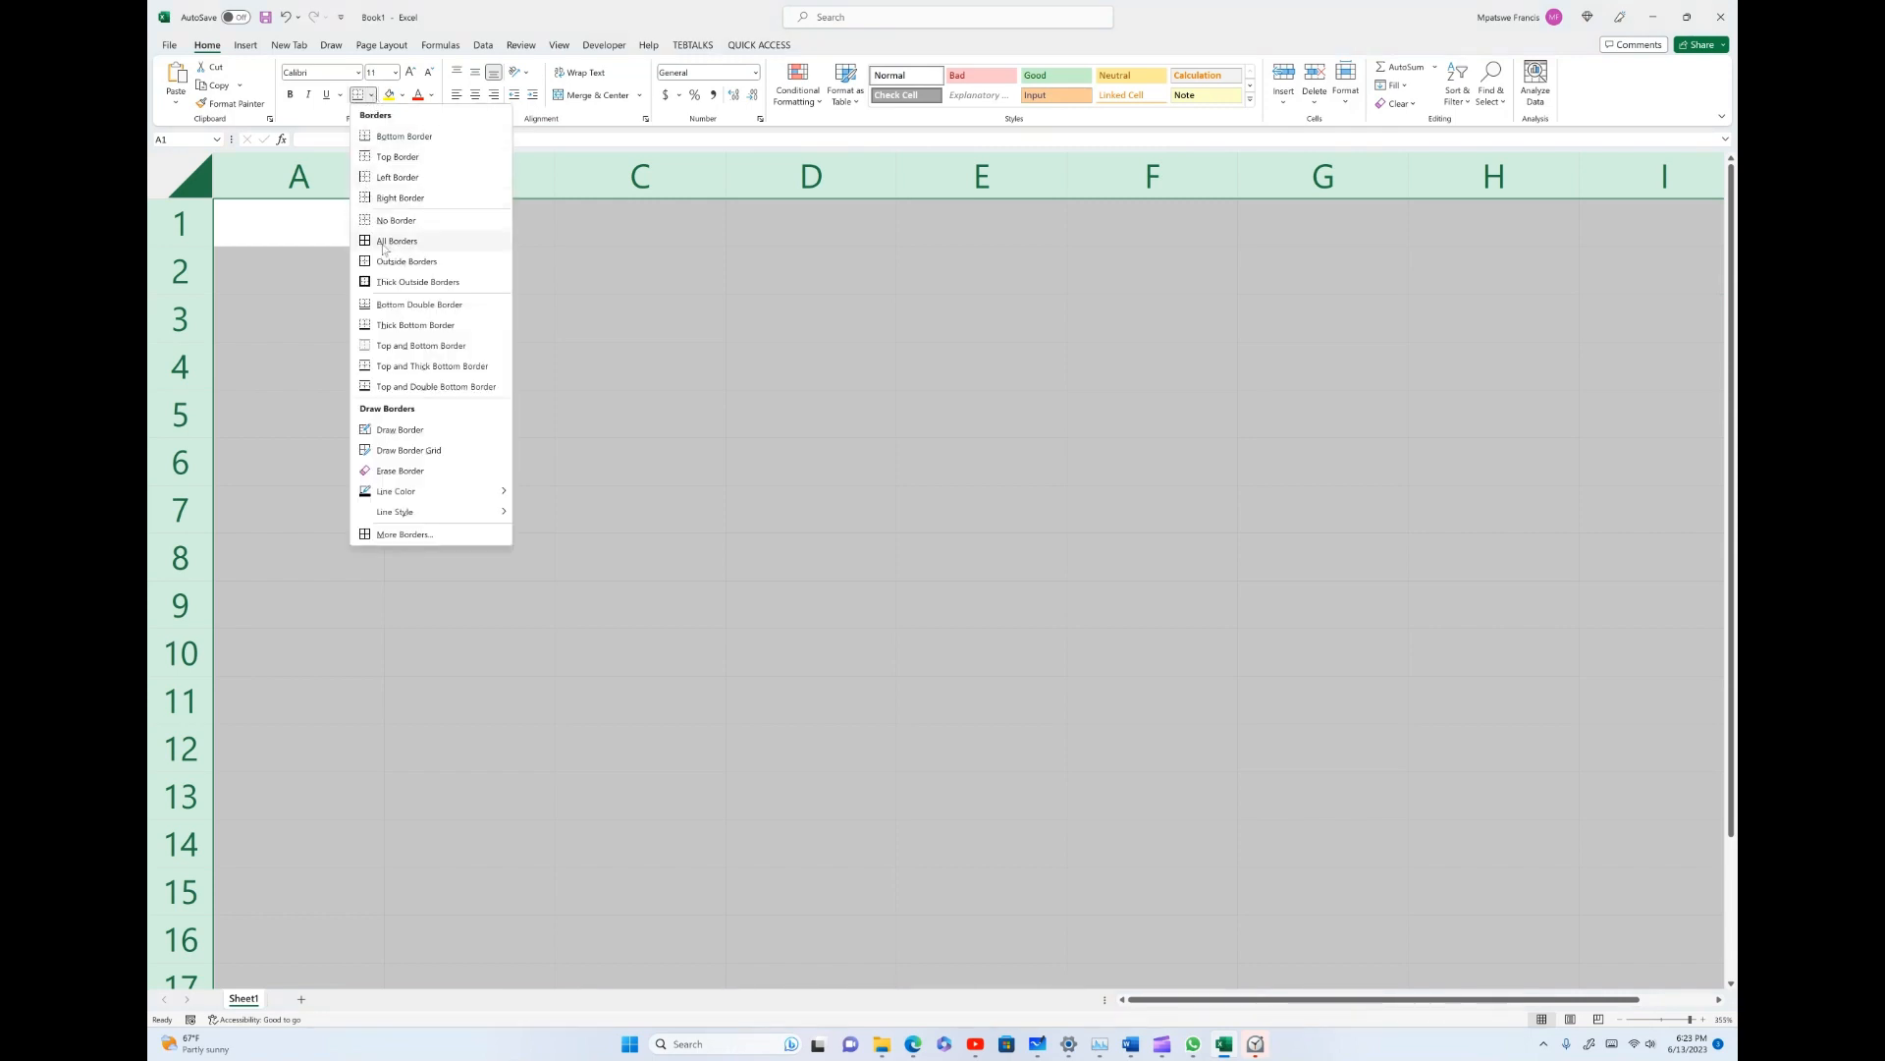
pyautogui.click(422, 247)
pyautogui.click(703, 351)
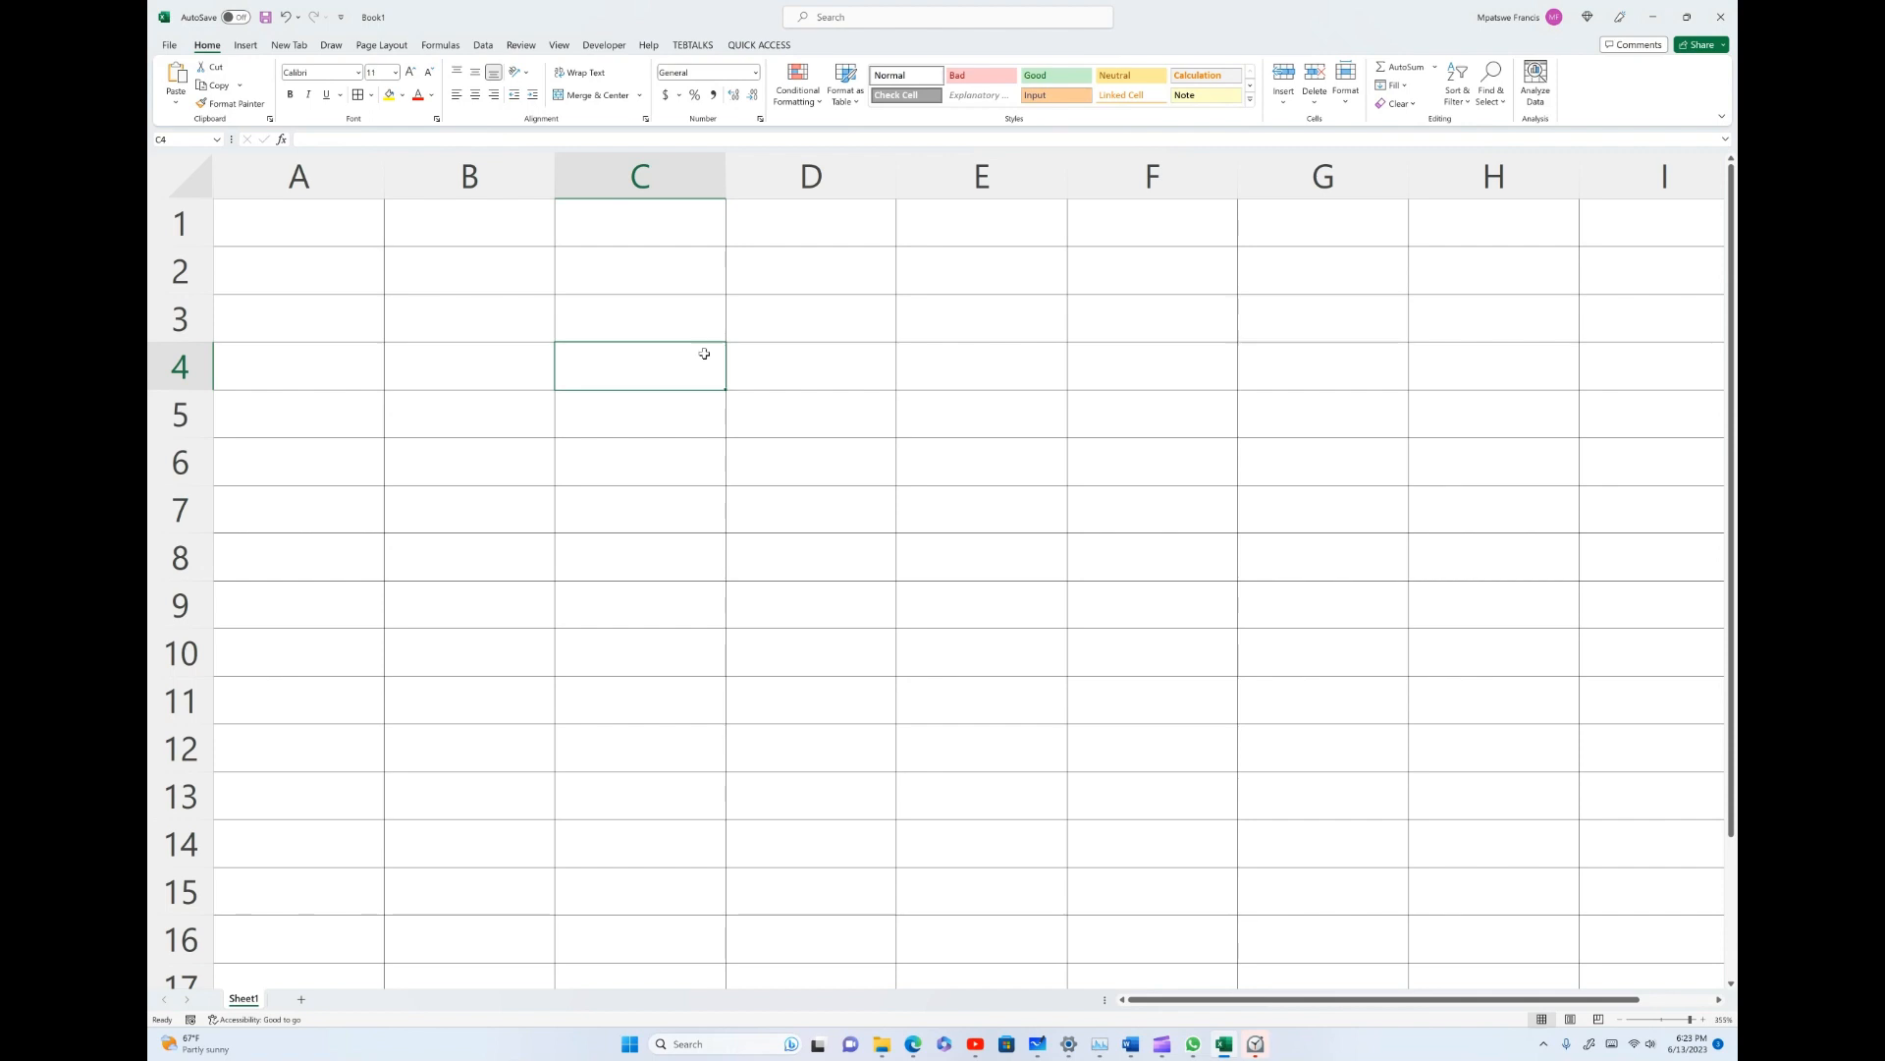
# Step: Enter the heading "TRIM()" in cell D2
pyautogui.click(781, 278)
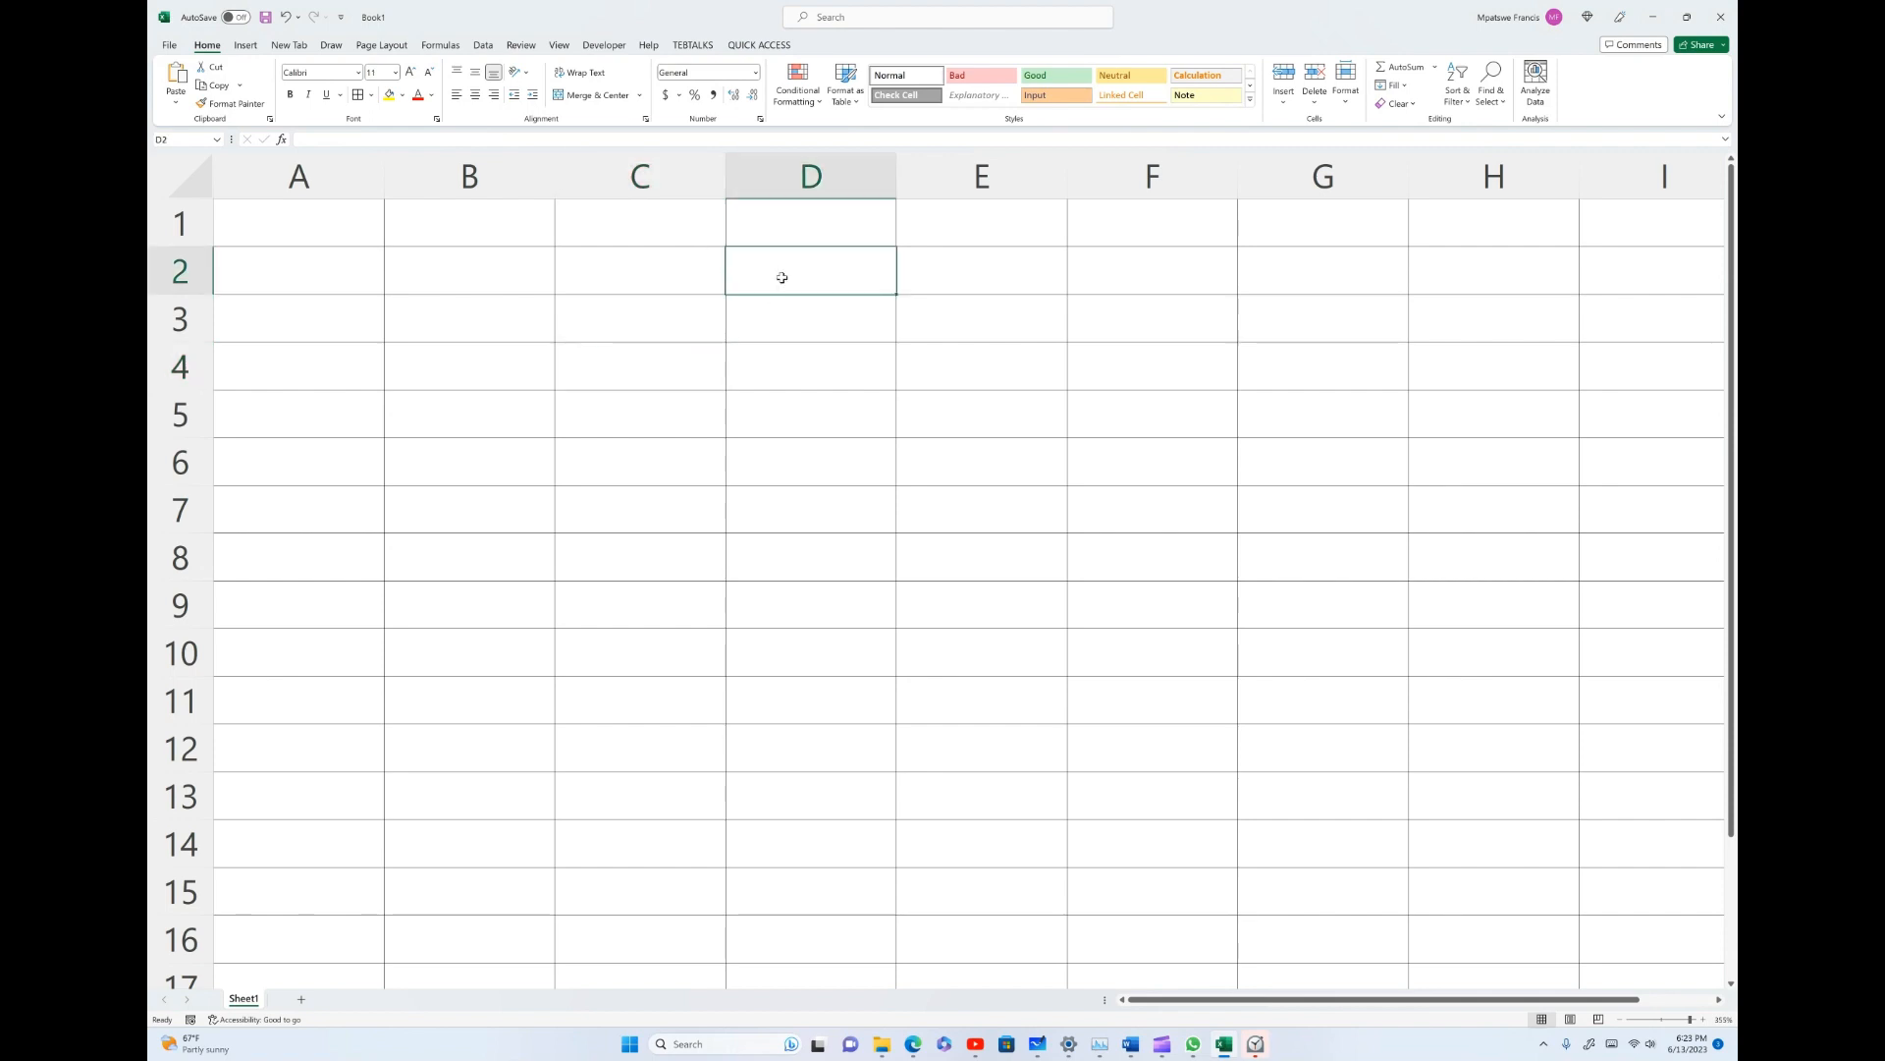
pyautogui.write('TRU')
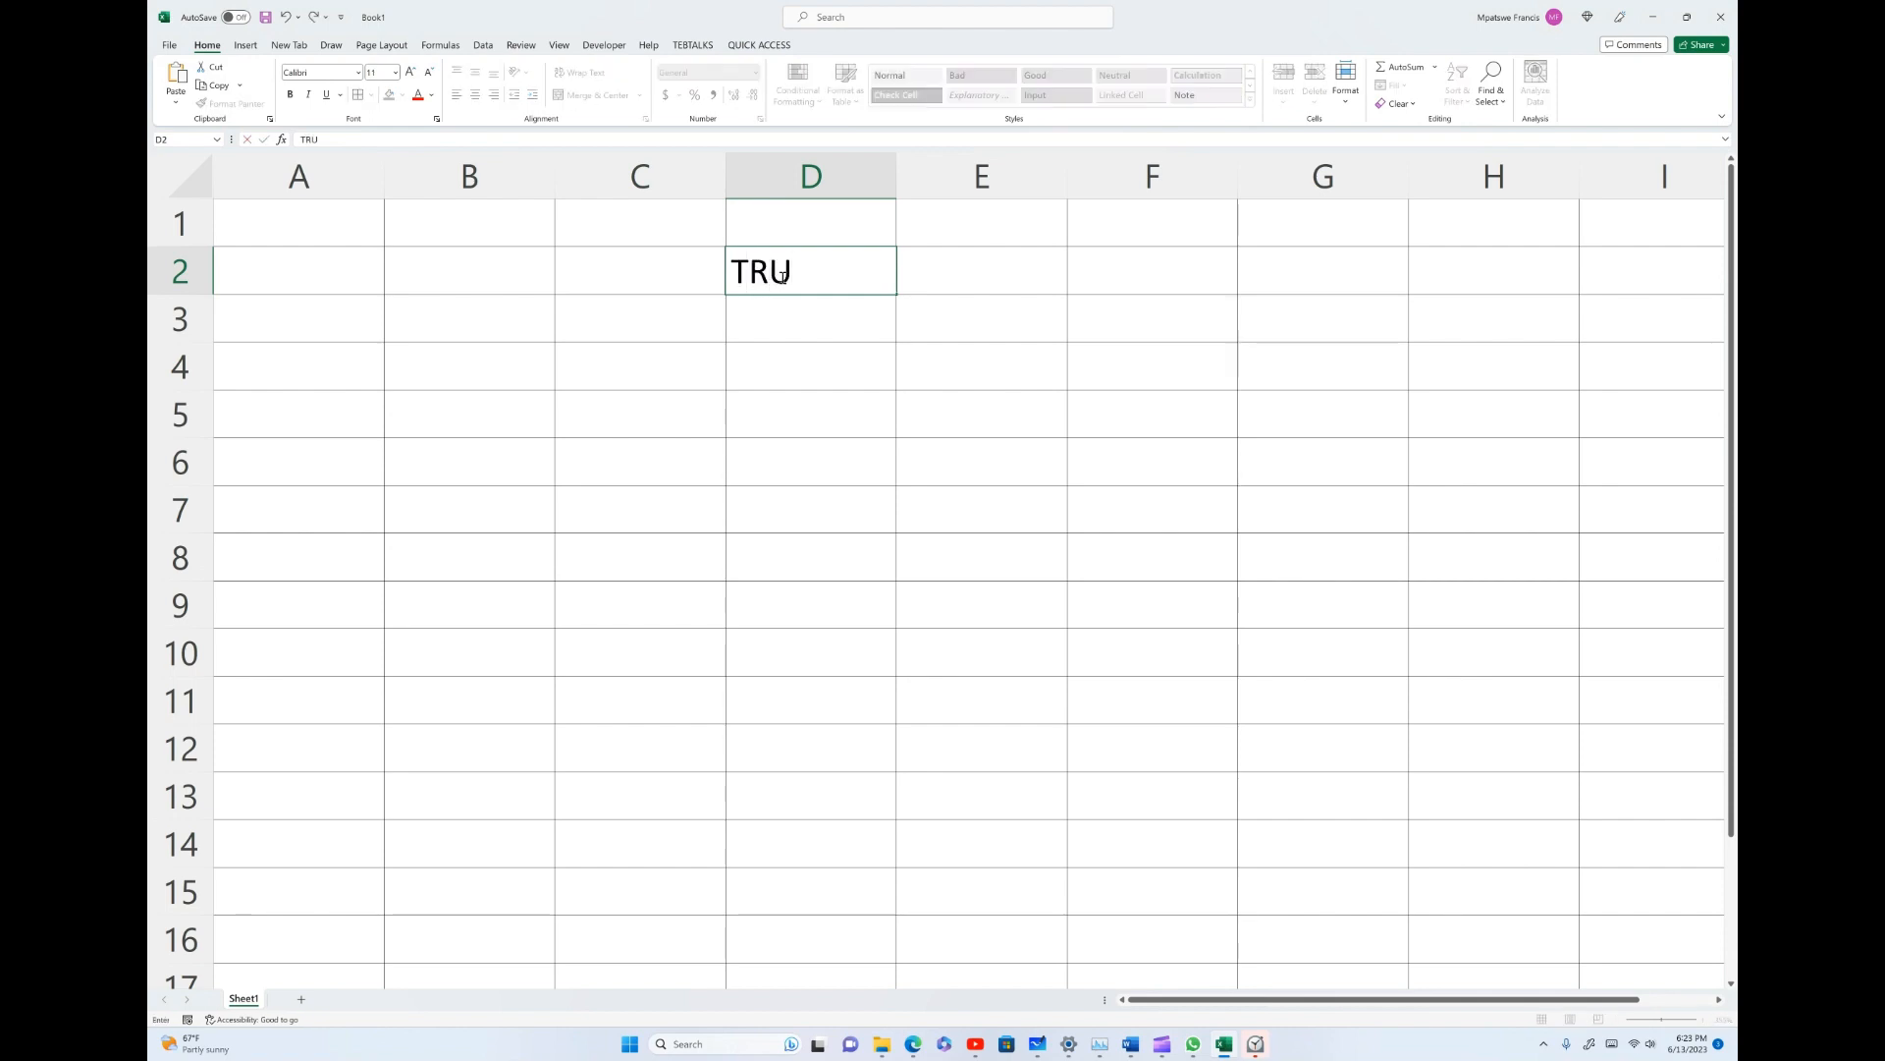
pyautogui.press('BackSpace')
pyautogui.write('IM()')
# Step: Enter a first name followed by "IS GOOD" in B4 and another first name followed by "IS 25 YEARS" in B5
pyautogui.click(489, 370)
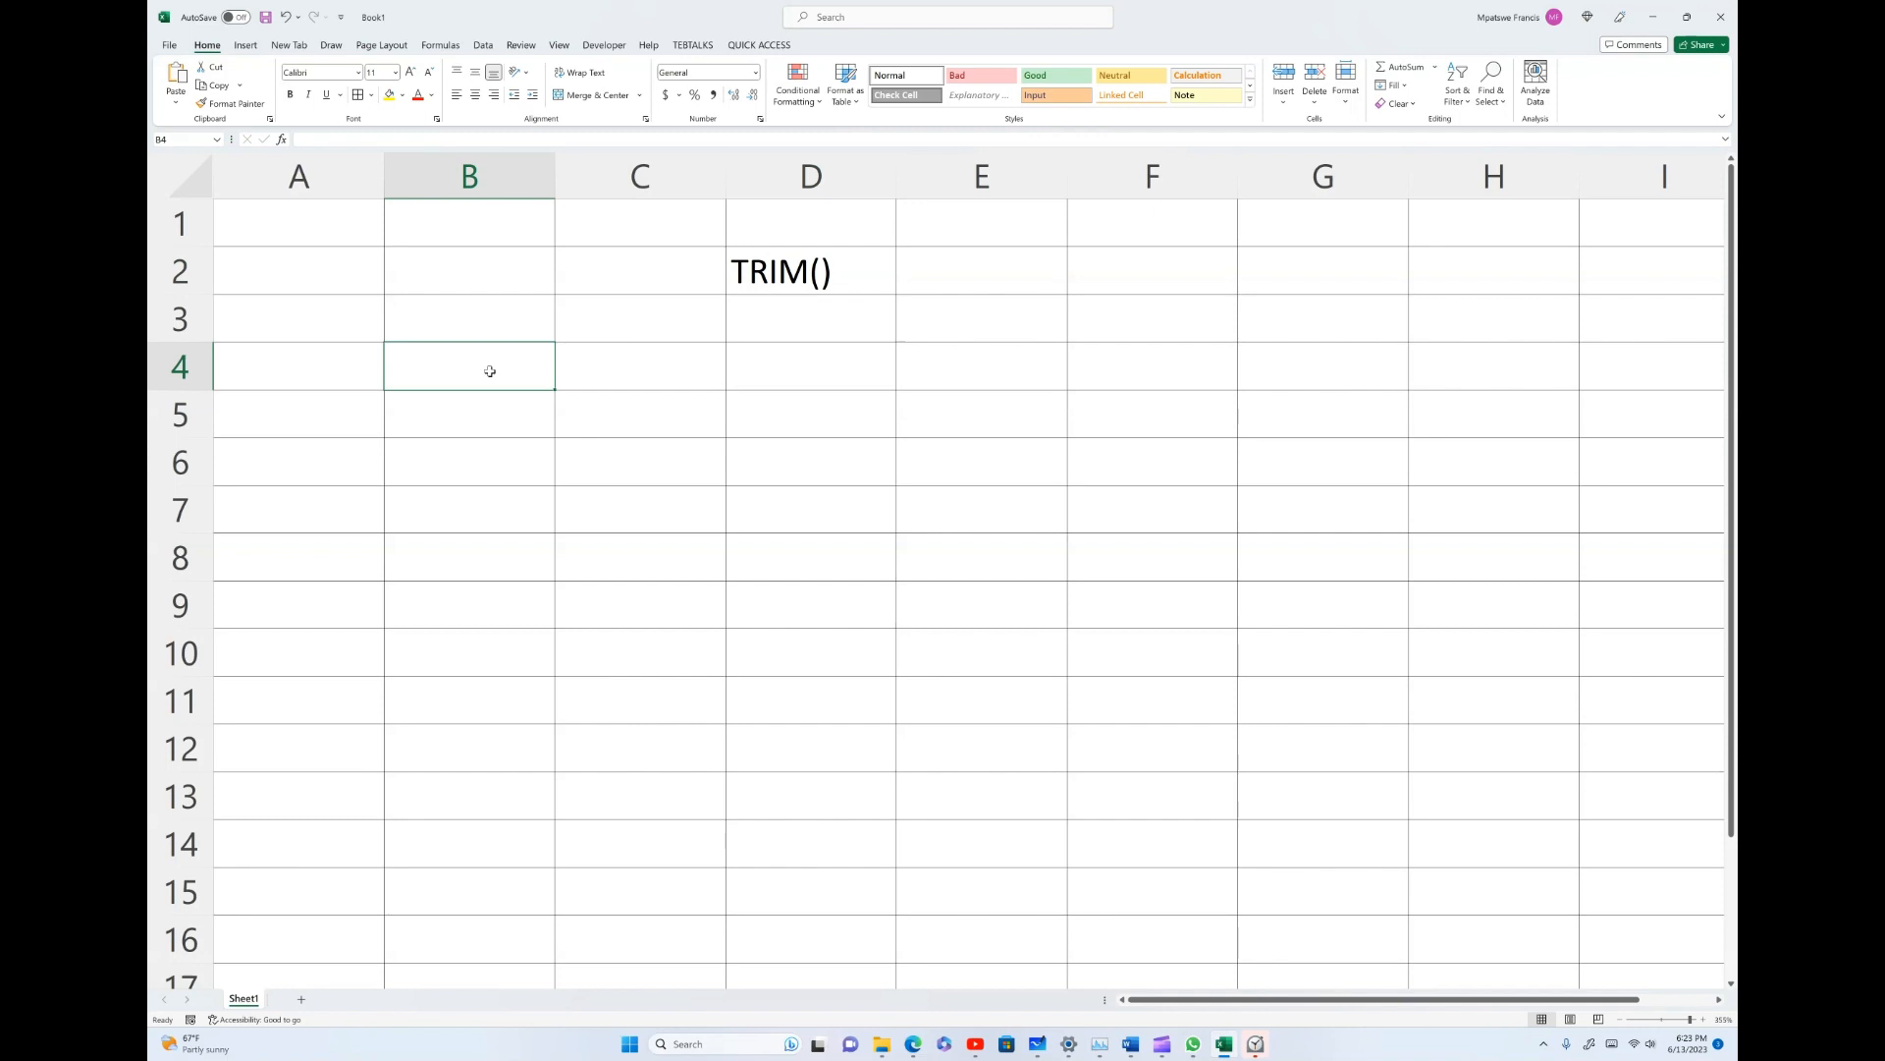
pyautogui.write('SA')
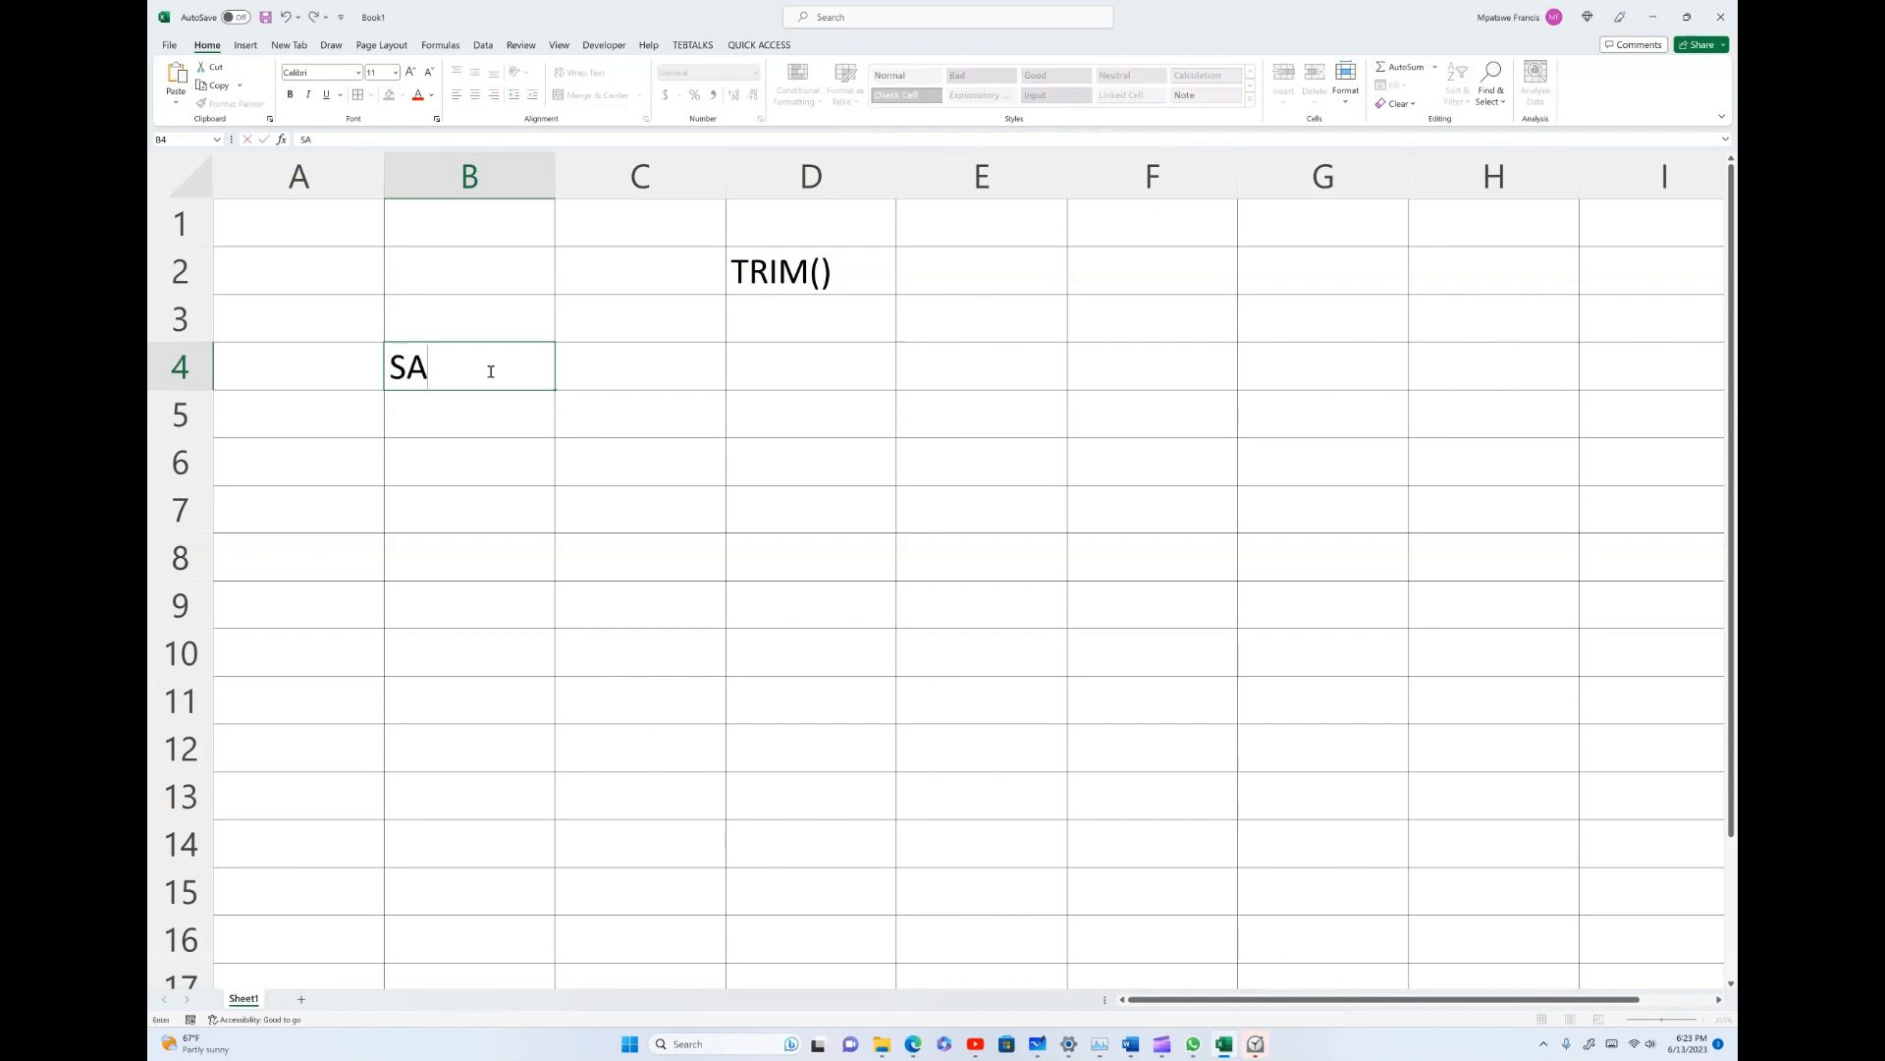
pyautogui.write('RAH IS G')
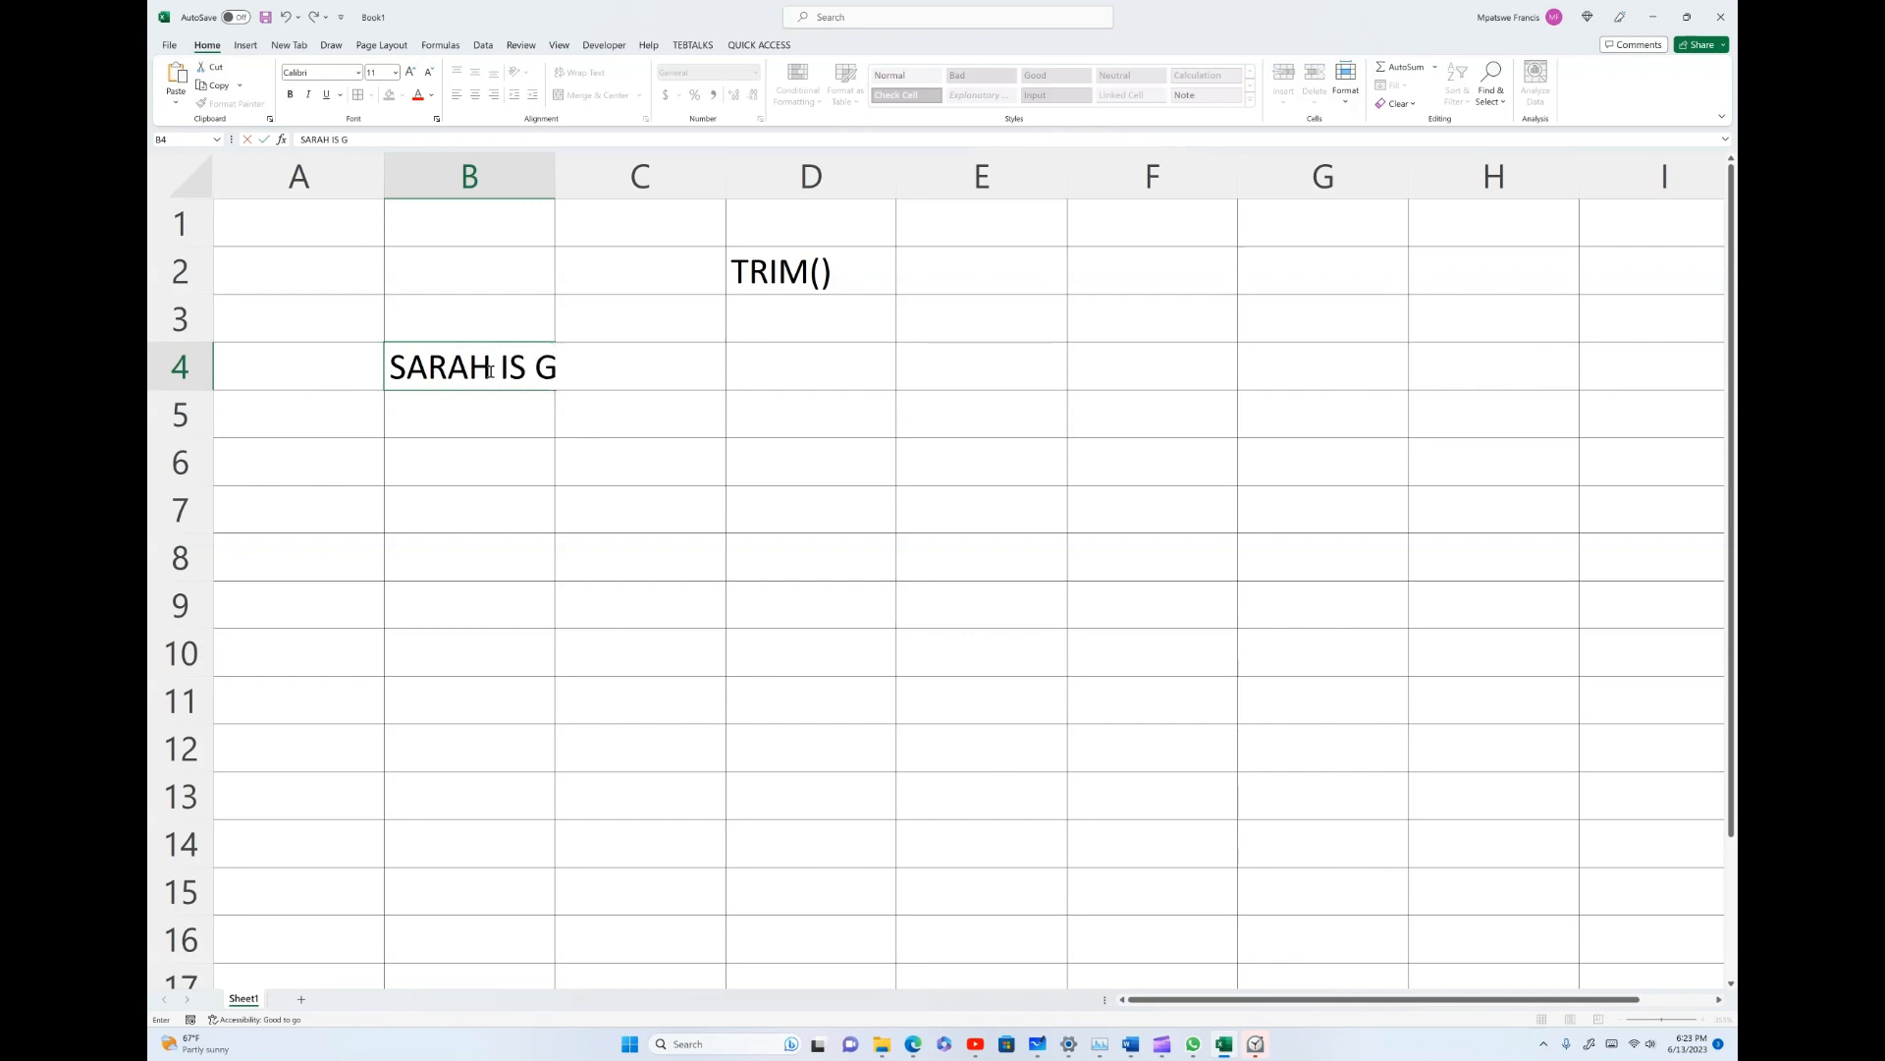
pyautogui.write('OOD')
pyautogui.click(430, 411)
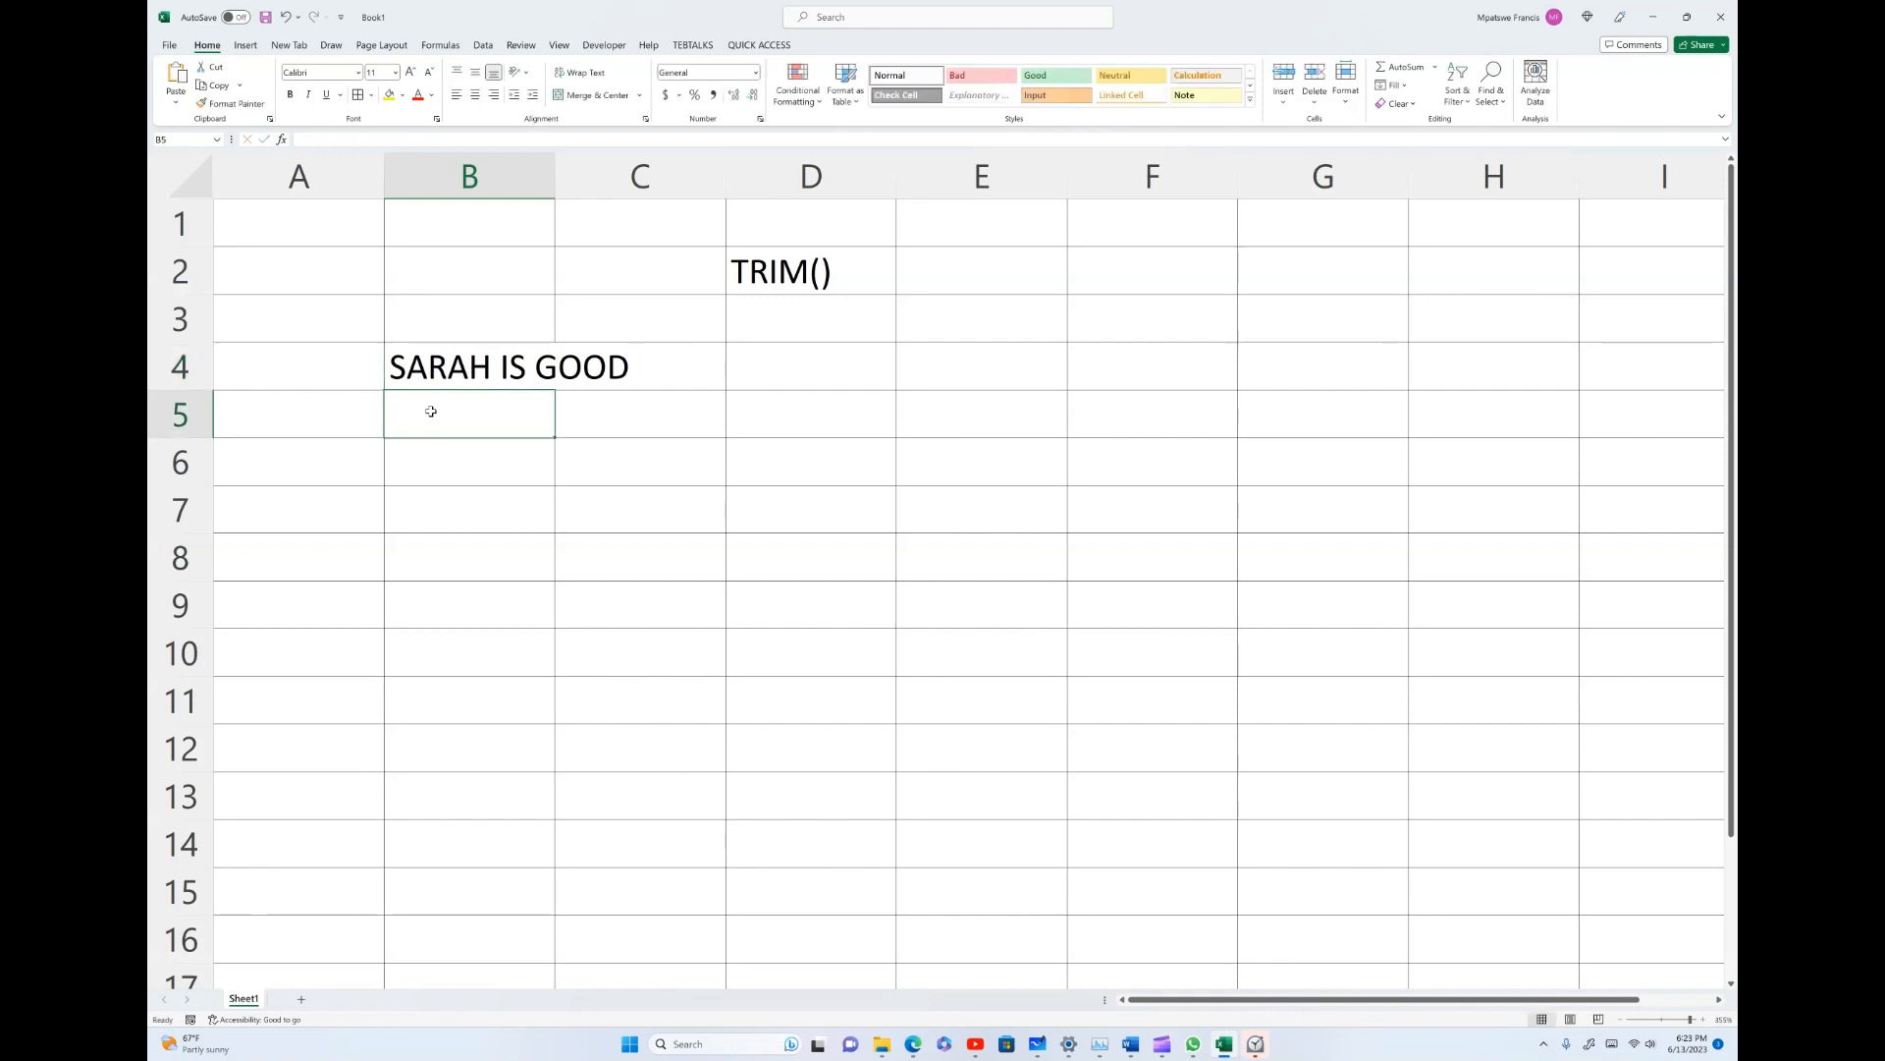
pyautogui.write('JAMES ')
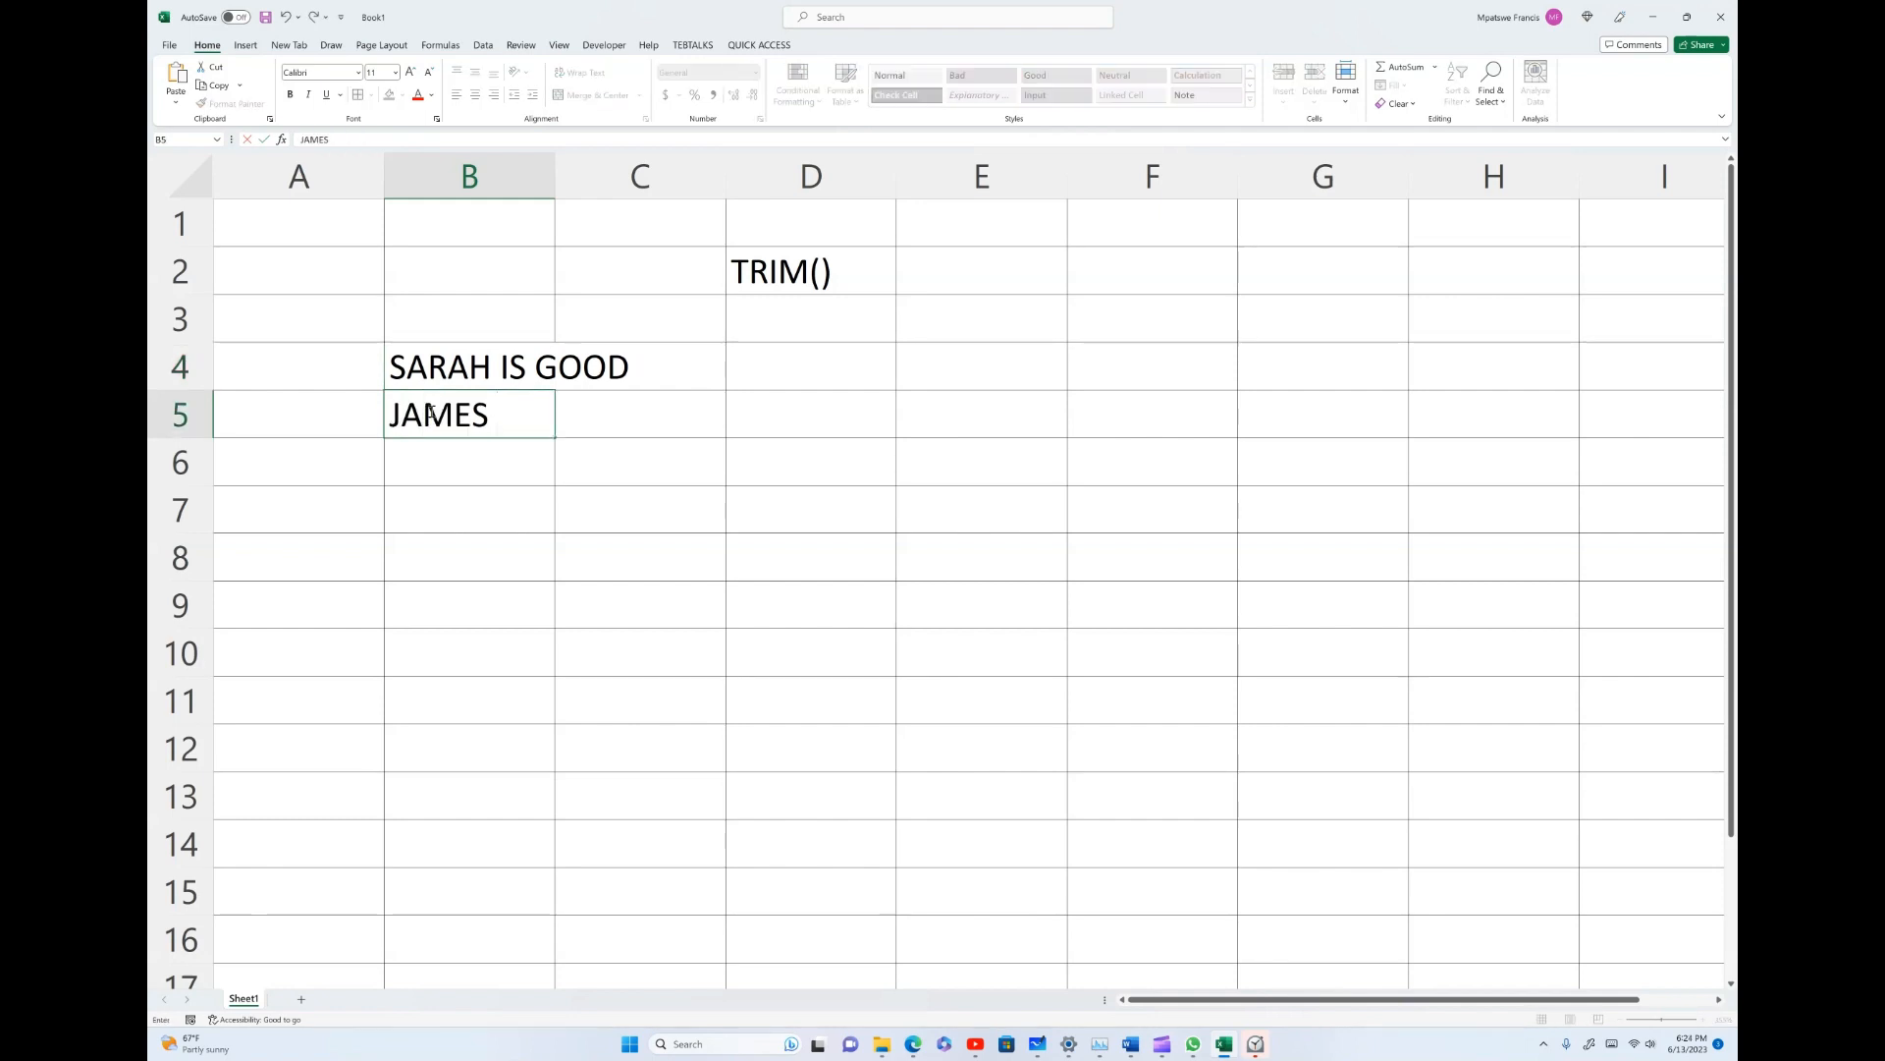
pyautogui.write('IS 25 YEARS')
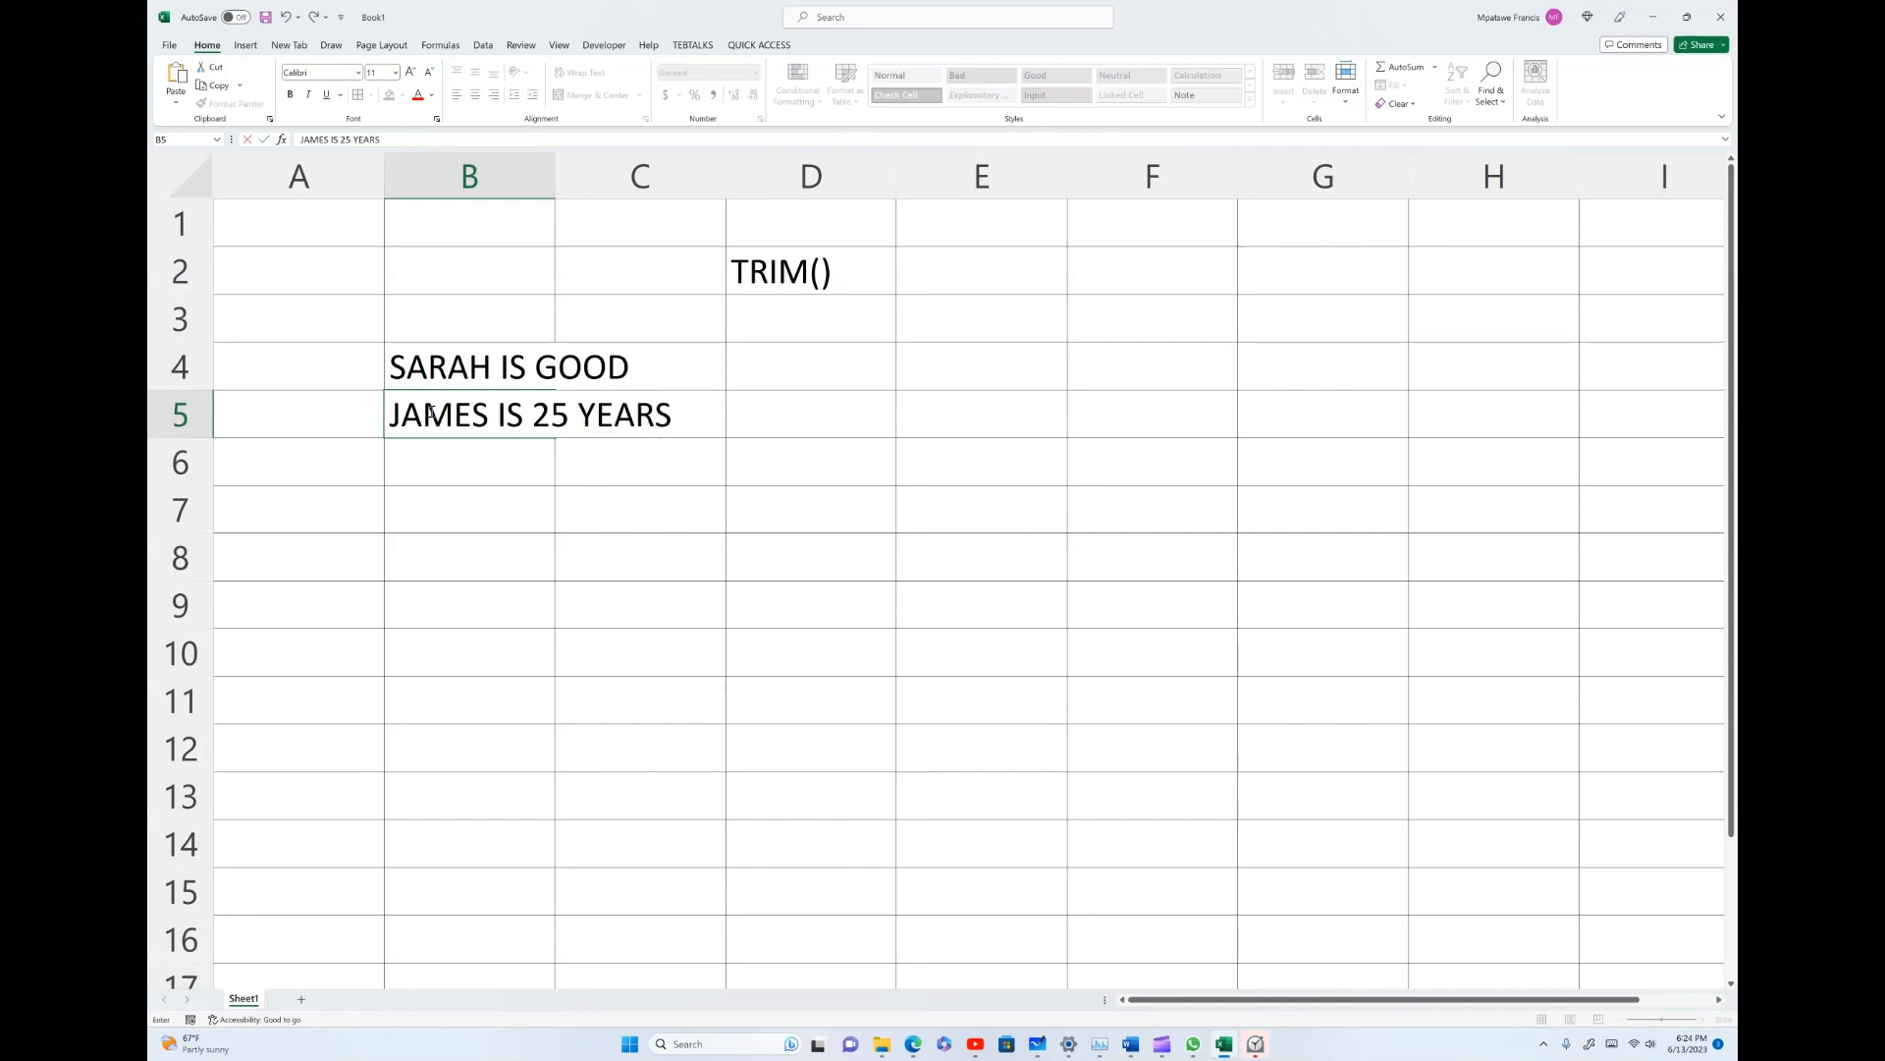
# Step: Enter a third sample sentence in B6 made of a first name followed by "LOVES TEBTALKS"
pyautogui.click(475, 473)
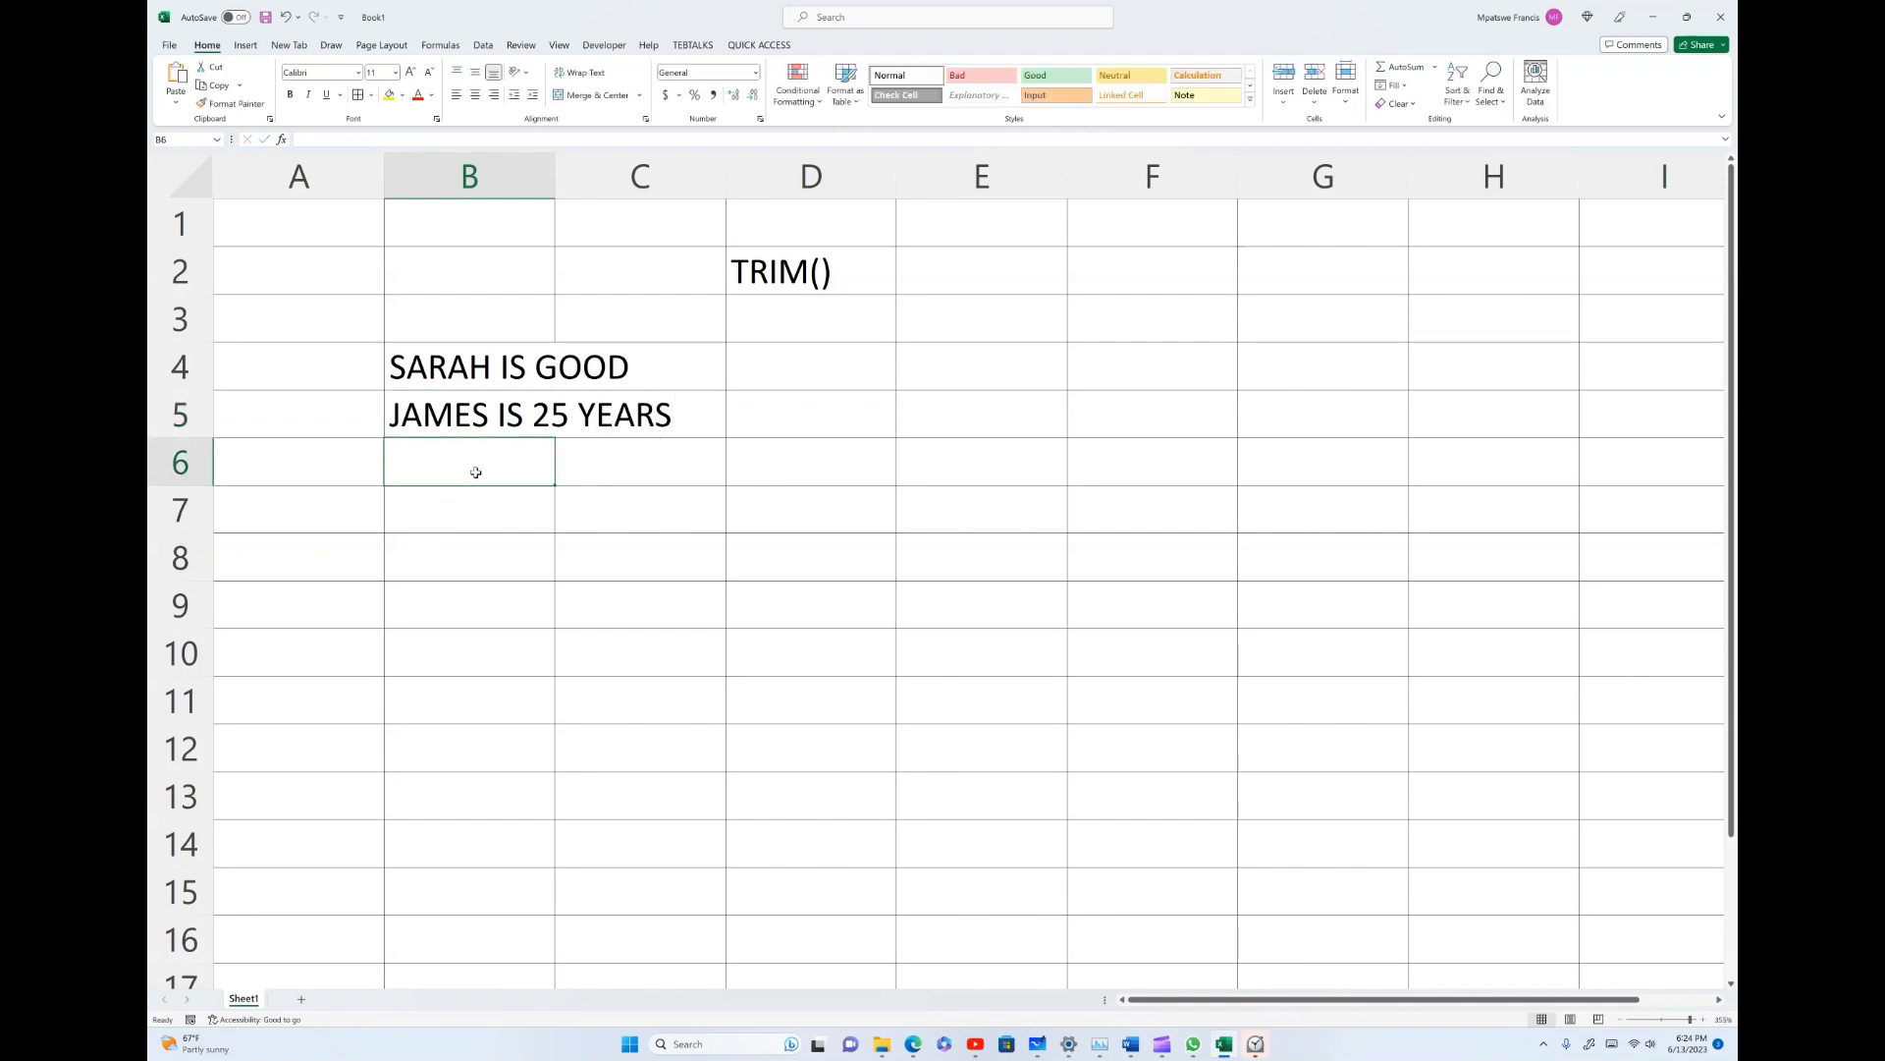
pyautogui.write('FRAB')
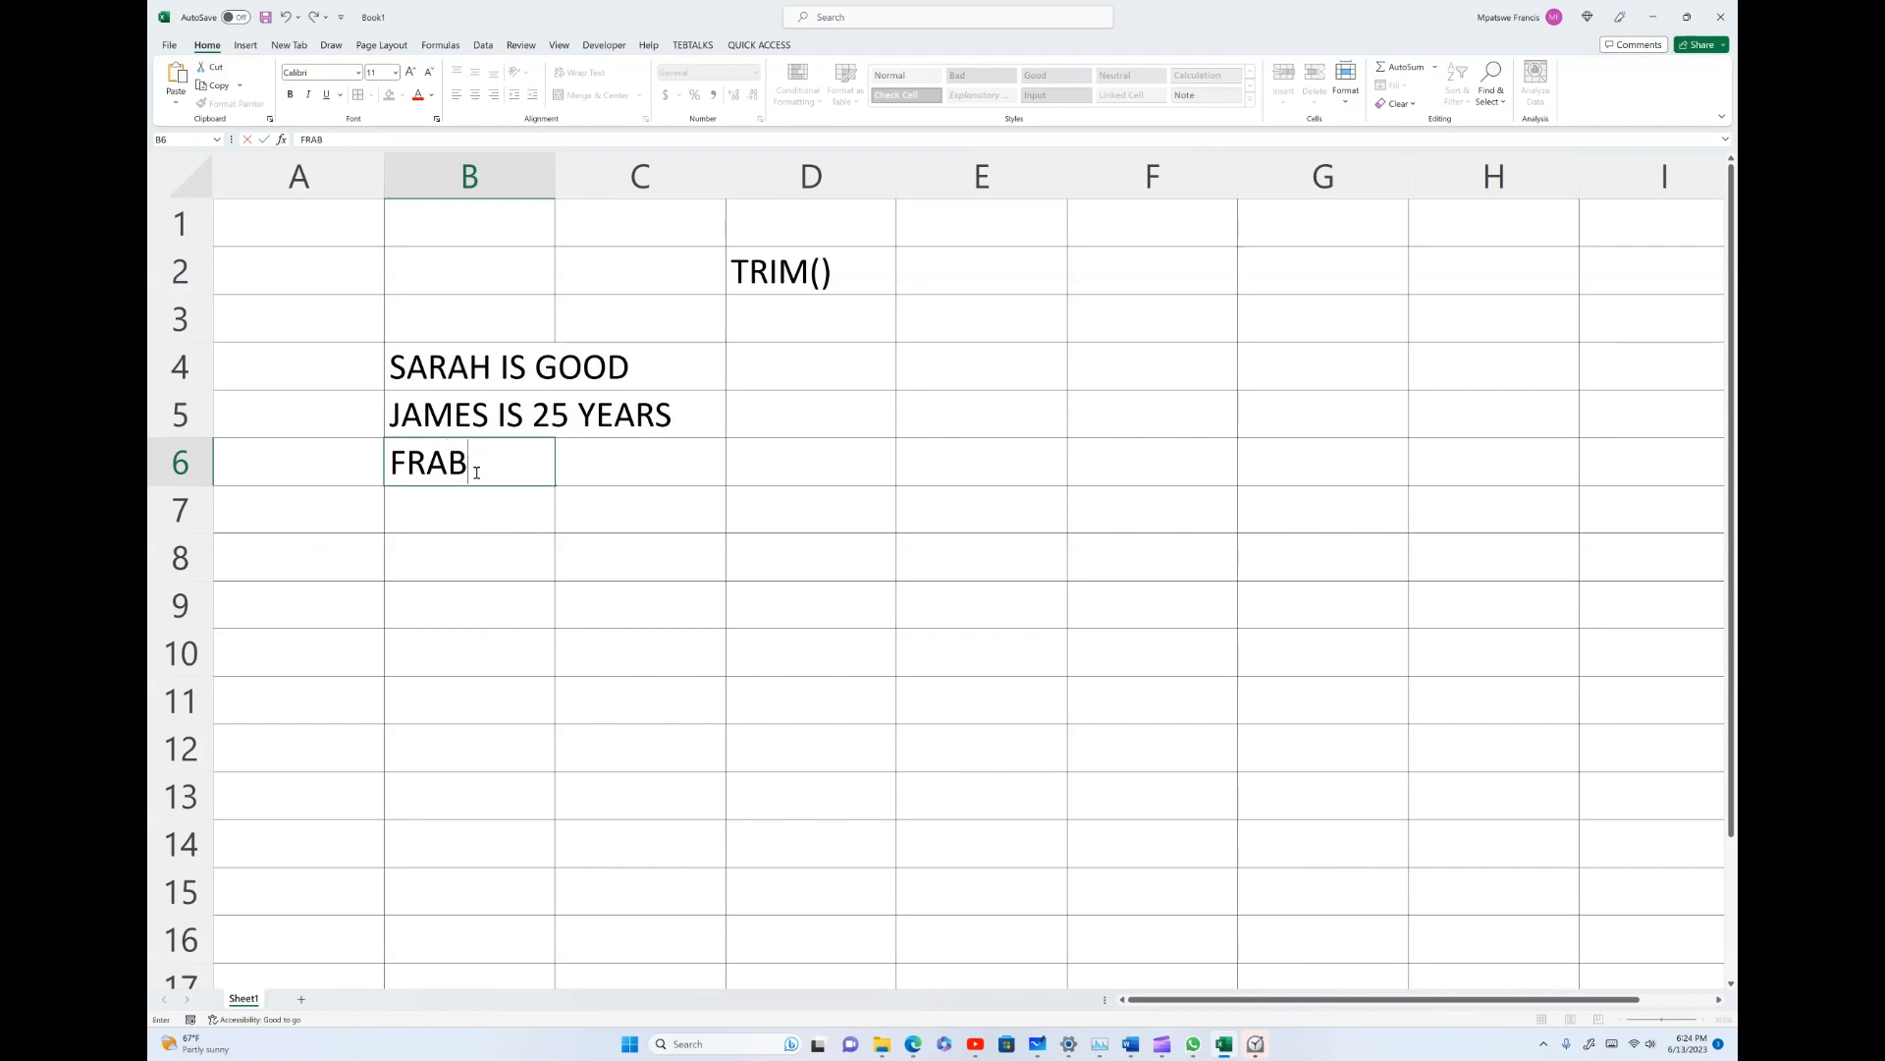
pyautogui.press('BackSpace')
pyautogui.write('NCIS LO')
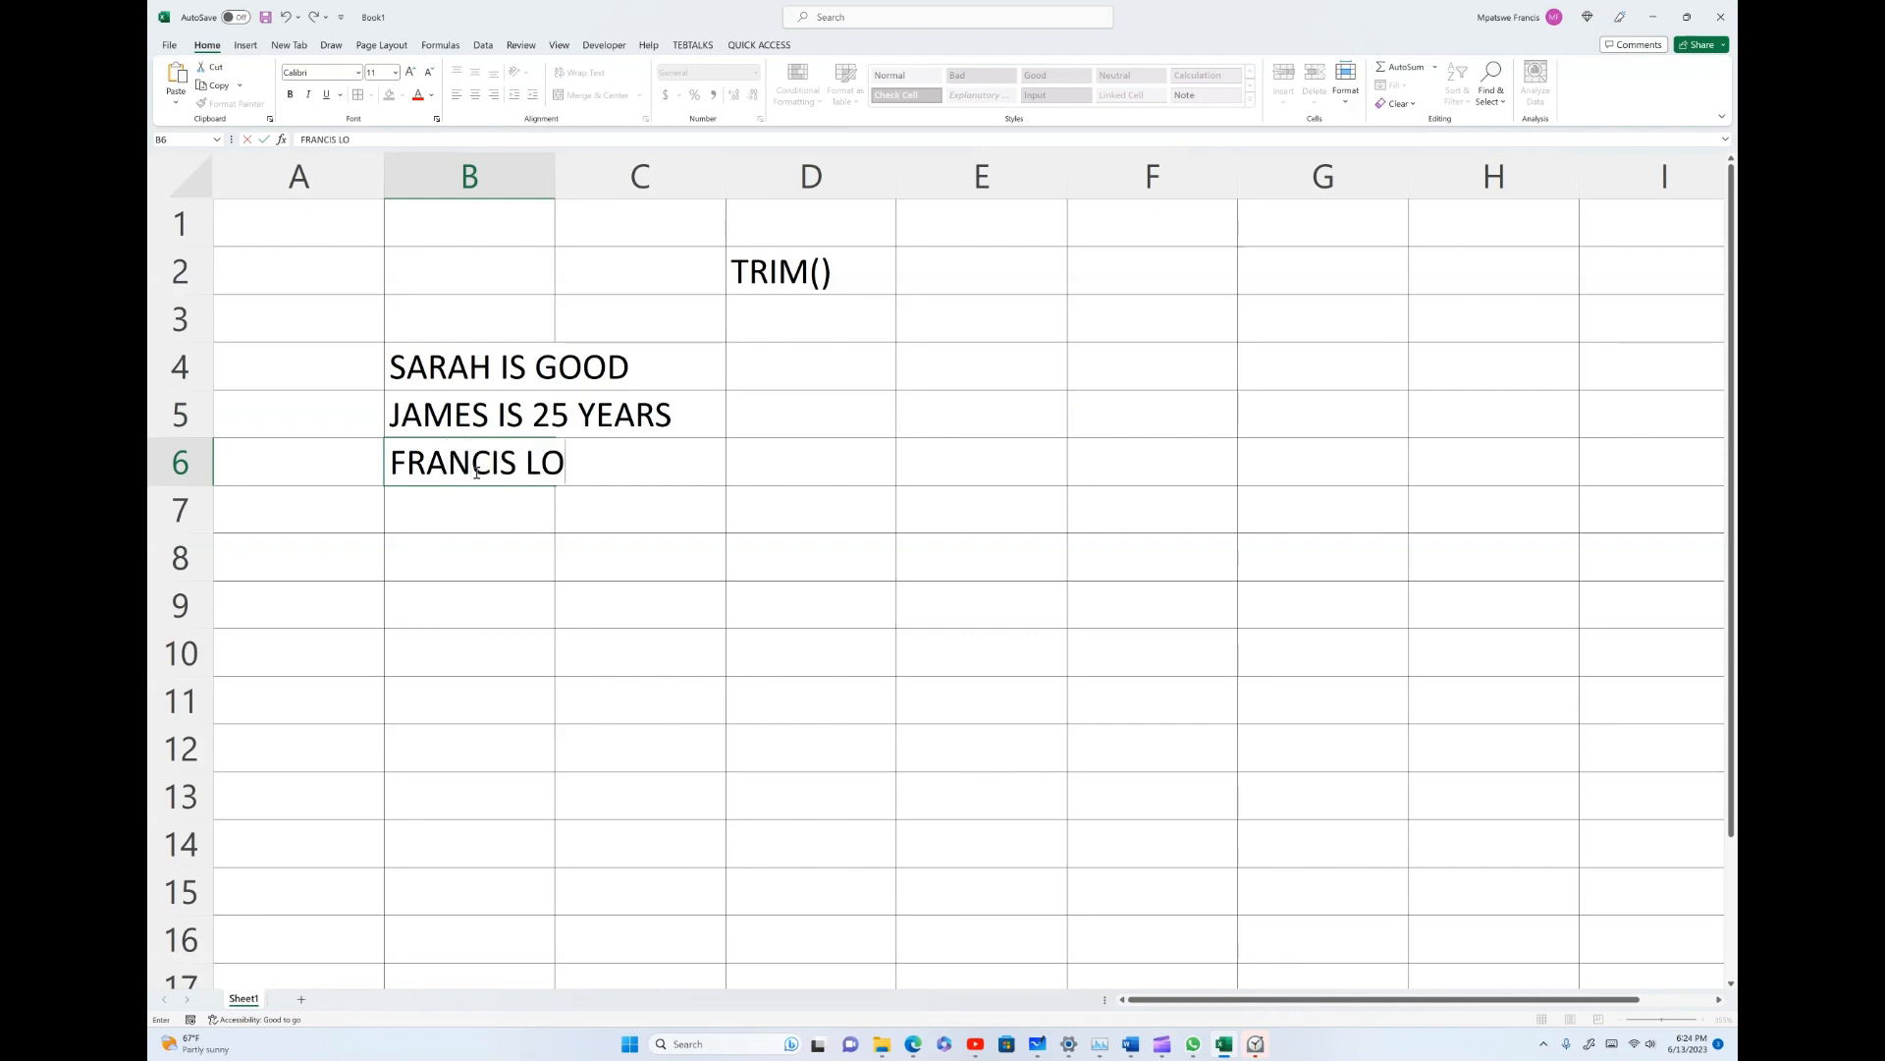
pyautogui.write('VES TEBTALKLS')
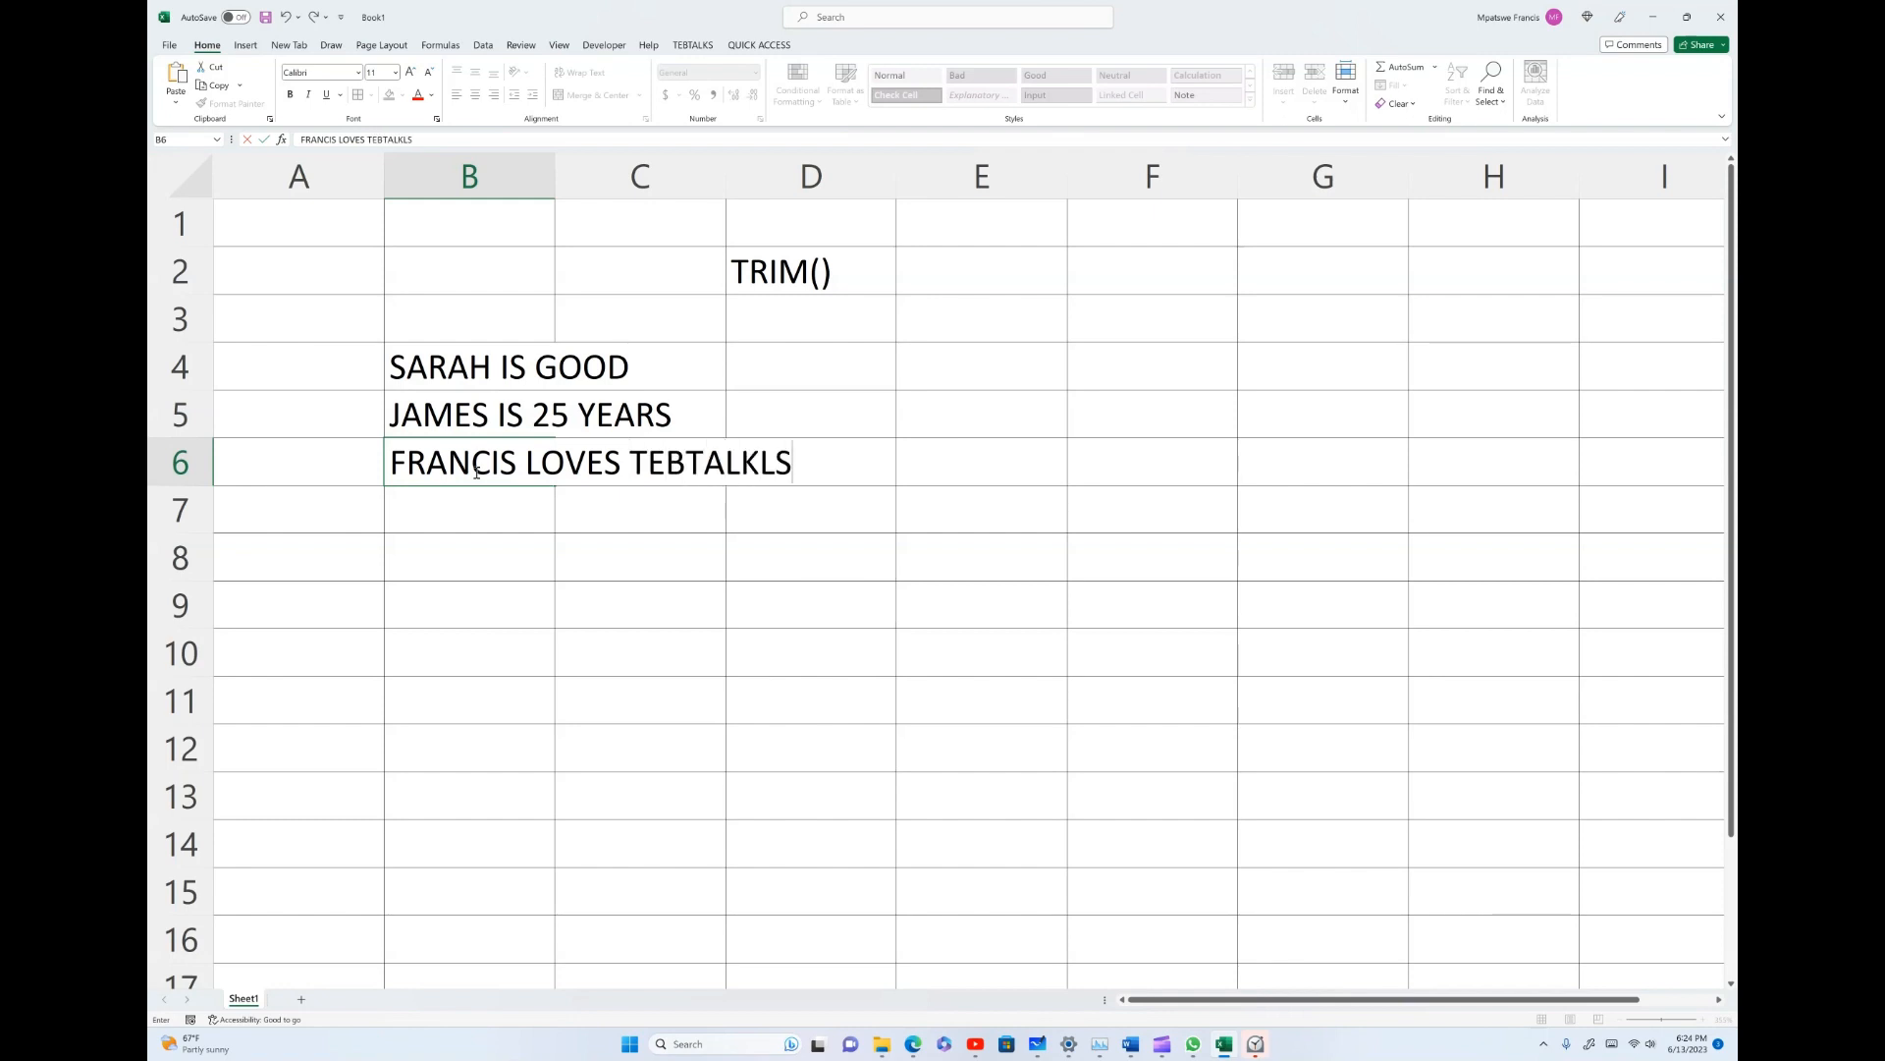
pyautogui.press('BackSpace')
pyautogui.press('BackSpace')
pyautogui.write('S')
# Step: Enter the sample sentence "CA IS IN USA" in cell B7
pyautogui.click(472, 496)
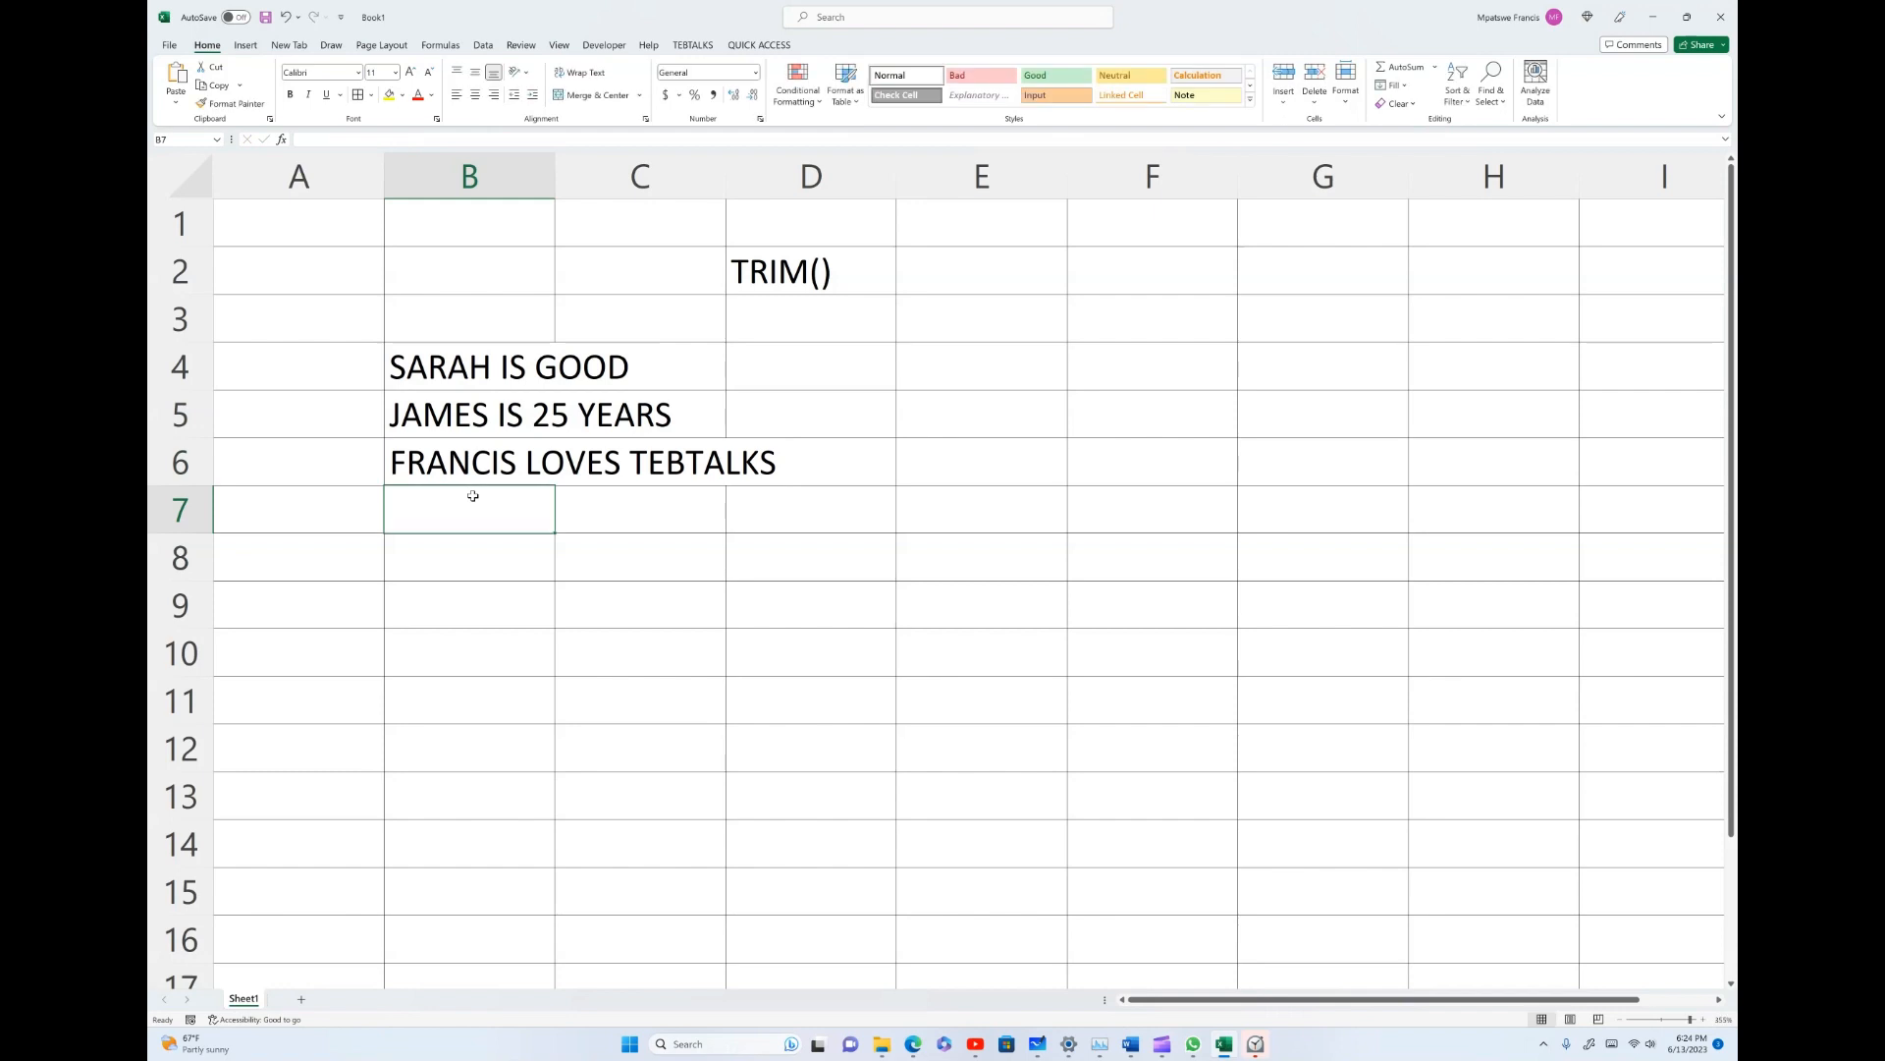
pyautogui.write('CA IS')
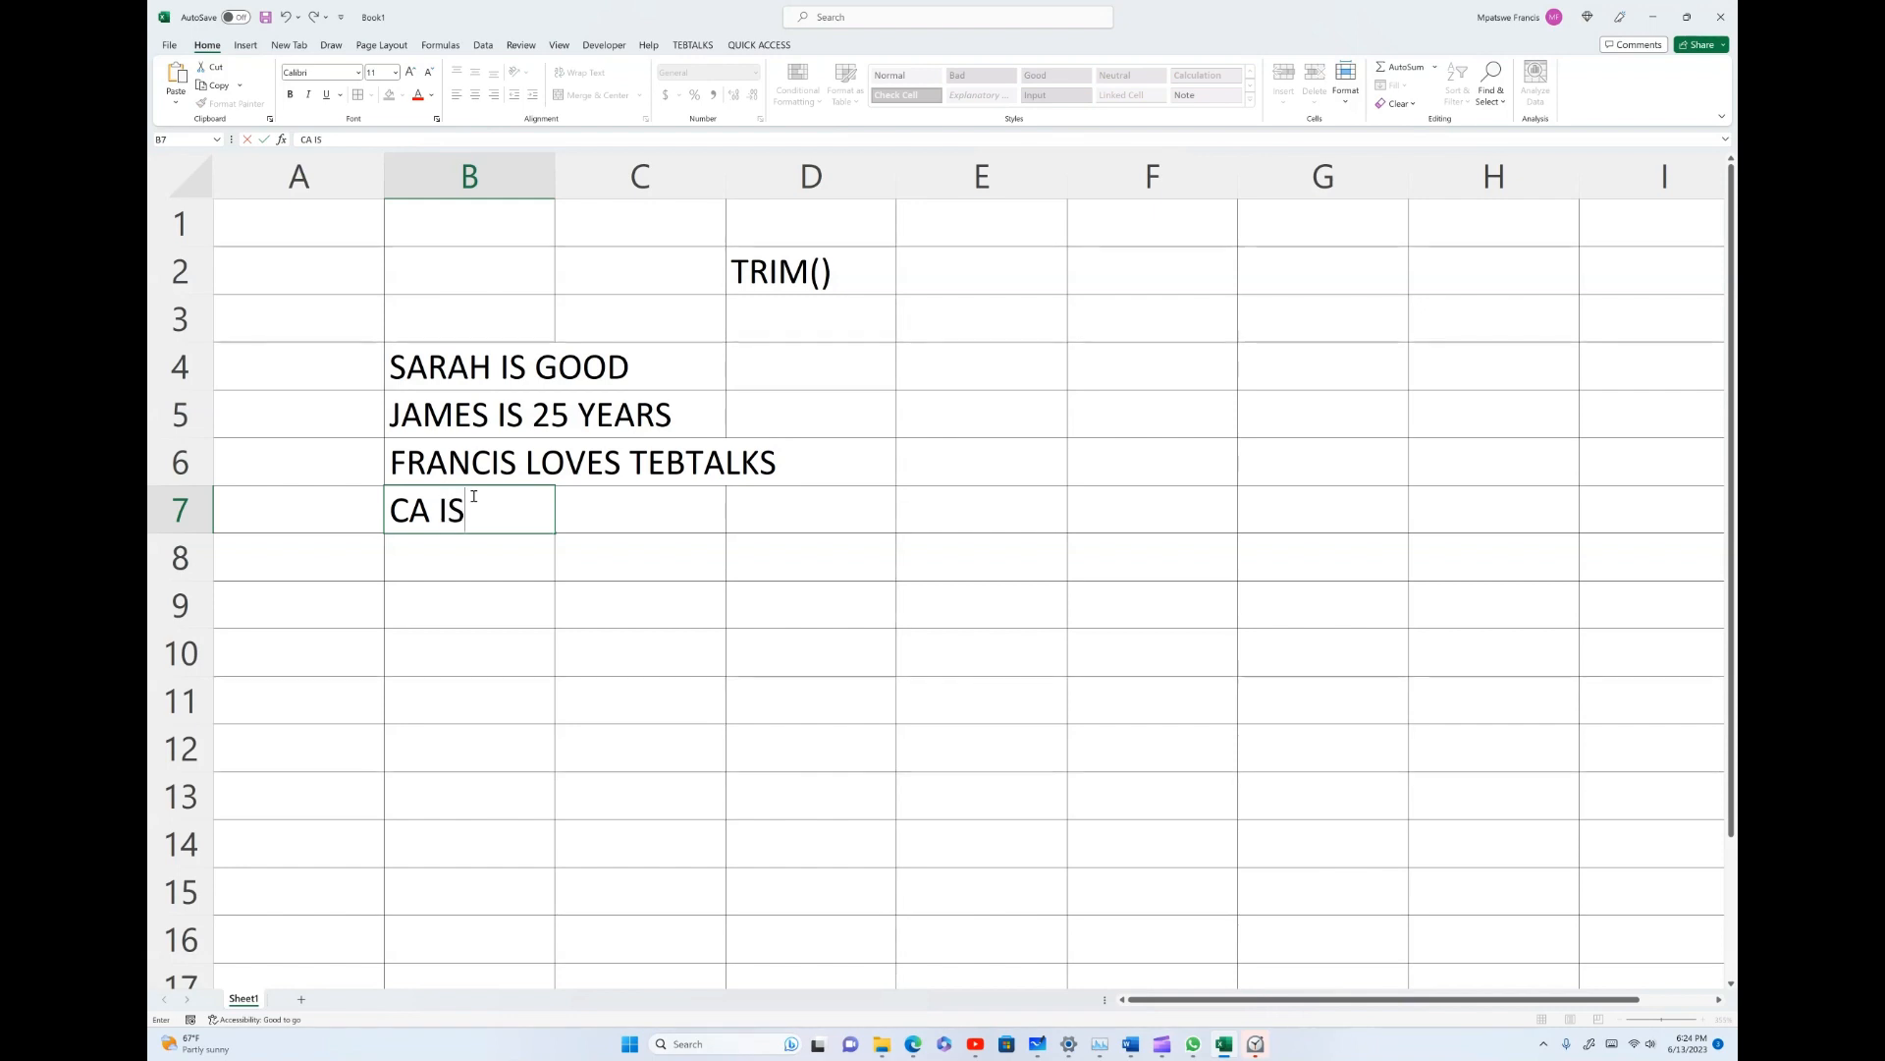
pyautogui.write(' IN ')
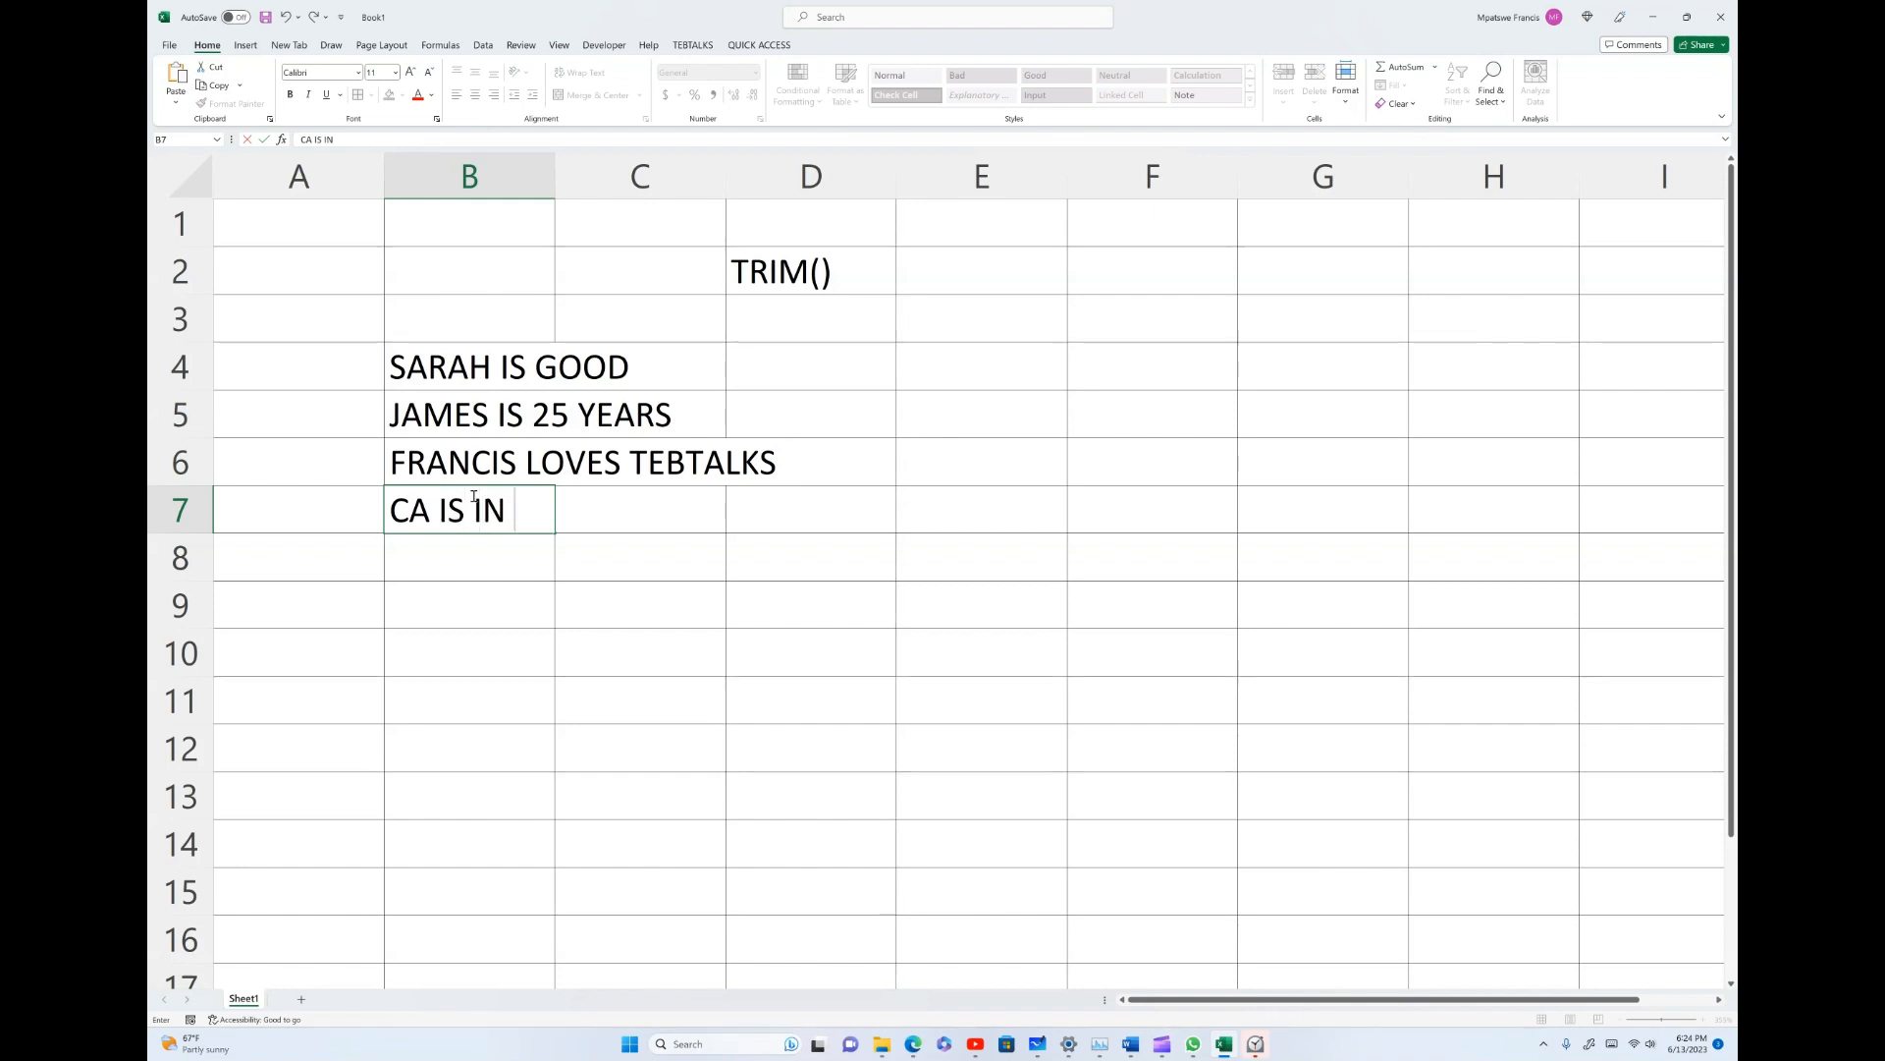
pyautogui.write('USA')
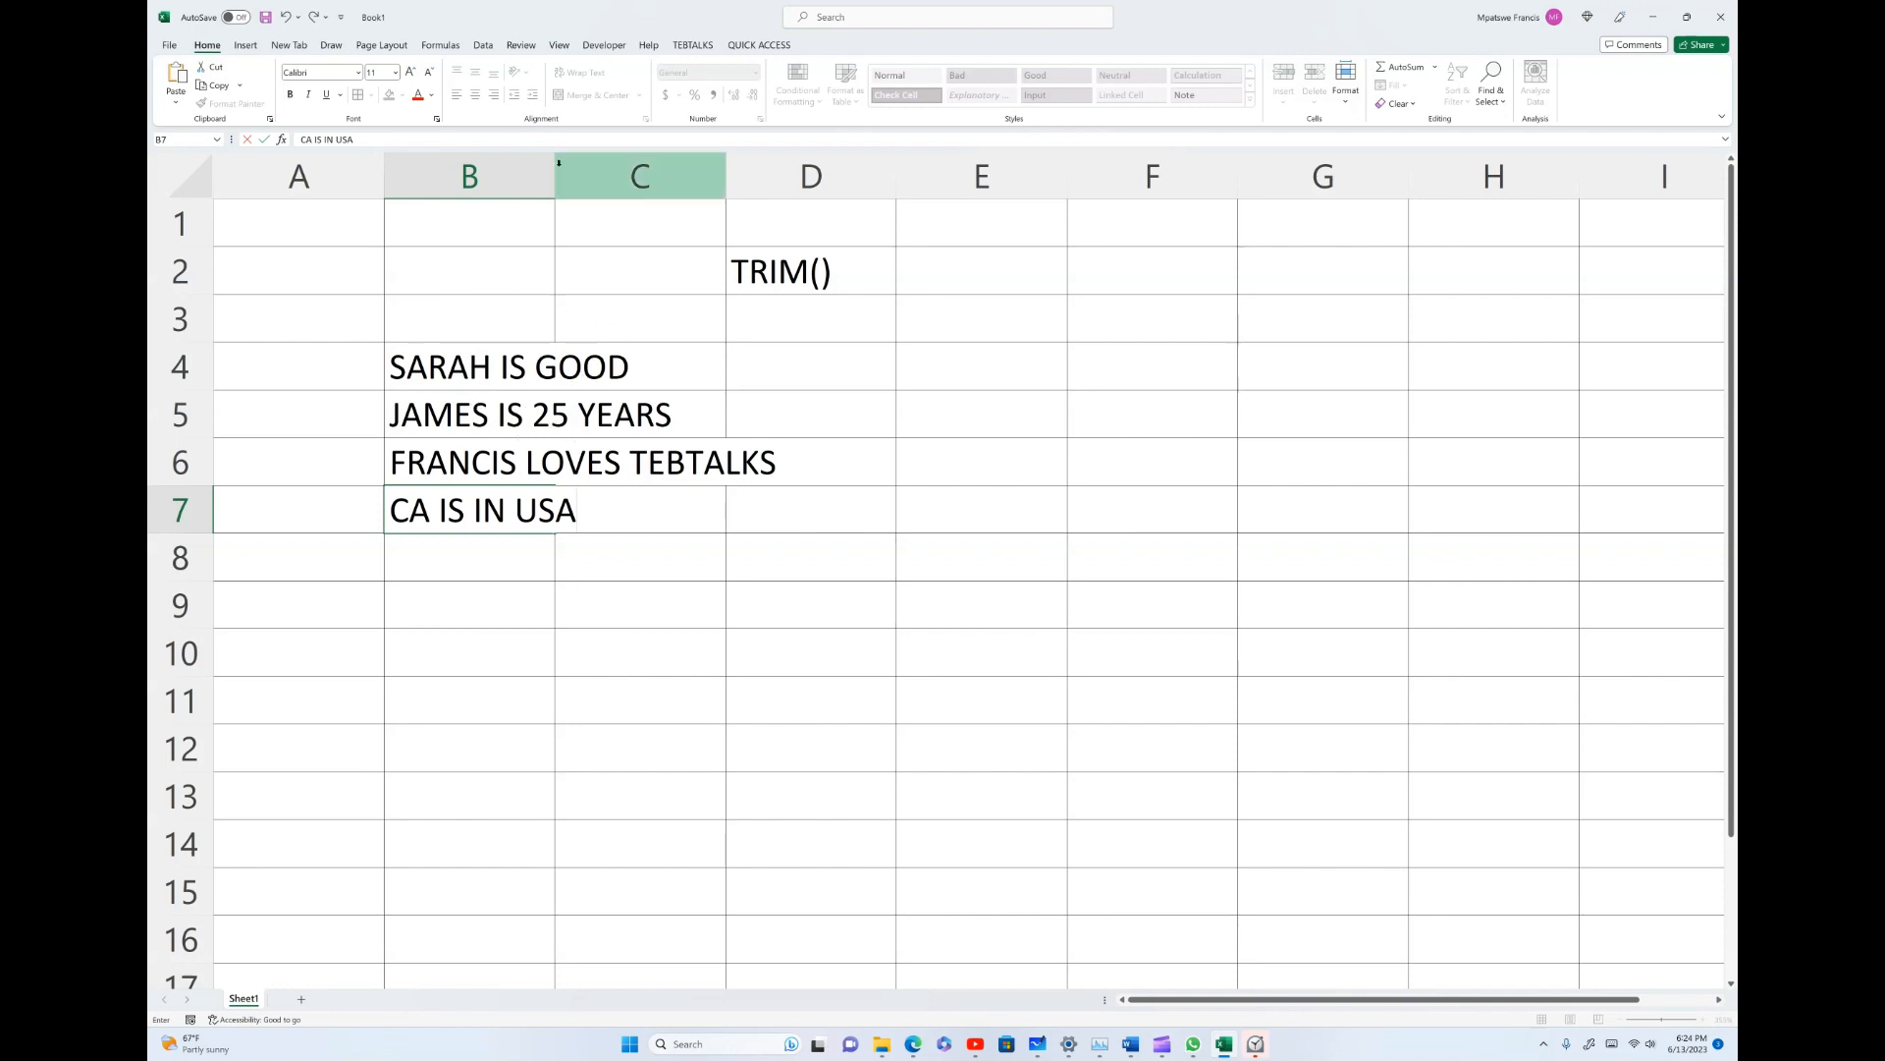
# Step: Widen column B to fit its longest sentence and check the entries in B4 to B7 one by one
pyautogui.click(470, 176)
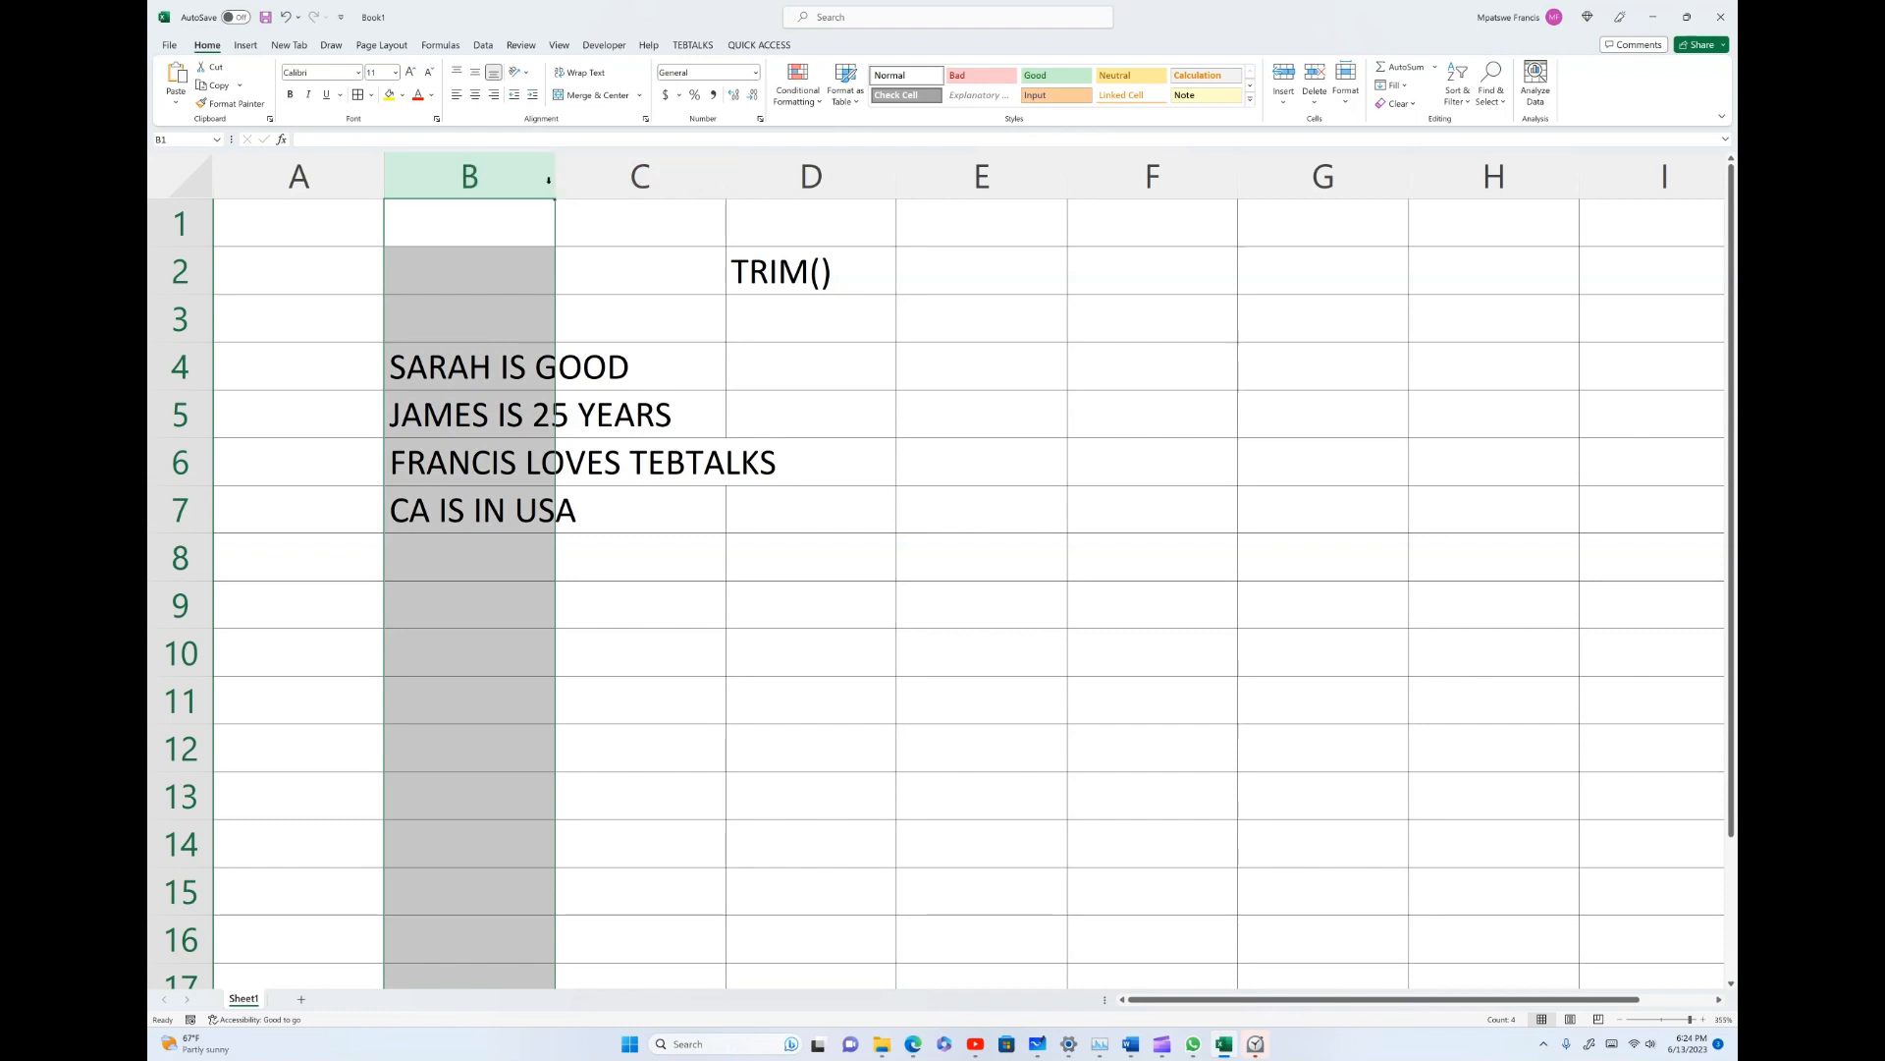
pyautogui.moveTo(553, 171); pyautogui.dragTo(779, 211)
pyautogui.click(652, 446)
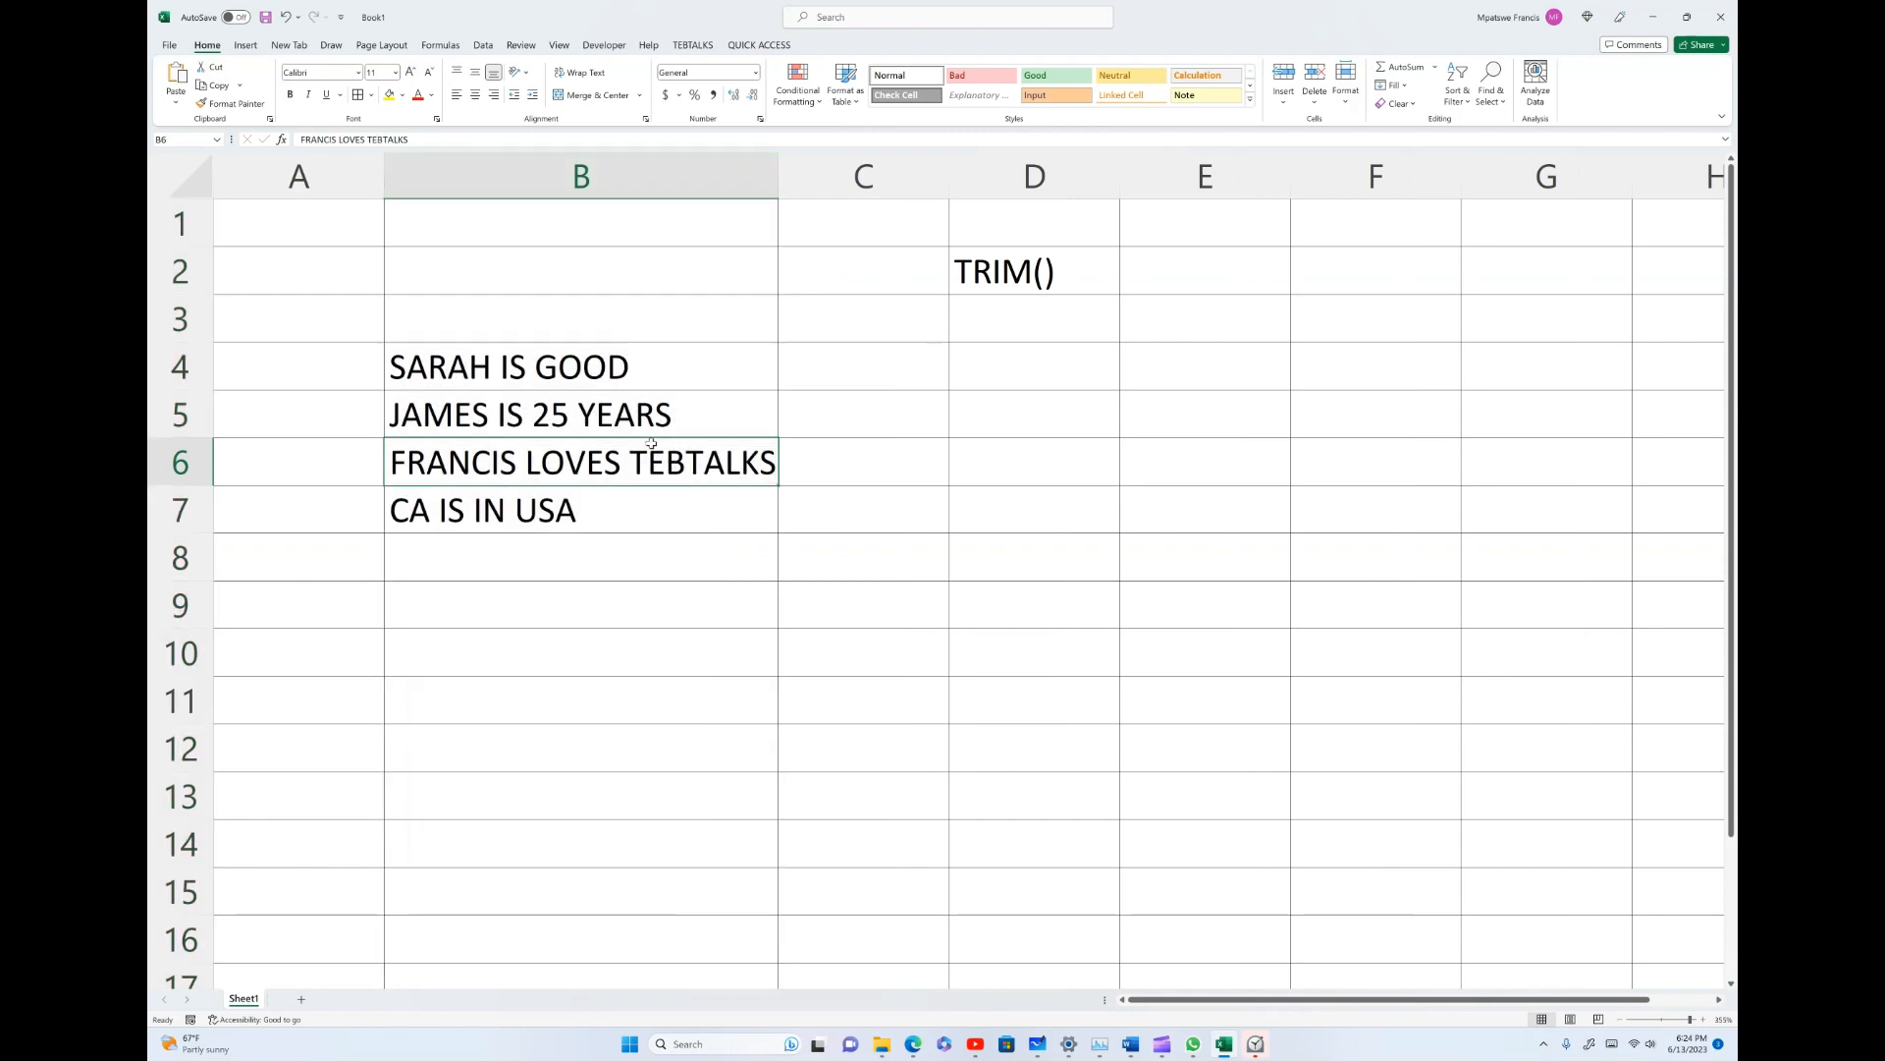
pyautogui.click(637, 409)
pyautogui.click(635, 365)
pyautogui.click(637, 420)
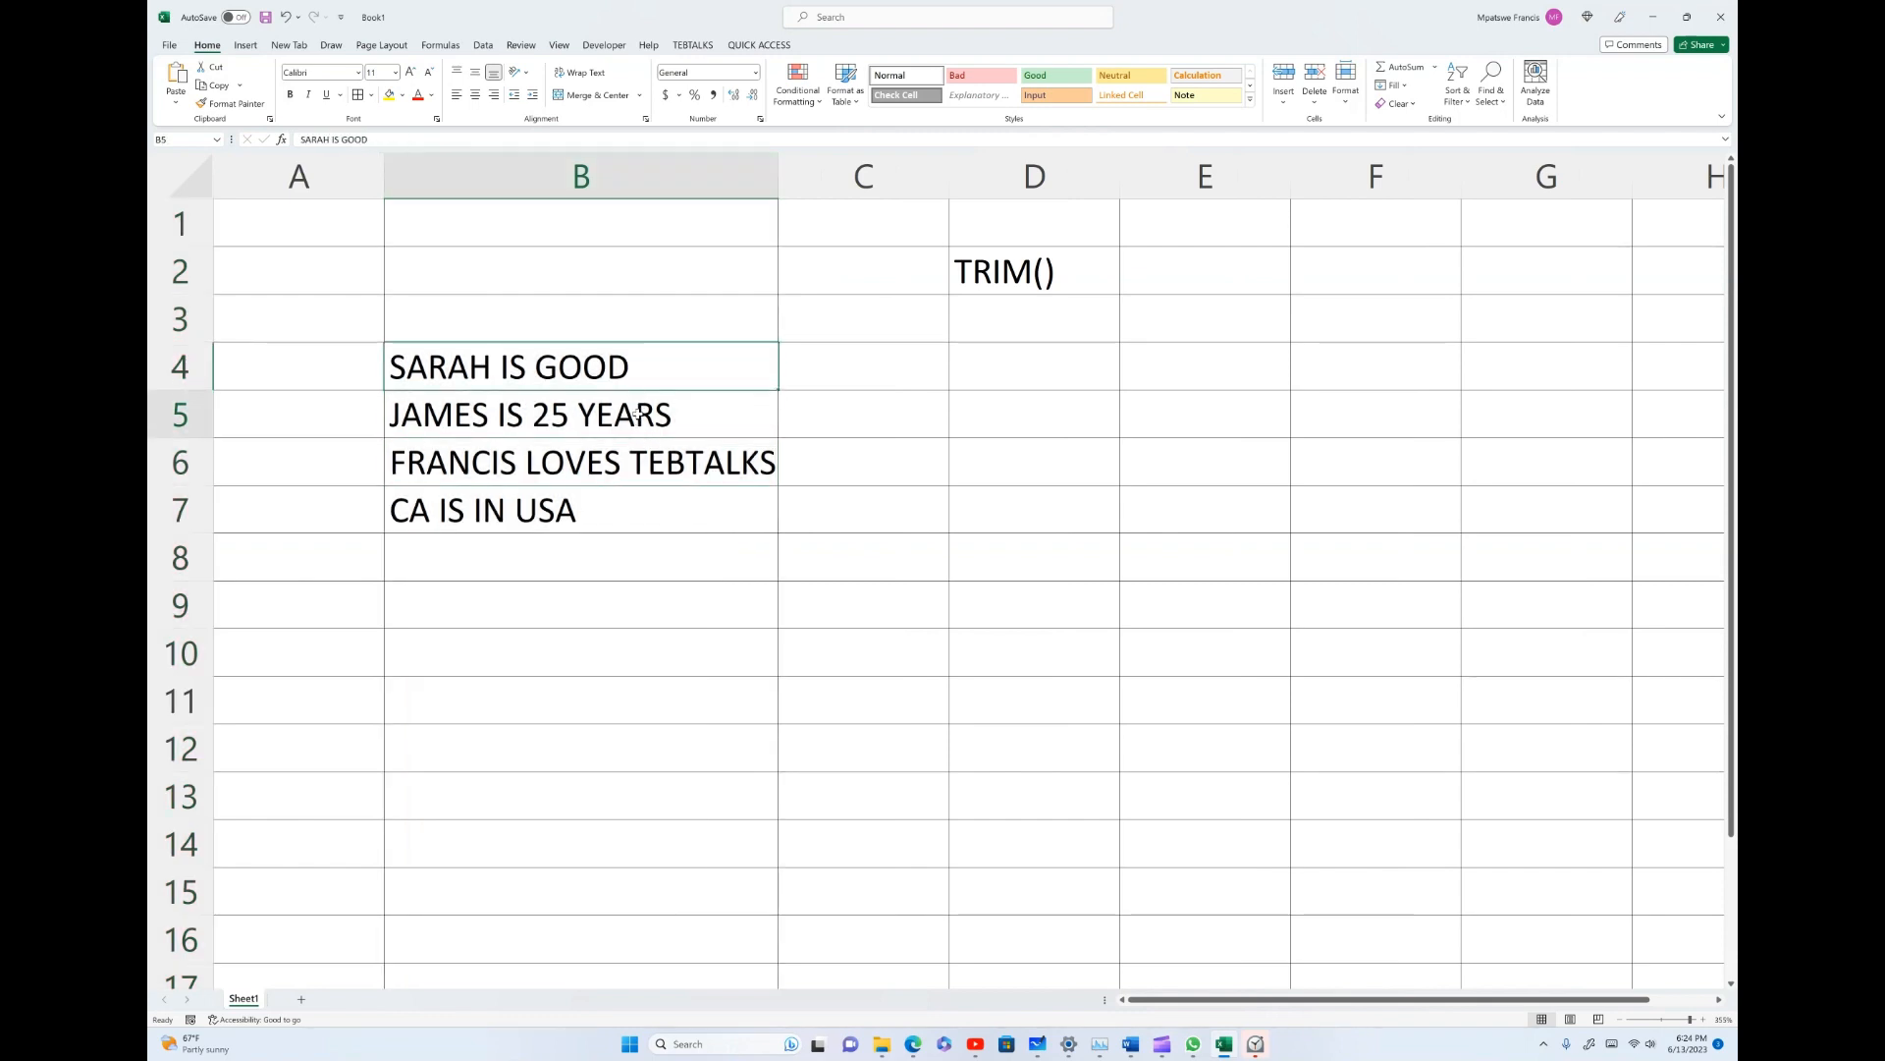
pyautogui.click(638, 469)
pyautogui.click(566, 516)
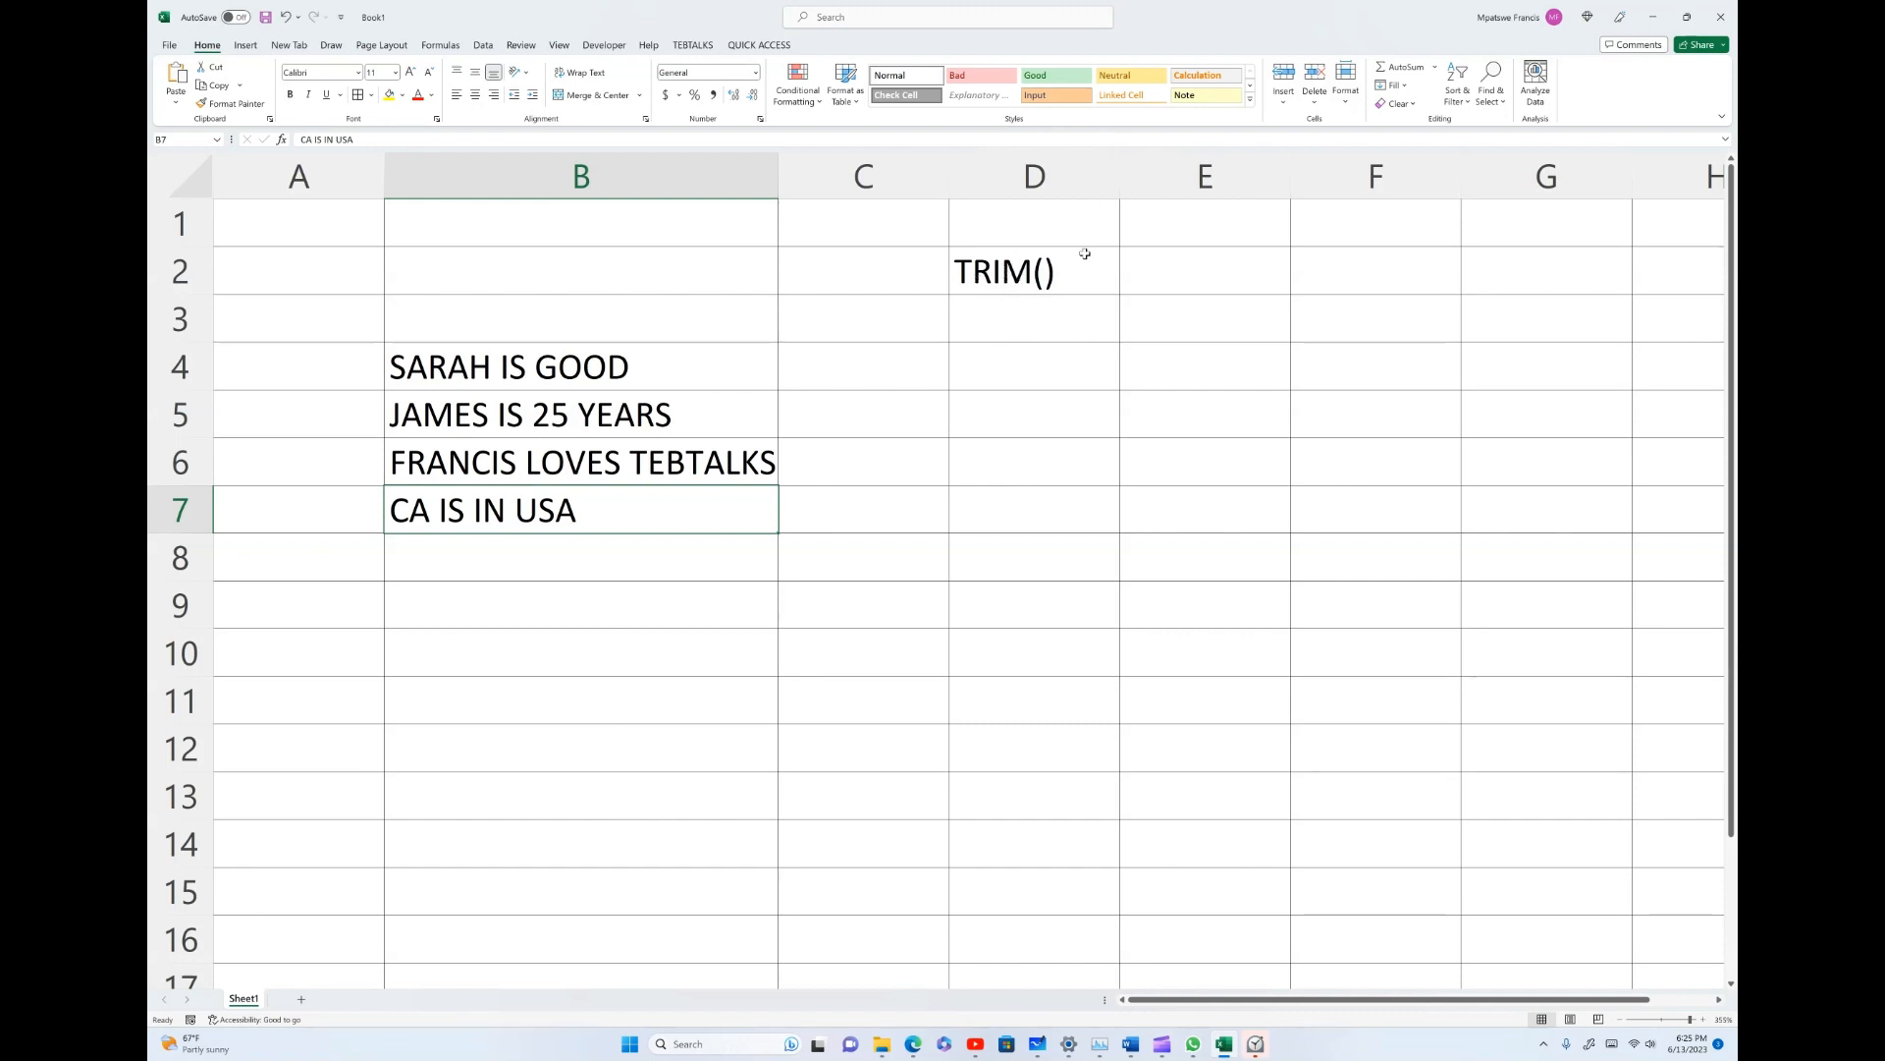
# Step: Widen column D to about three times its width and select cell D4 for the first formula
pyautogui.moveTo(1120, 184); pyautogui.dragTo(1461, 187)
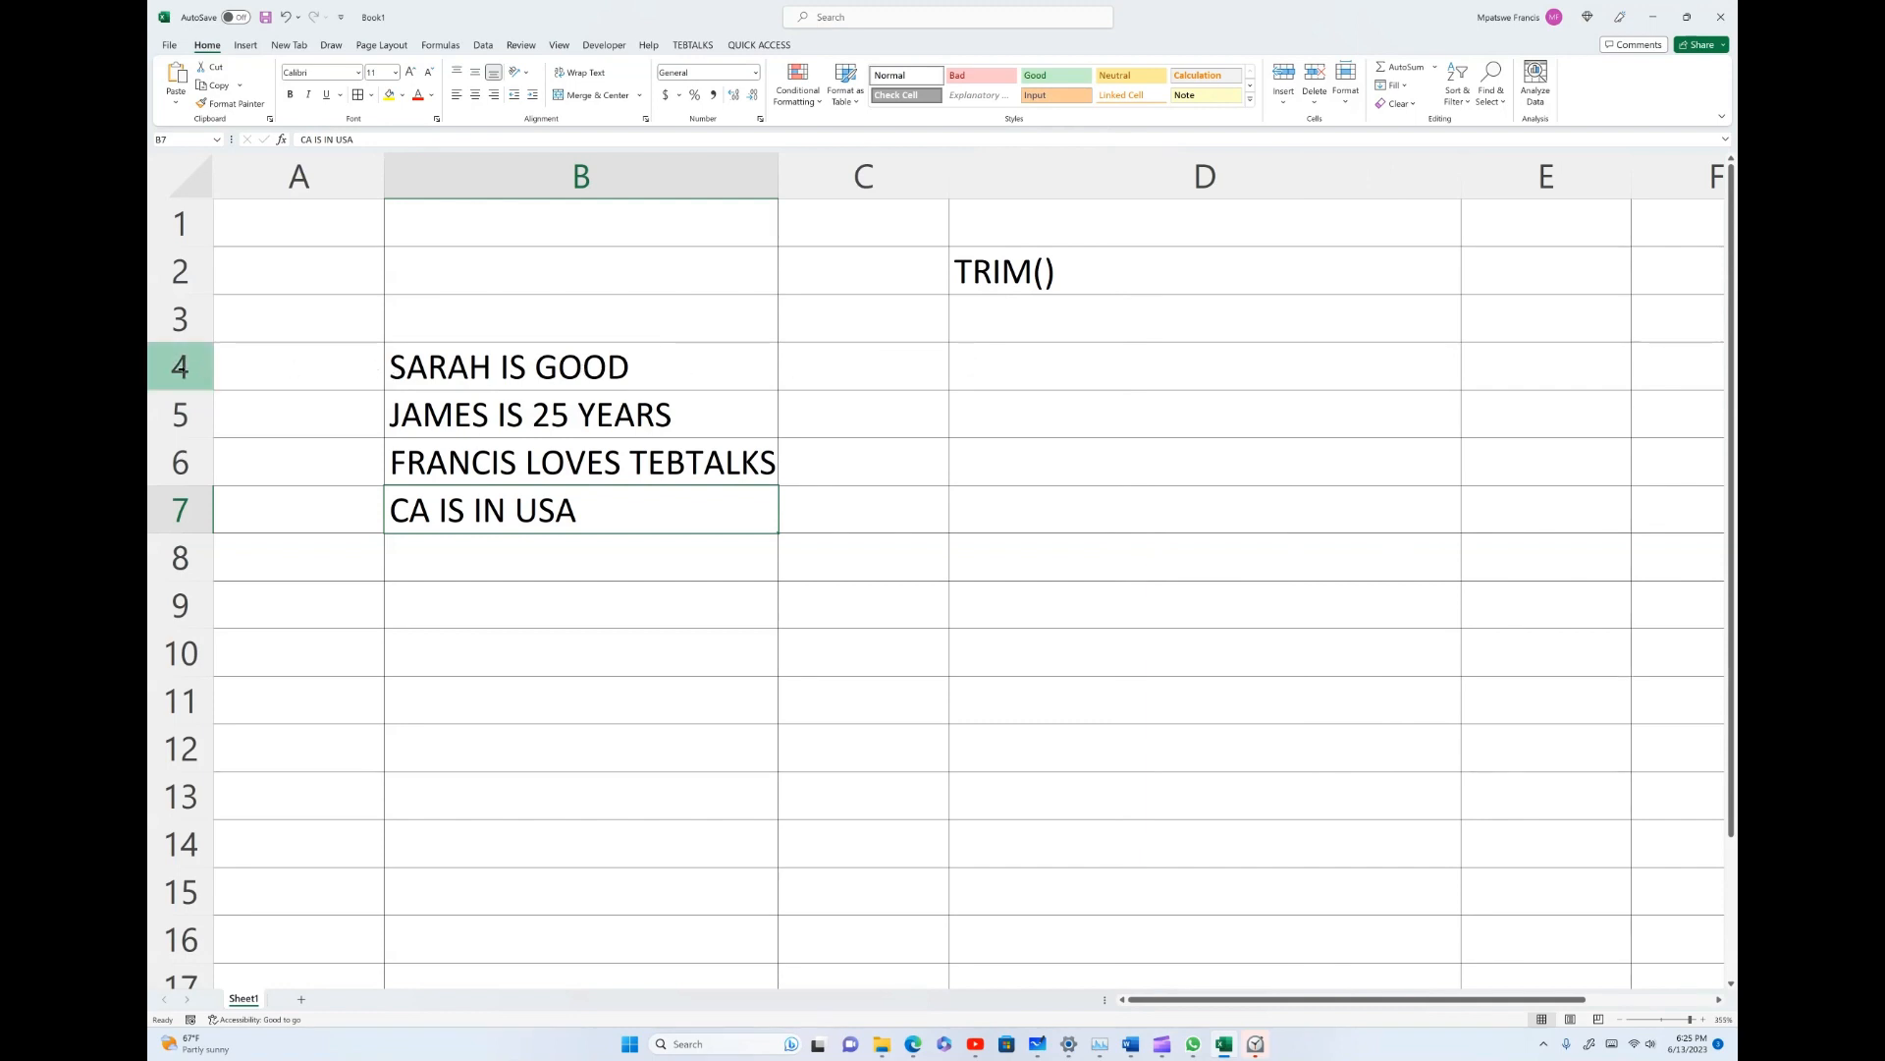
pyautogui.click(180, 366)
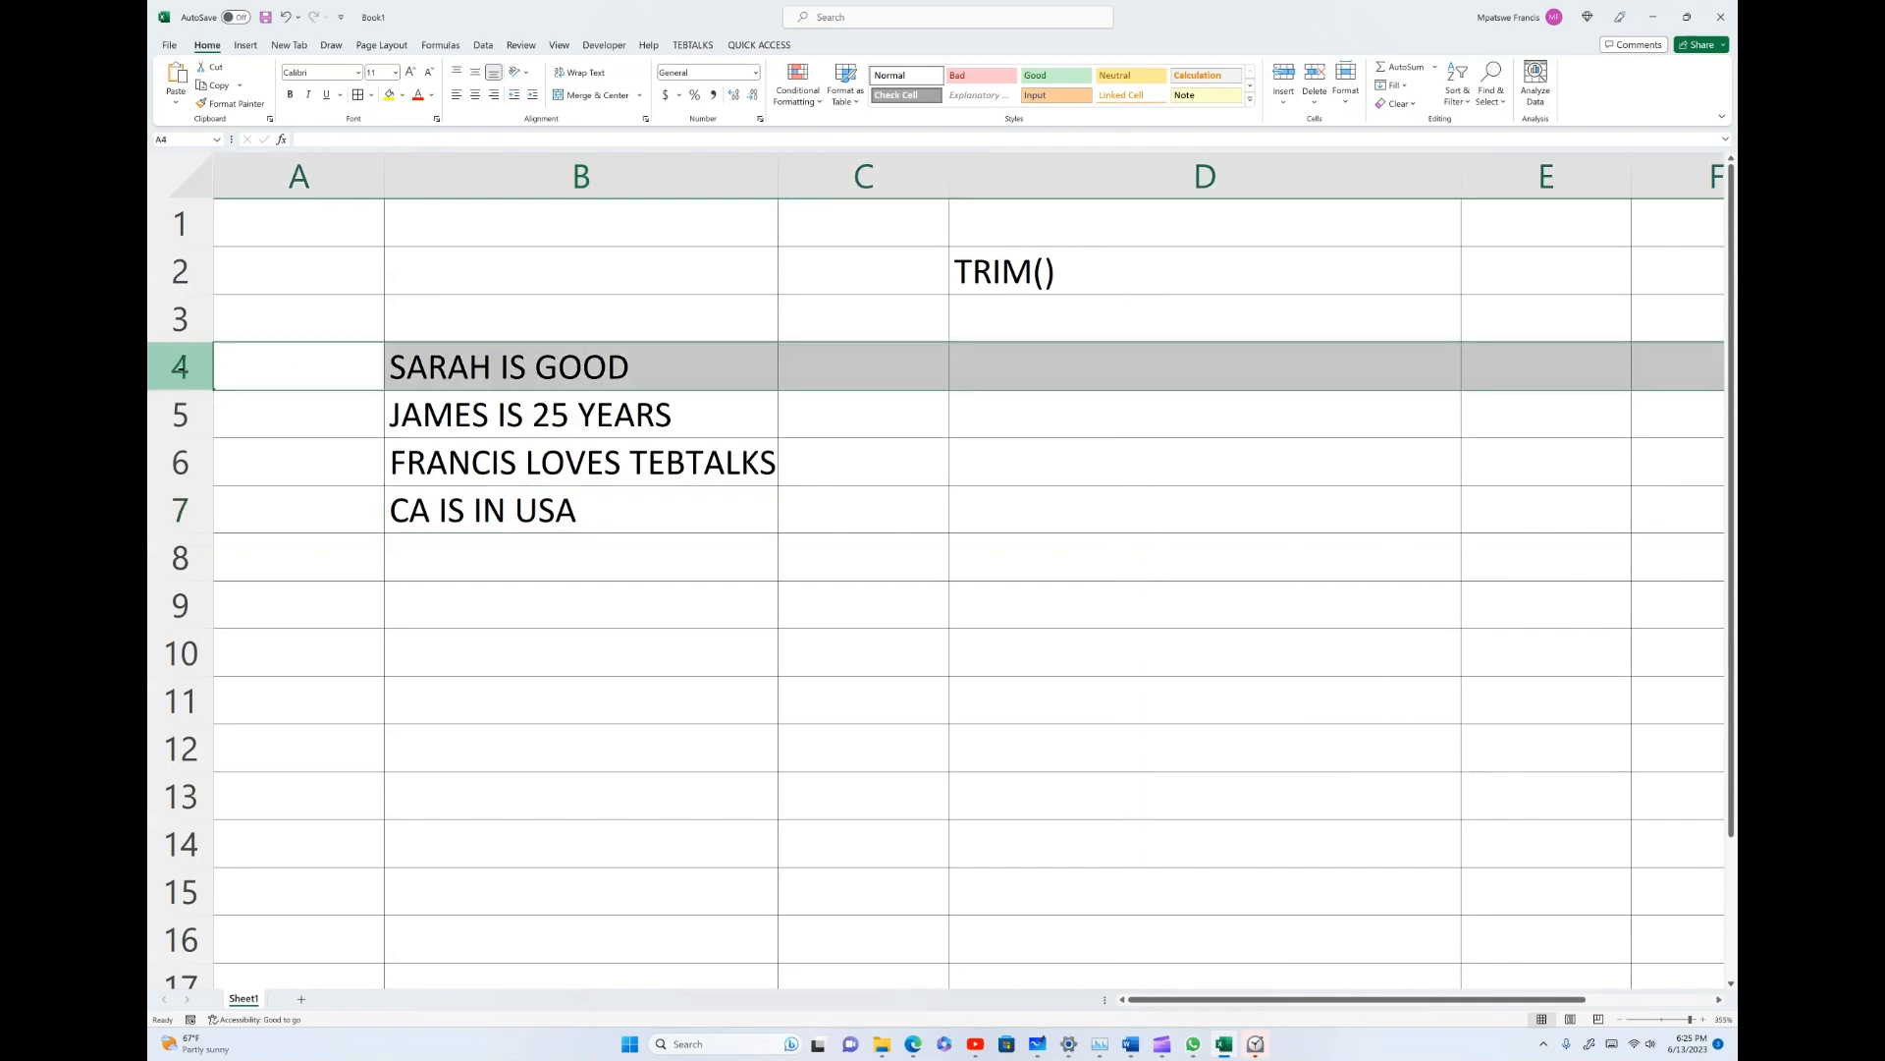
pyautogui.click(988, 363)
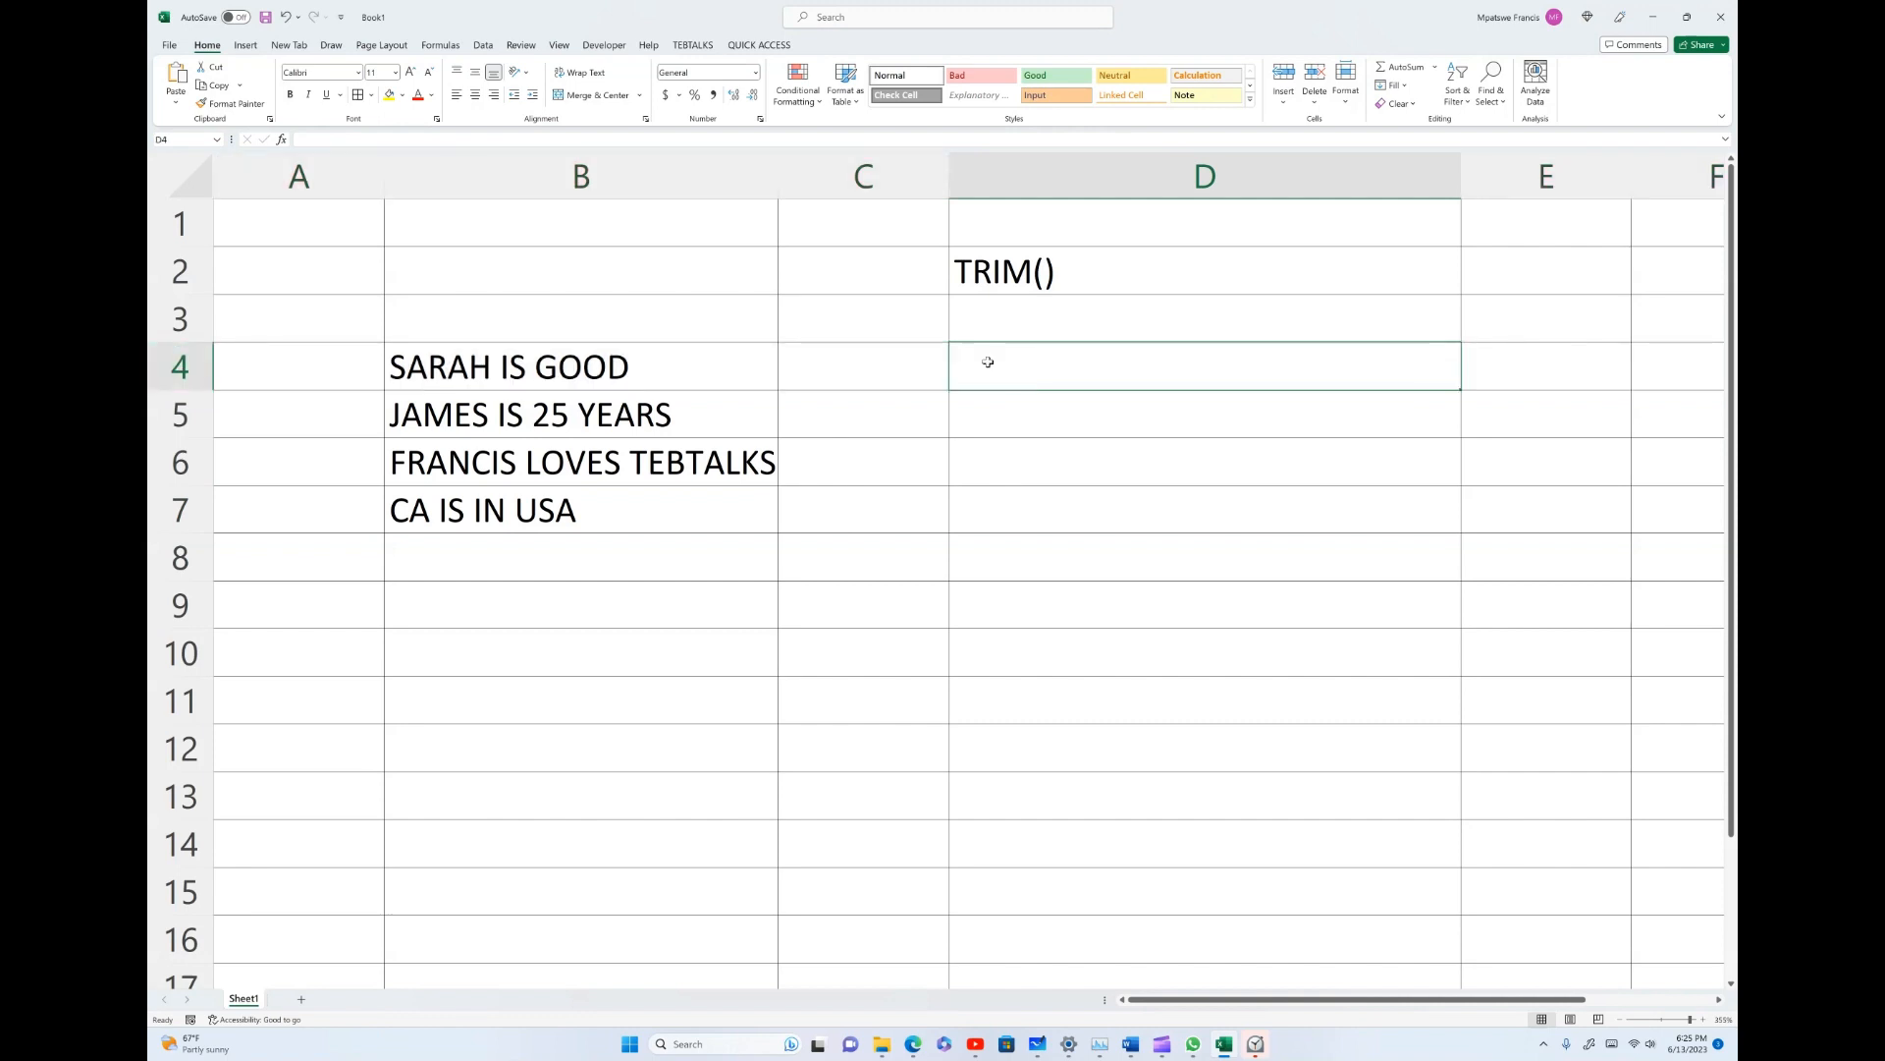
pyautogui.write('=')
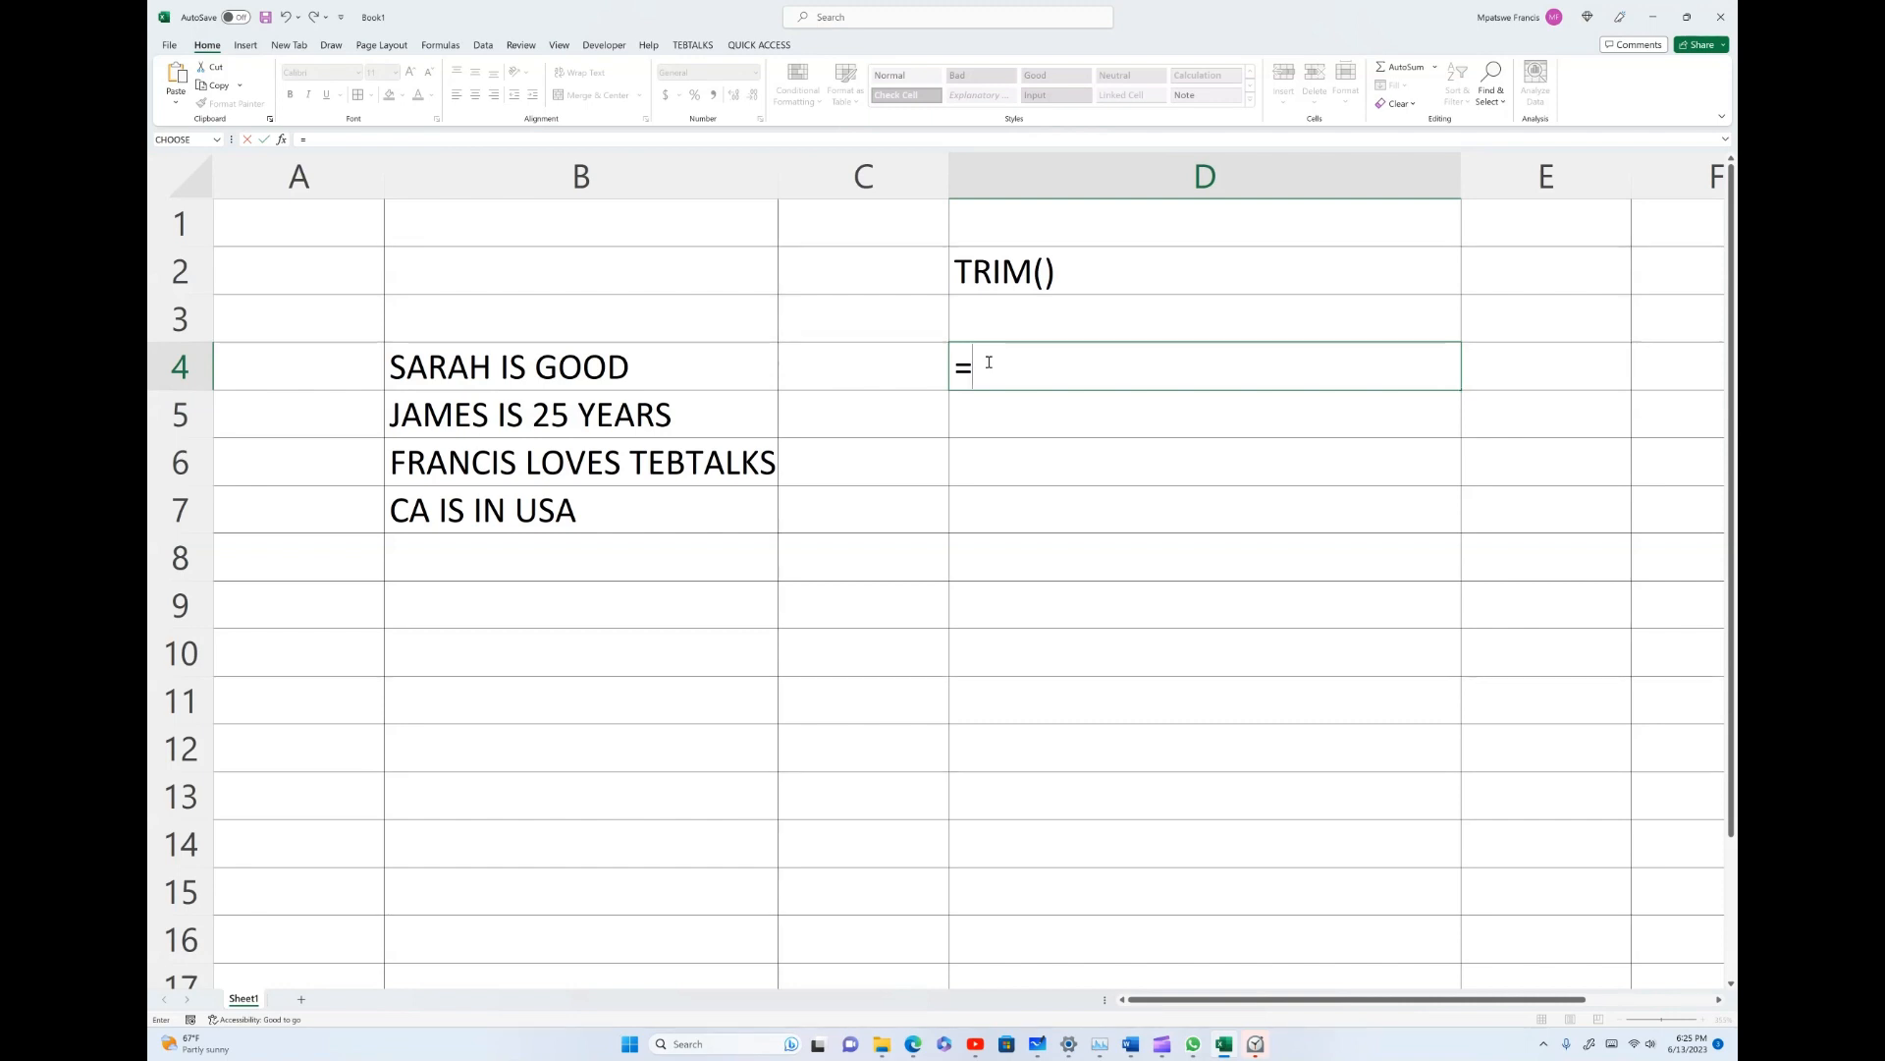
pyautogui.press('BackSpace')
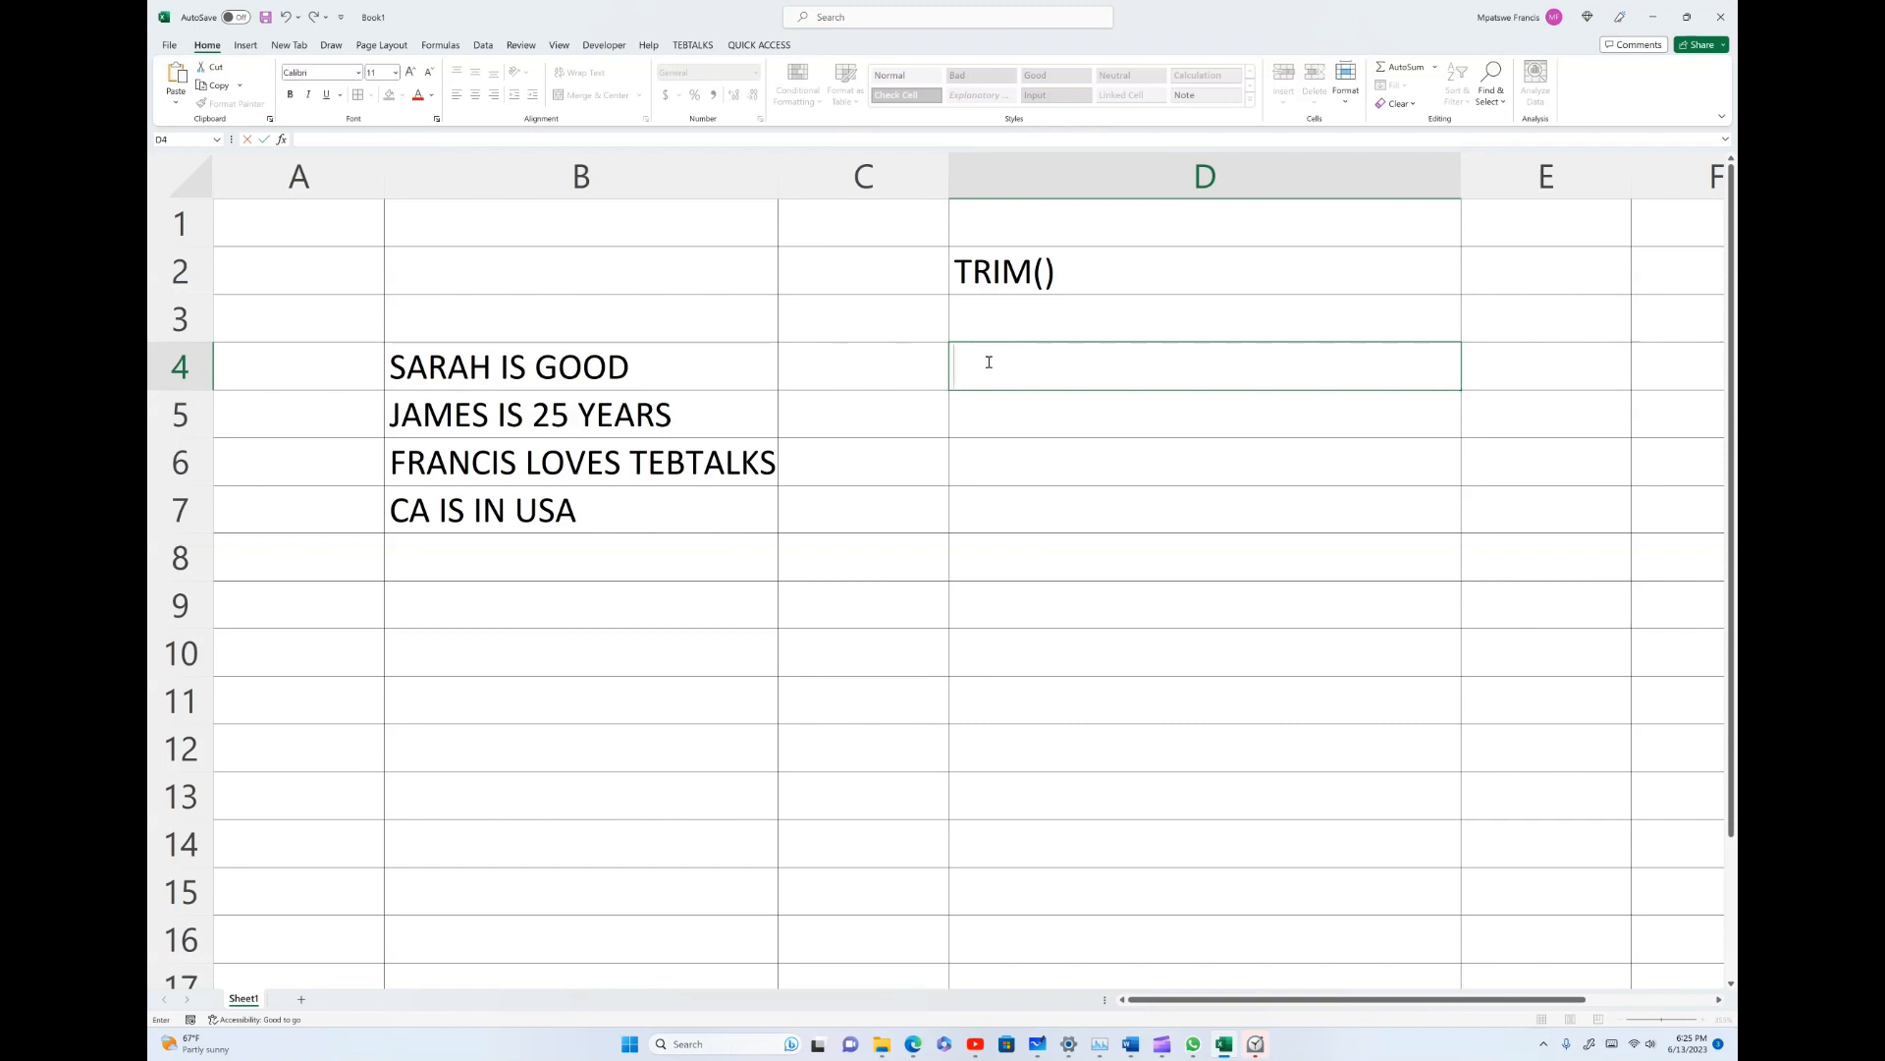
pyautogui.write('TIM')
pyautogui.press('BackSpace')
pyautogui.press('BackSpace')
pyautogui.write('RIM')
pyautogui.press('BackSpace')
pyautogui.press('BackSpace')
pyautogui.press('BackSpace')
pyautogui.press('BackSpace')
# Step: Enter the formula =TRIM(B4) in D4 to trim the first sample sentence
pyautogui.write('=')
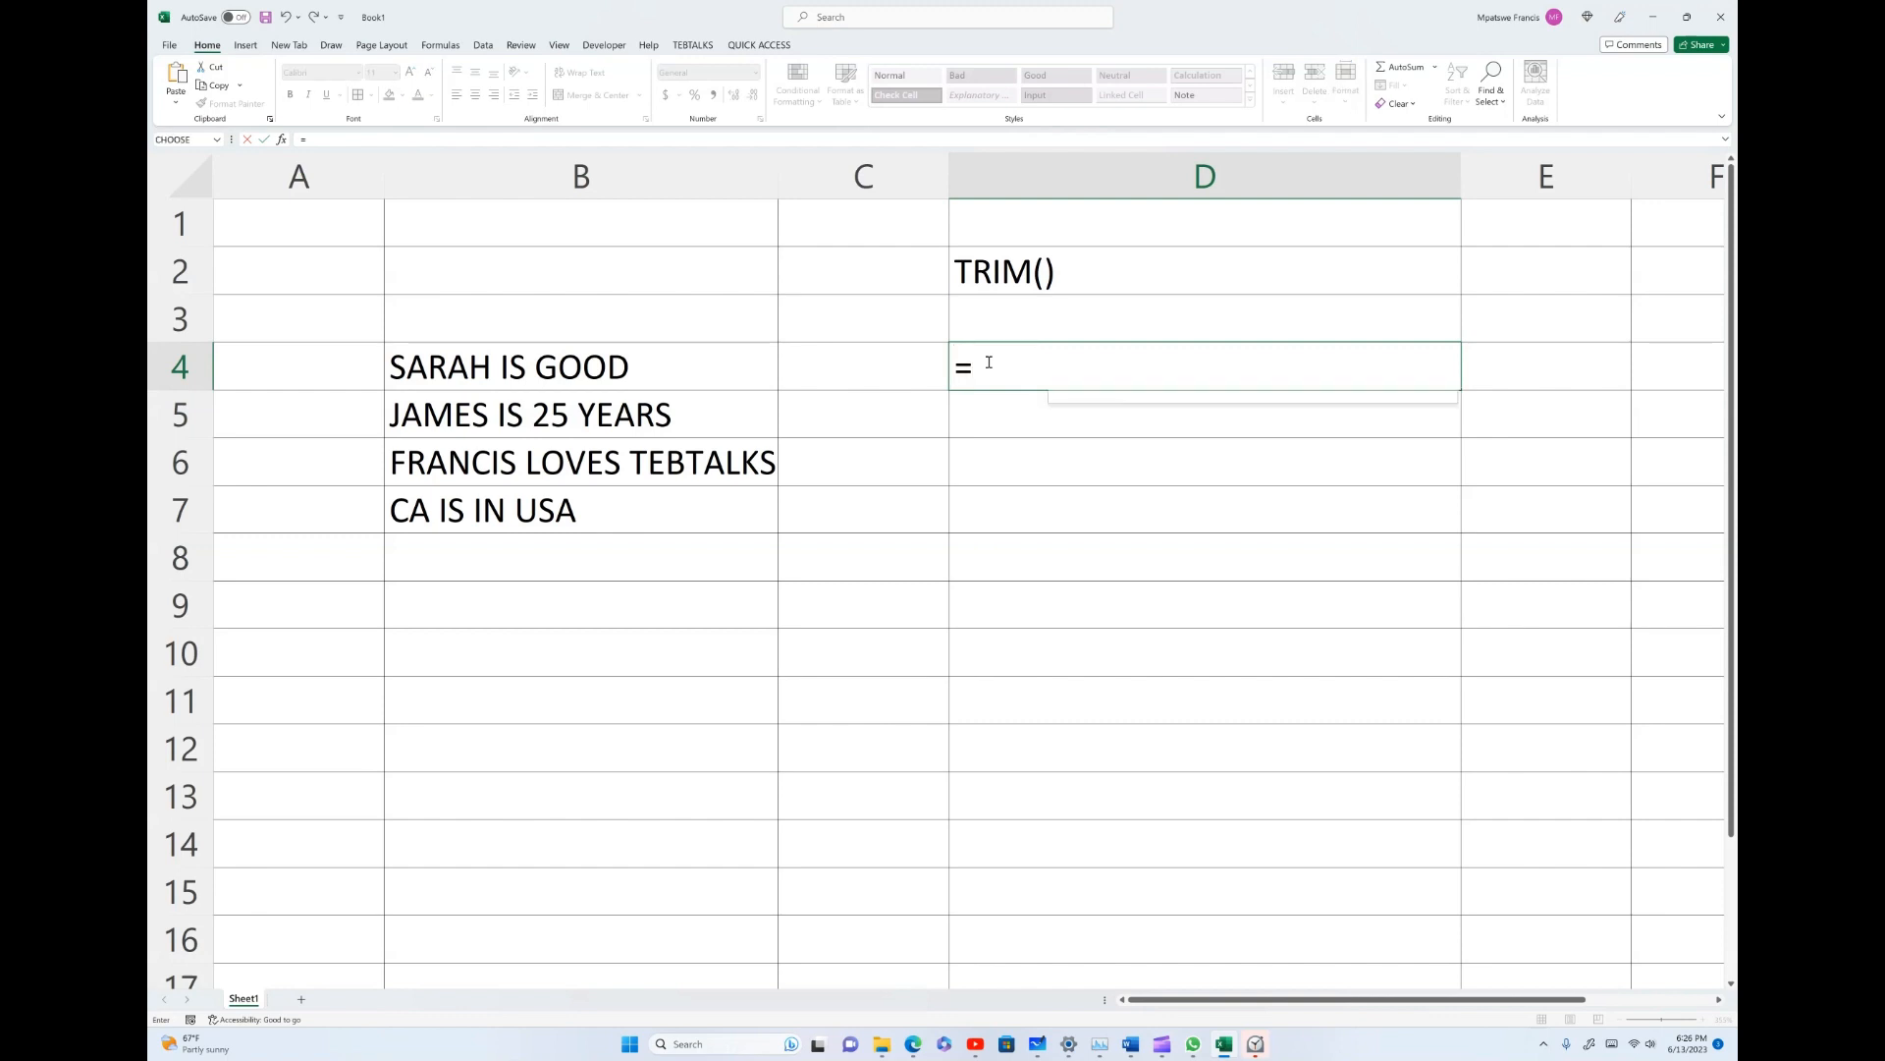
pyautogui.write('TR')
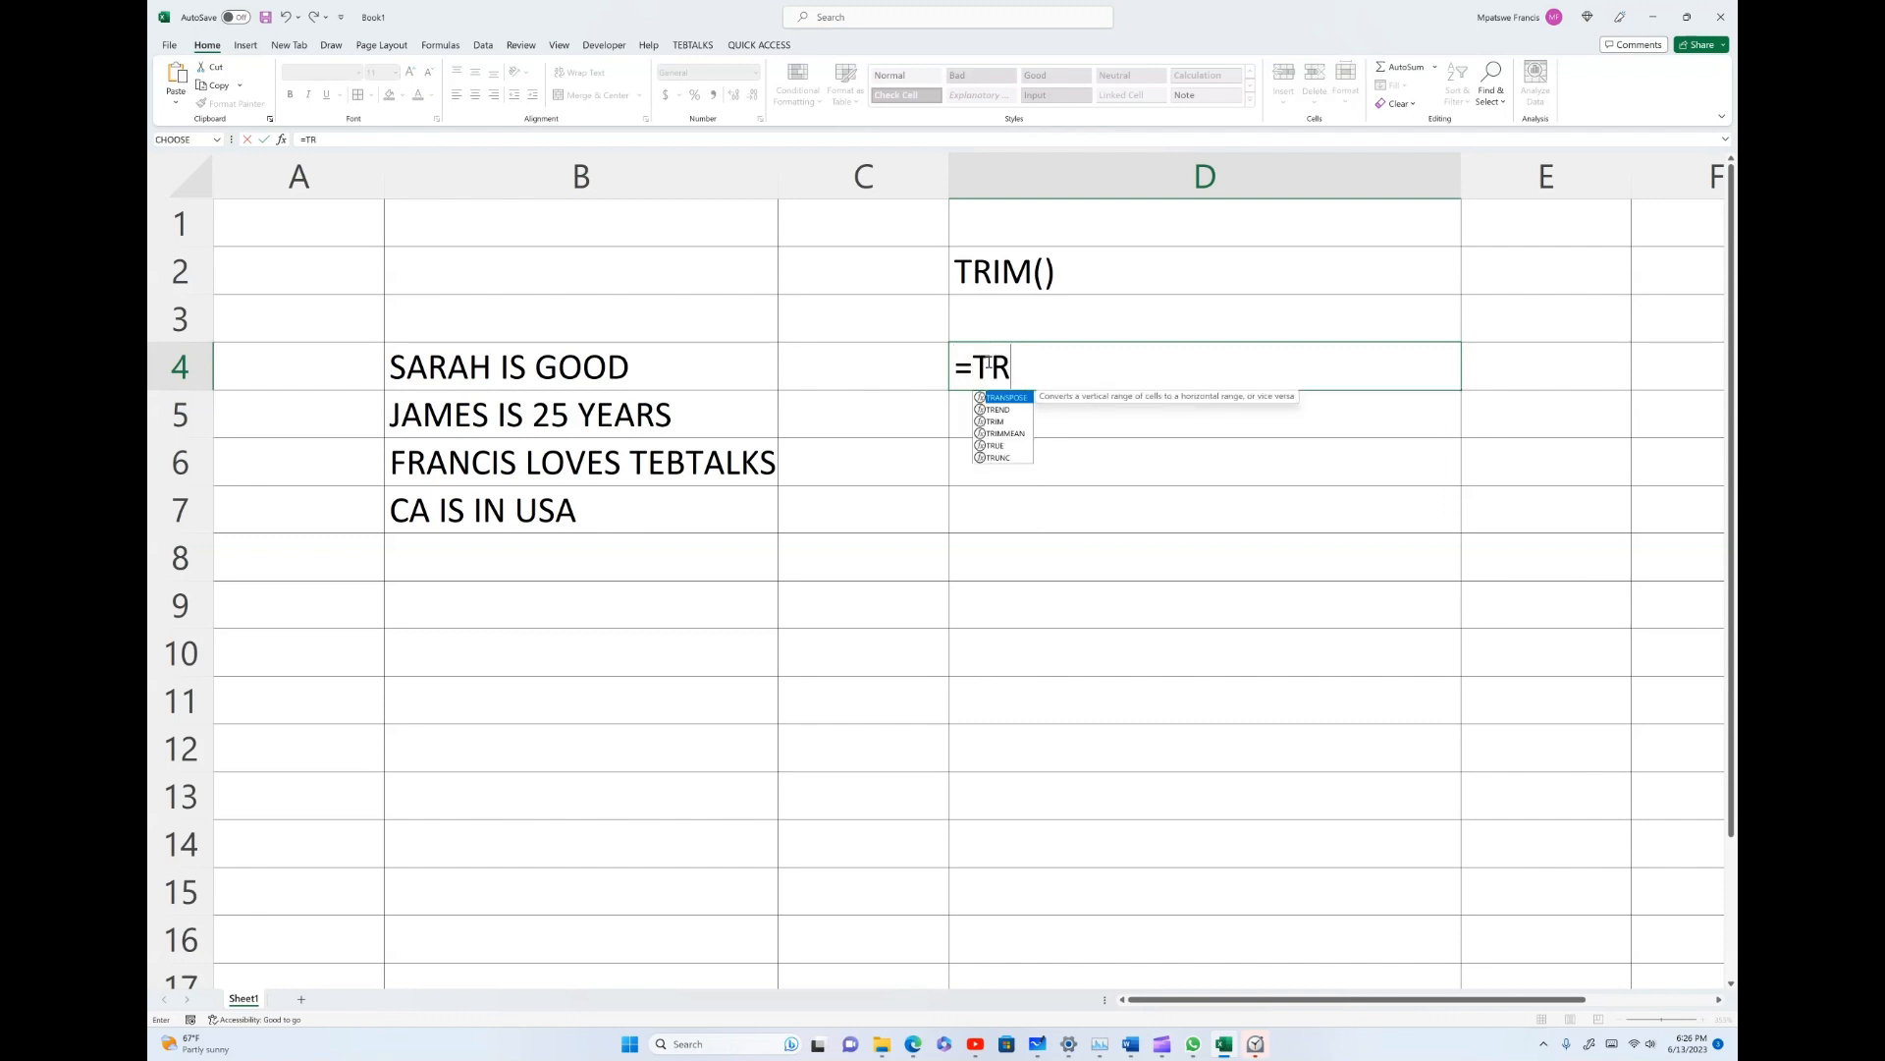
pyautogui.write('IM')
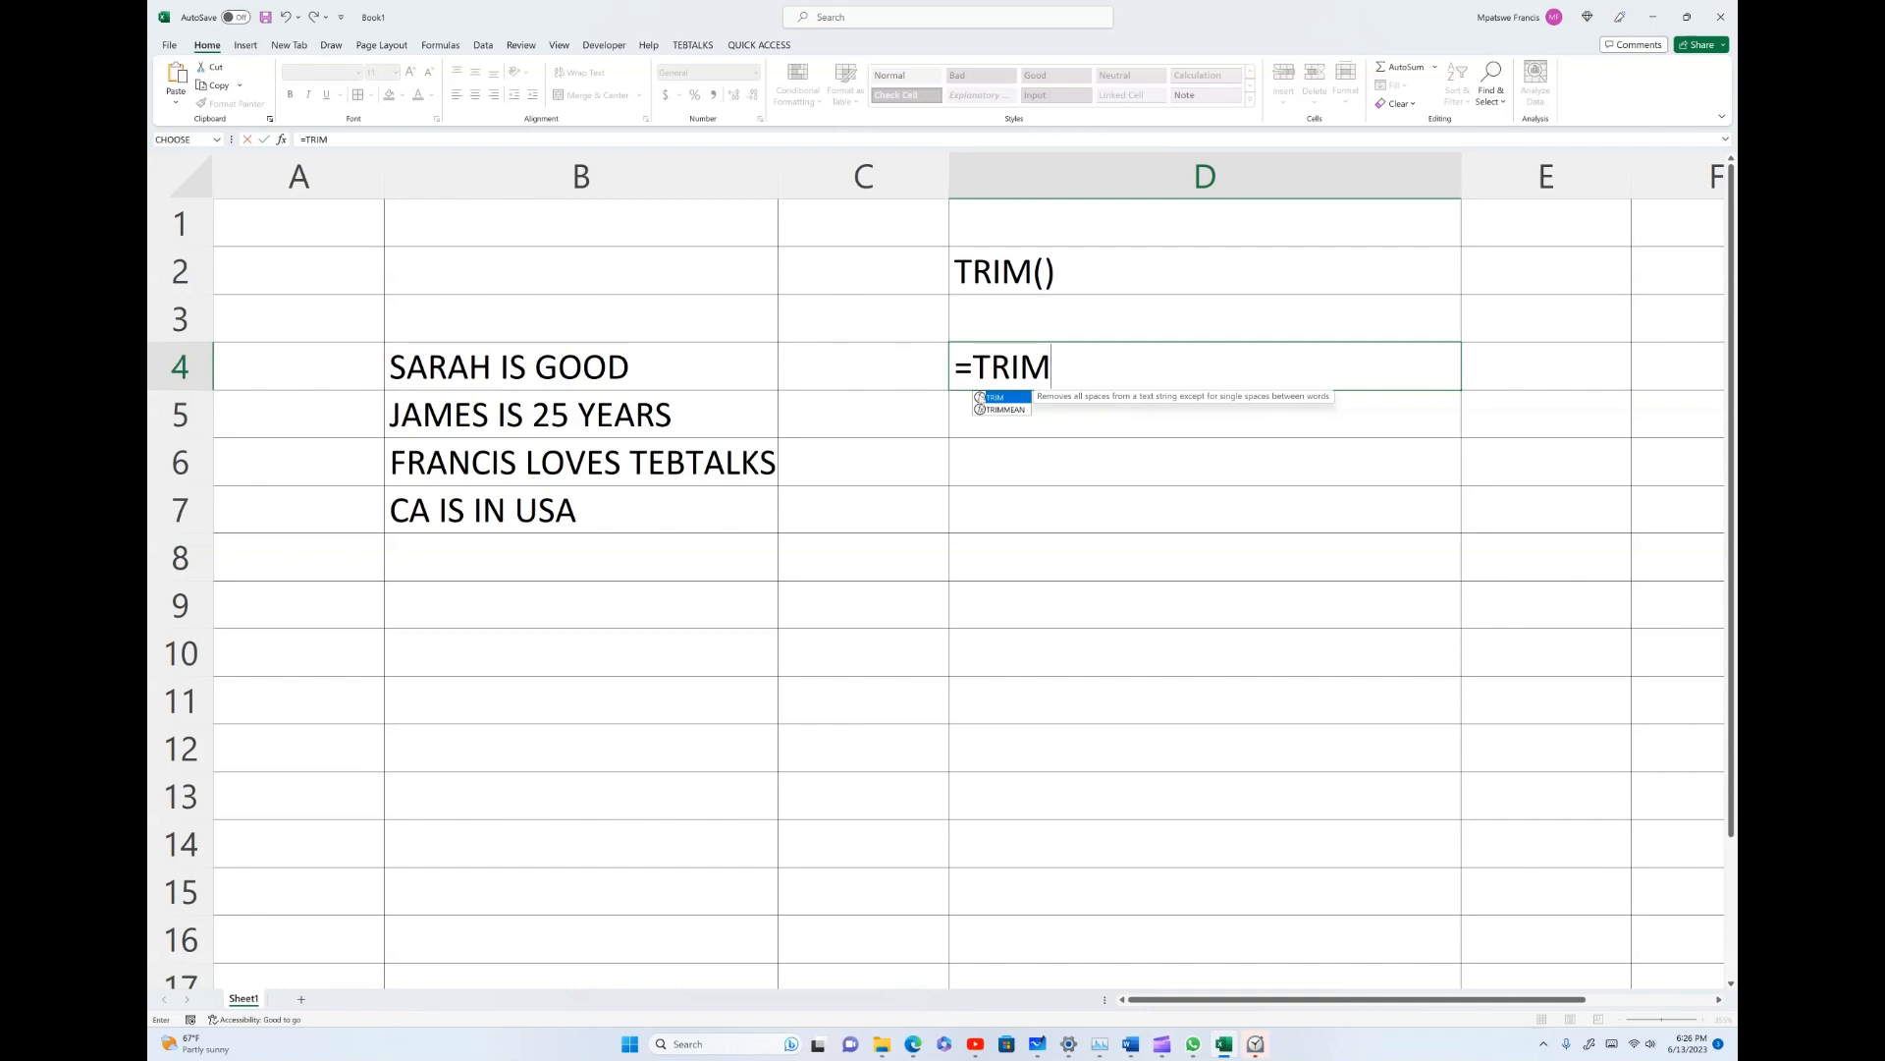
pyautogui.doubleClick(997, 397)
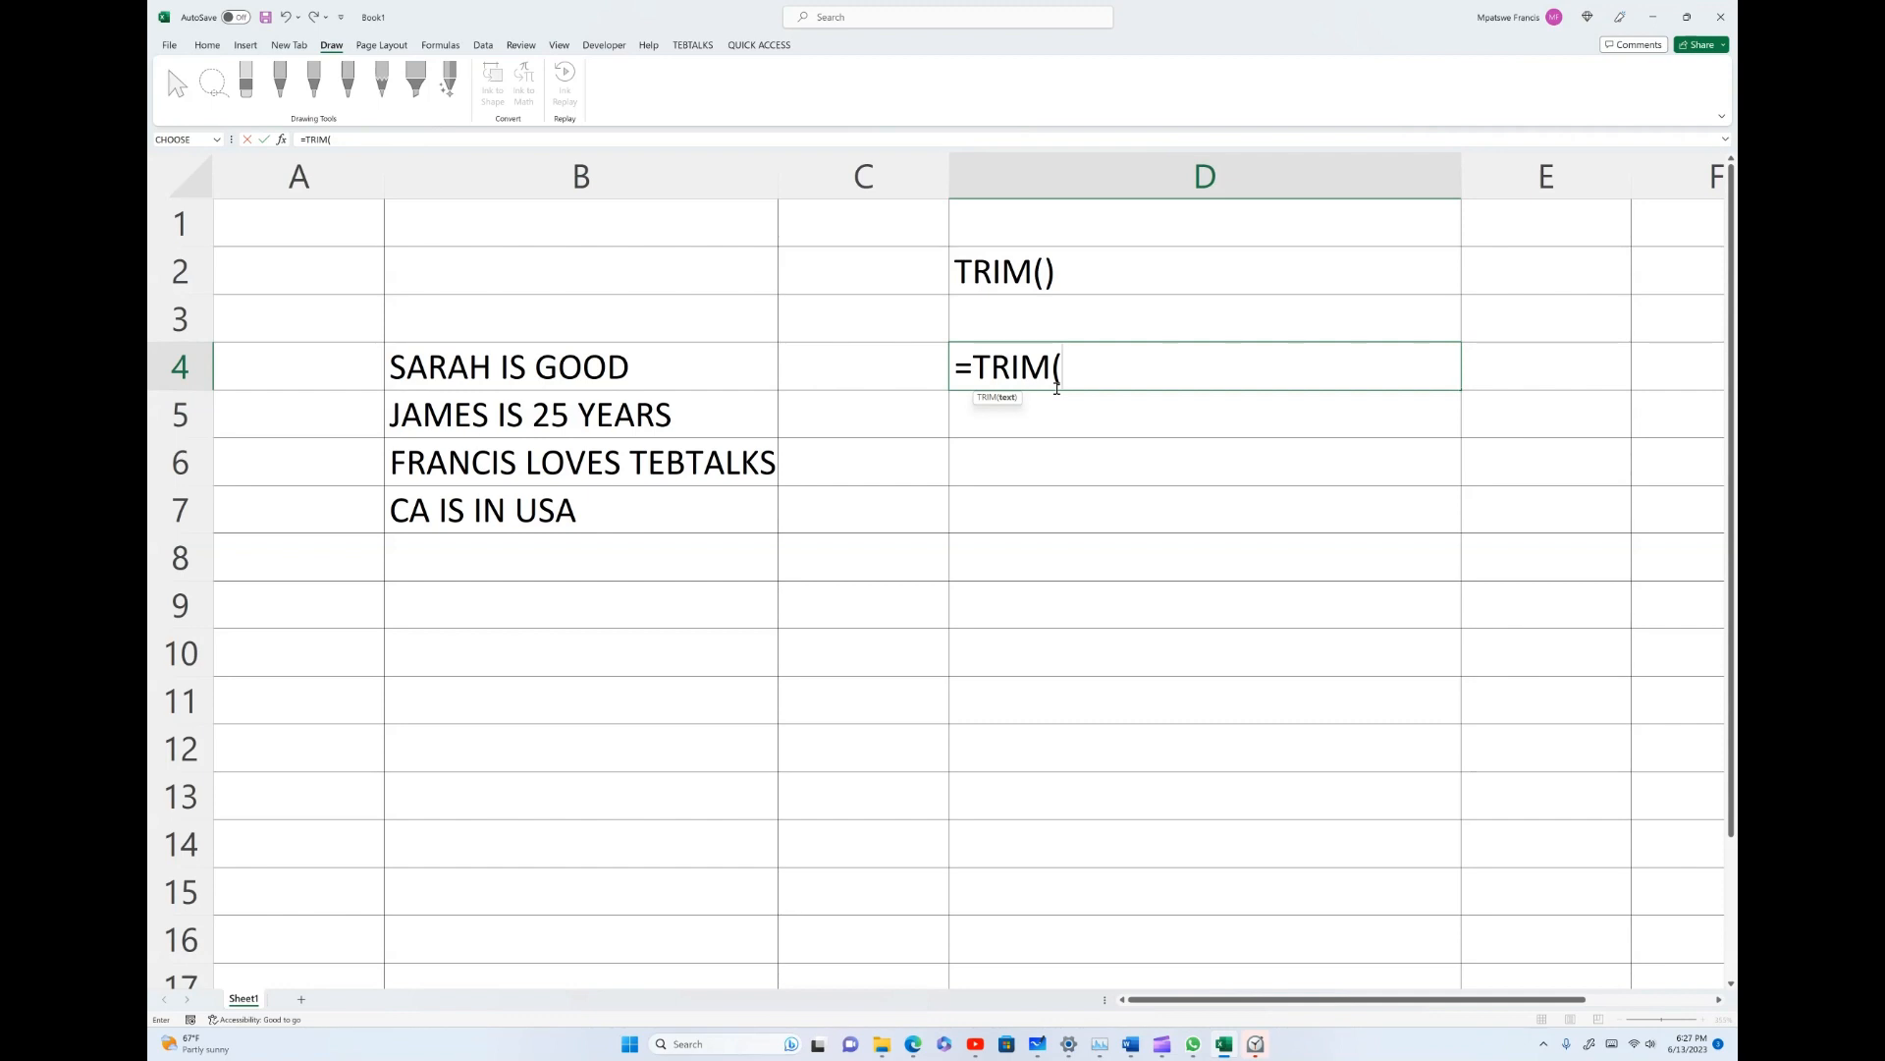
pyautogui.press('Left')
pyautogui.press('Left')
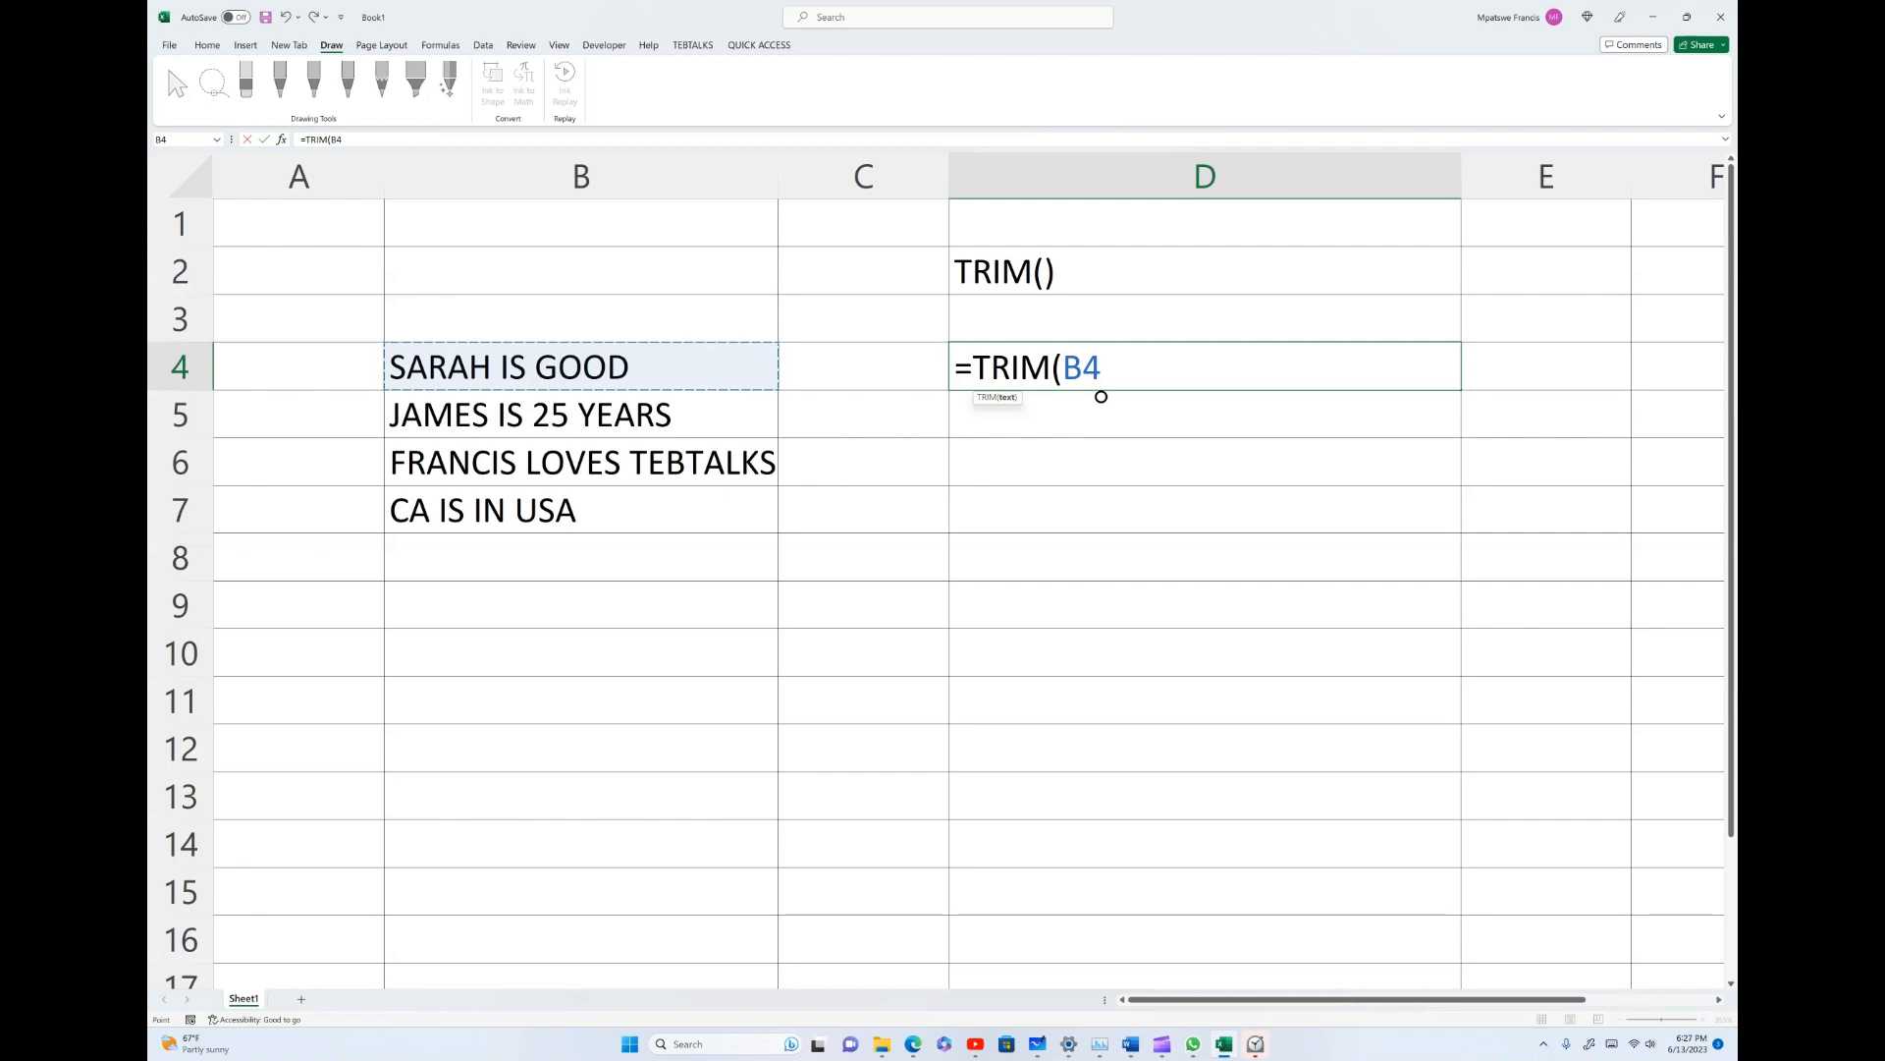
pyautogui.write(')')
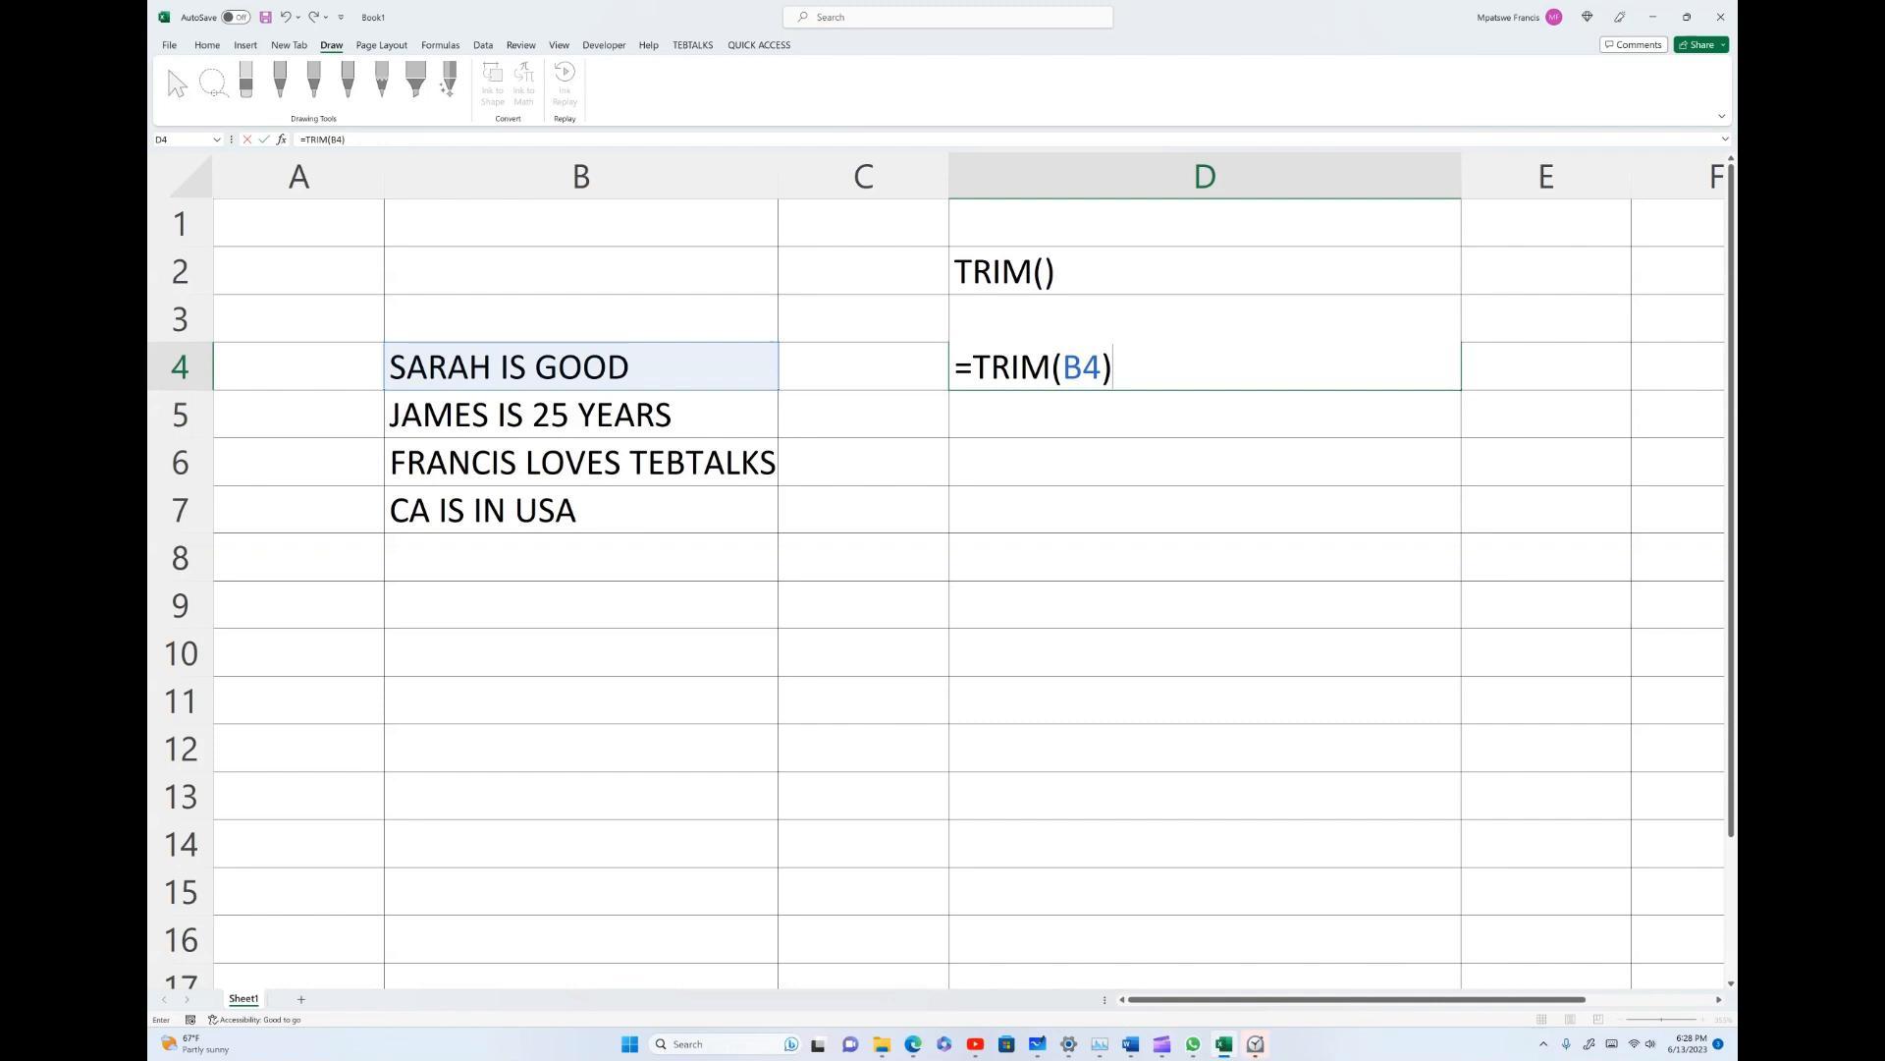
pyautogui.press('Return')
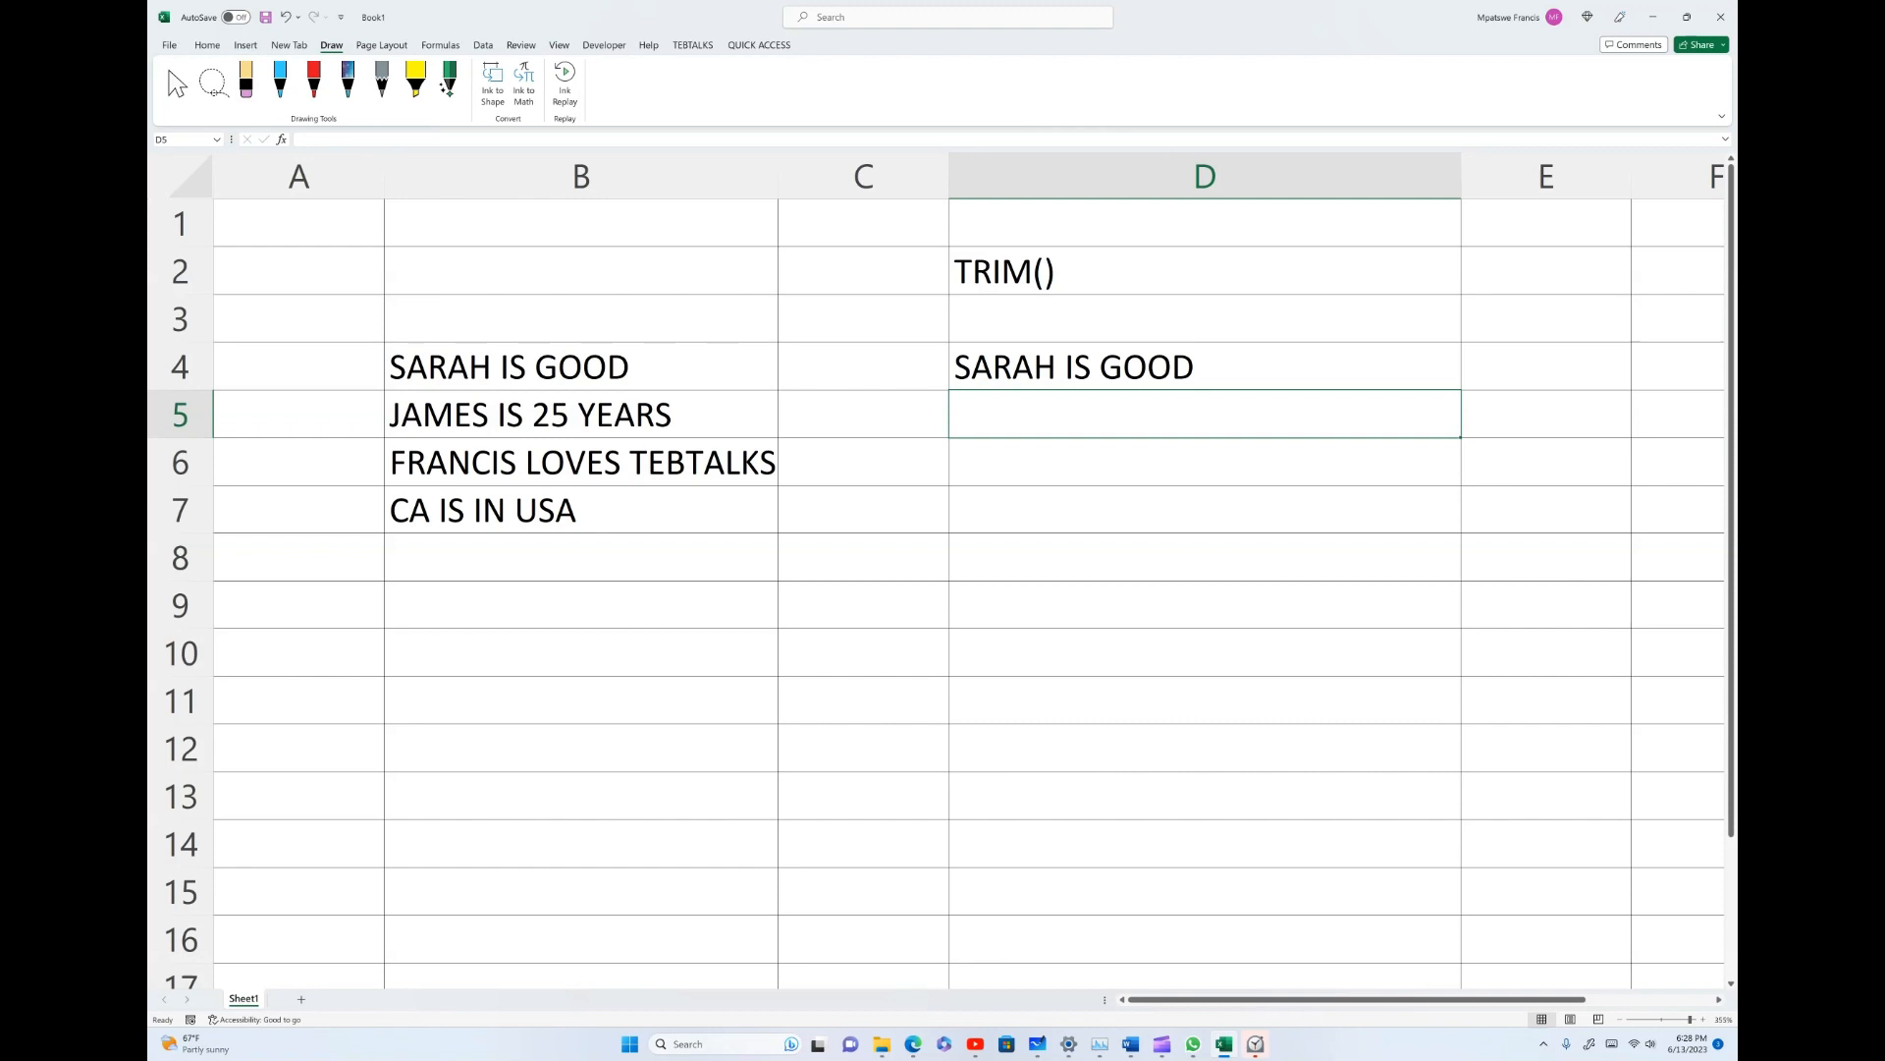
# Step: Enter the formula =TRIM(B5) in D5 to trim the second sample sentence
pyautogui.click(1205, 368)
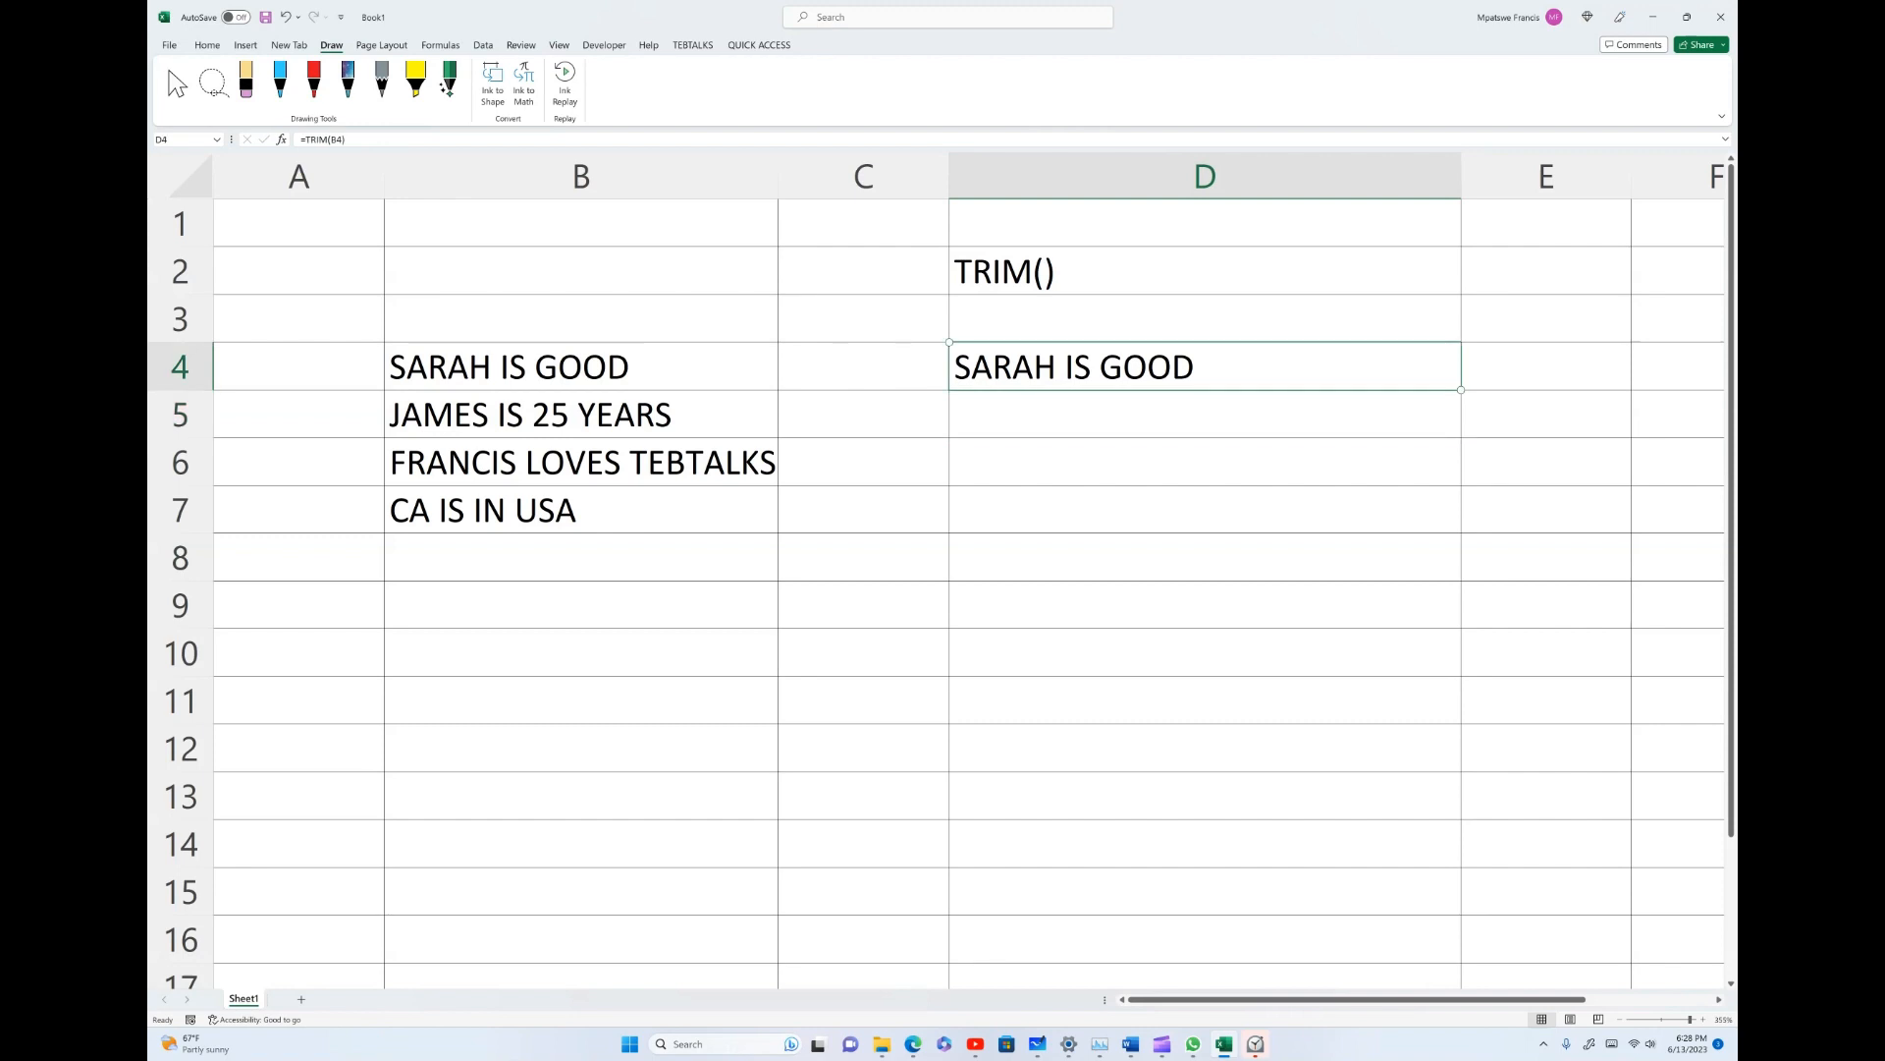
pyautogui.click(1205, 414)
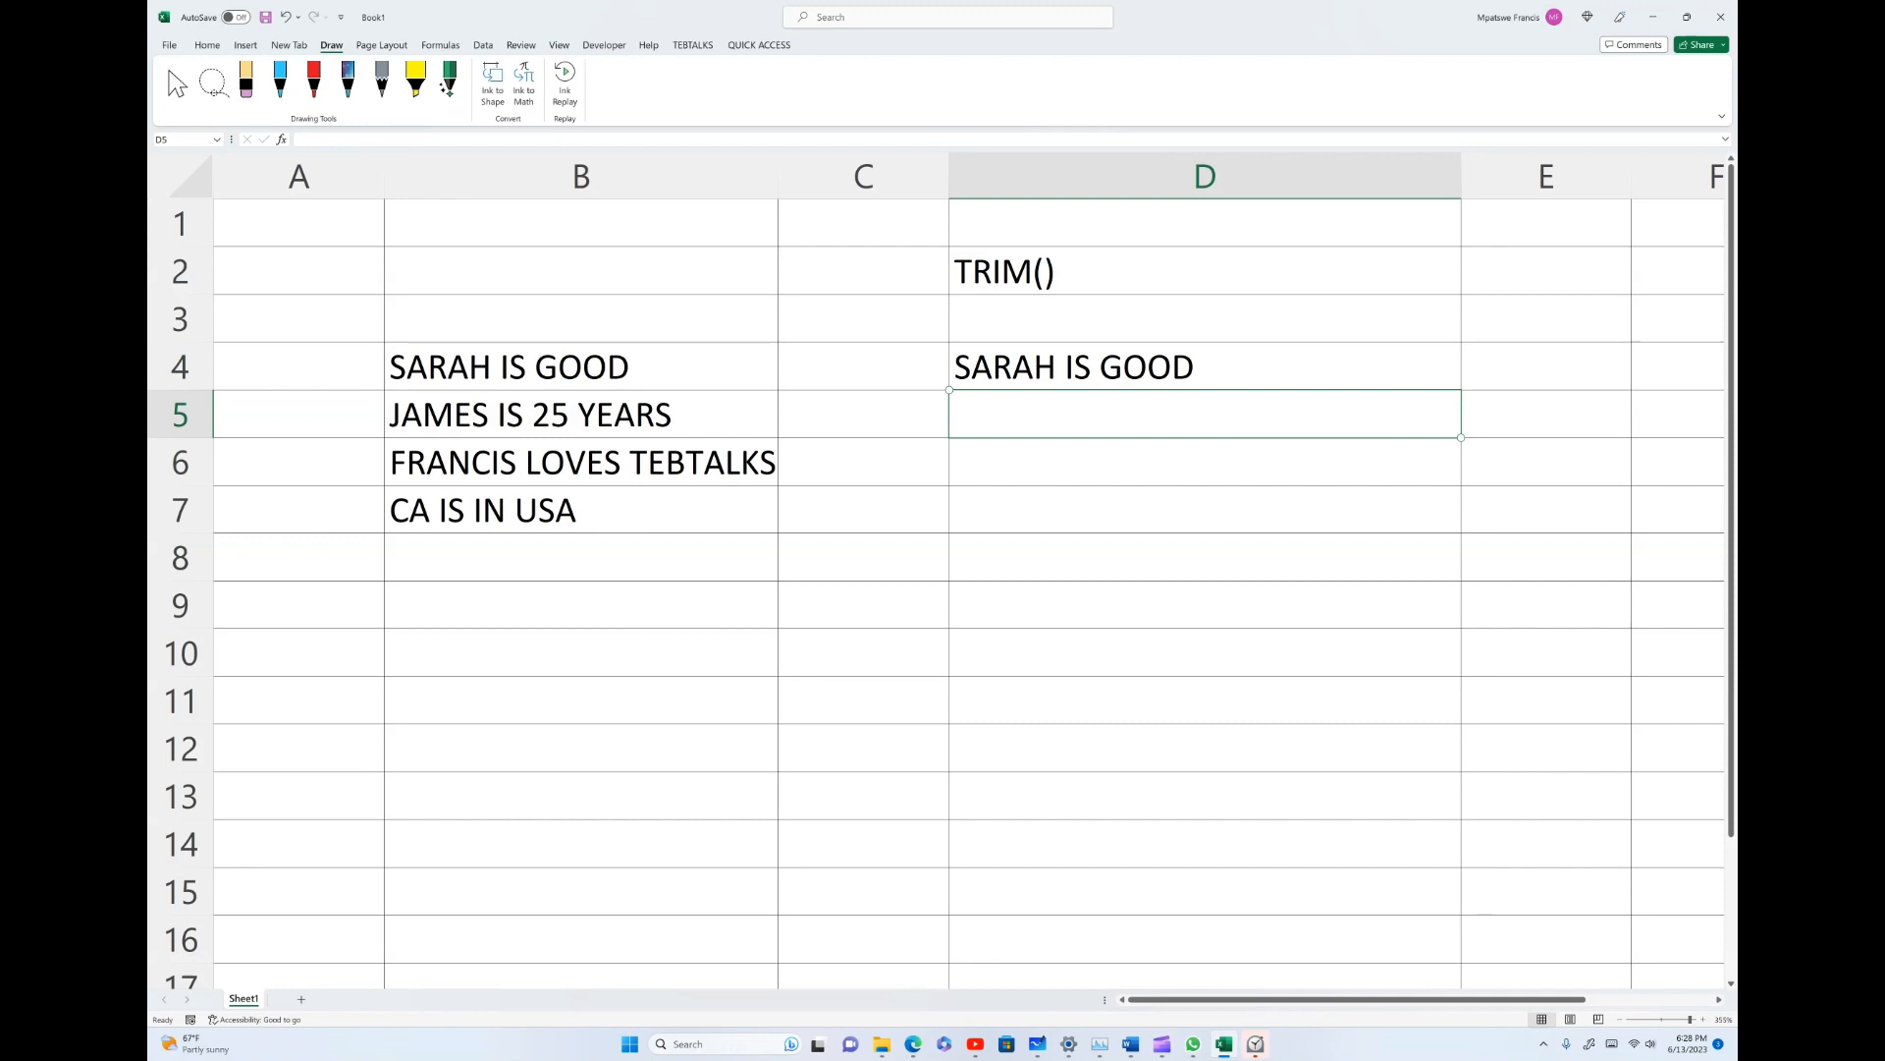
pyautogui.write('=TR')
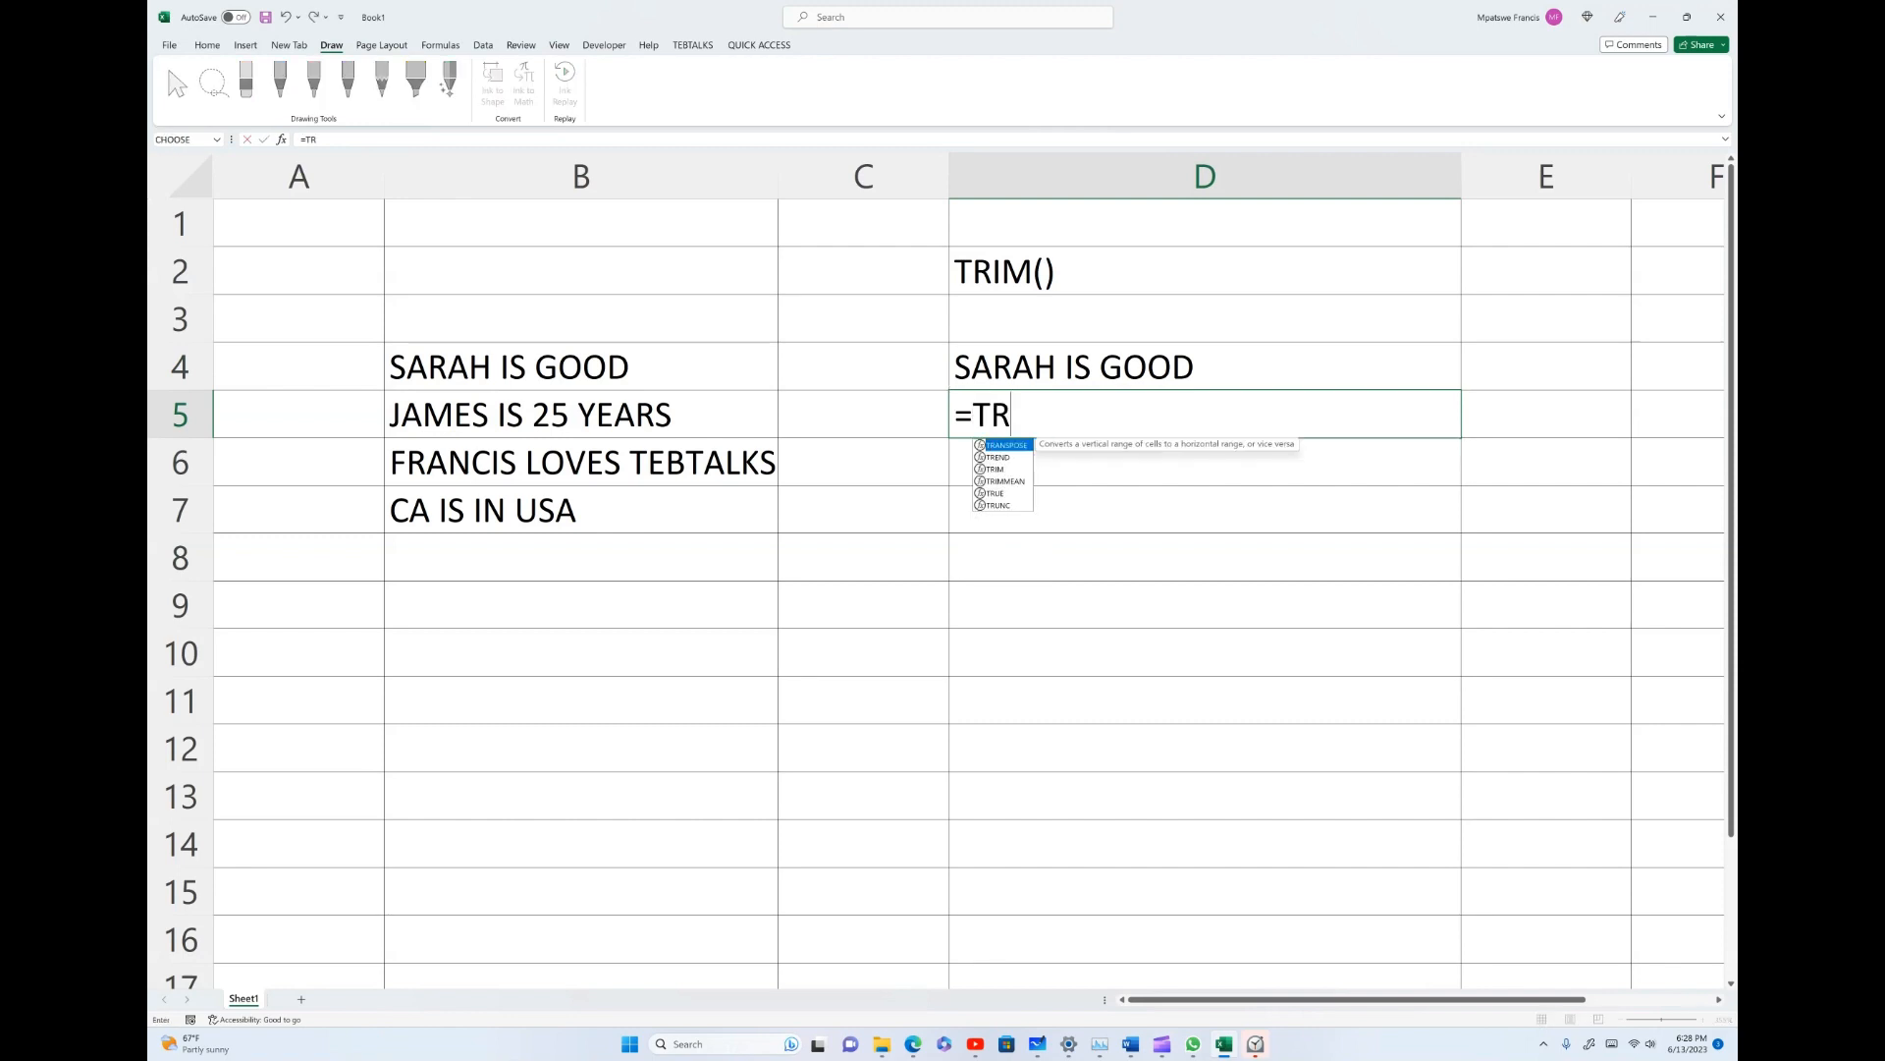
pyautogui.write('IM')
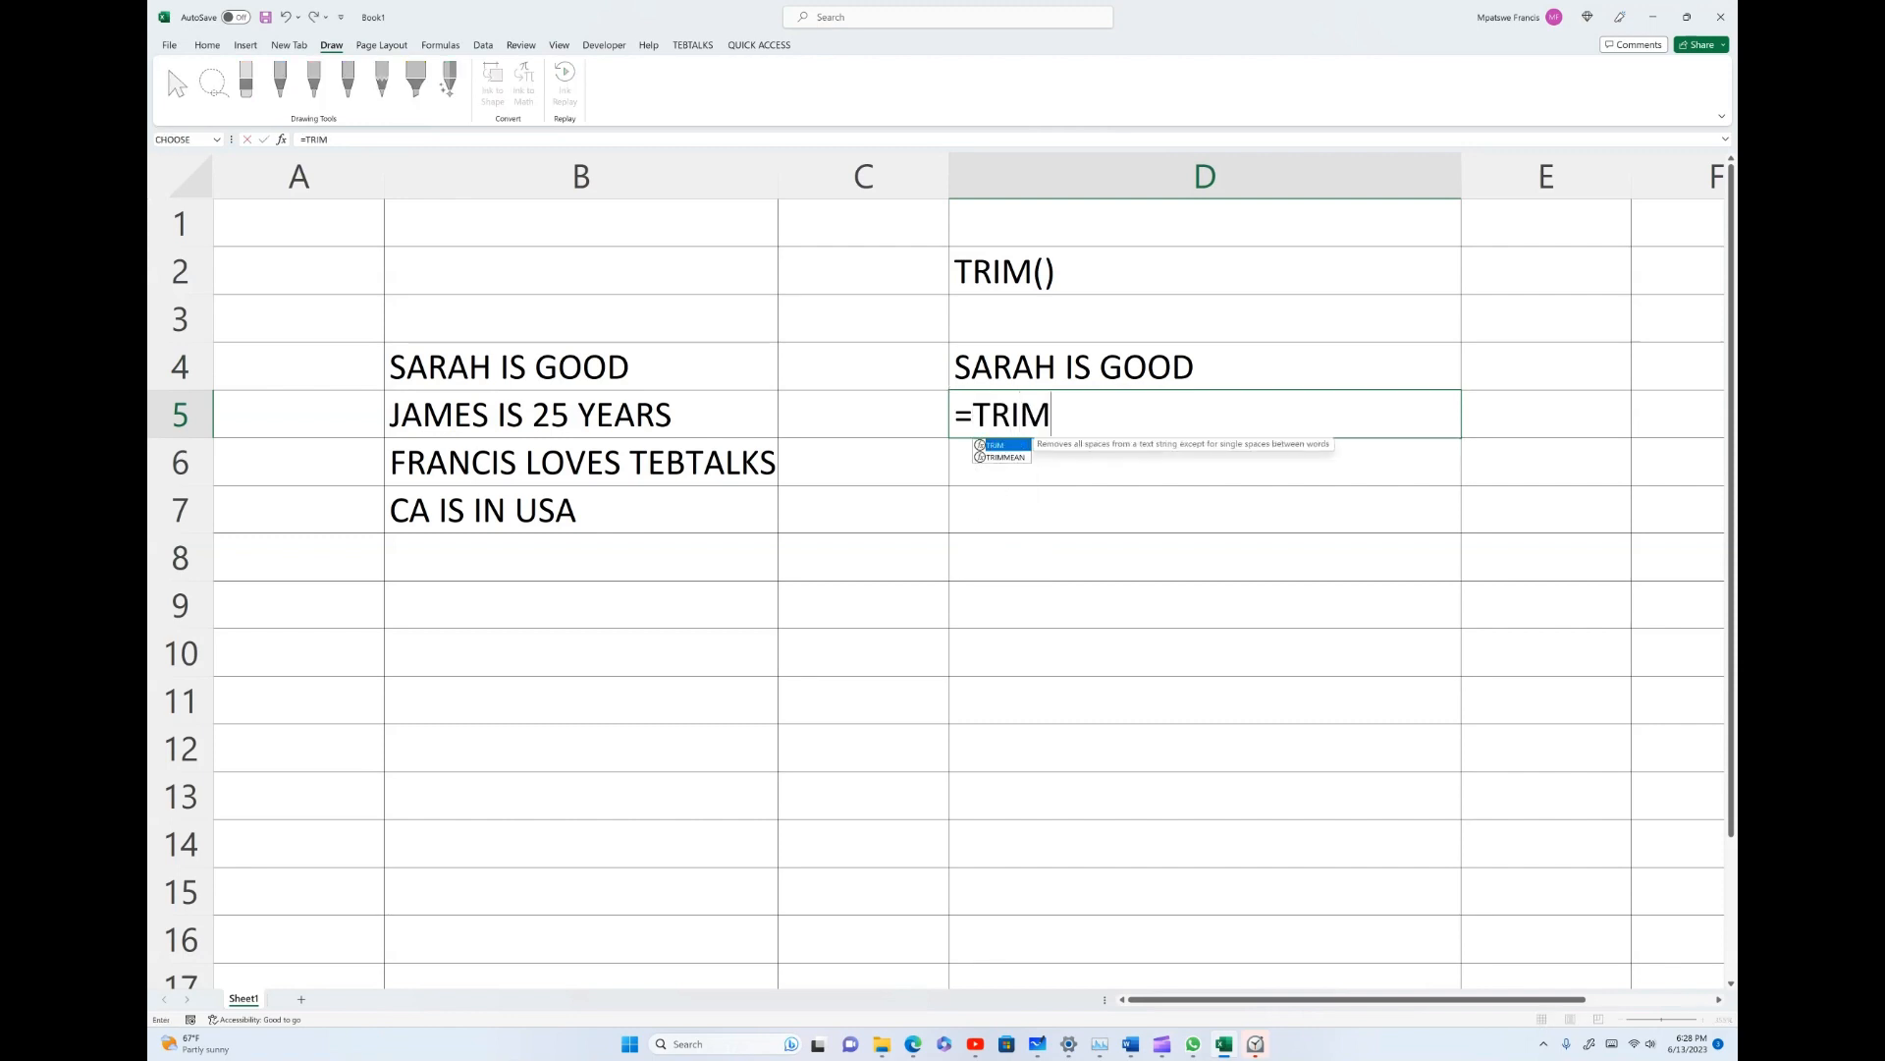
pyautogui.doubleClick(1016, 448)
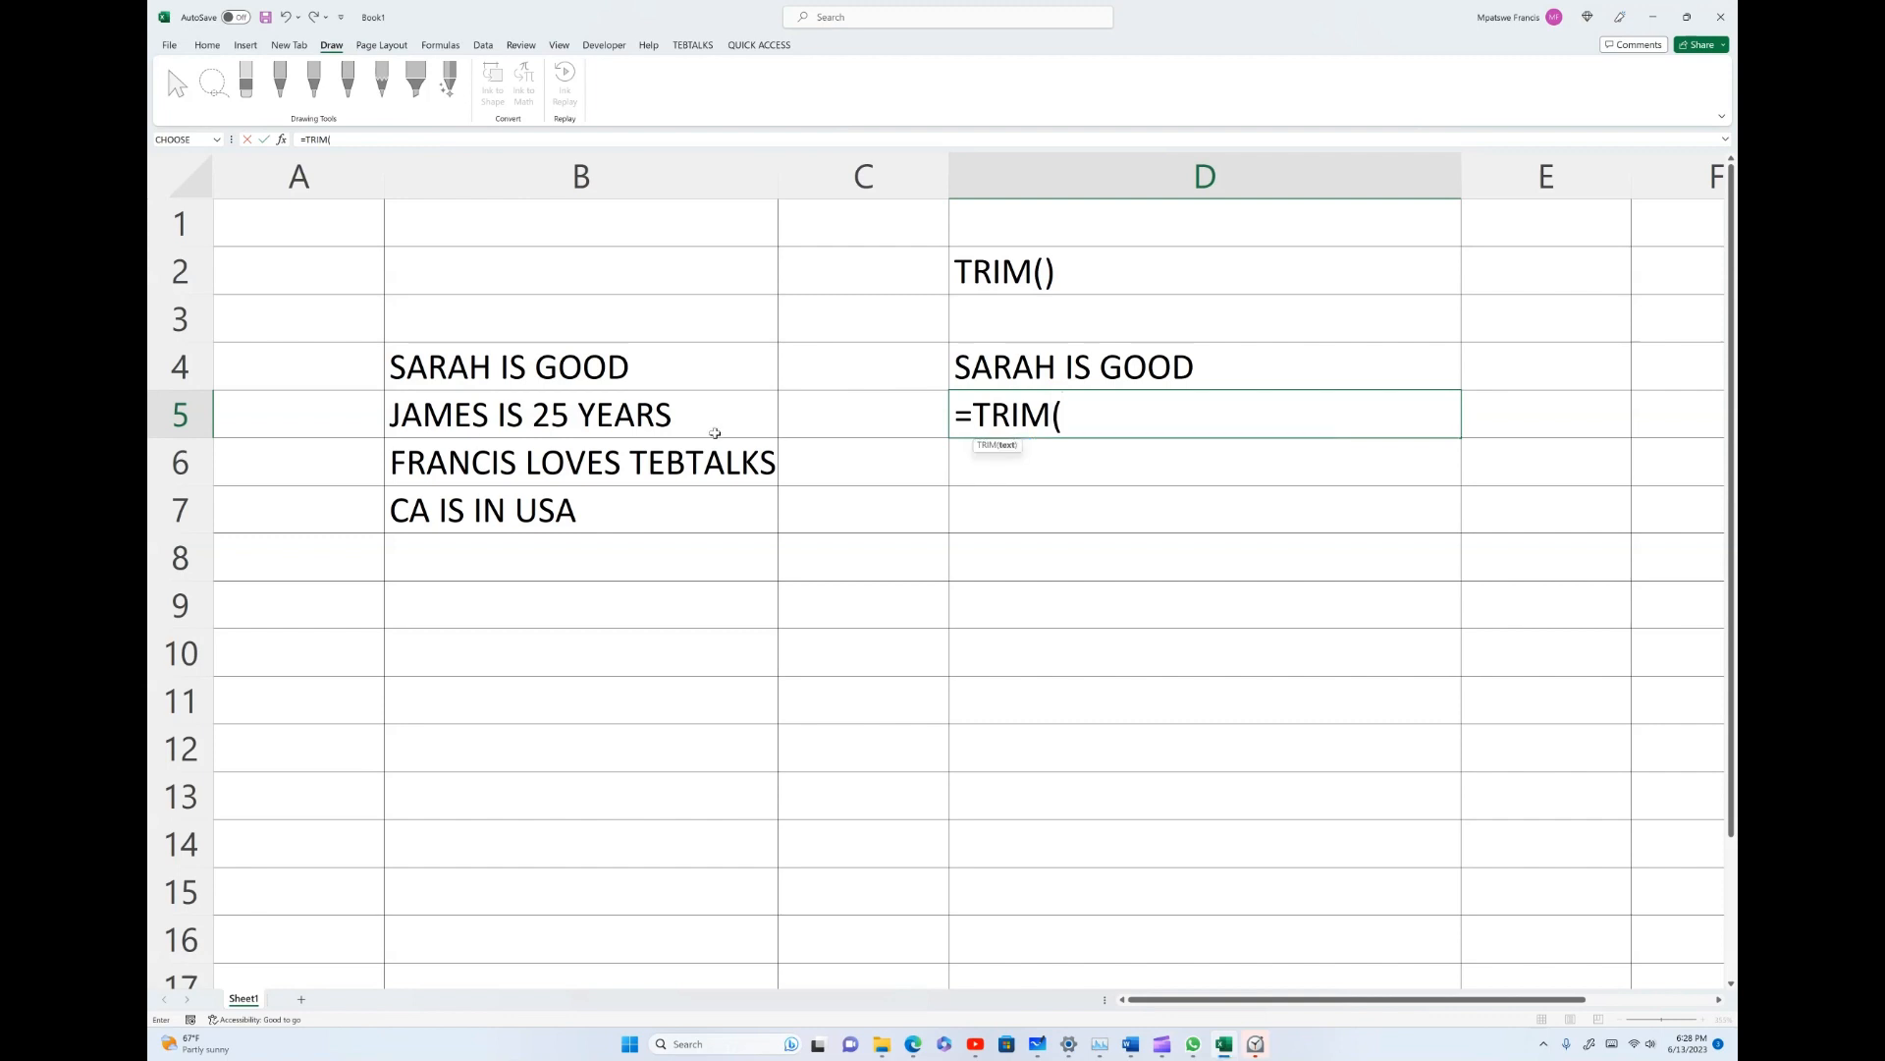
pyautogui.click(581, 416)
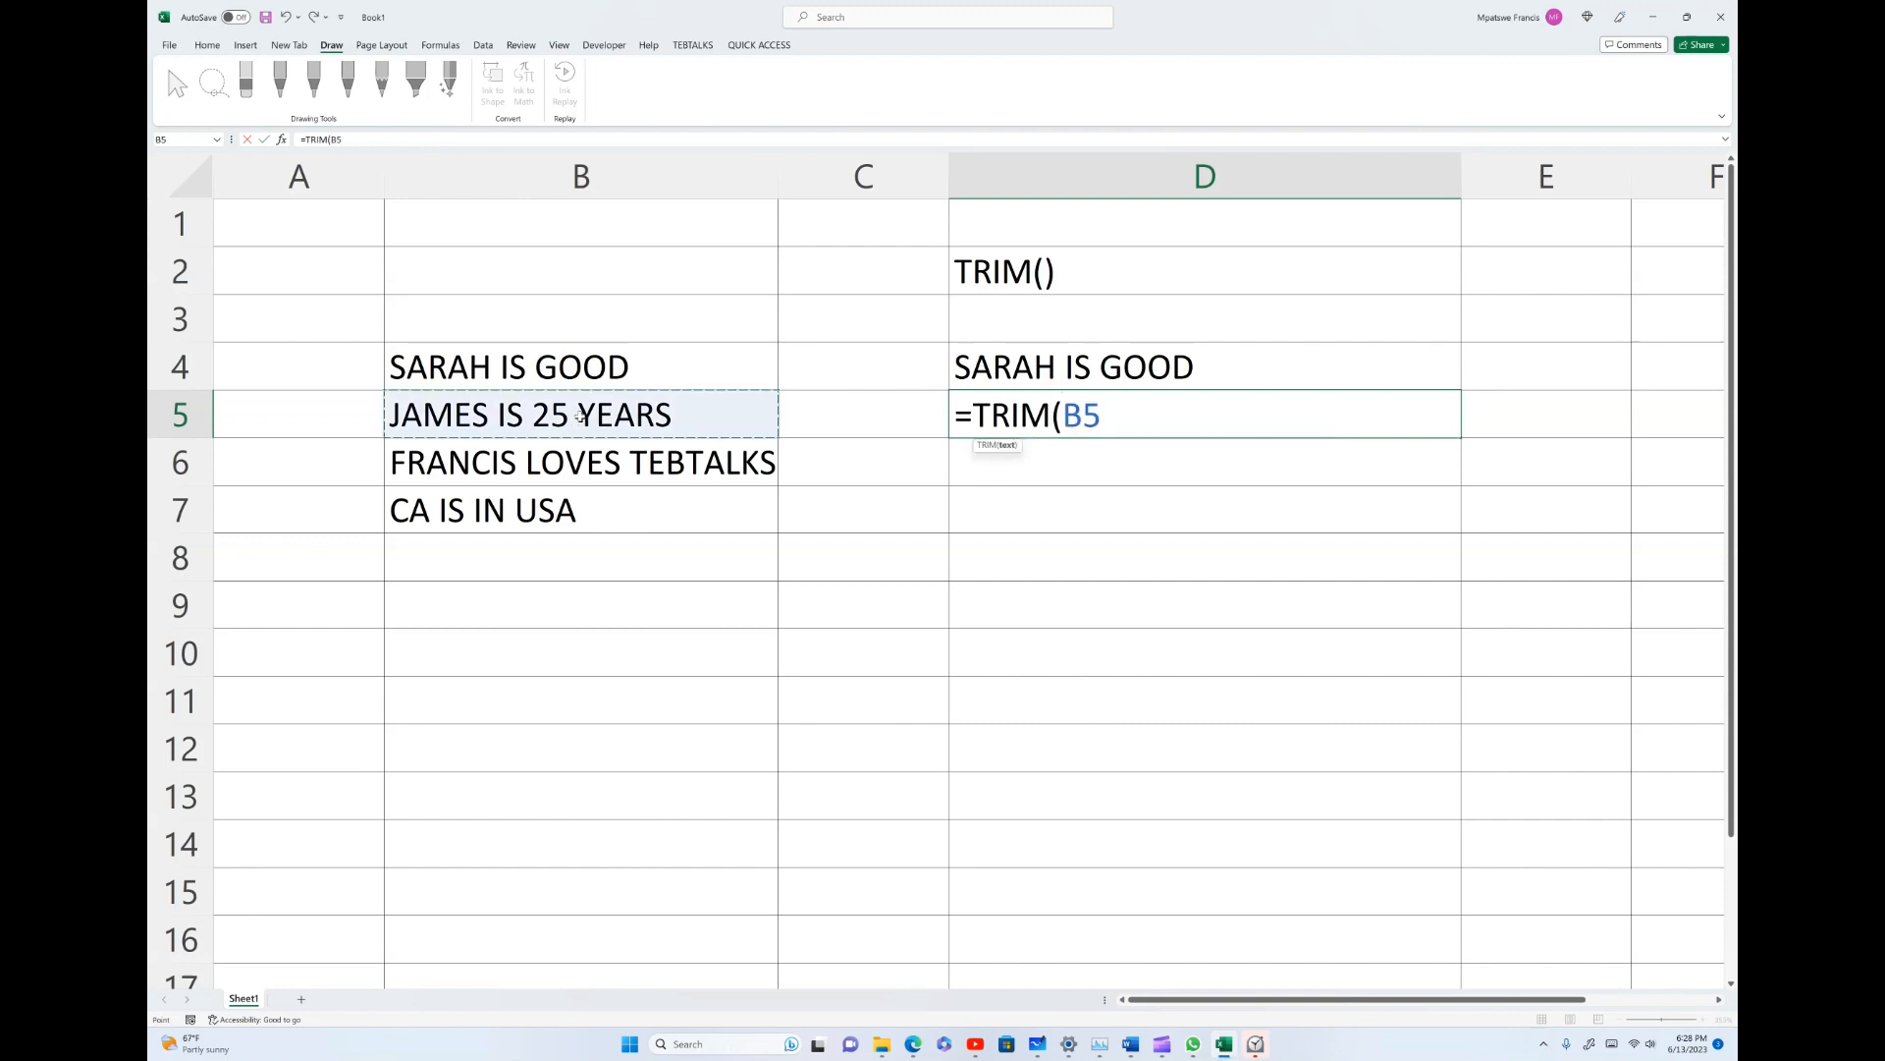
pyautogui.write(')')
pyautogui.press('Return')
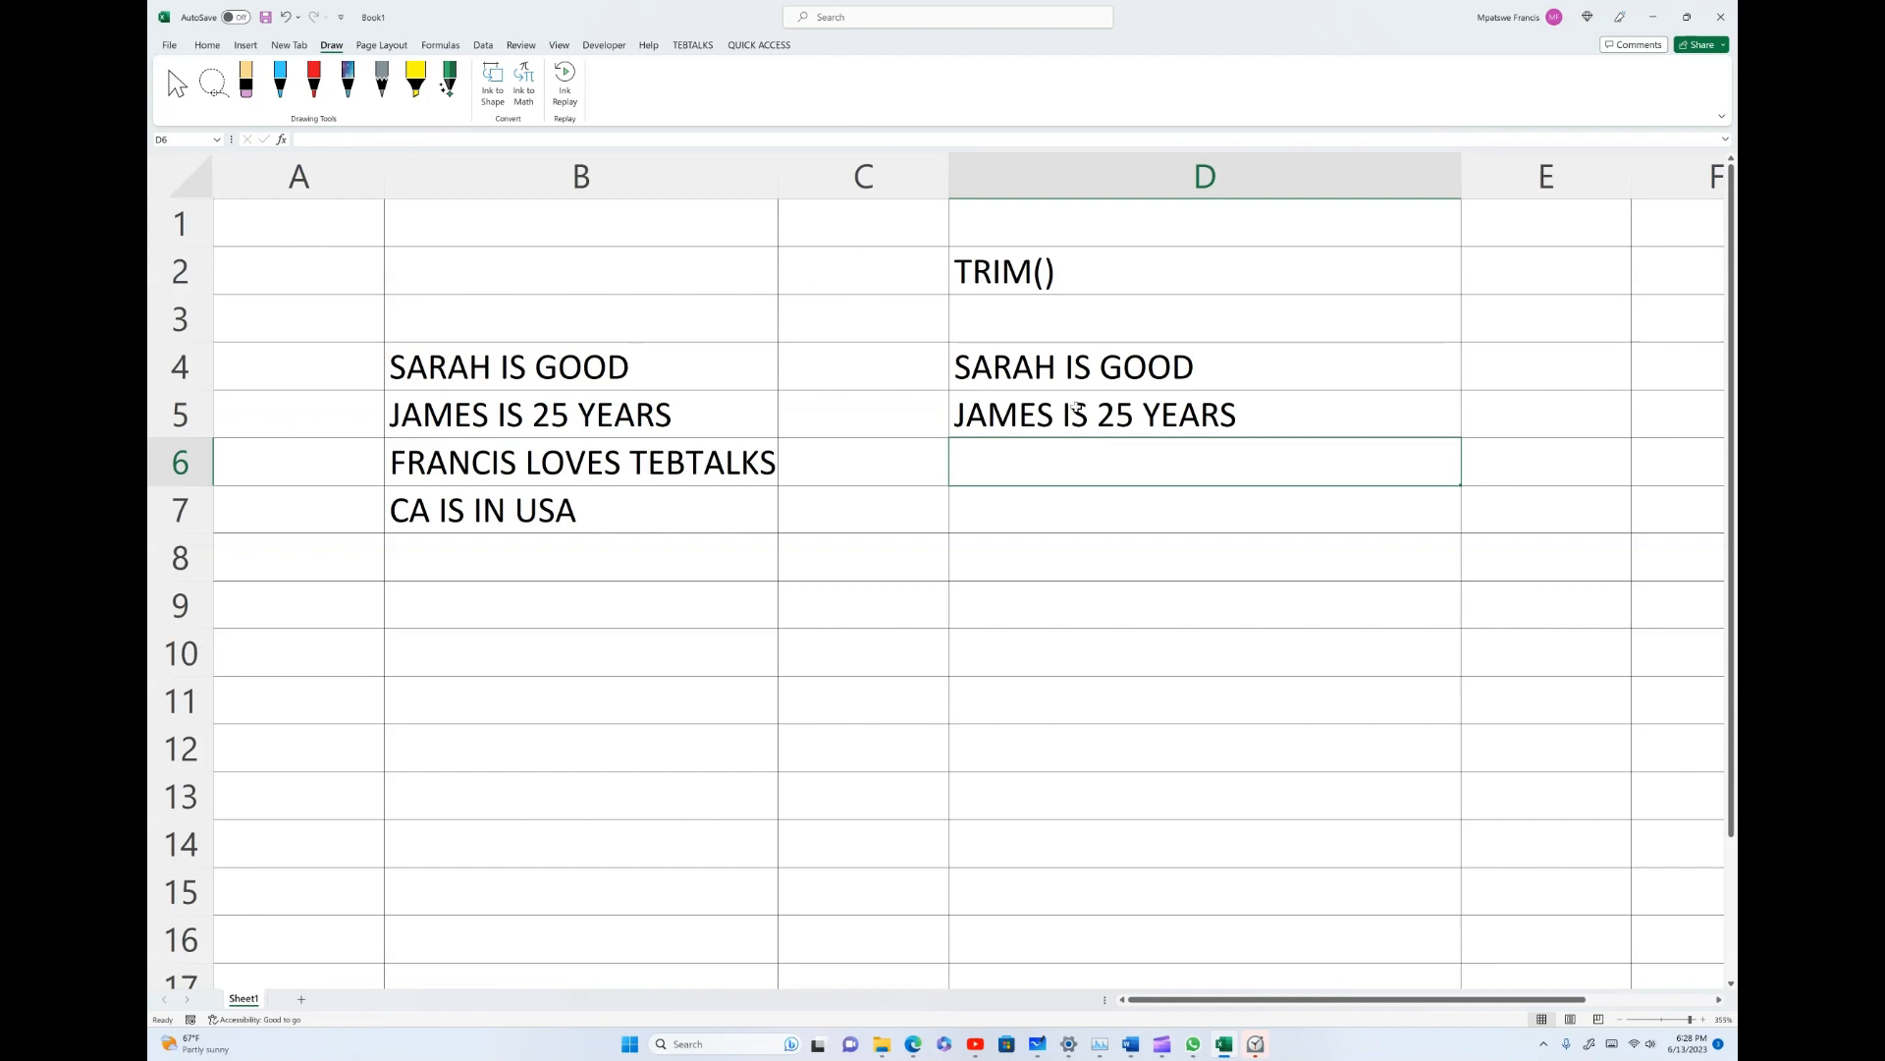
pyautogui.click(1075, 407)
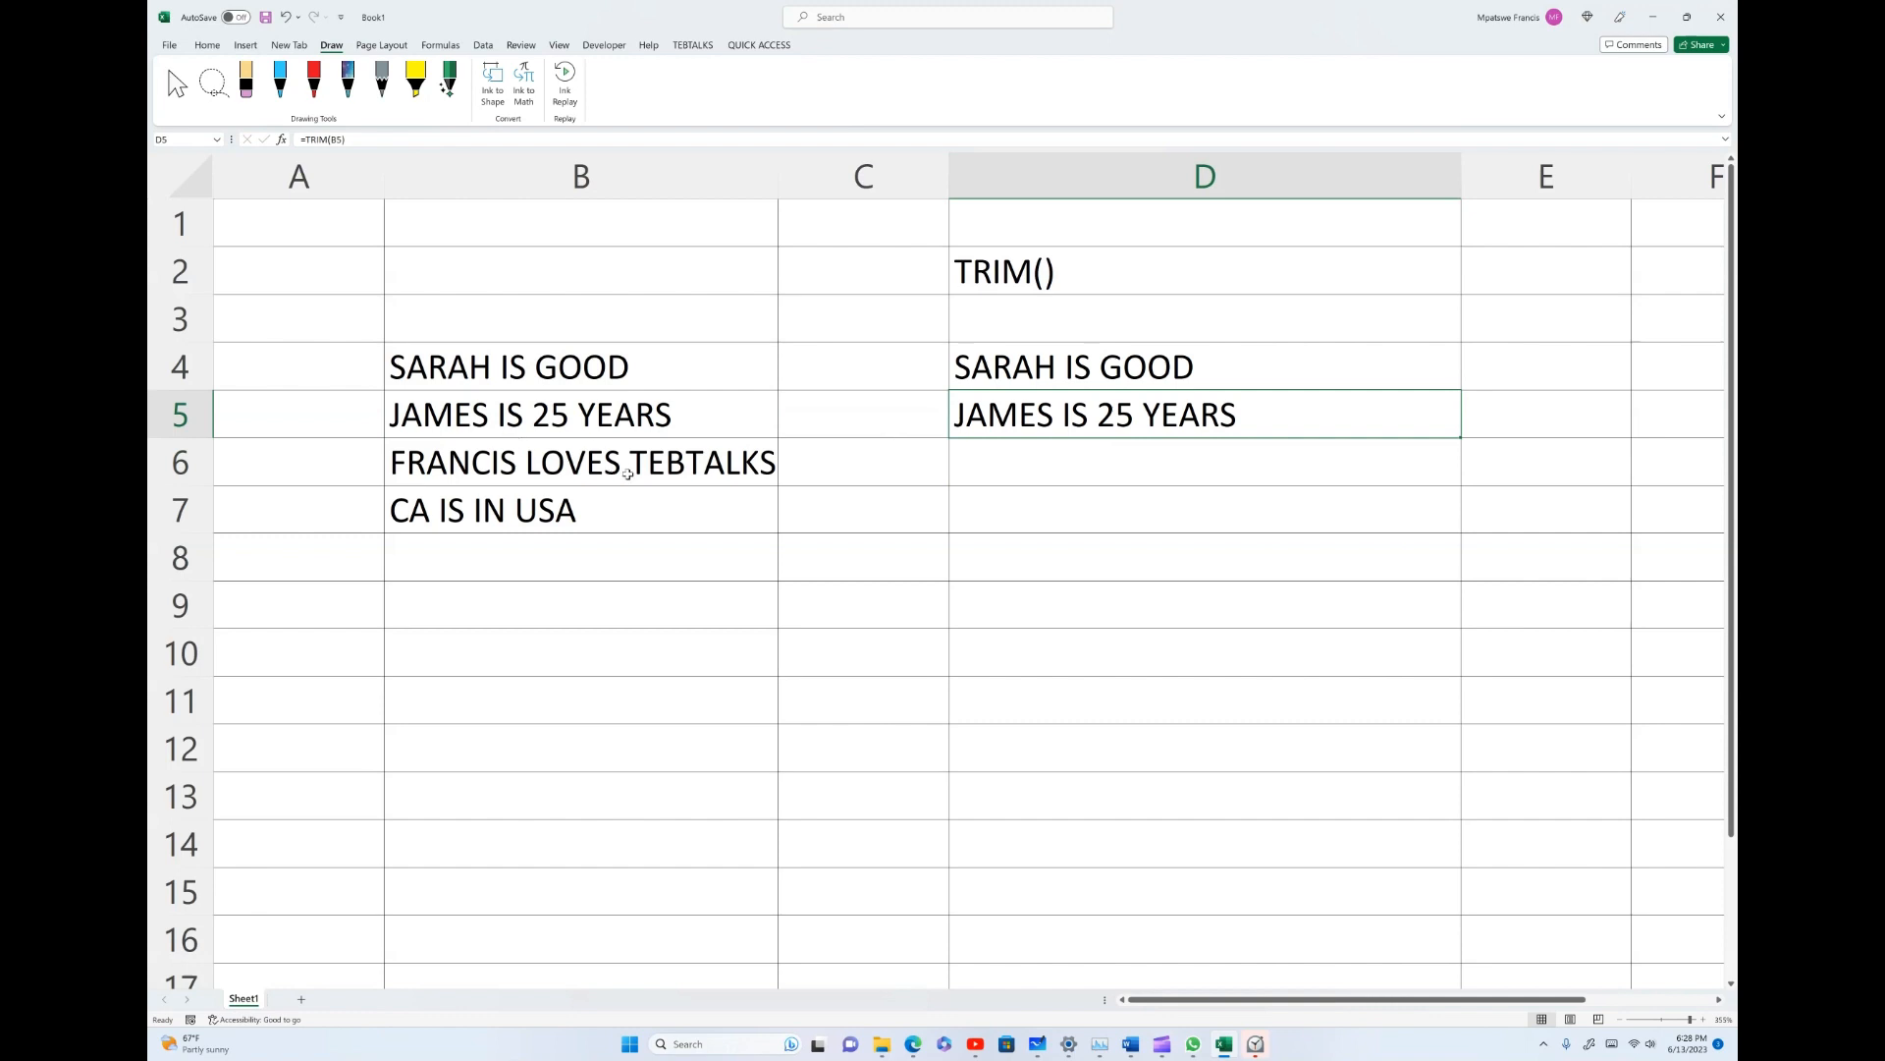
# Step: Enter the formula =TRIM(B6) in D6 to trim the third sample sentence
pyautogui.click(1008, 462)
pyautogui.write('=')
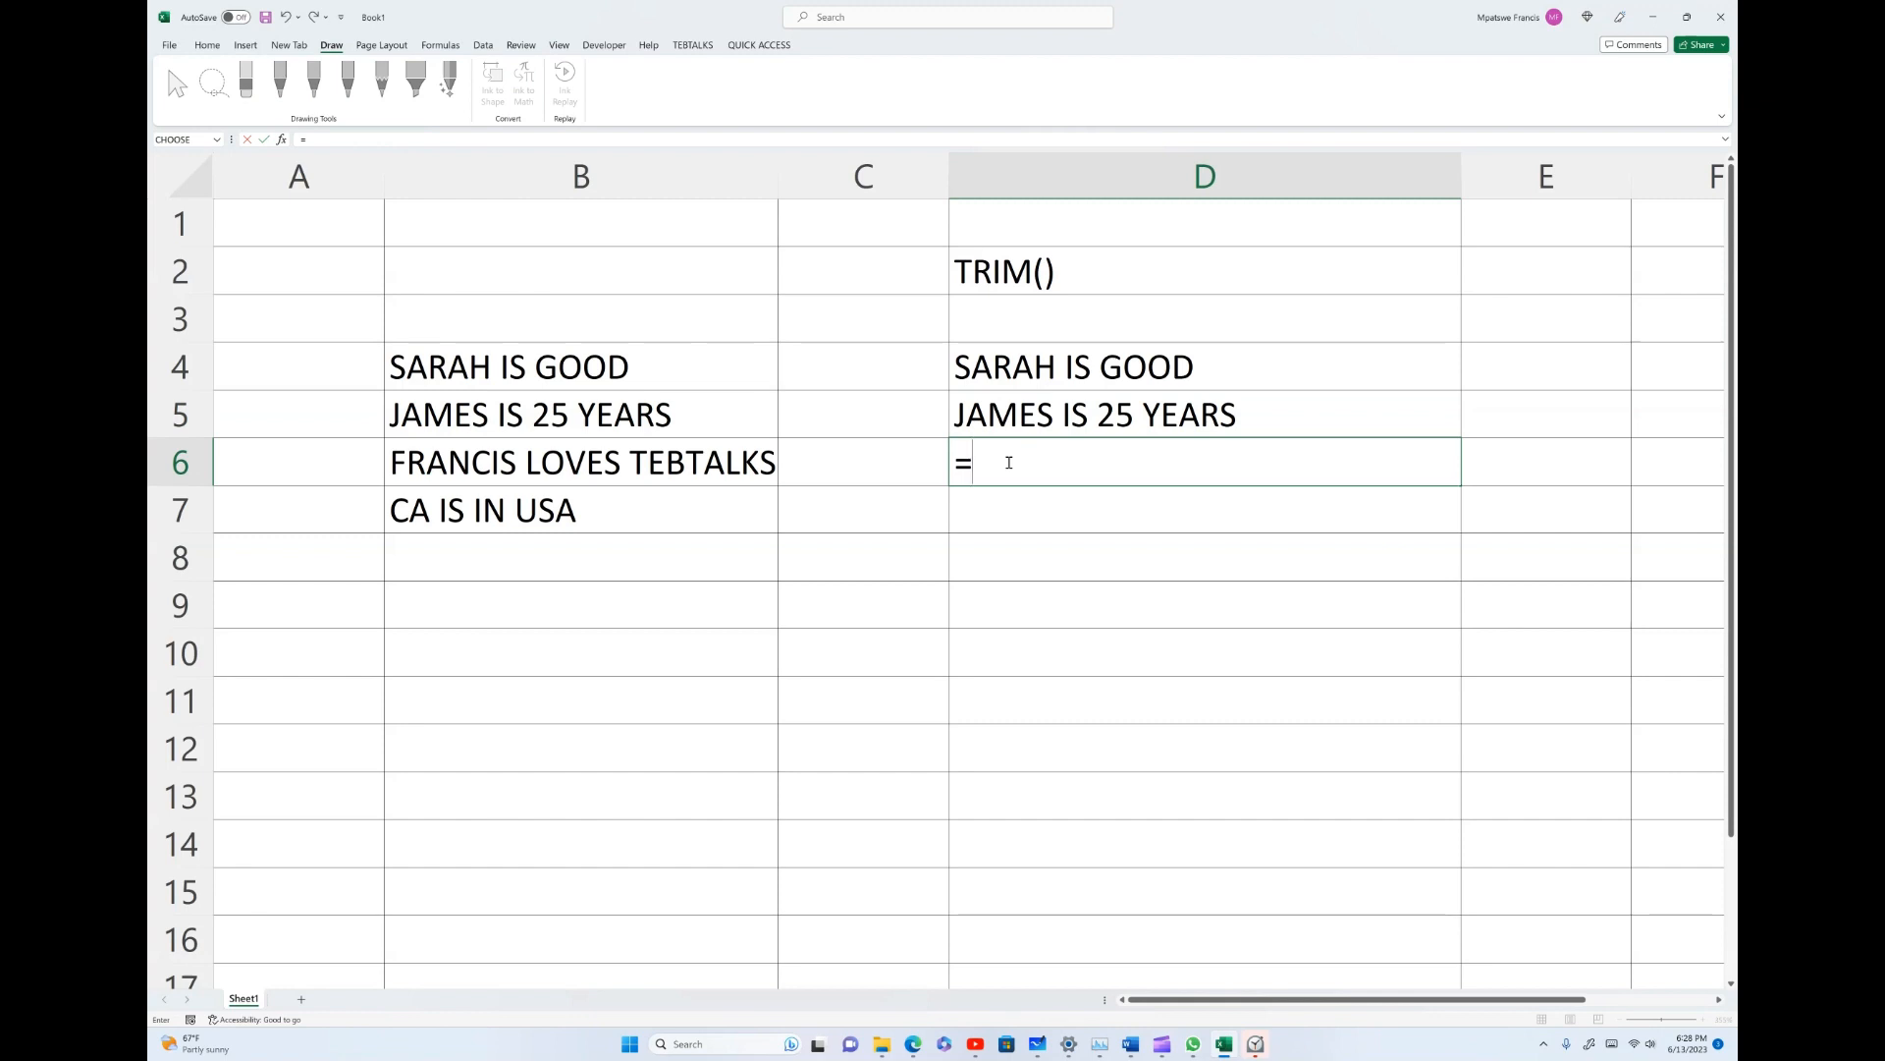
pyautogui.write('TRIM')
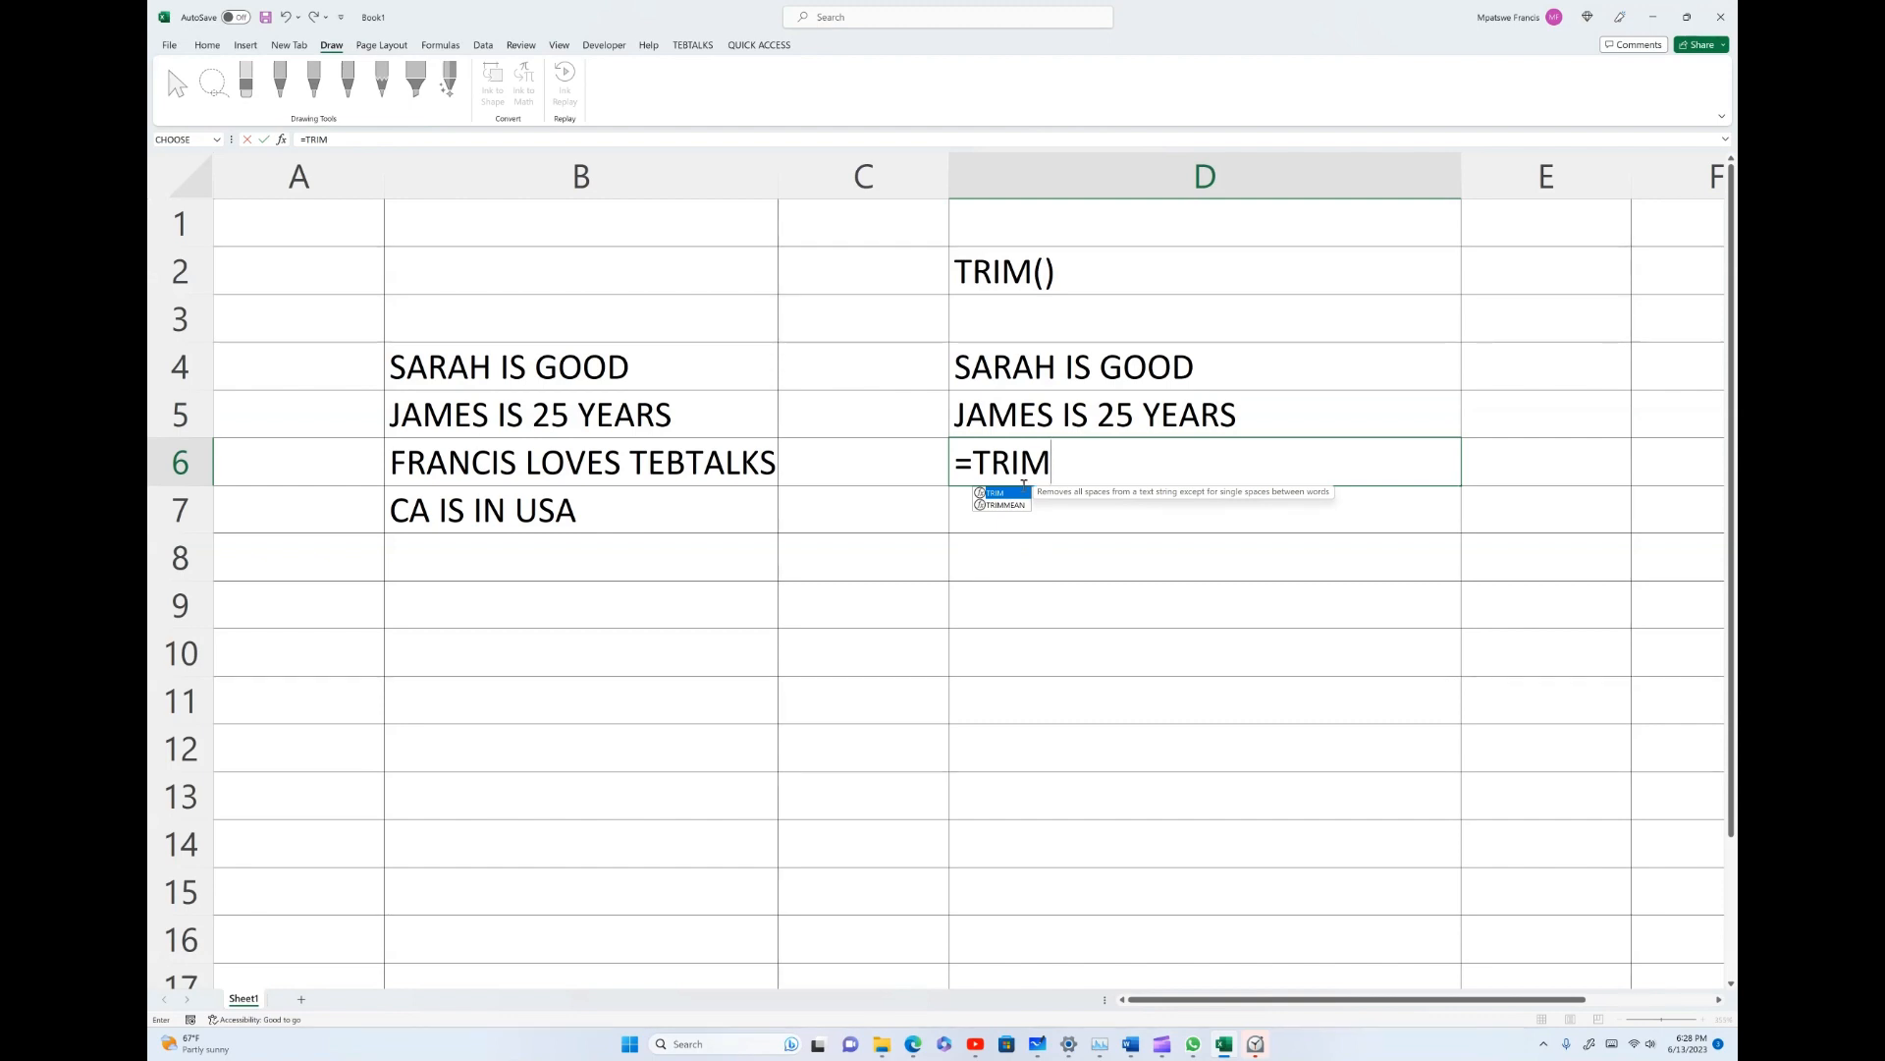
pyautogui.doubleClick(1010, 494)
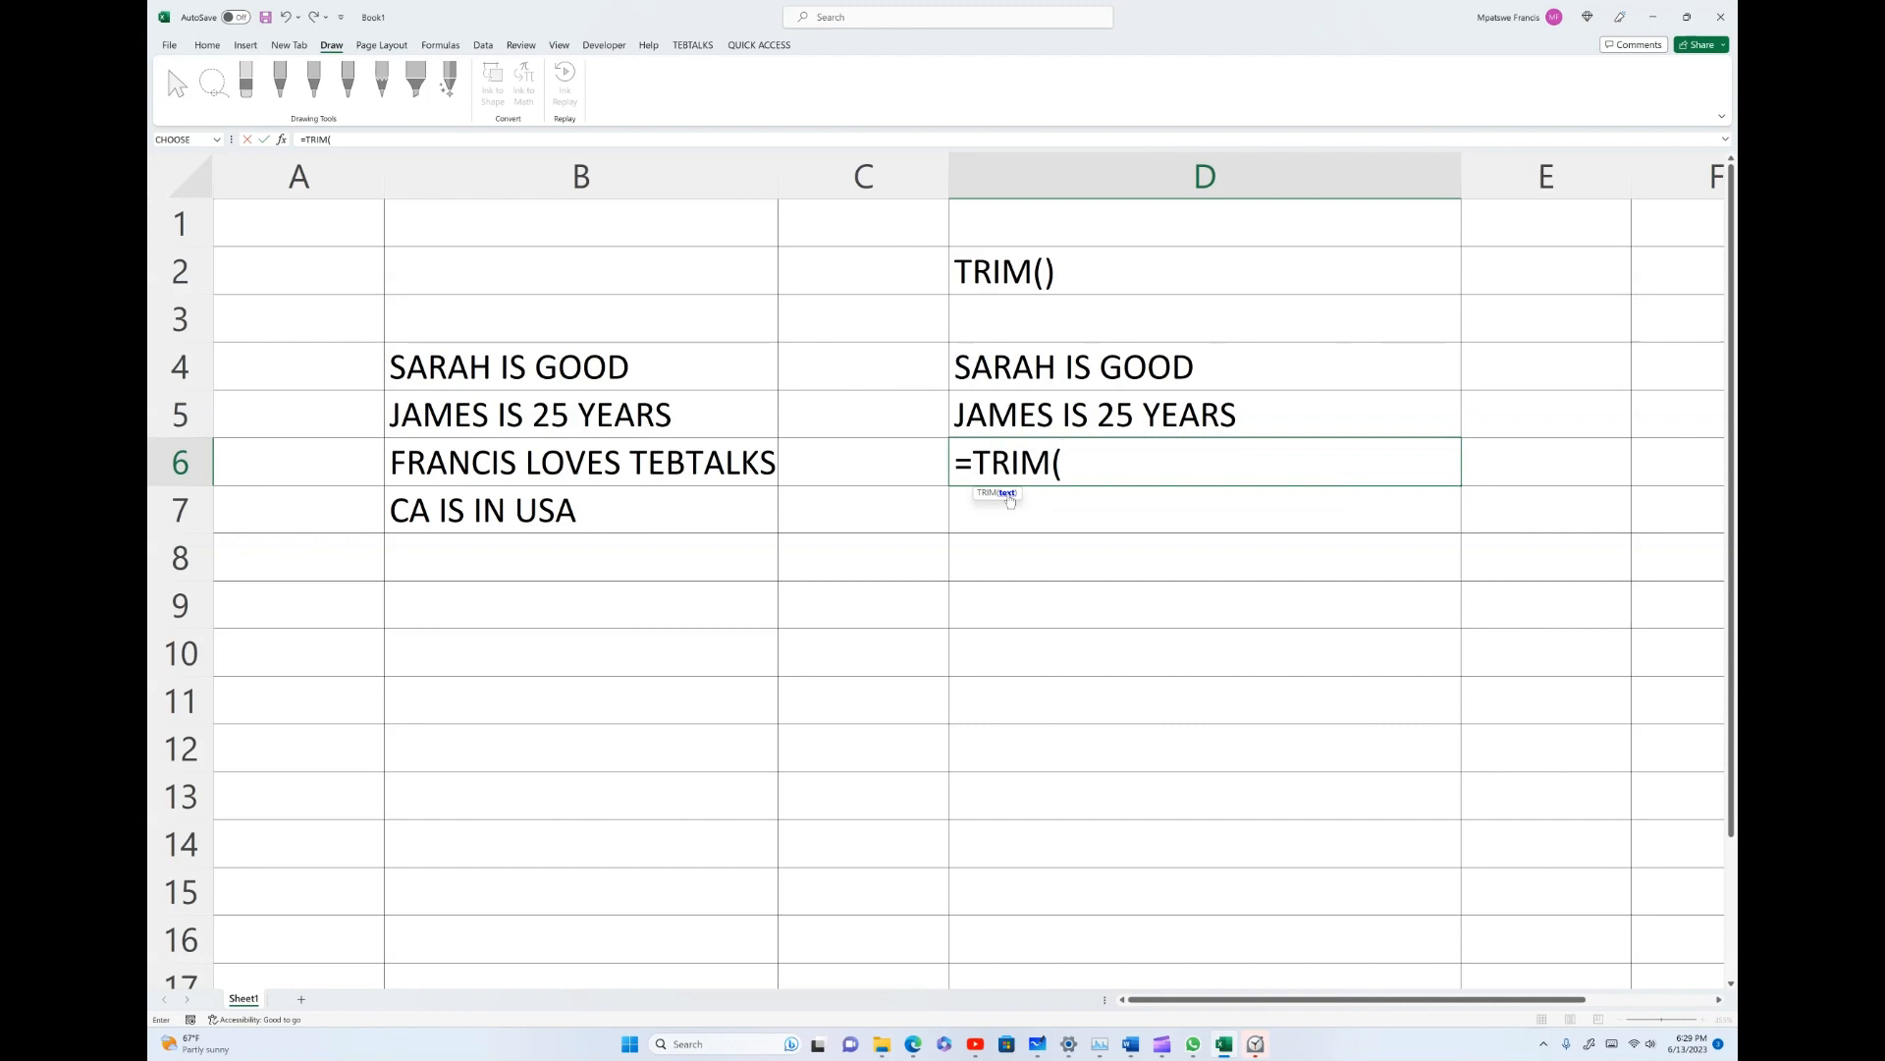
pyautogui.click(560, 465)
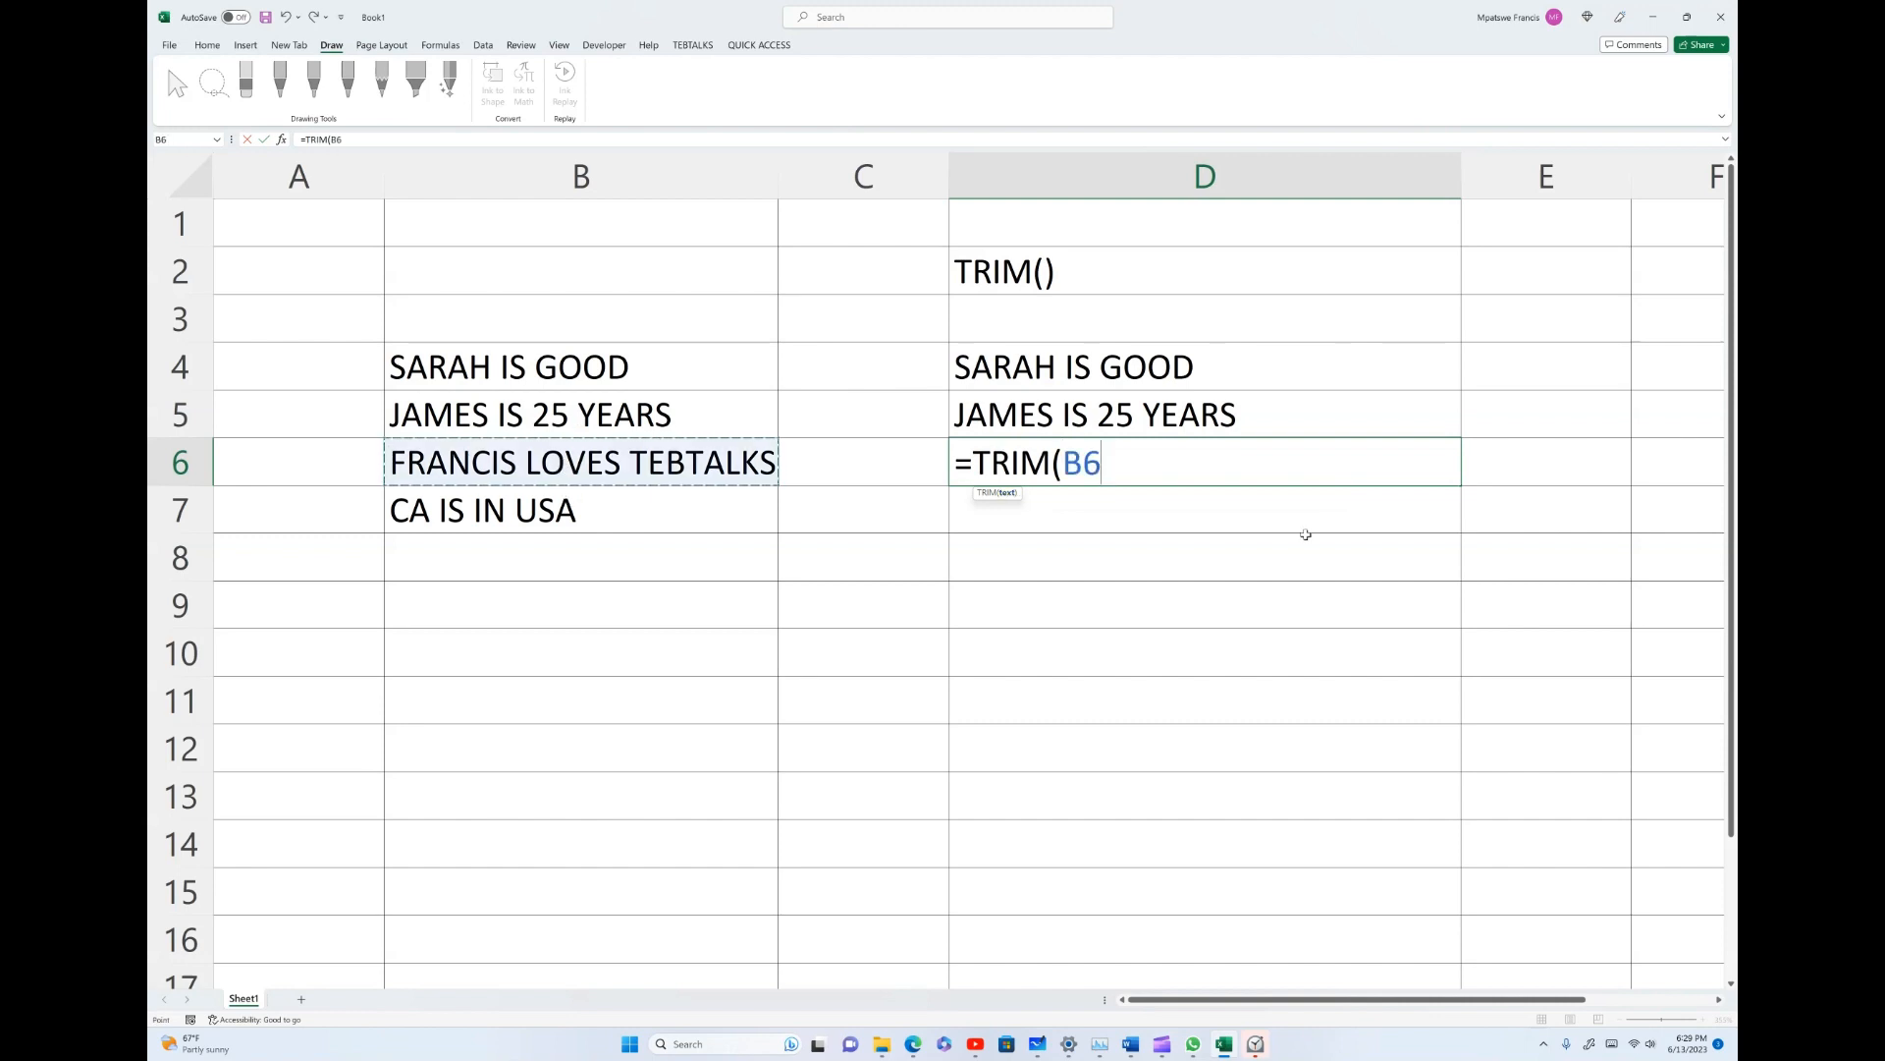
pyautogui.write(')')
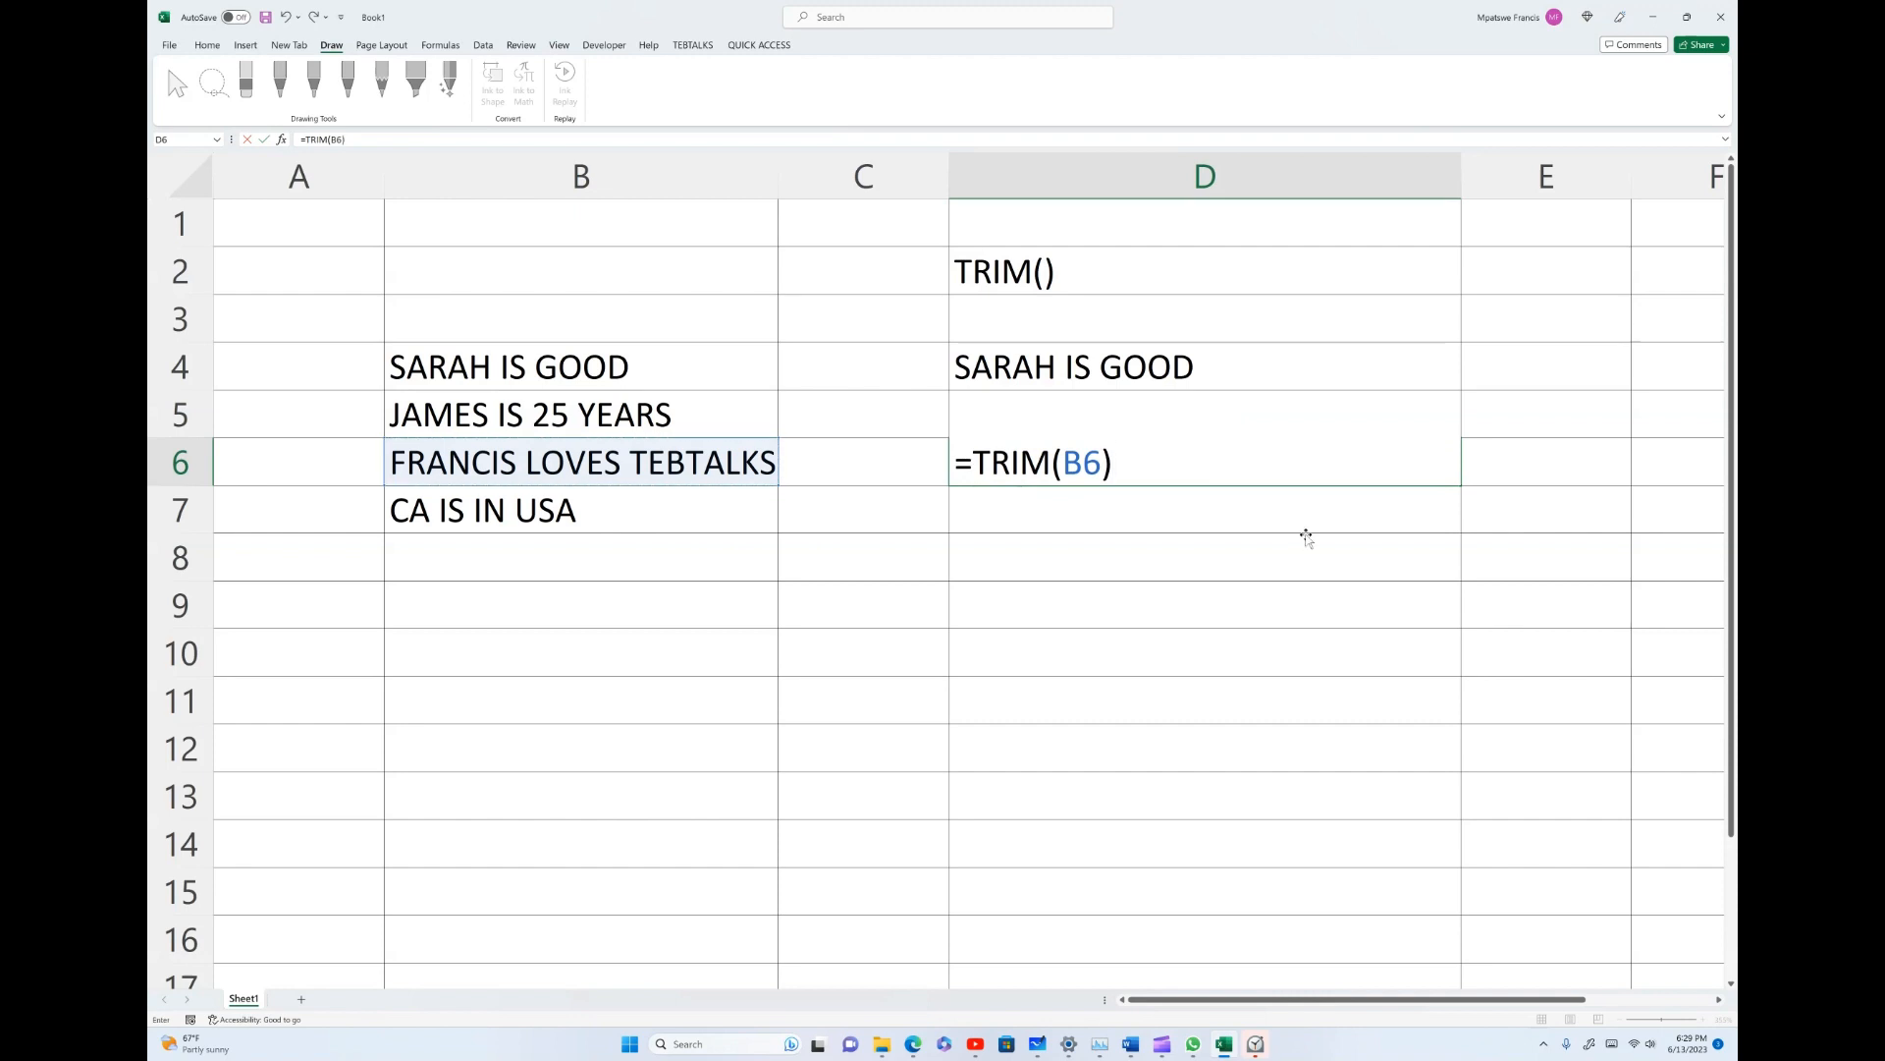
pyautogui.press('Return')
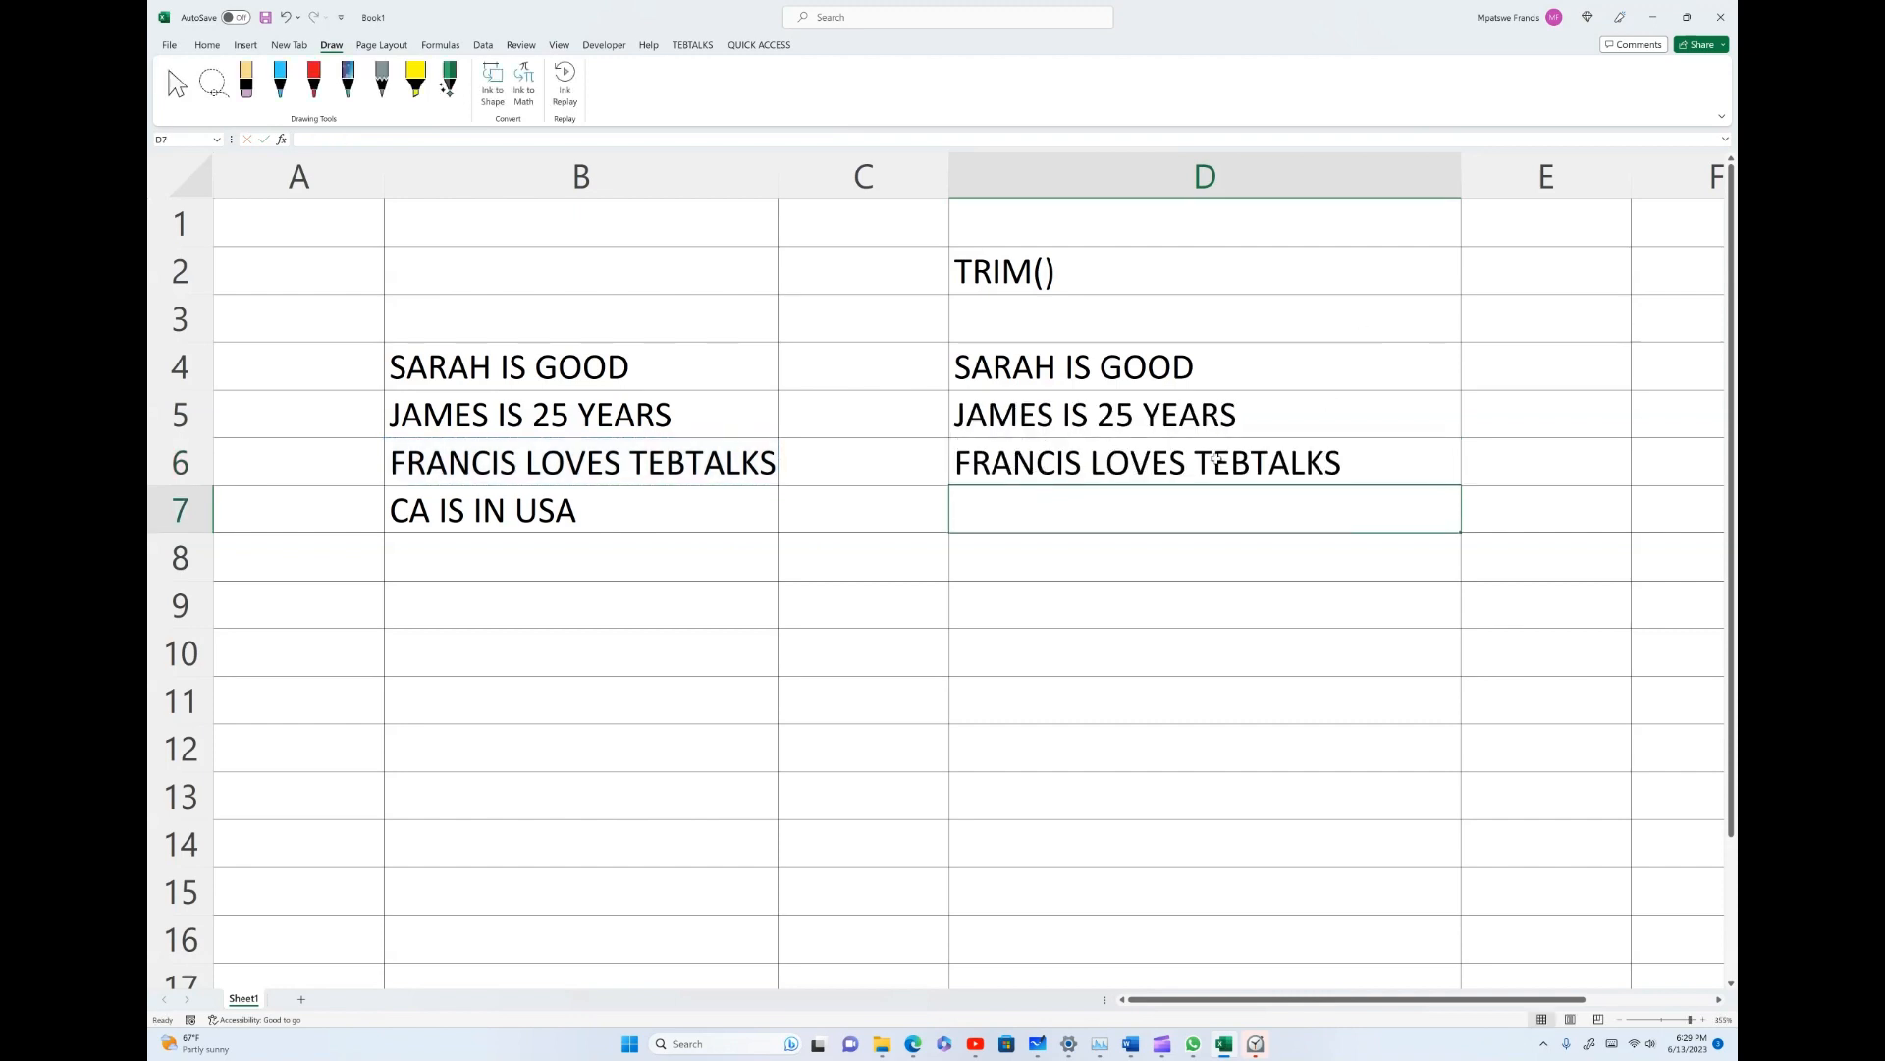
pyautogui.click(1143, 461)
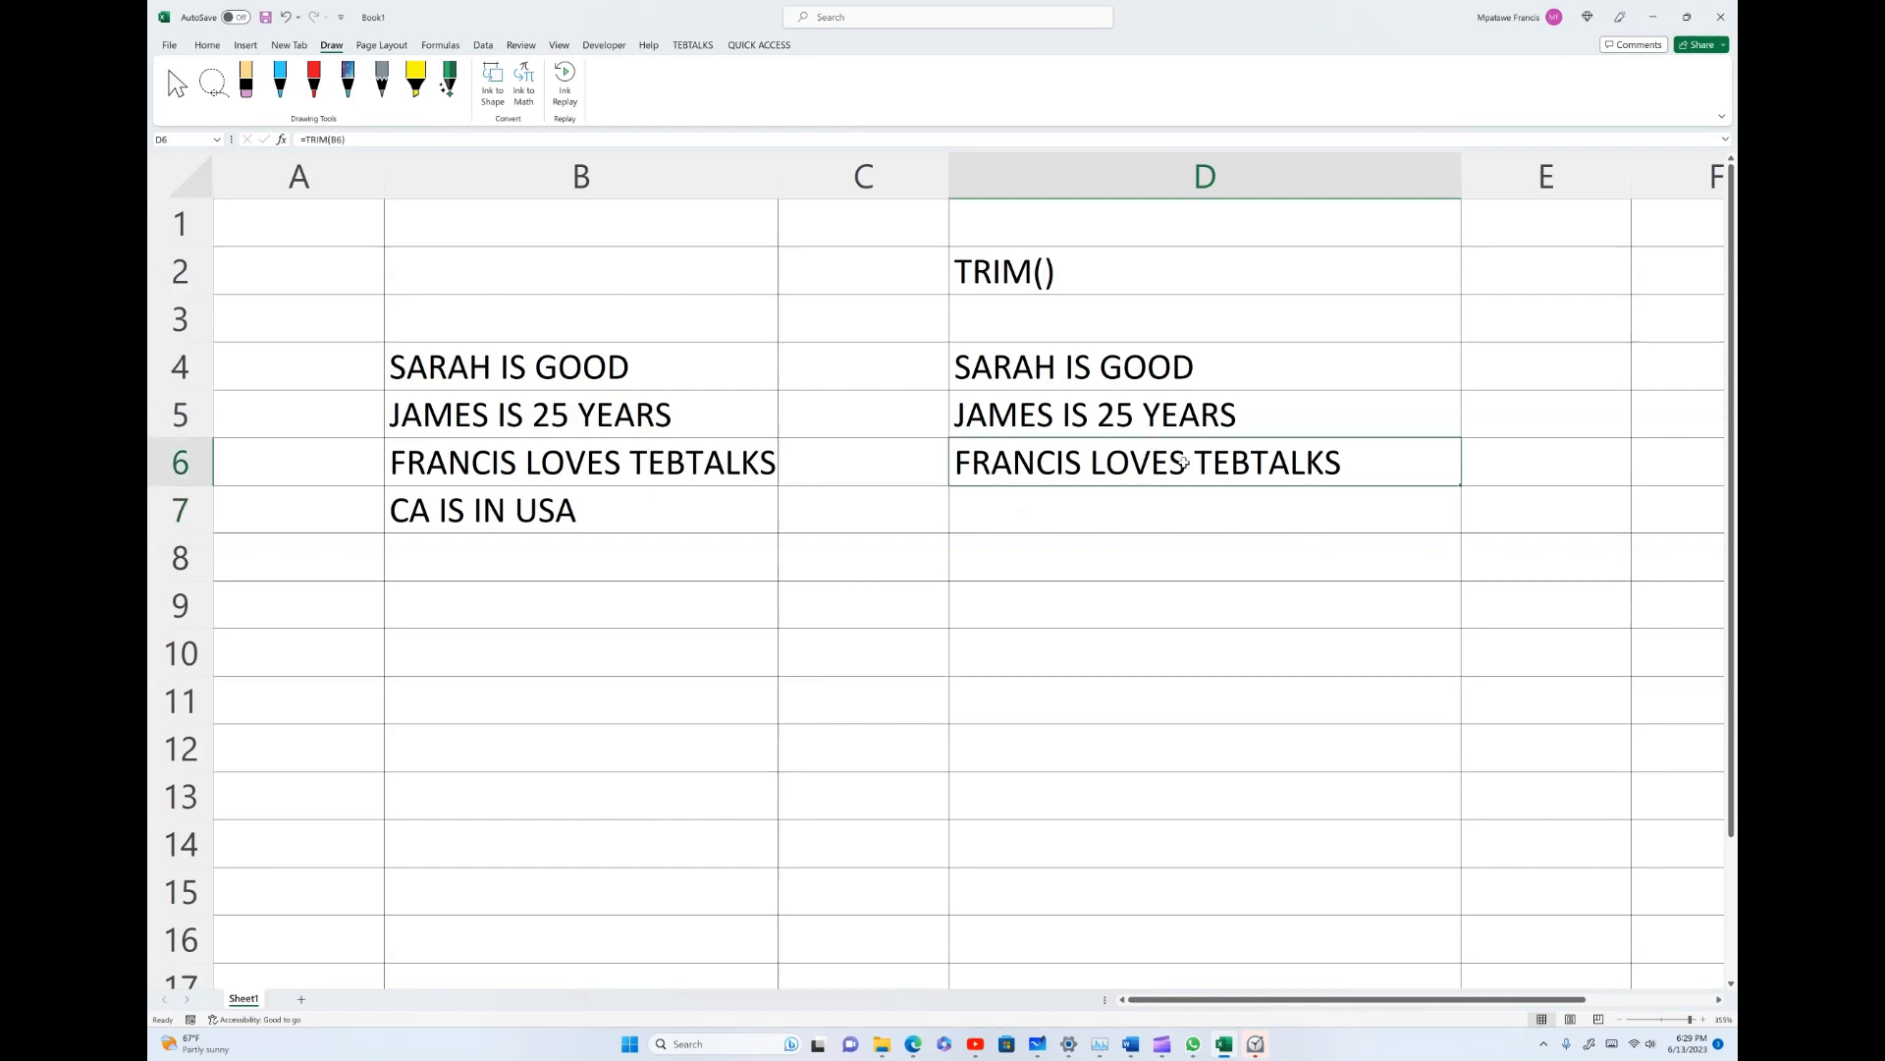
# Step: Test the TRIM formula in D6 by temporarily adding a space after the first letter of the sentence in B6
pyautogui.click(417, 465)
pyautogui.doubleClick(411, 463)
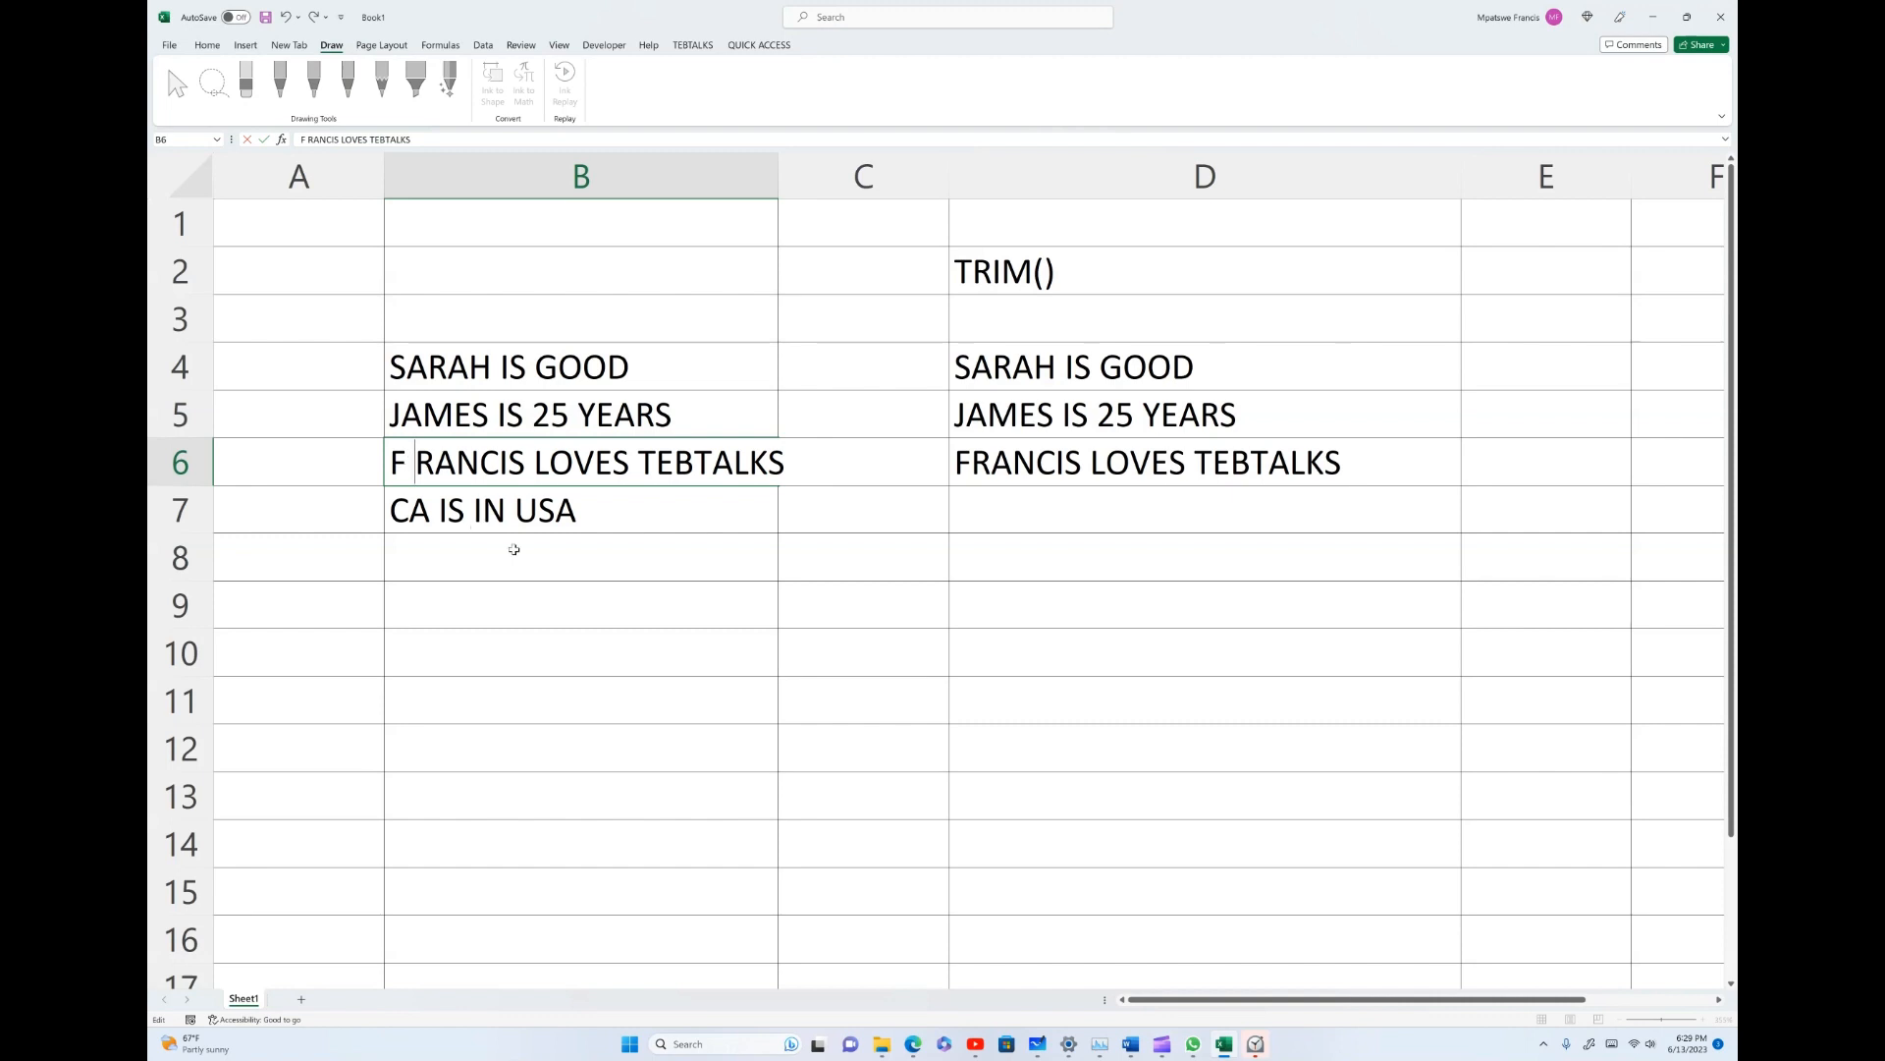
pyautogui.click(830, 497)
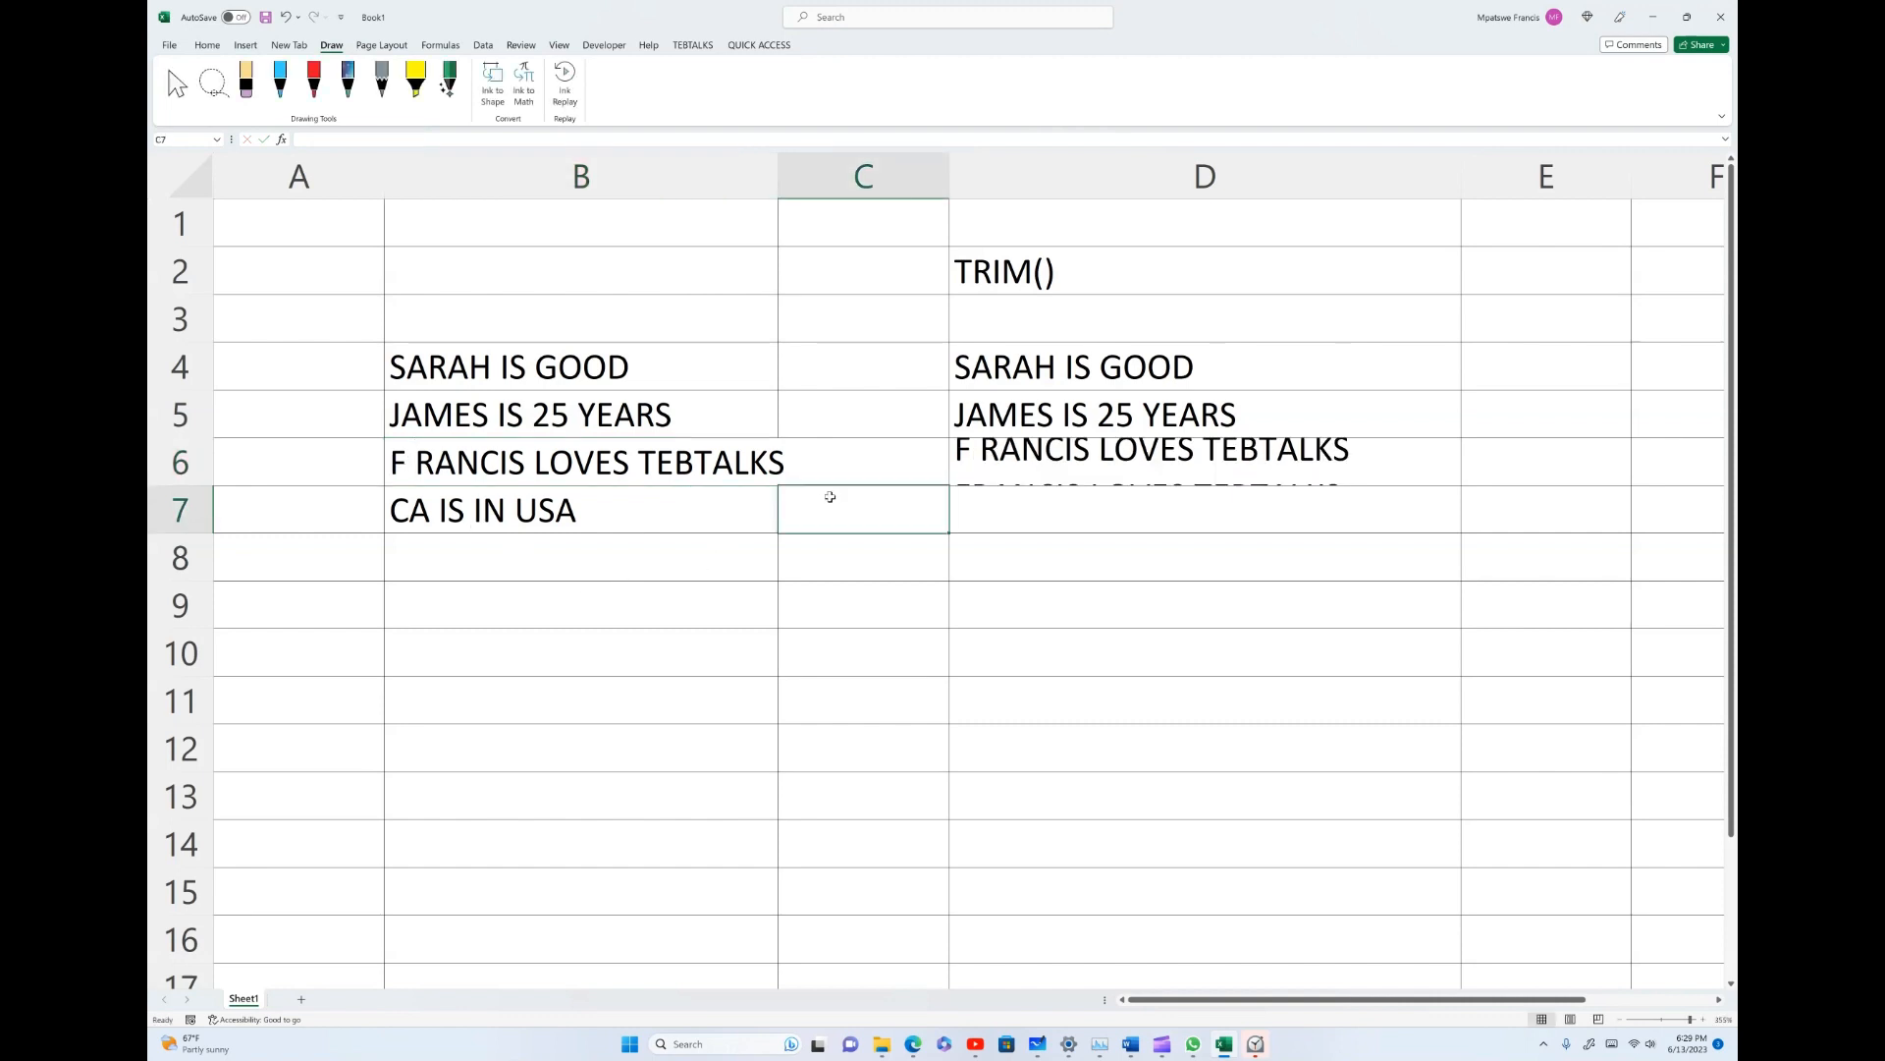
pyautogui.click(1070, 458)
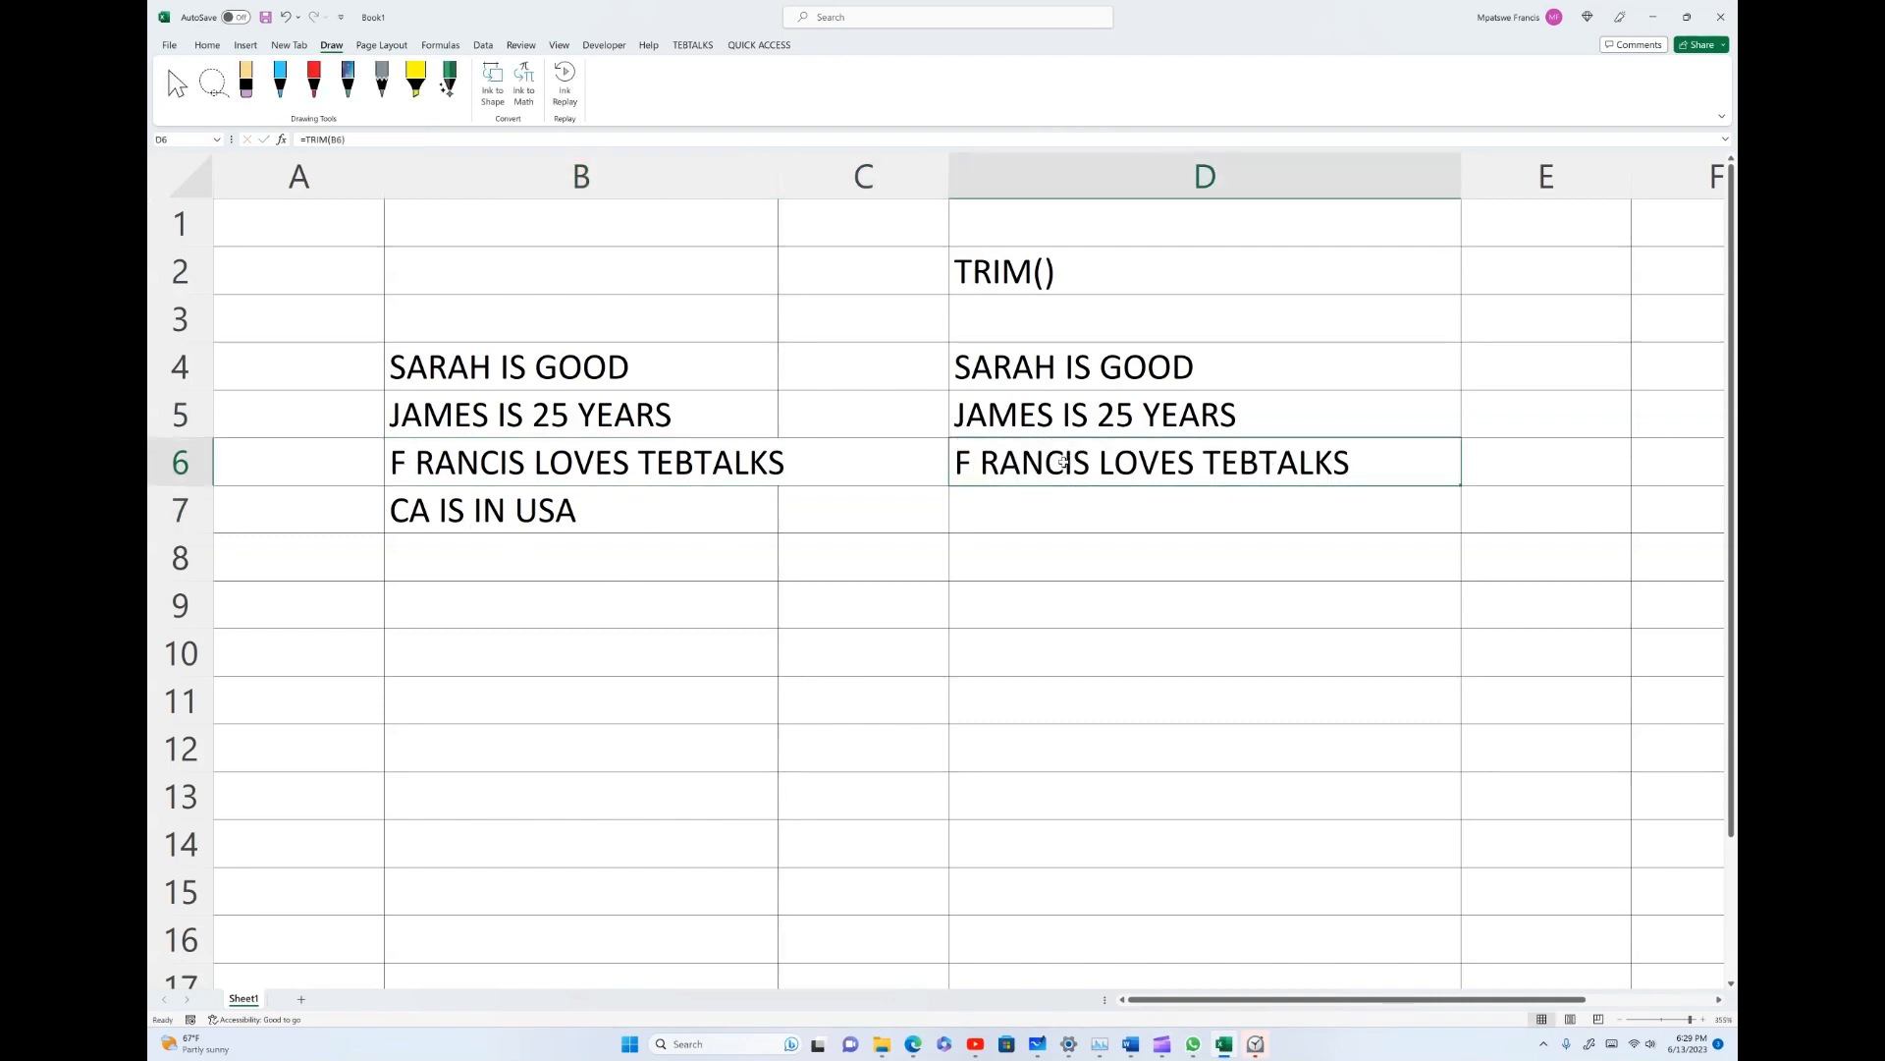
pyautogui.doubleClick(417, 461)
pyautogui.press('BackSpace')
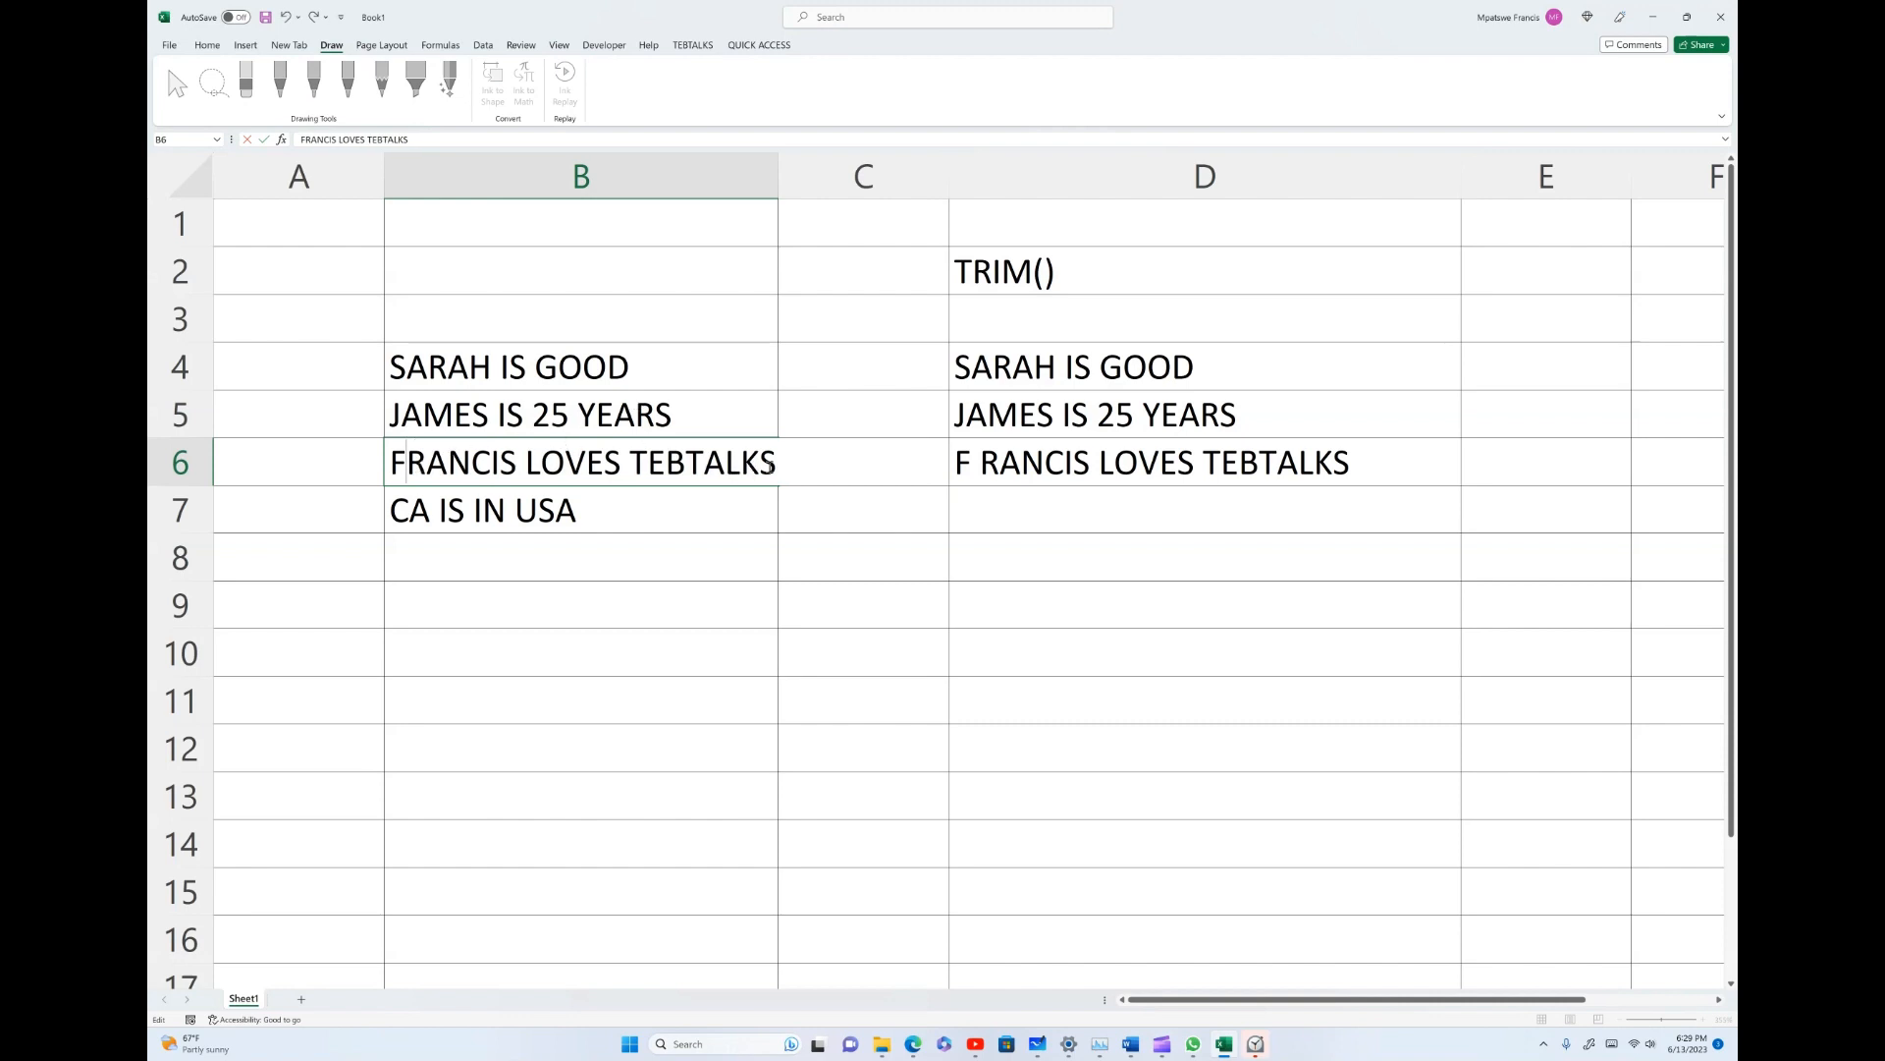
# Step: Delete the word TEBTALKS from the end of the sentence in B6, keeping the trailing space, and check D6
pyautogui.click(785, 464)
pyautogui.press('BackSpace')
pyautogui.press('BackSpace')
pyautogui.press('BackSpace')
pyautogui.press('BackSpace')
pyautogui.press('BackSpace')
pyautogui.press('BackSpace')
pyautogui.press('BackSpace')
pyautogui.press('BackSpace')
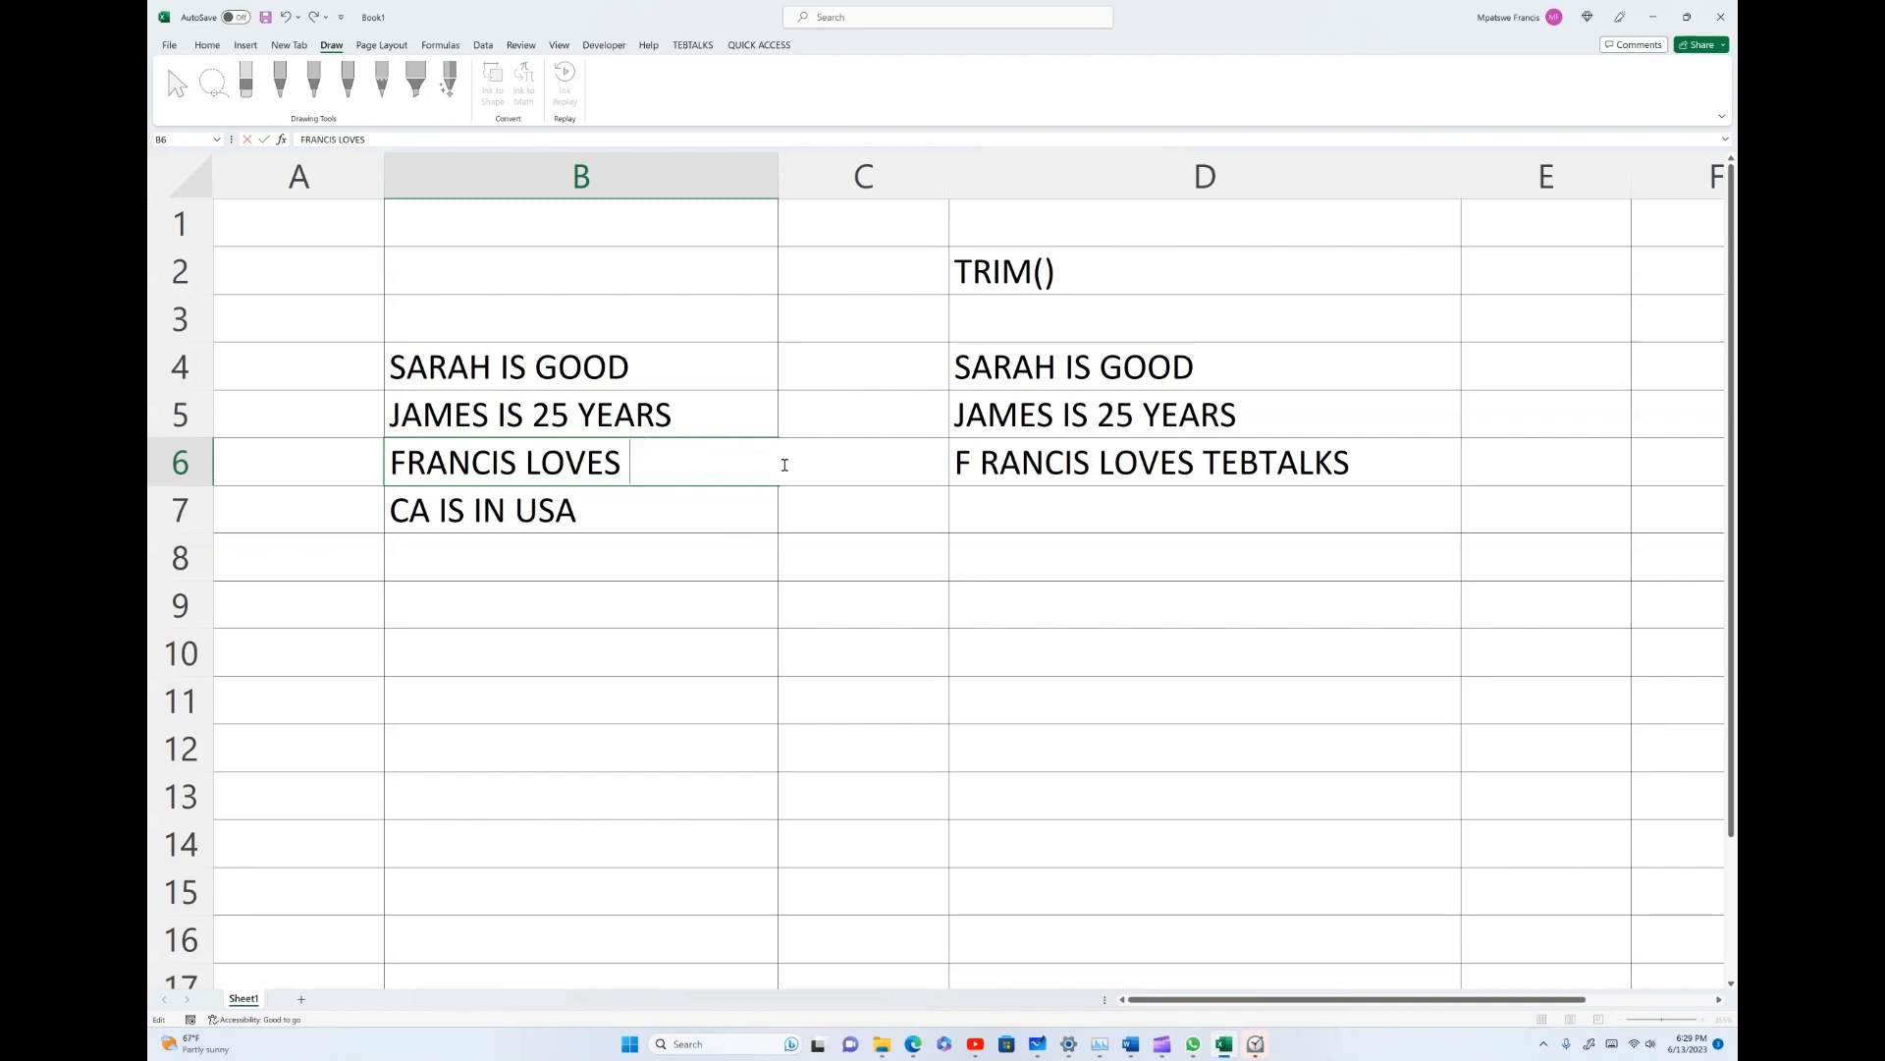
pyautogui.press('Return')
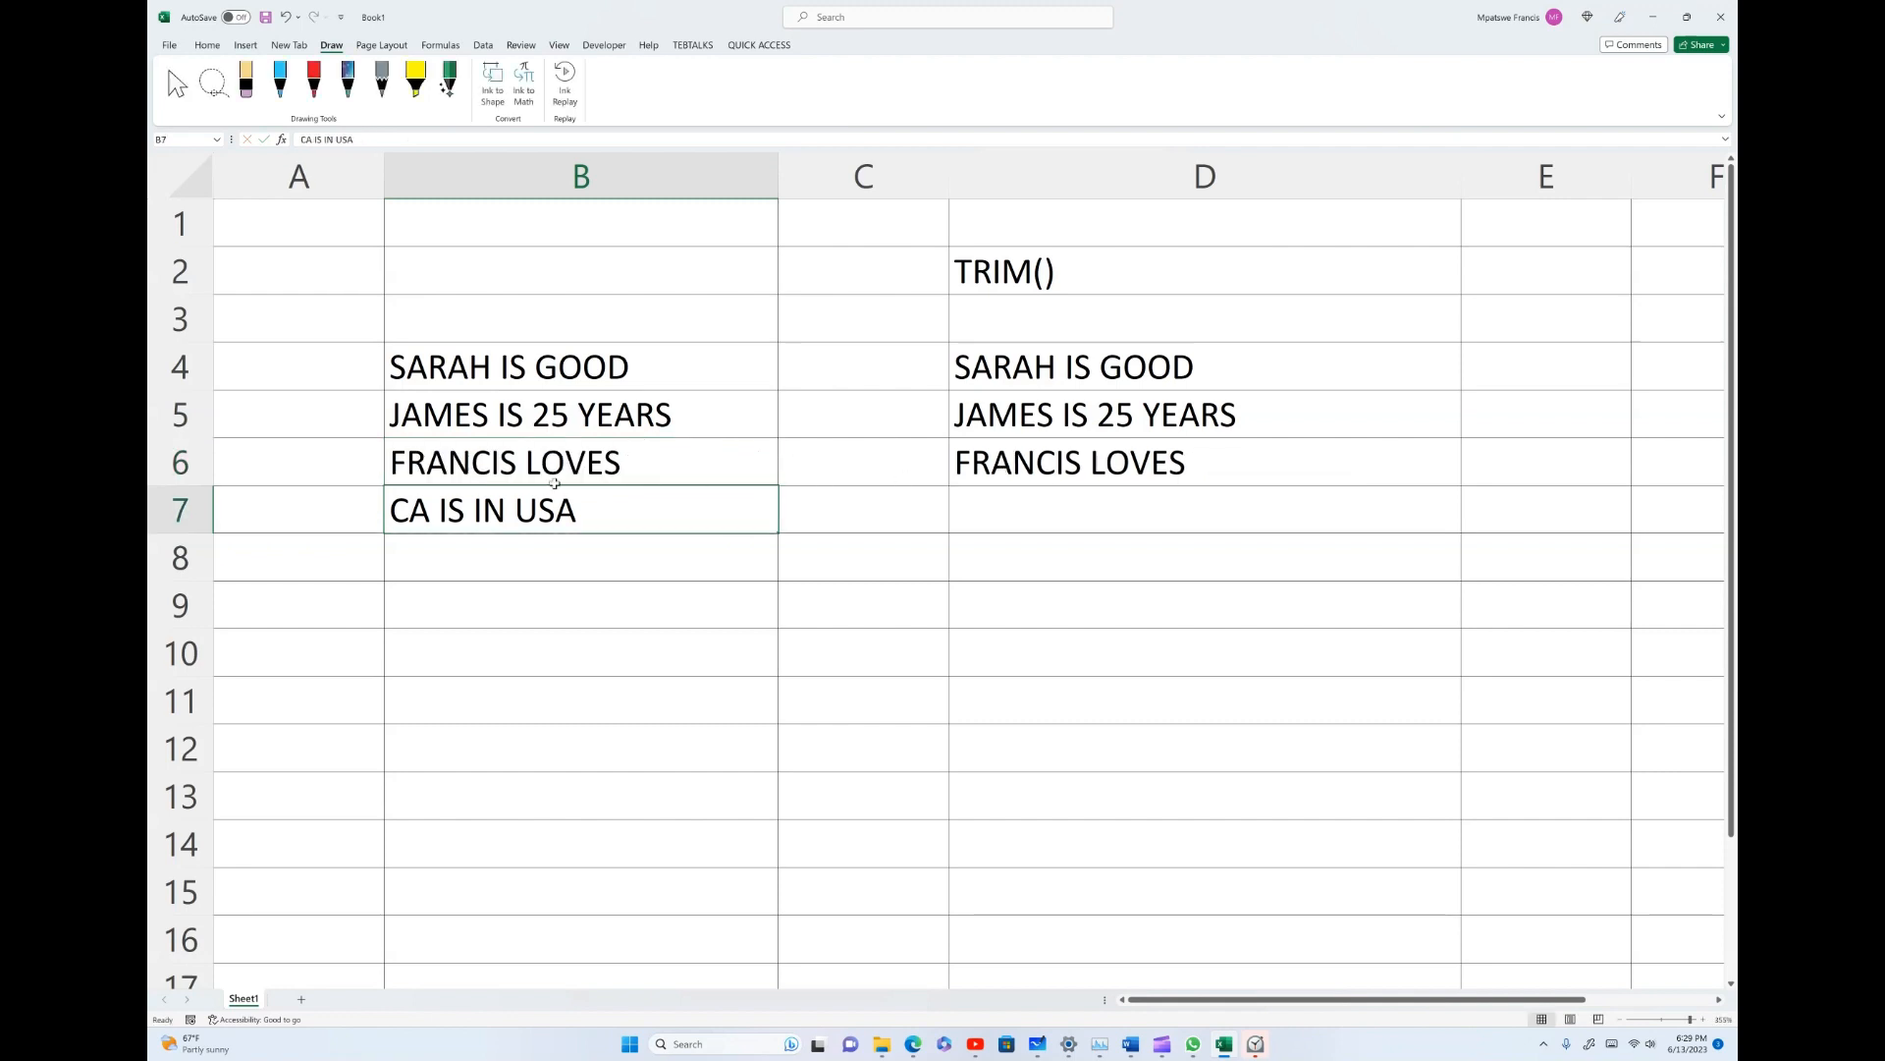
pyautogui.click(1046, 459)
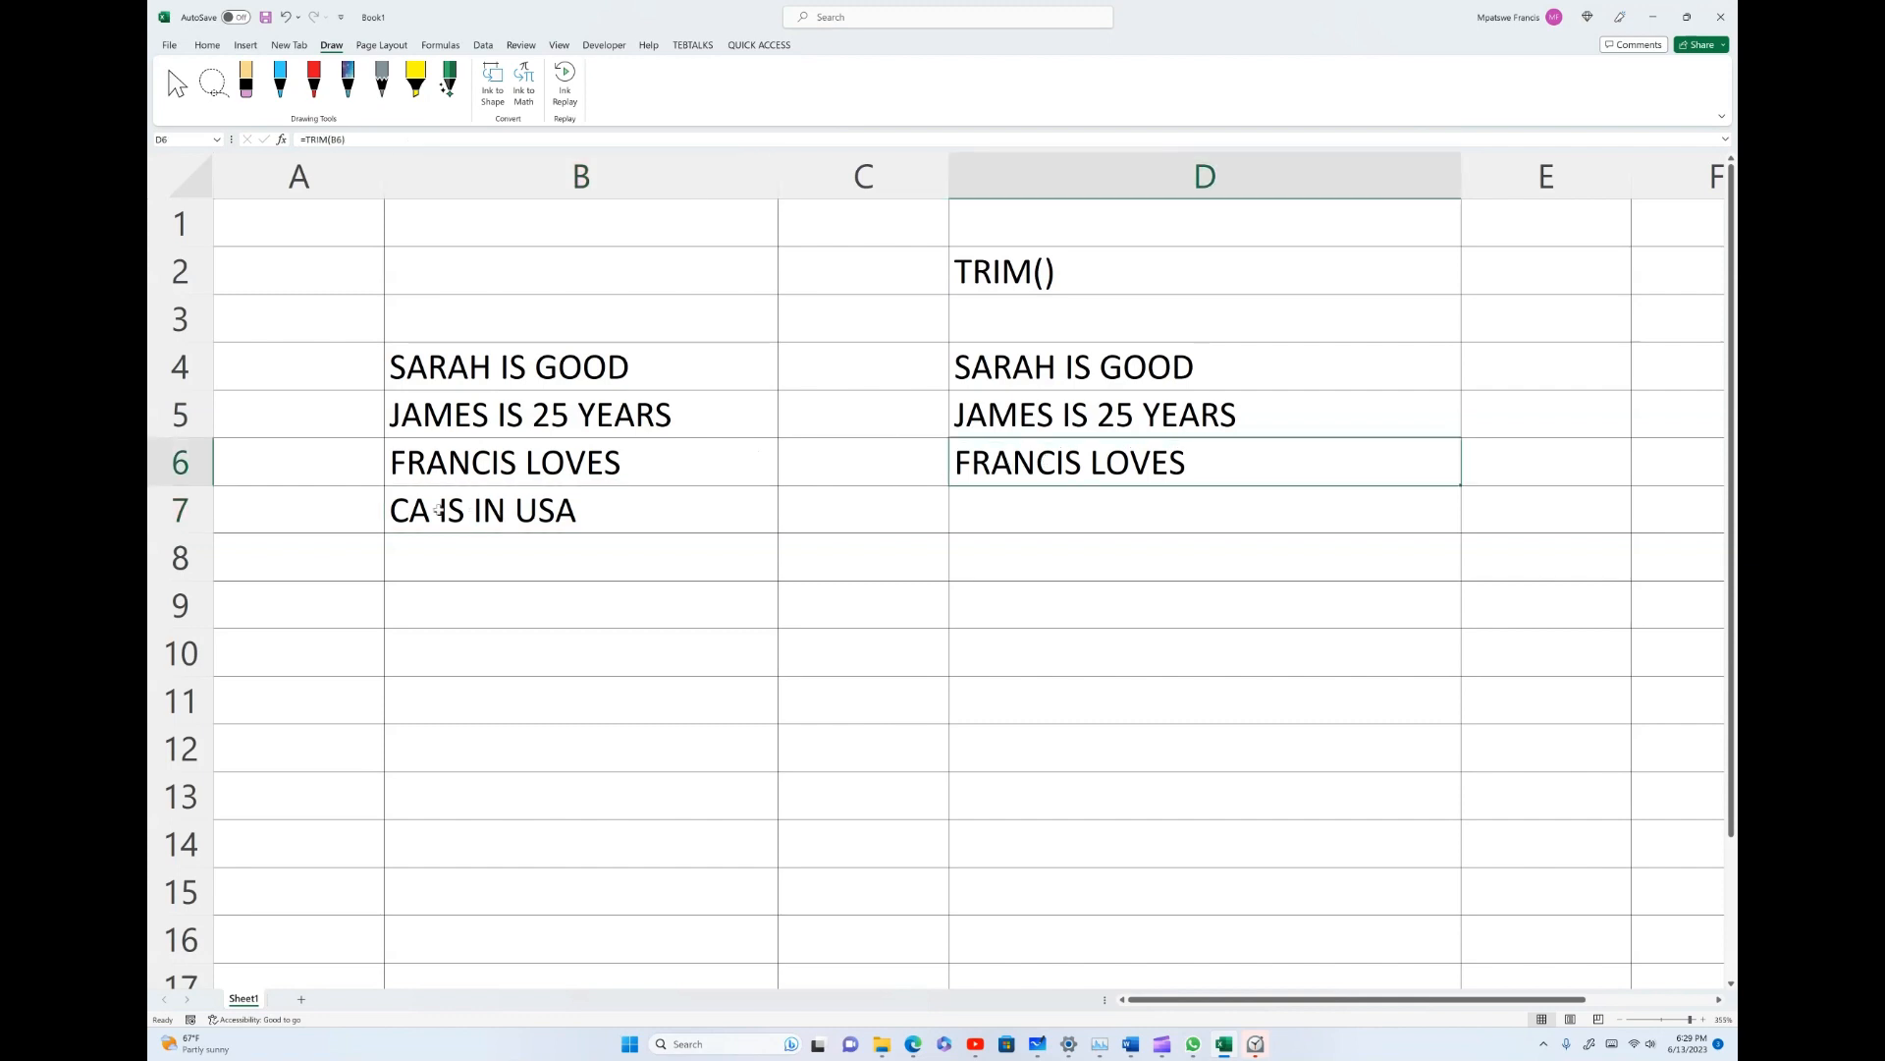
# Step: Enter the formula =TRIM(B7) in D7 to trim the fourth sample sentence
pyautogui.click(986, 510)
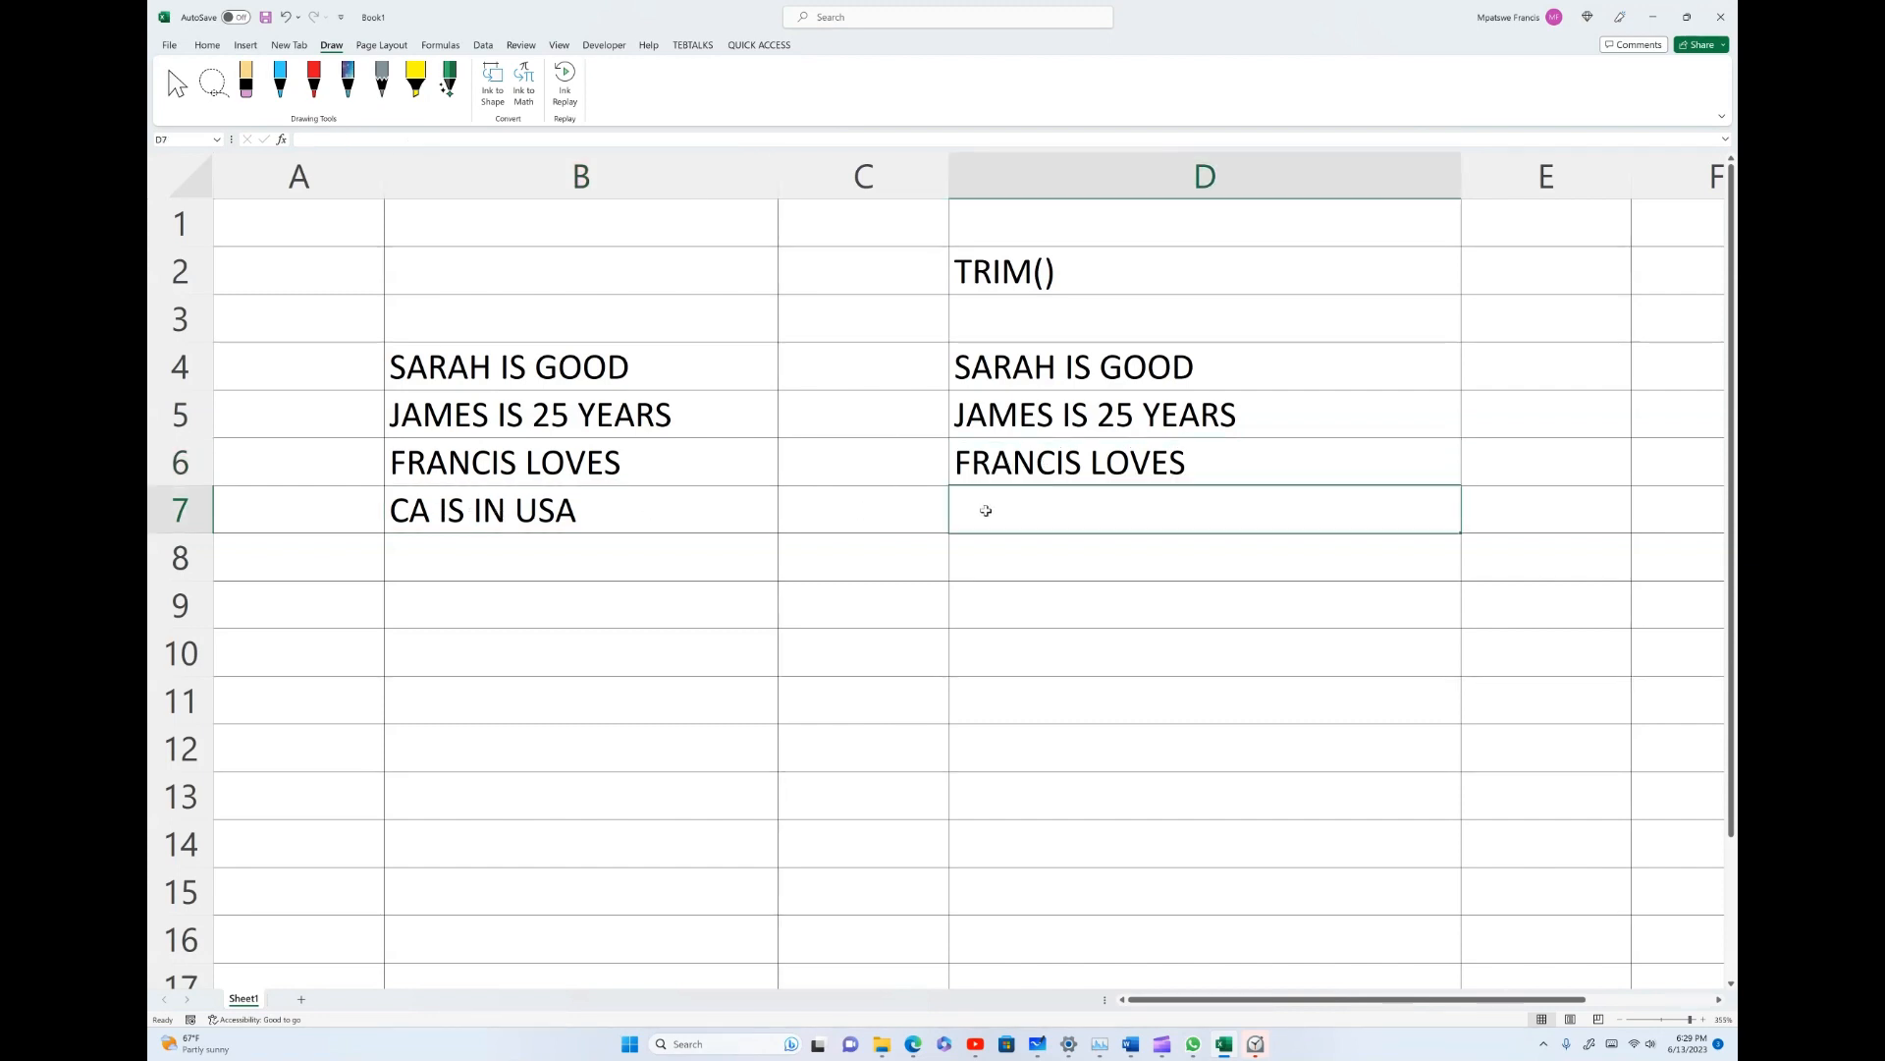
pyautogui.write('=TR')
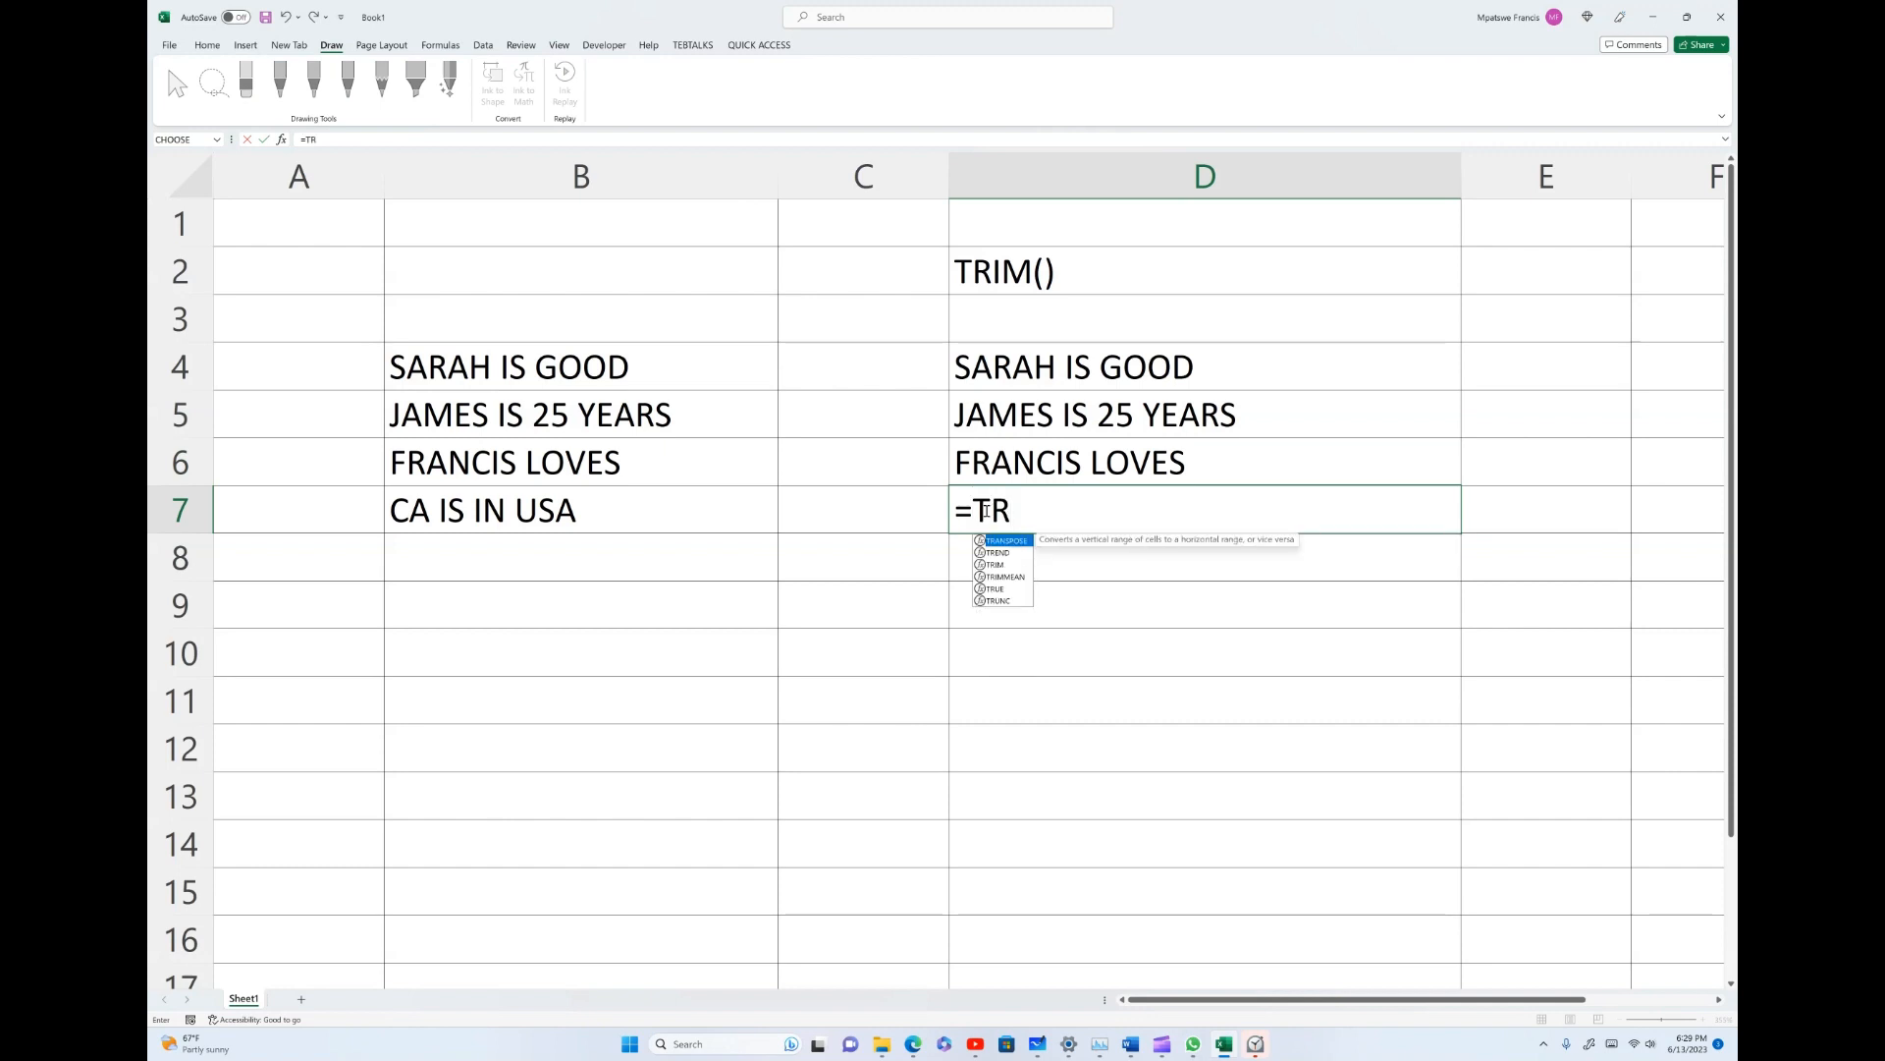
pyautogui.write('I')
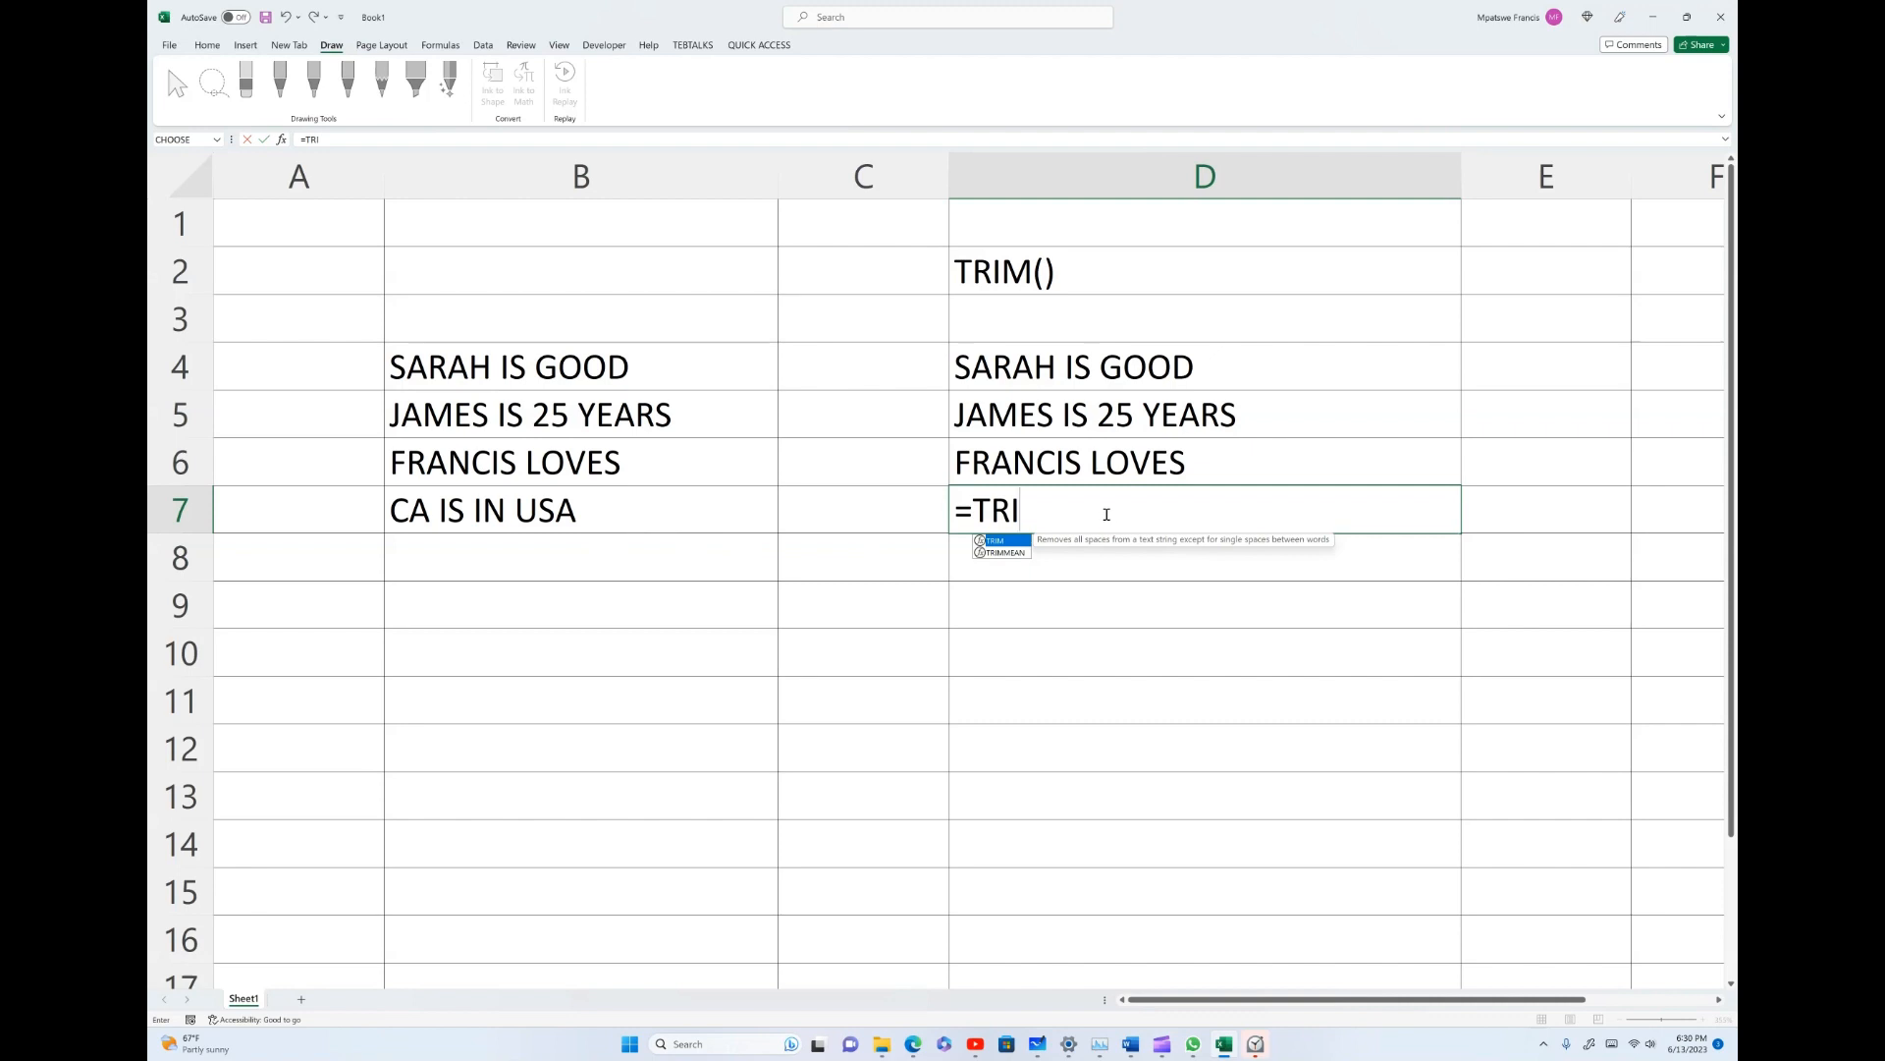
pyautogui.doubleClick(985, 542)
pyautogui.click(557, 513)
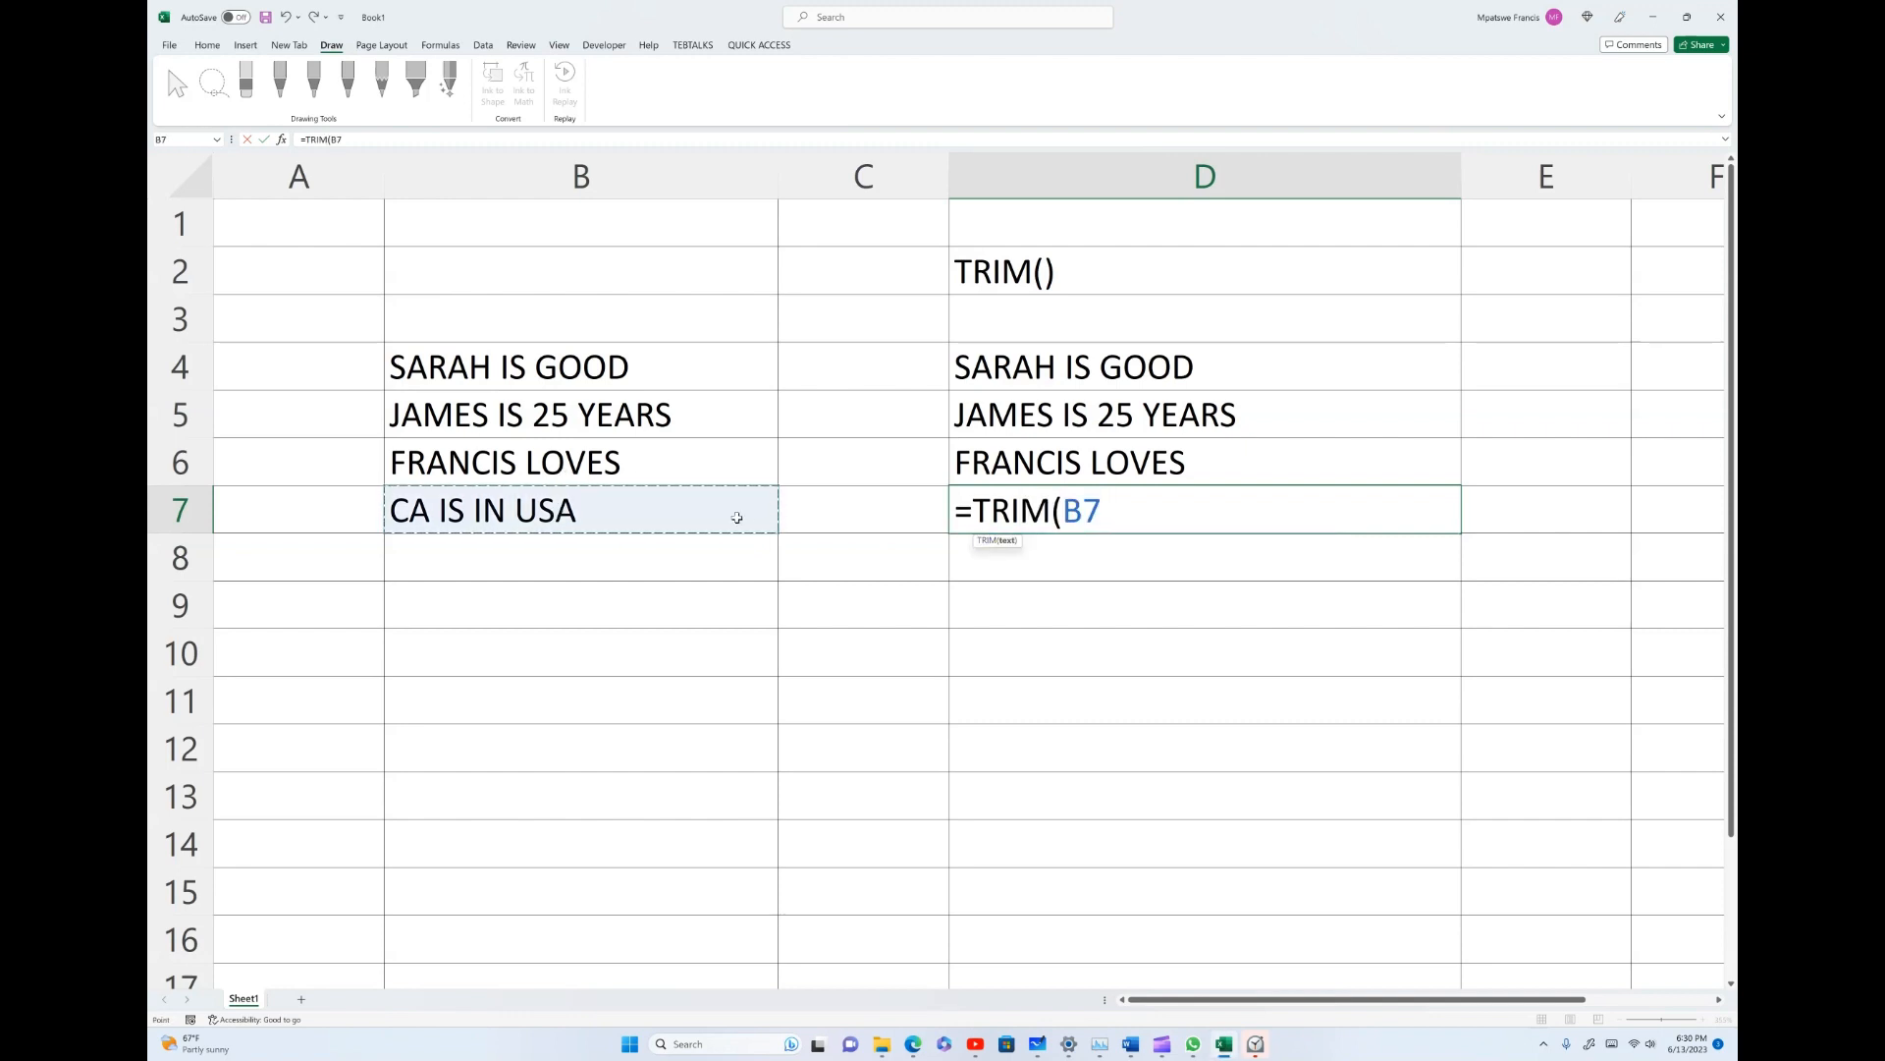
pyautogui.write(')')
pyautogui.press('Return')
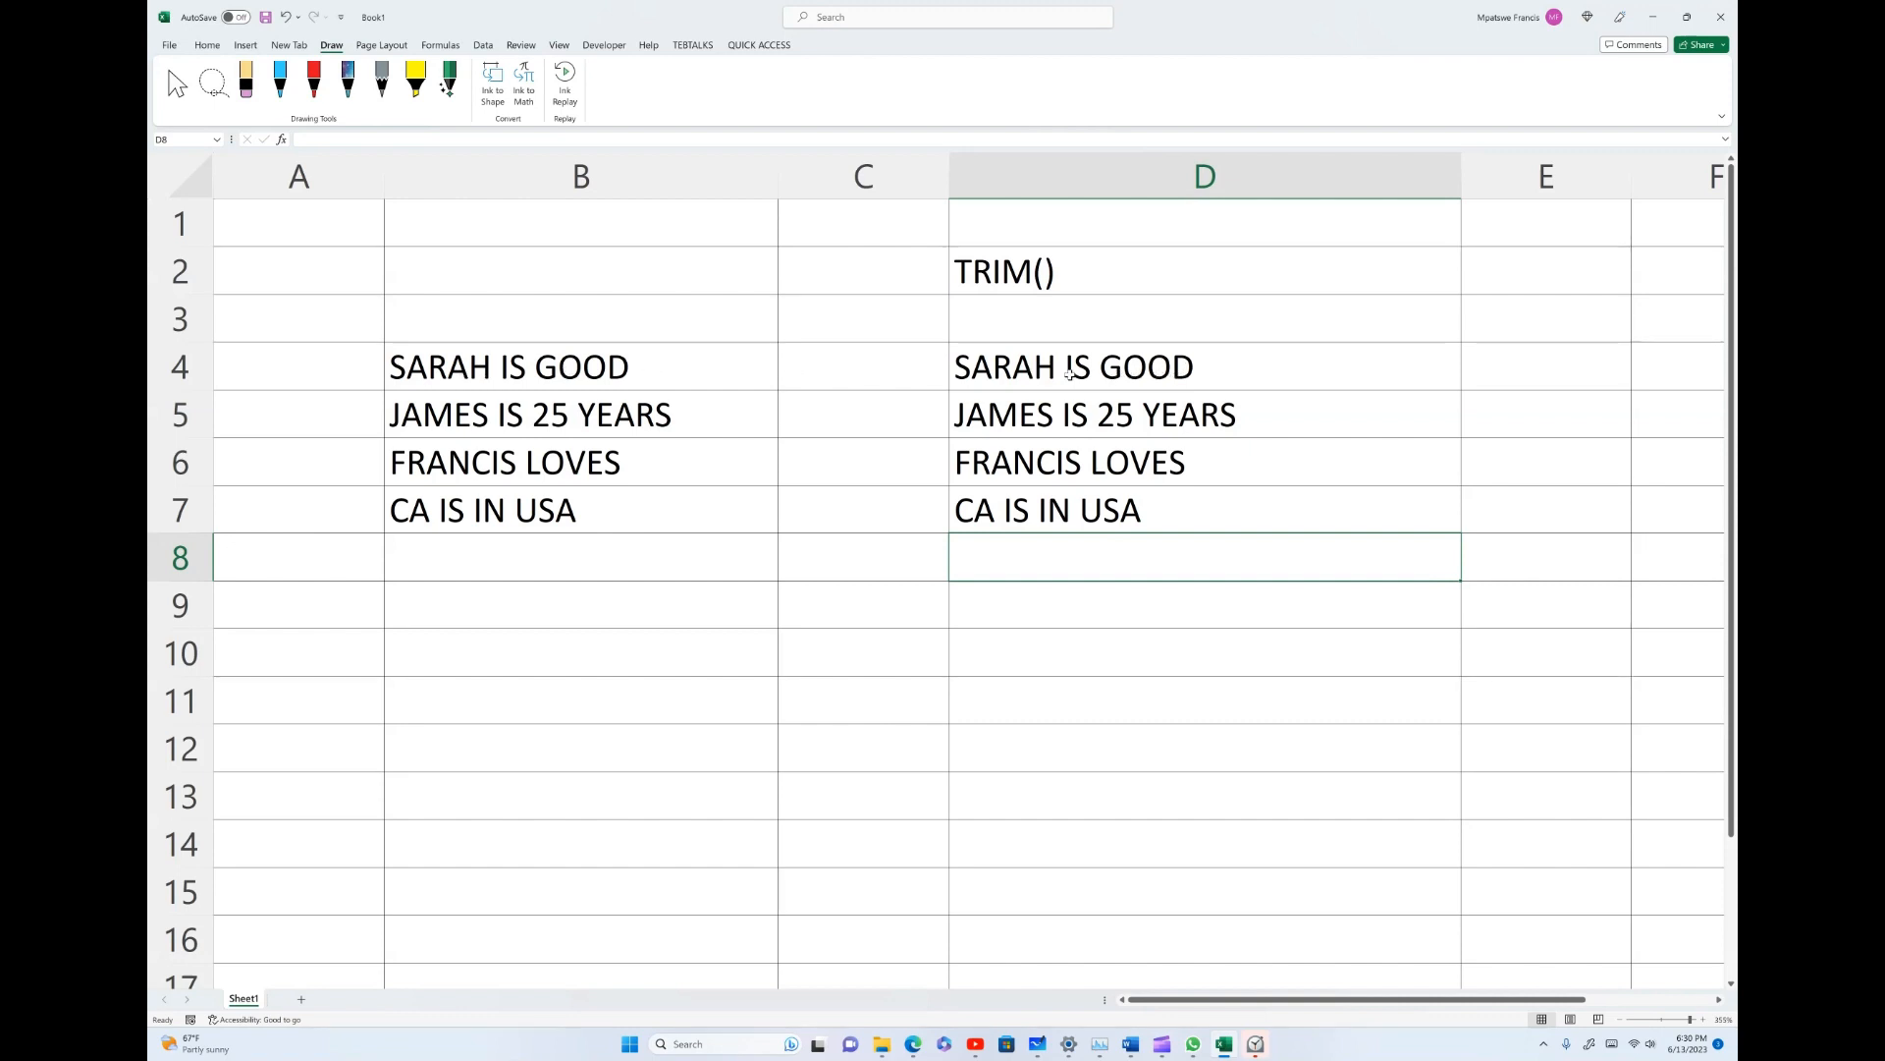
# Step: Add several extra spaces before and after the word IS in the sentence in B4
pyautogui.click(526, 368)
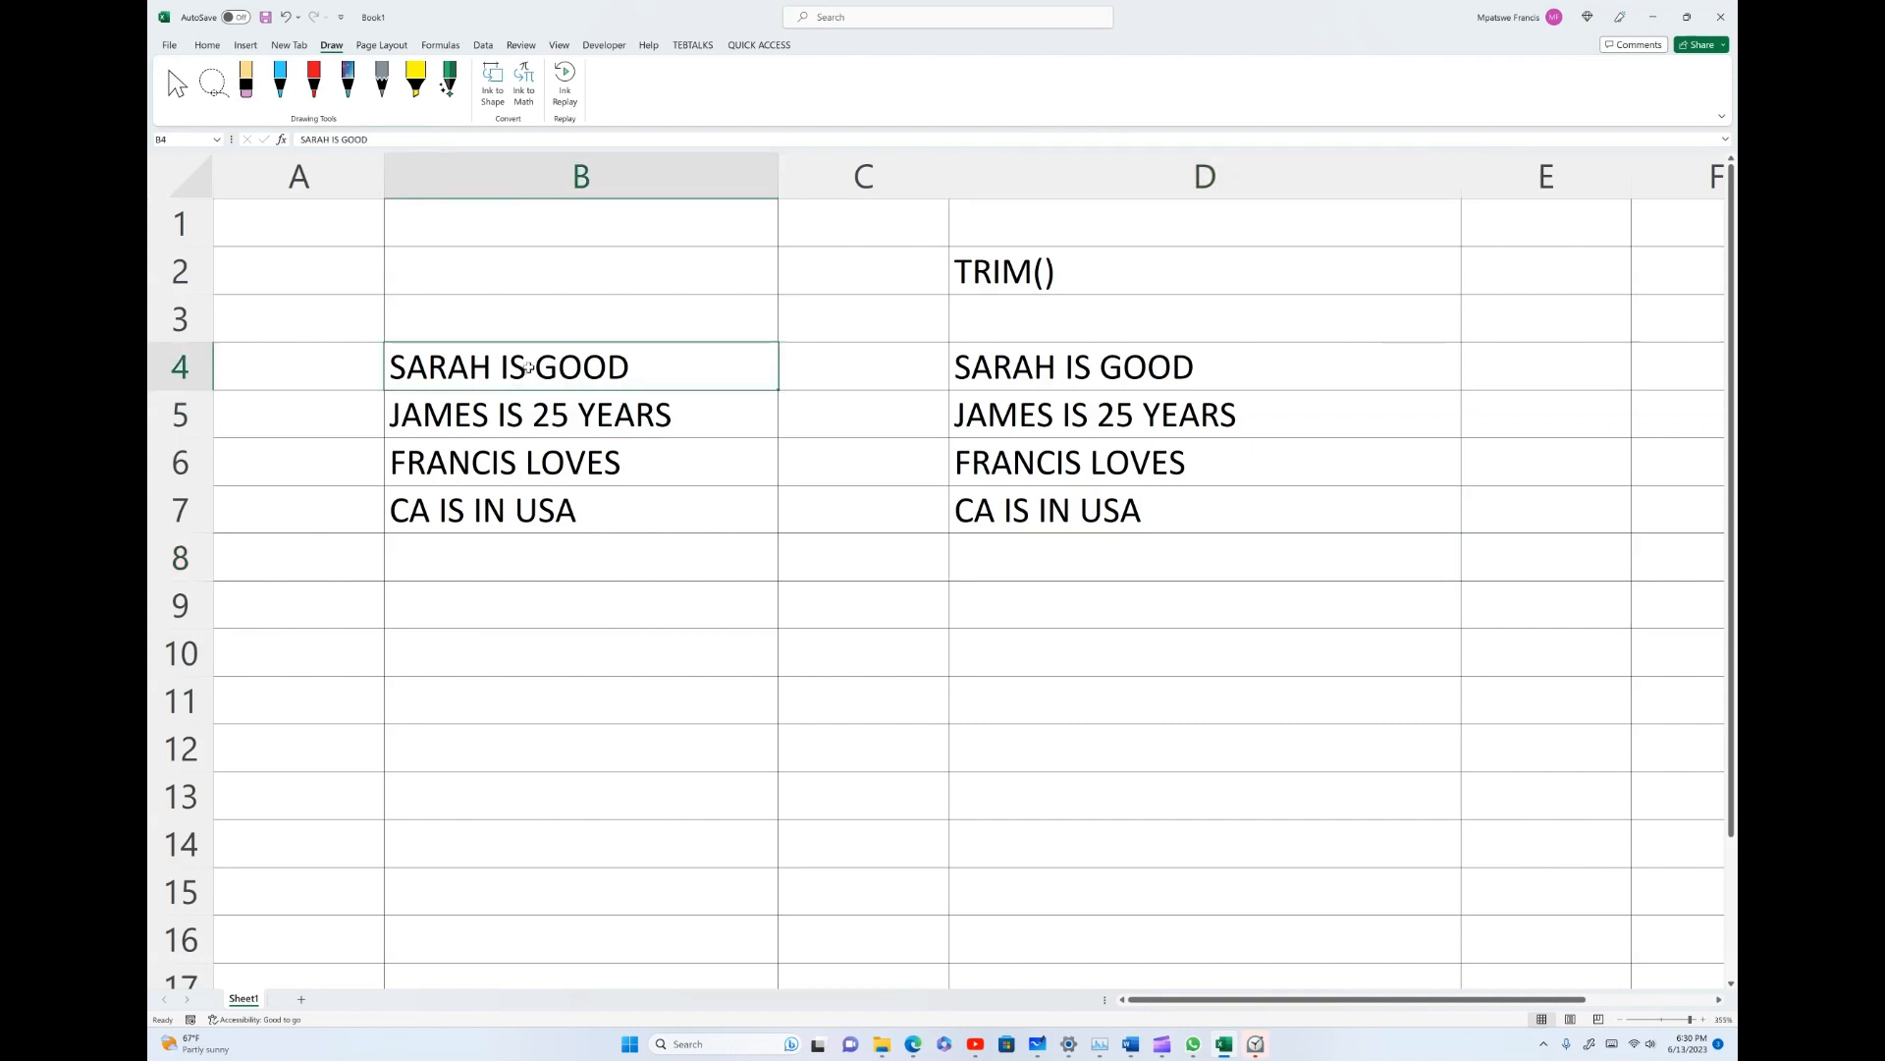
pyautogui.doubleClick(527, 367)
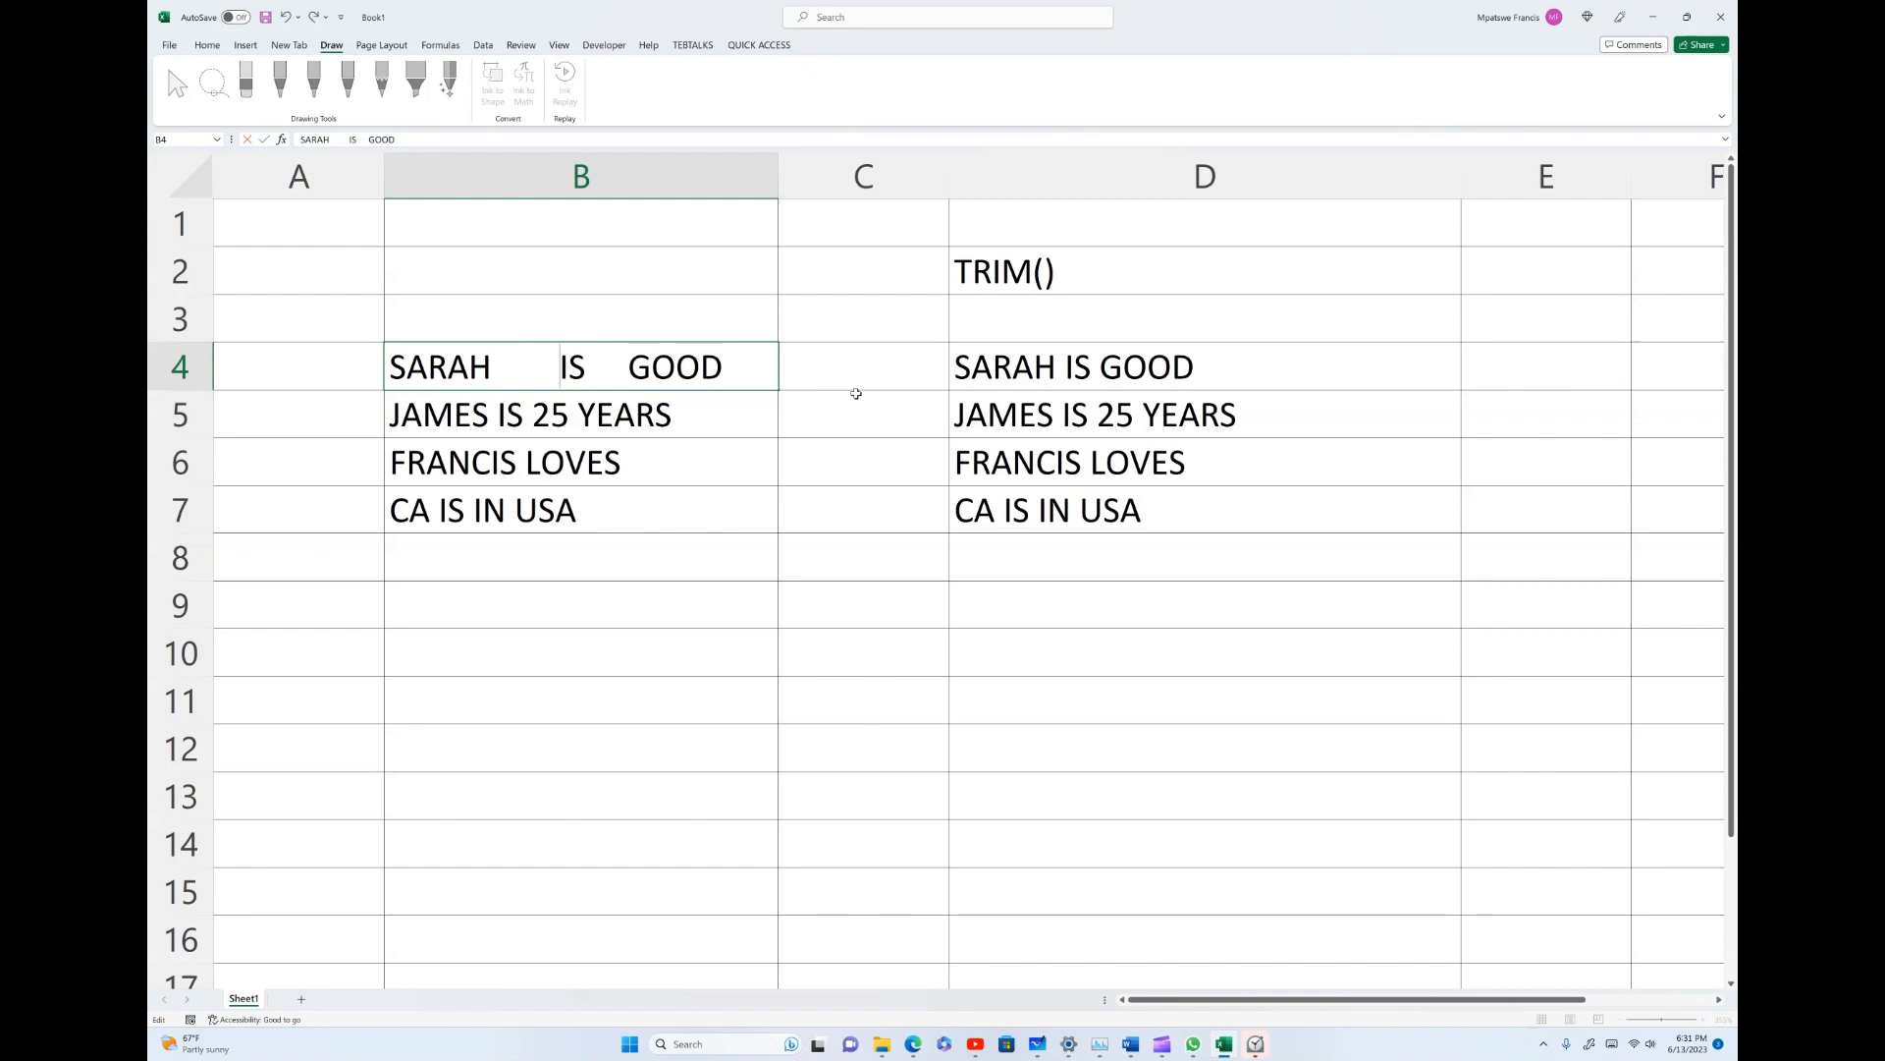
pyautogui.press('Return')
pyautogui.click(742, 363)
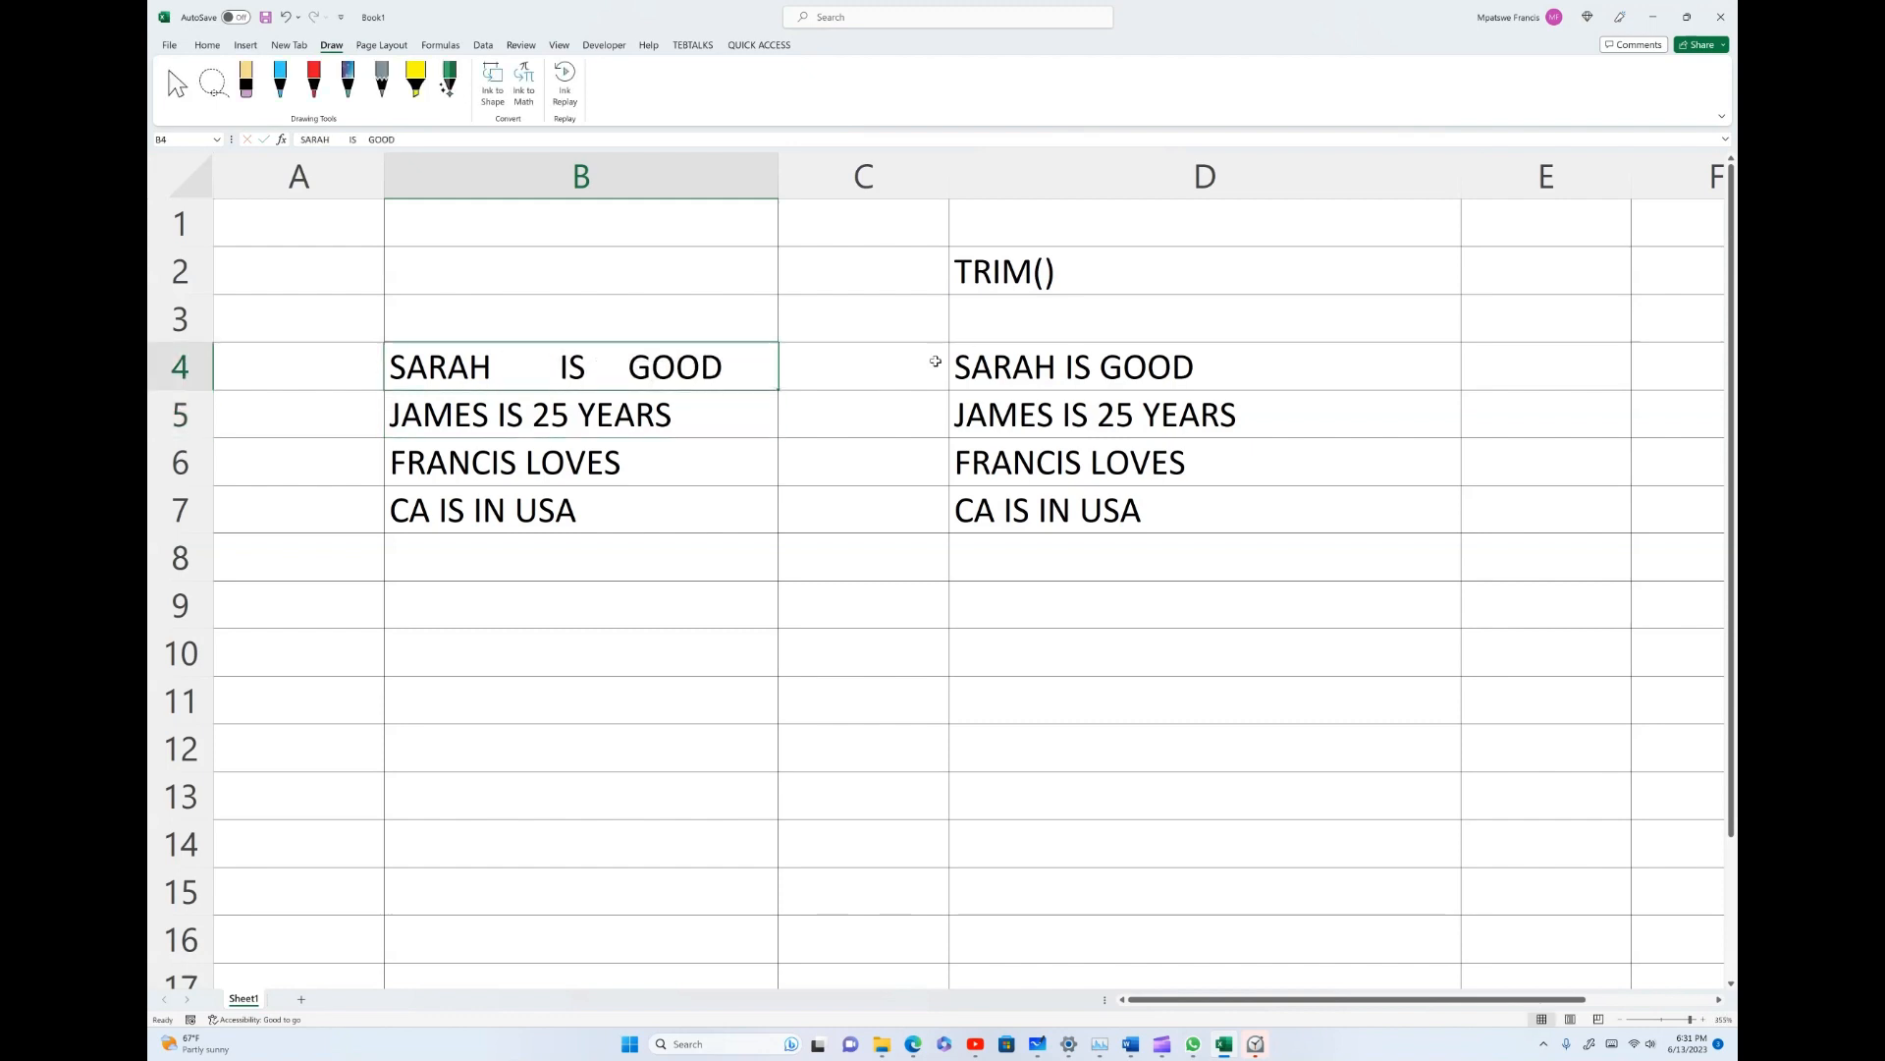
# Step: Clear the existing TRIM formula from cell D4
pyautogui.click(1077, 364)
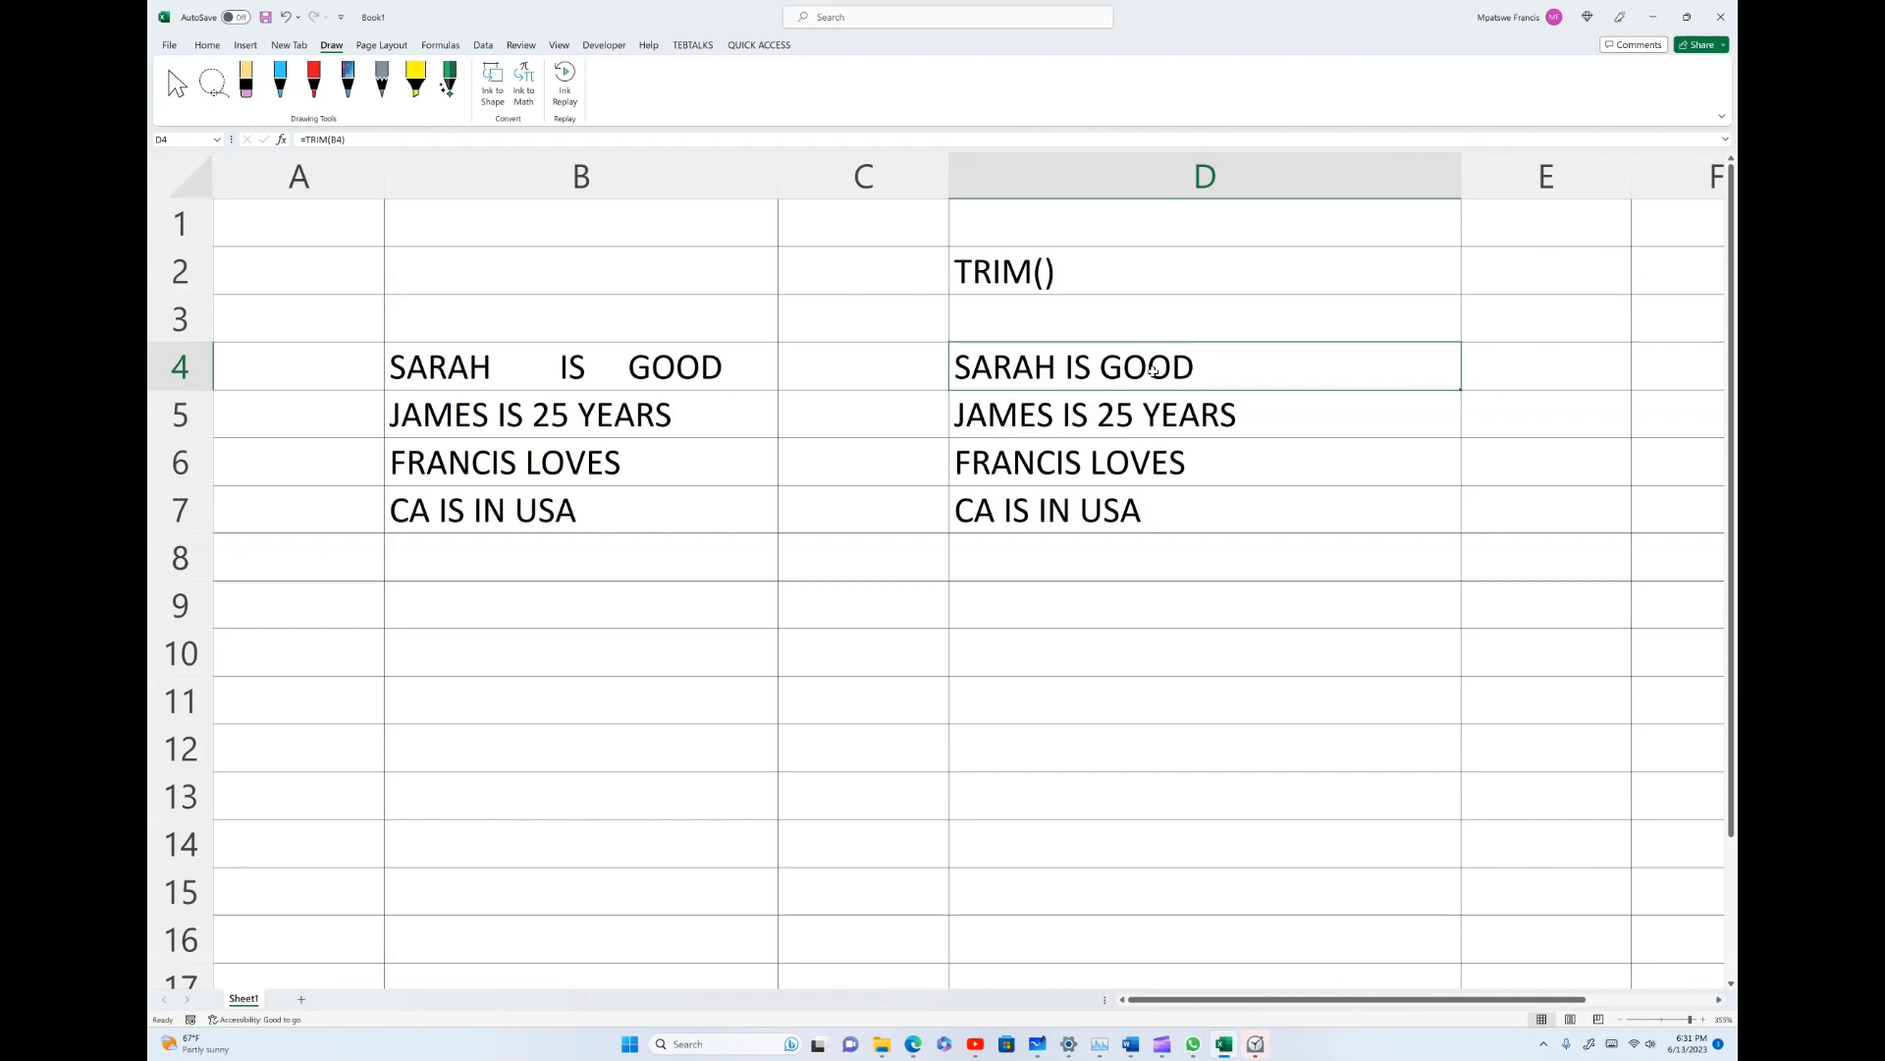
pyautogui.press('Delete')
pyautogui.click(1149, 605)
pyautogui.click(1149, 644)
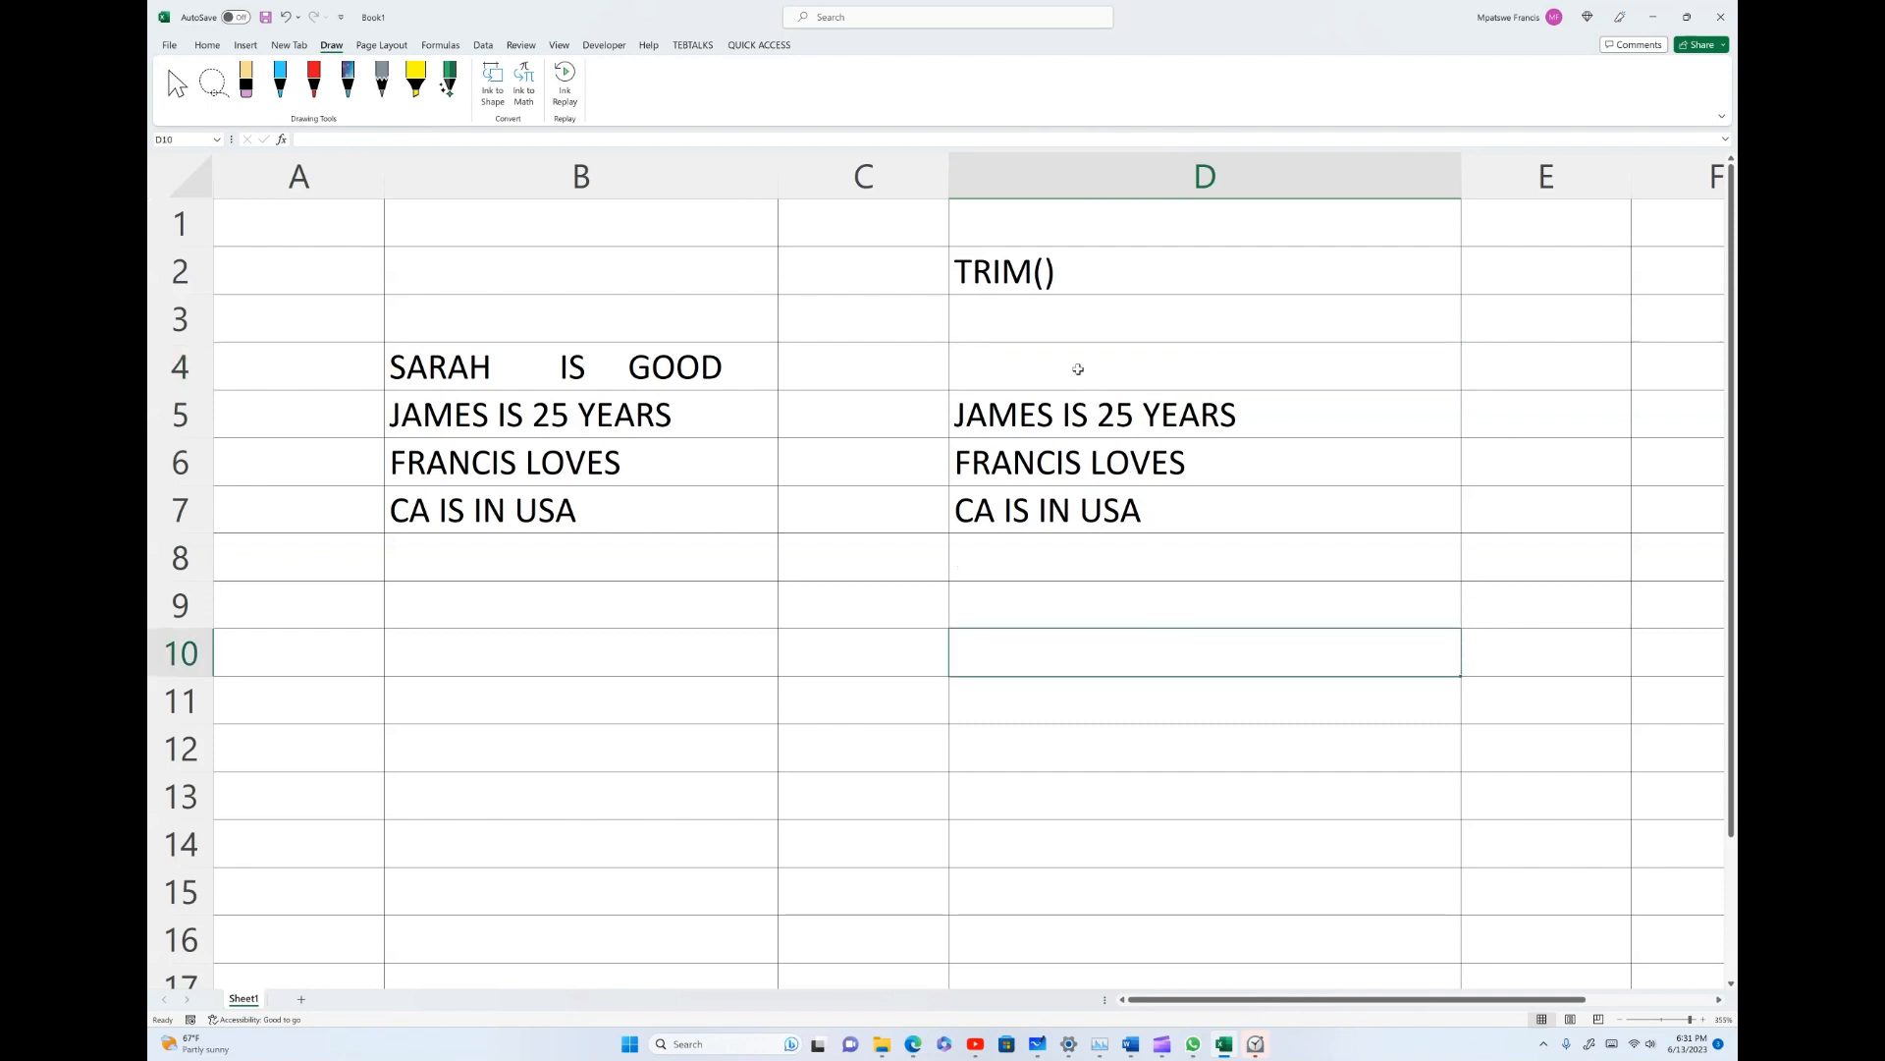
# Step: Enter the formula =TRIM(B4) in D4 to trim the first sentence with its extra inner spaces
pyautogui.click(1078, 368)
pyautogui.write('=')
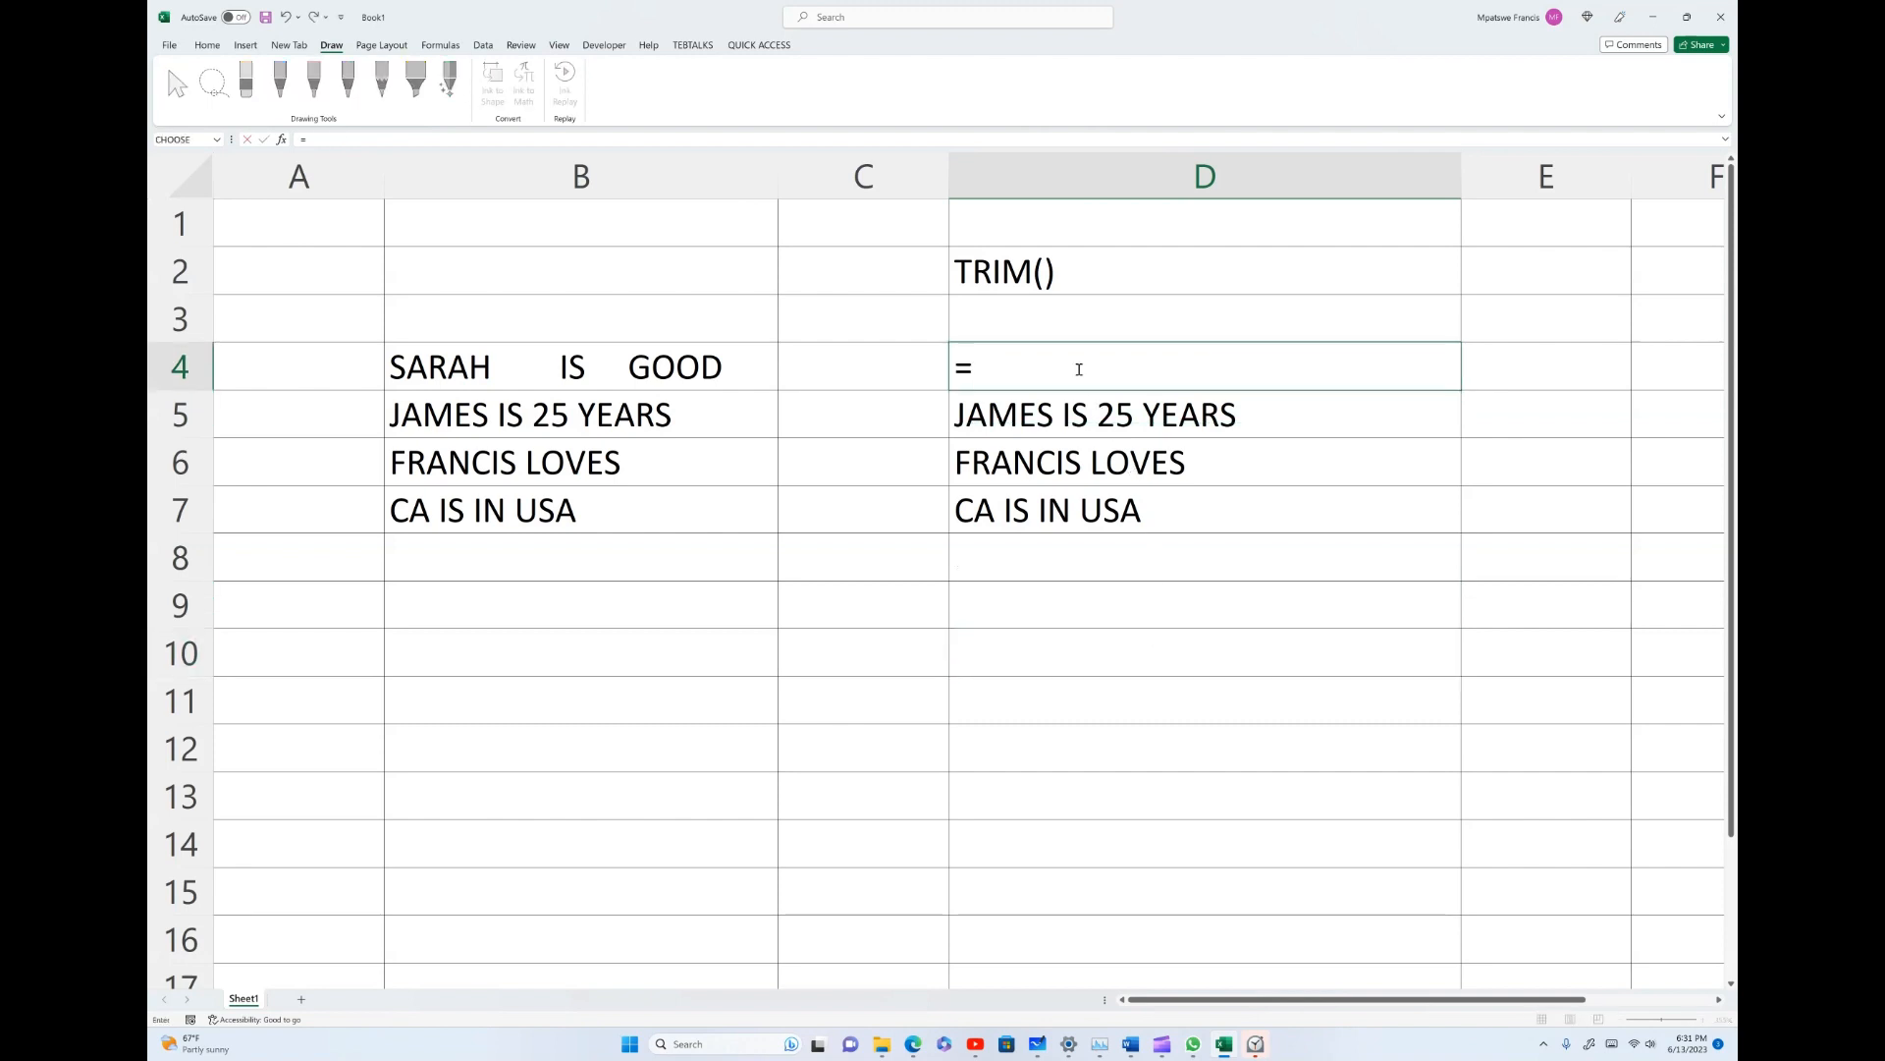
pyautogui.write('TR')
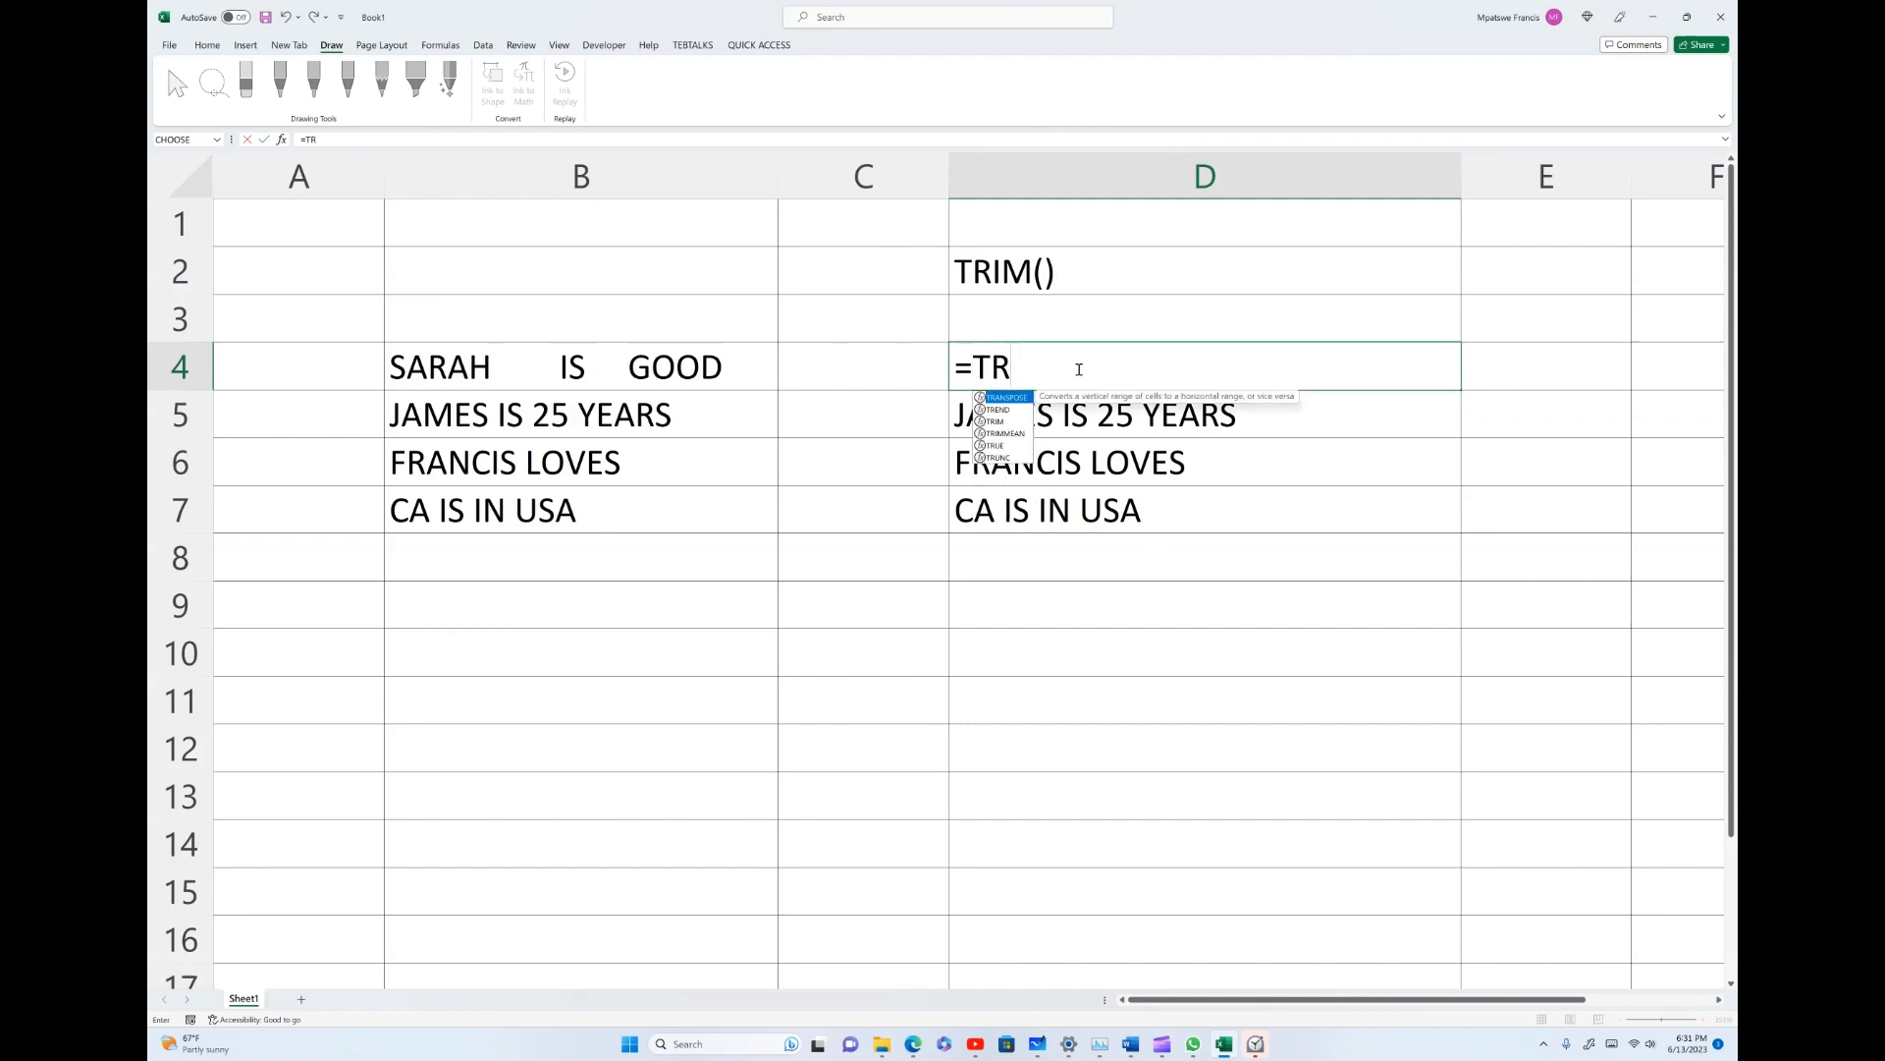
pyautogui.doubleClick(999, 420)
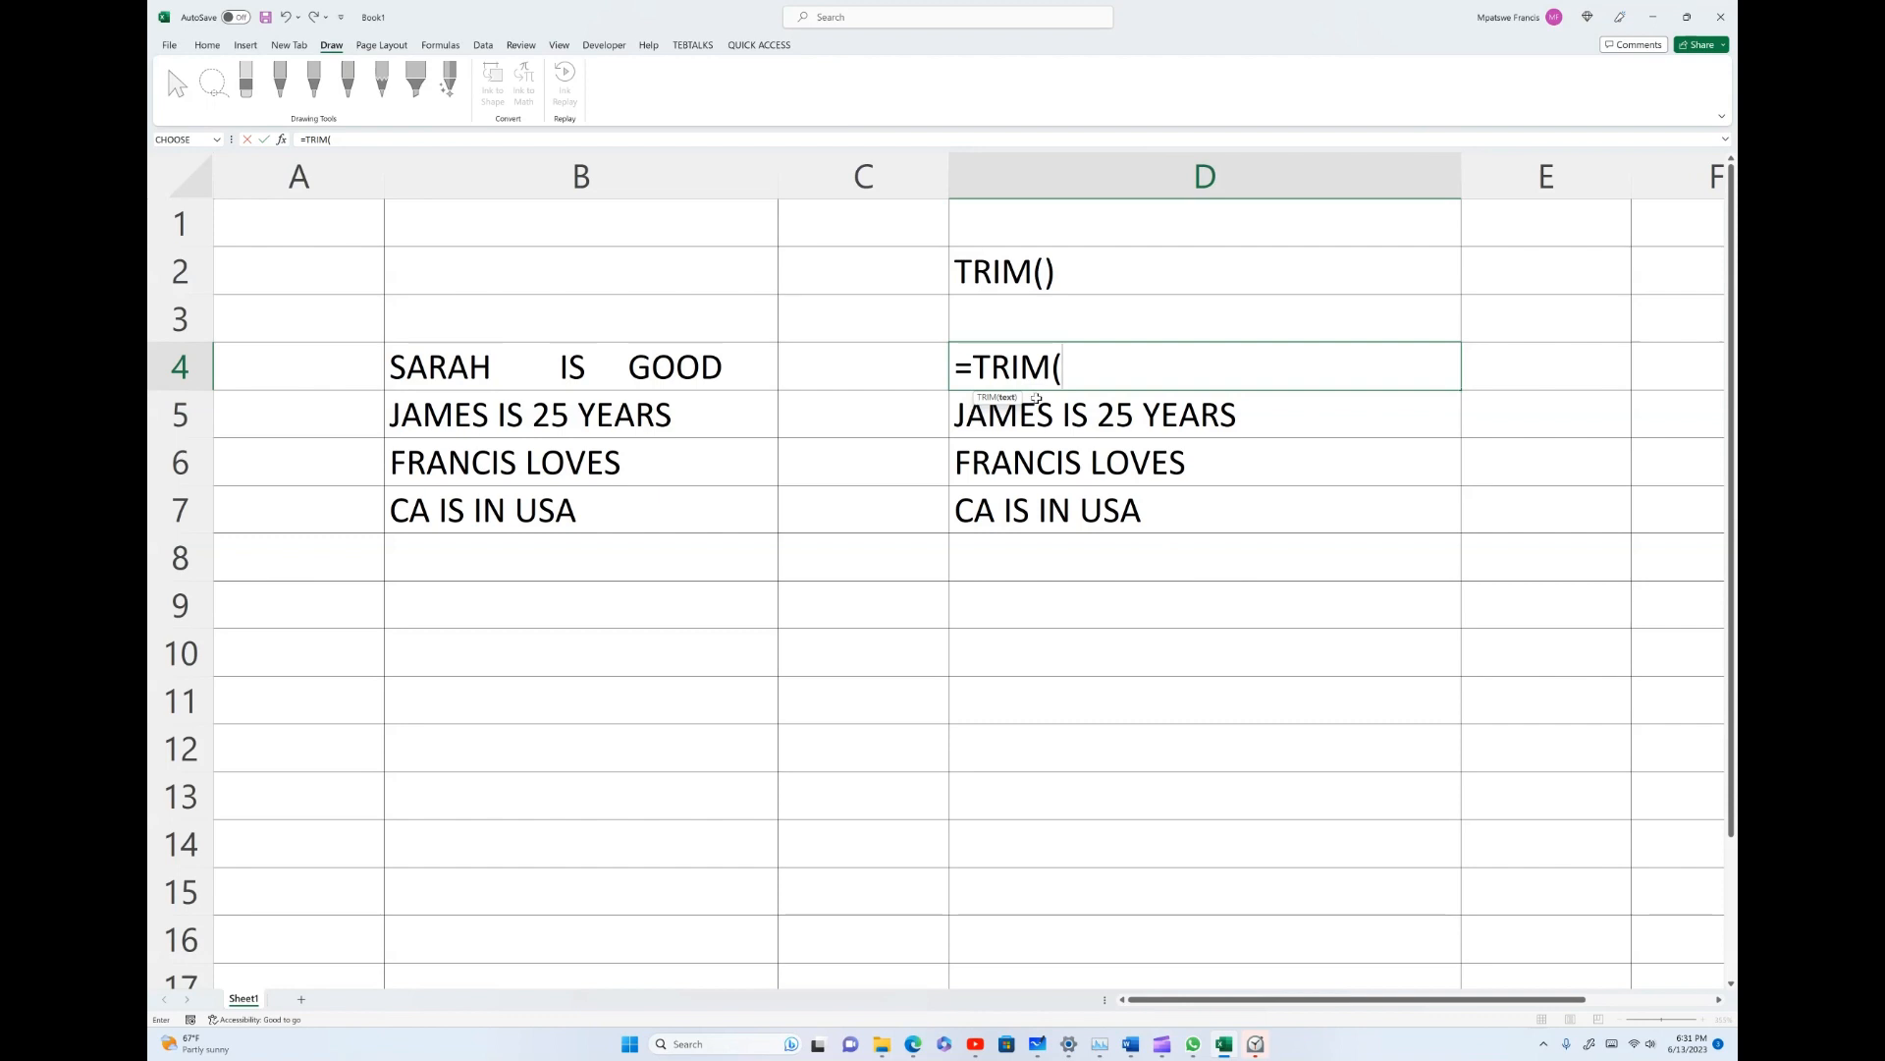
pyautogui.click(630, 366)
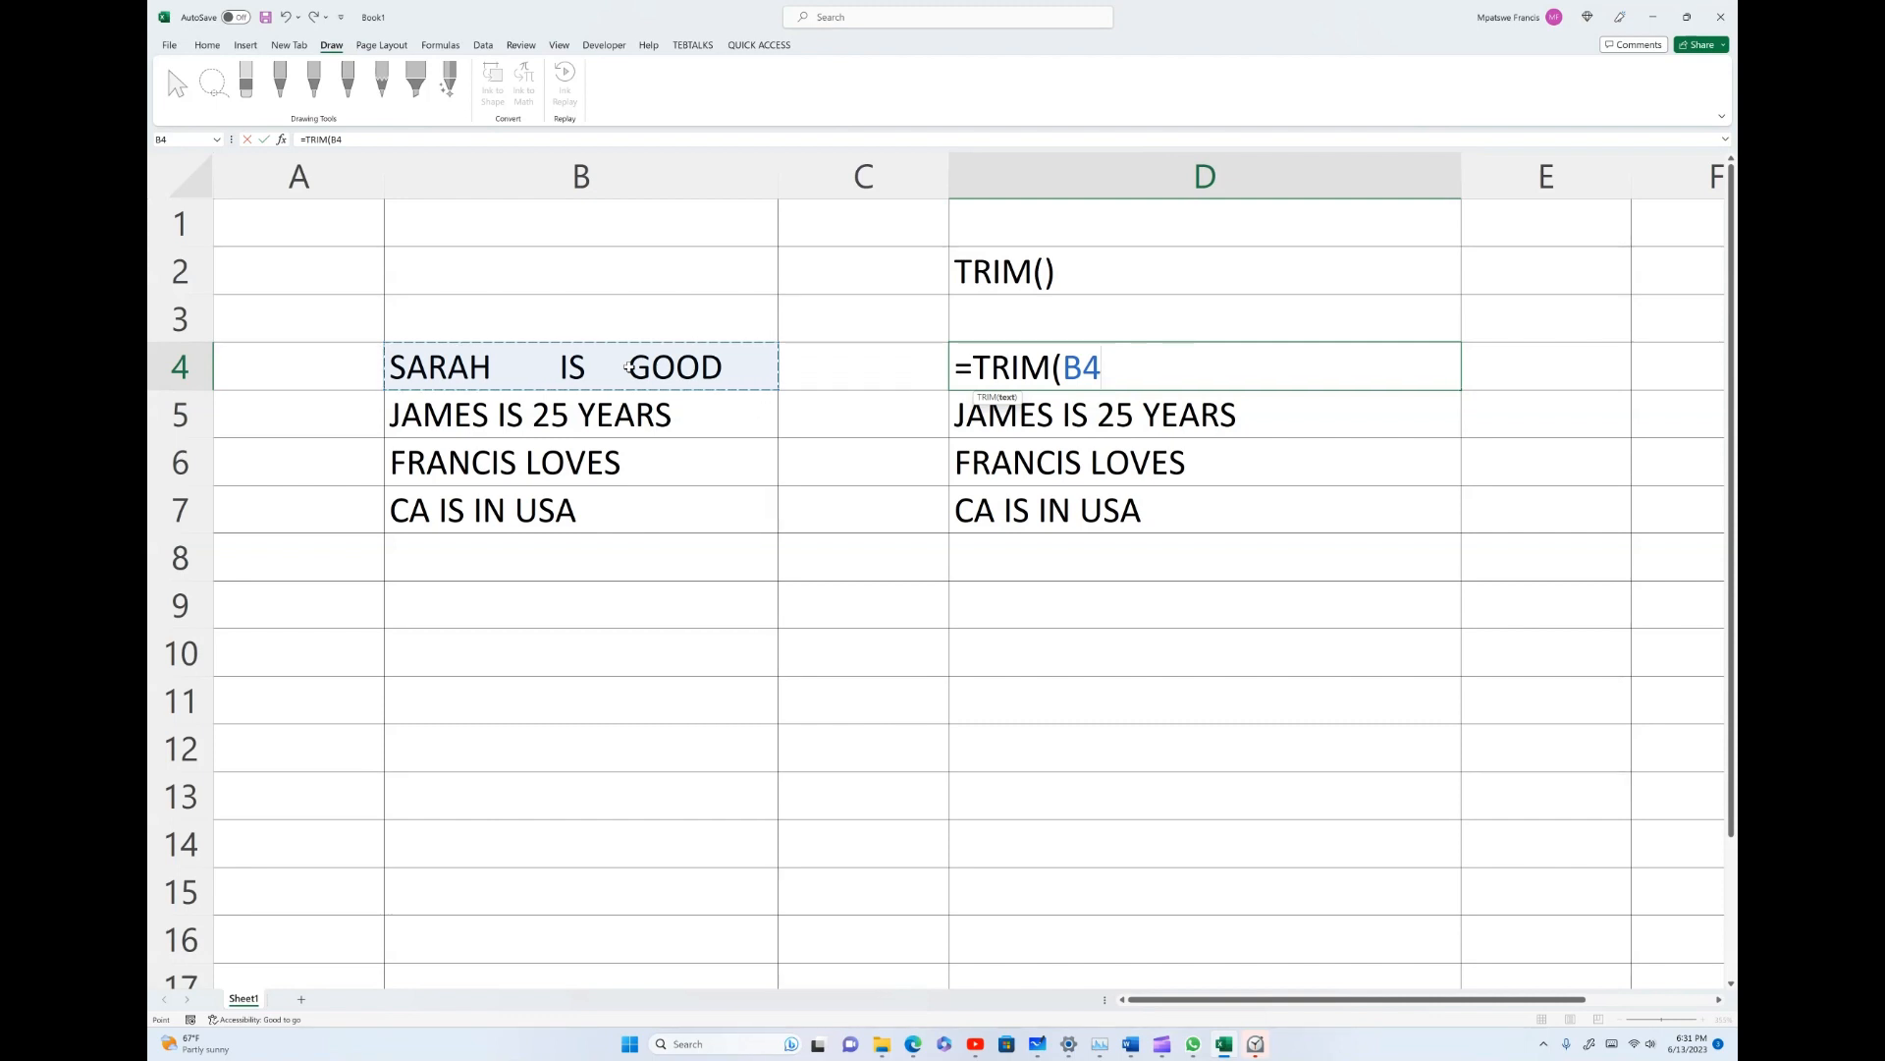
pyautogui.write(')')
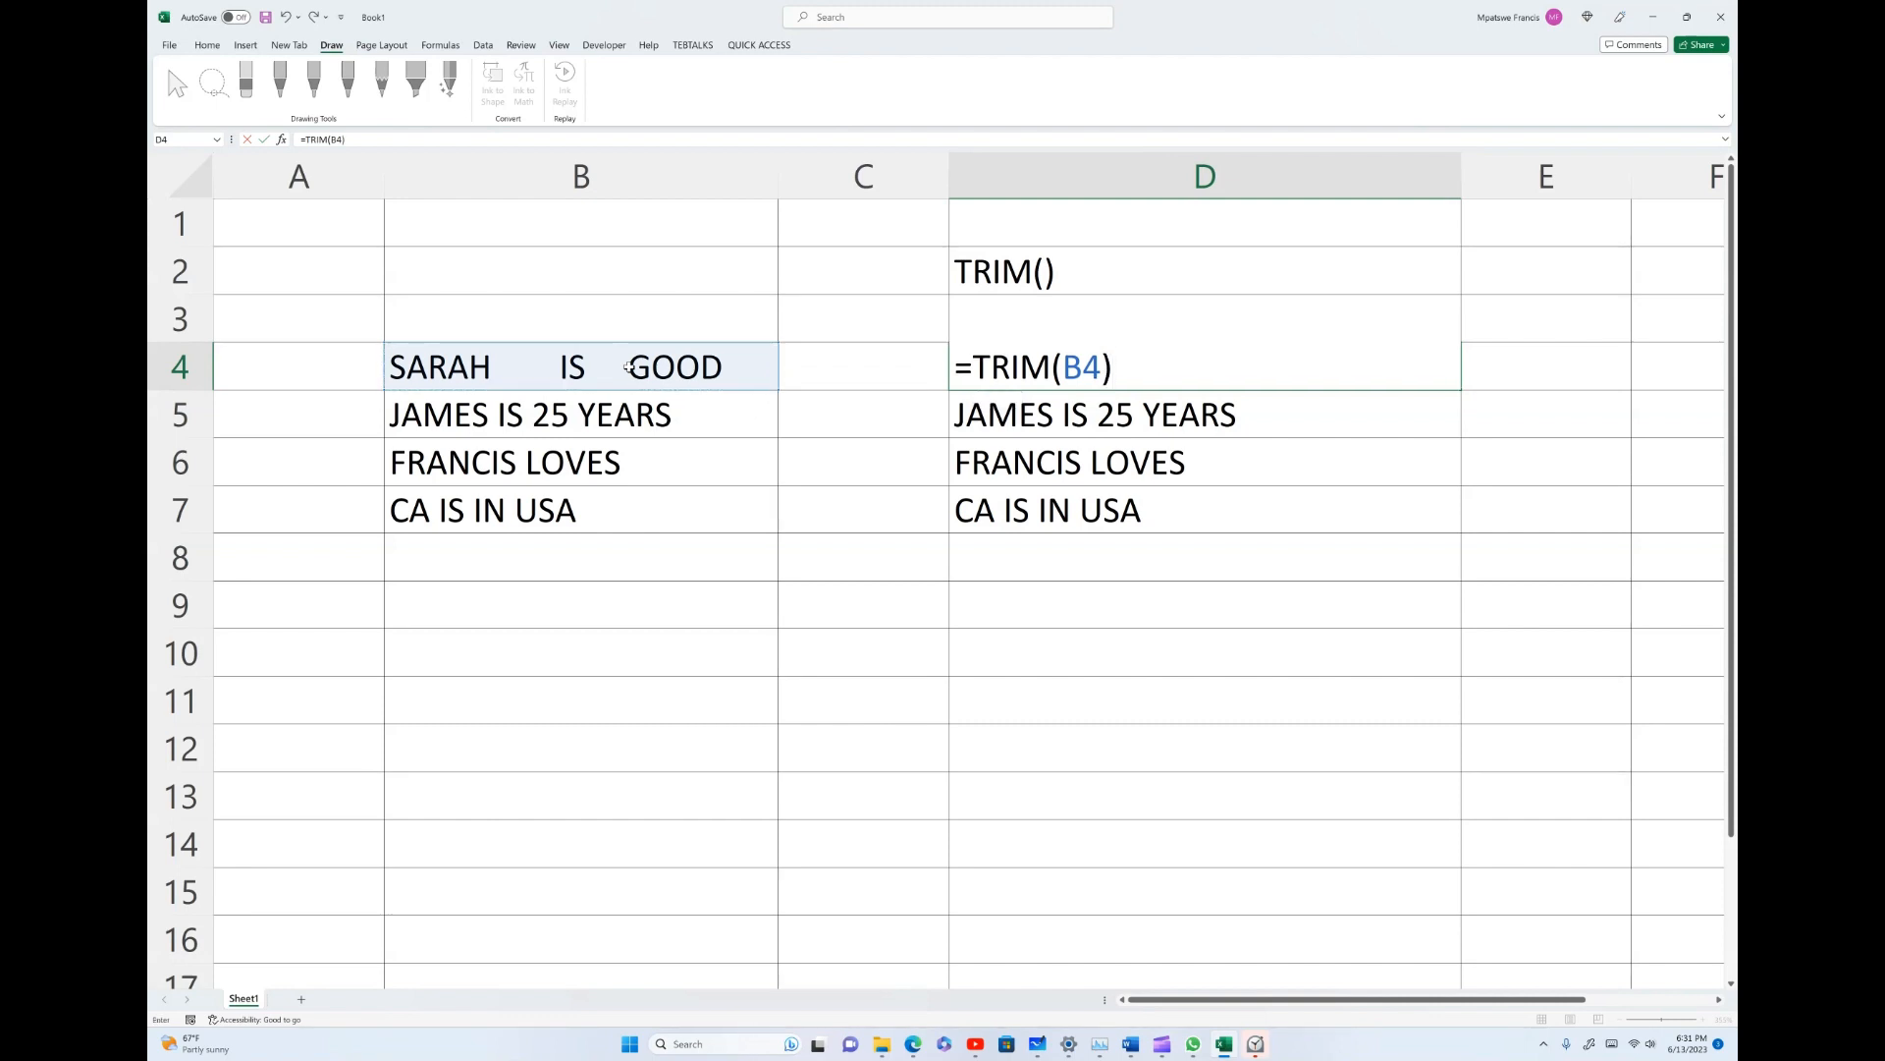
pyautogui.press('Return')
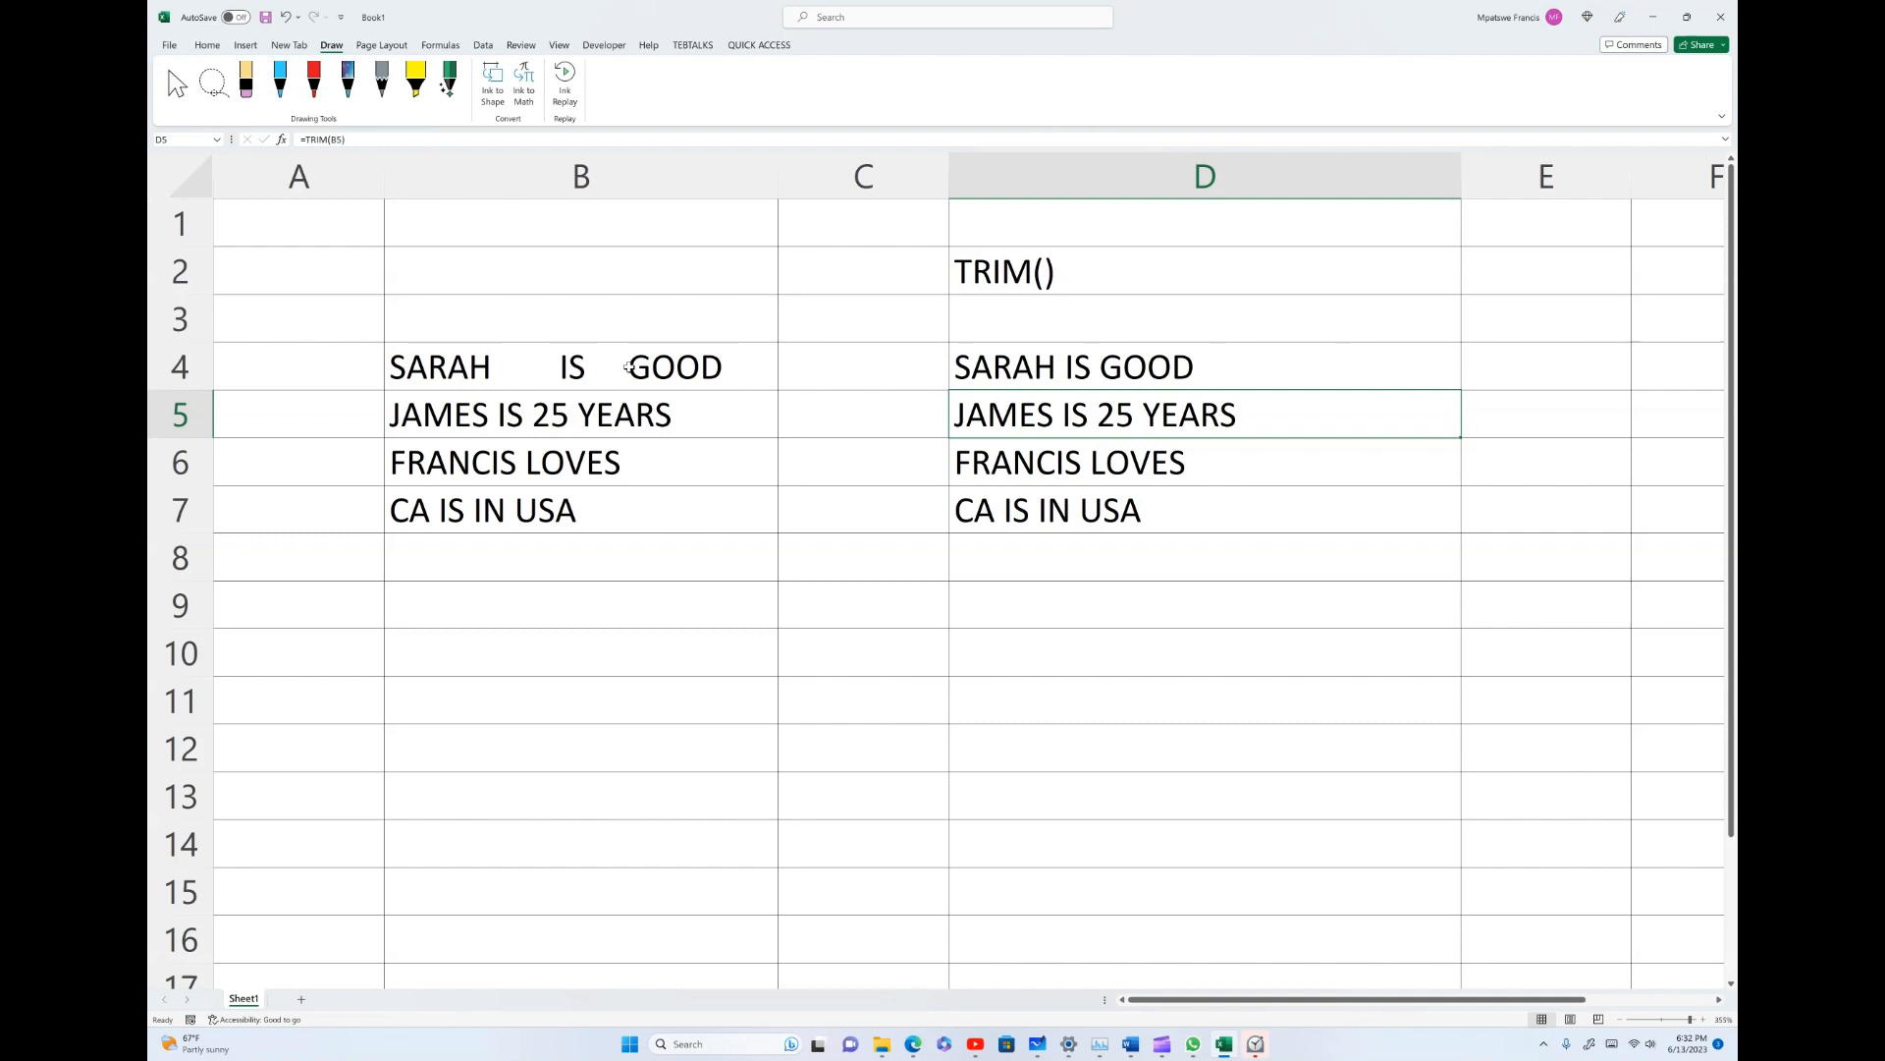
# Step: Enter the text A GIRL in B9 and widen the gap between the two words with many extra spaces
pyautogui.click(442, 613)
pyautogui.write('A           ')
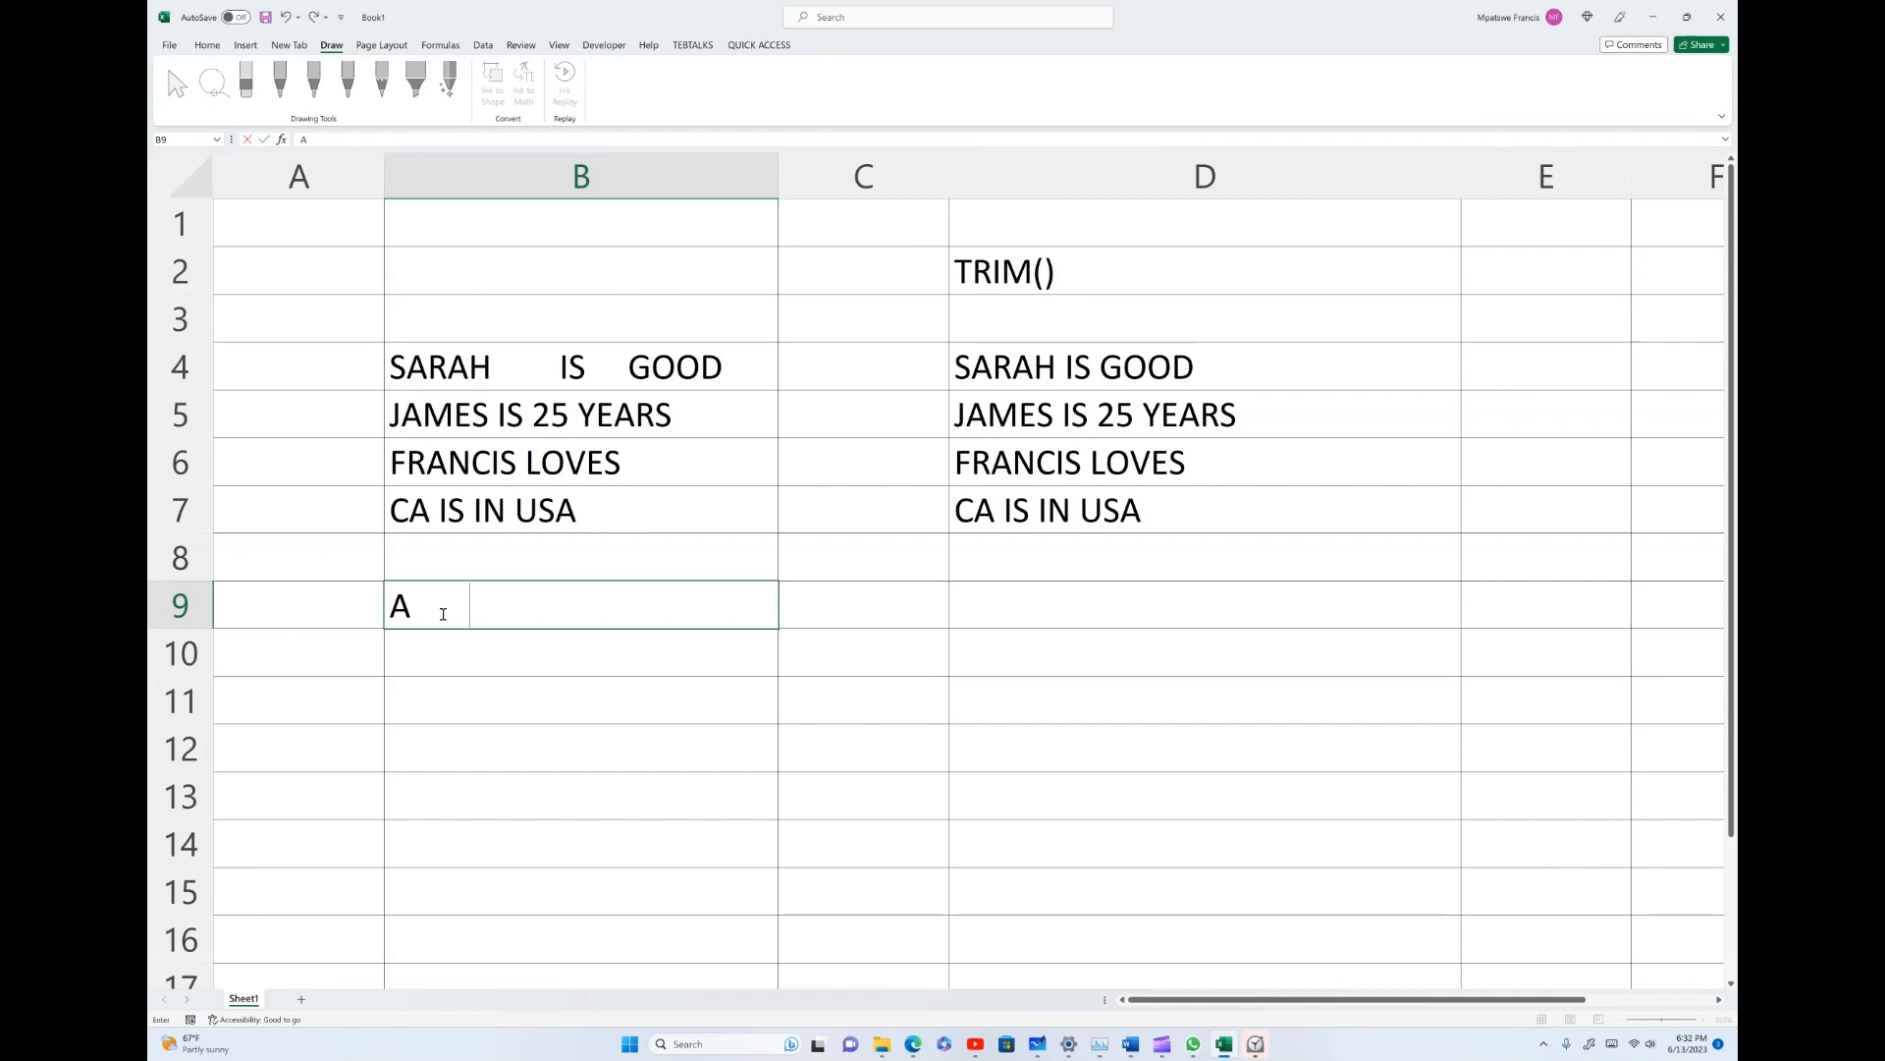
pyautogui.write('GIRL')
pyautogui.click(1011, 606)
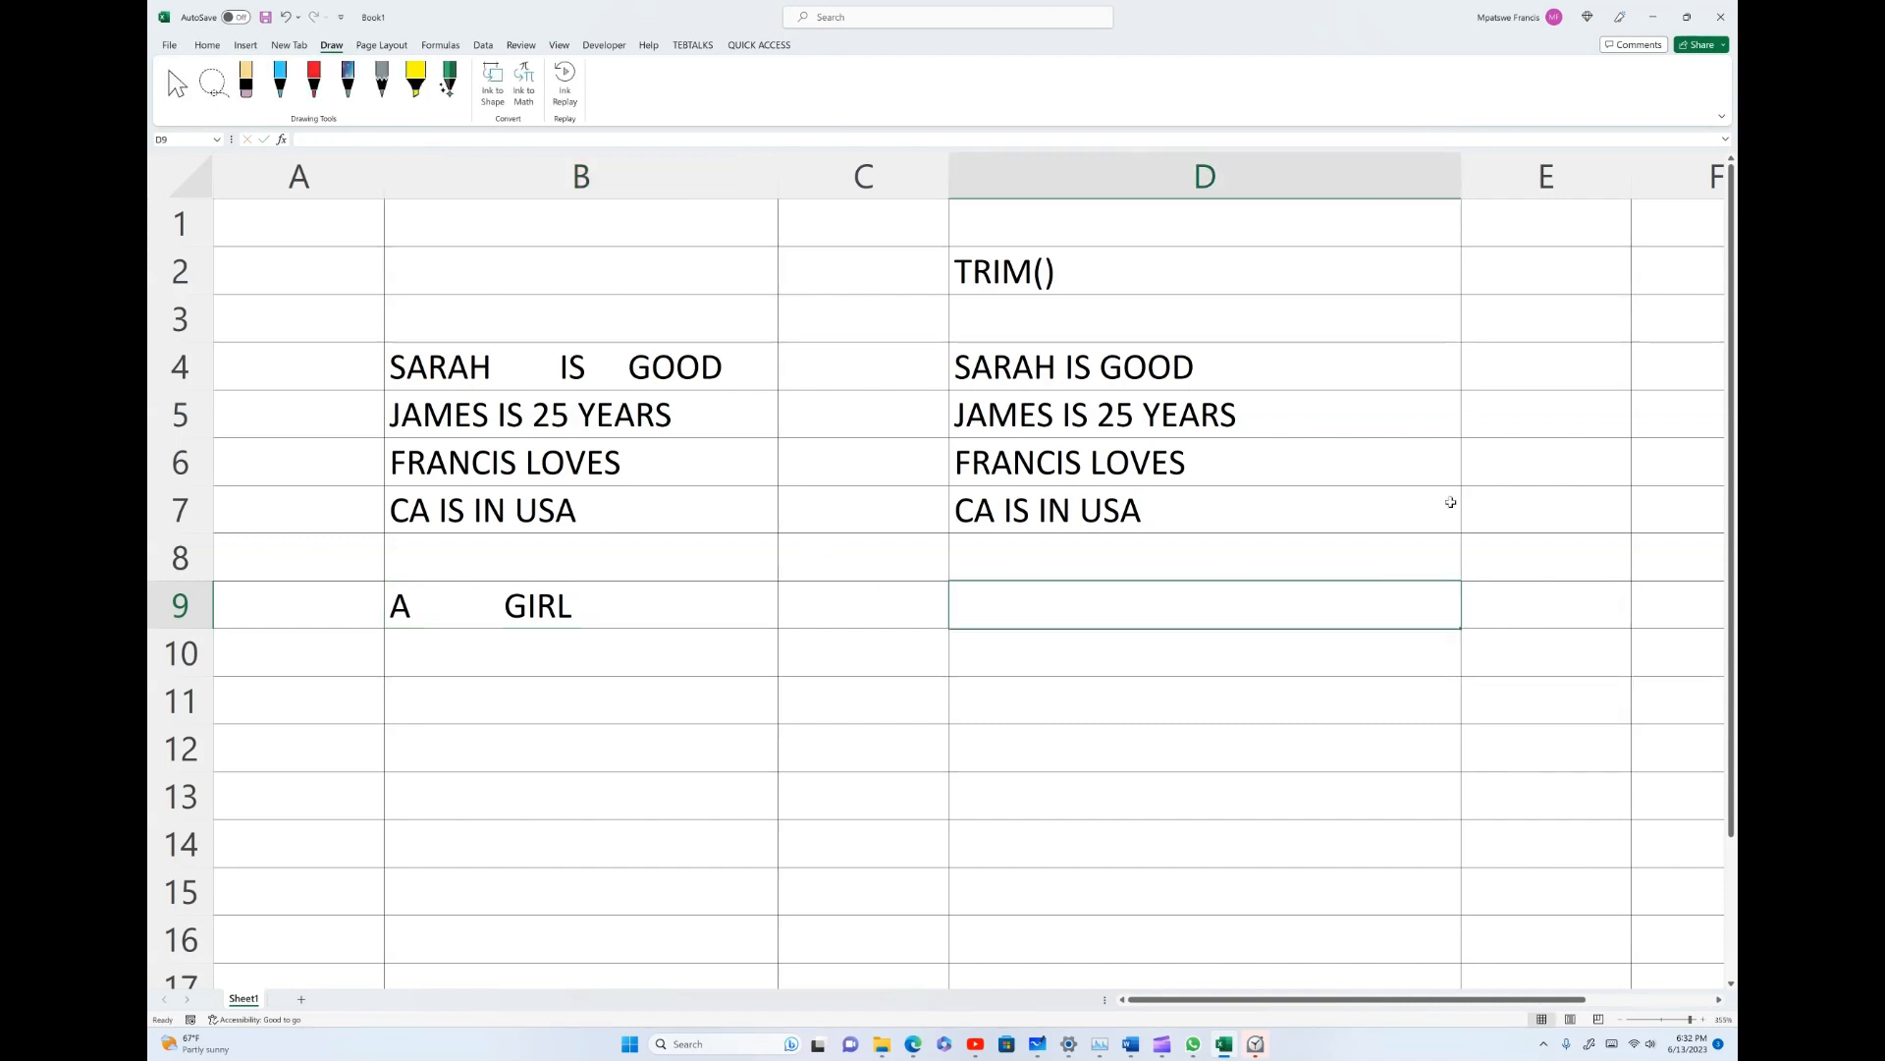
pyautogui.click(503, 608)
pyautogui.doubleClick(504, 608)
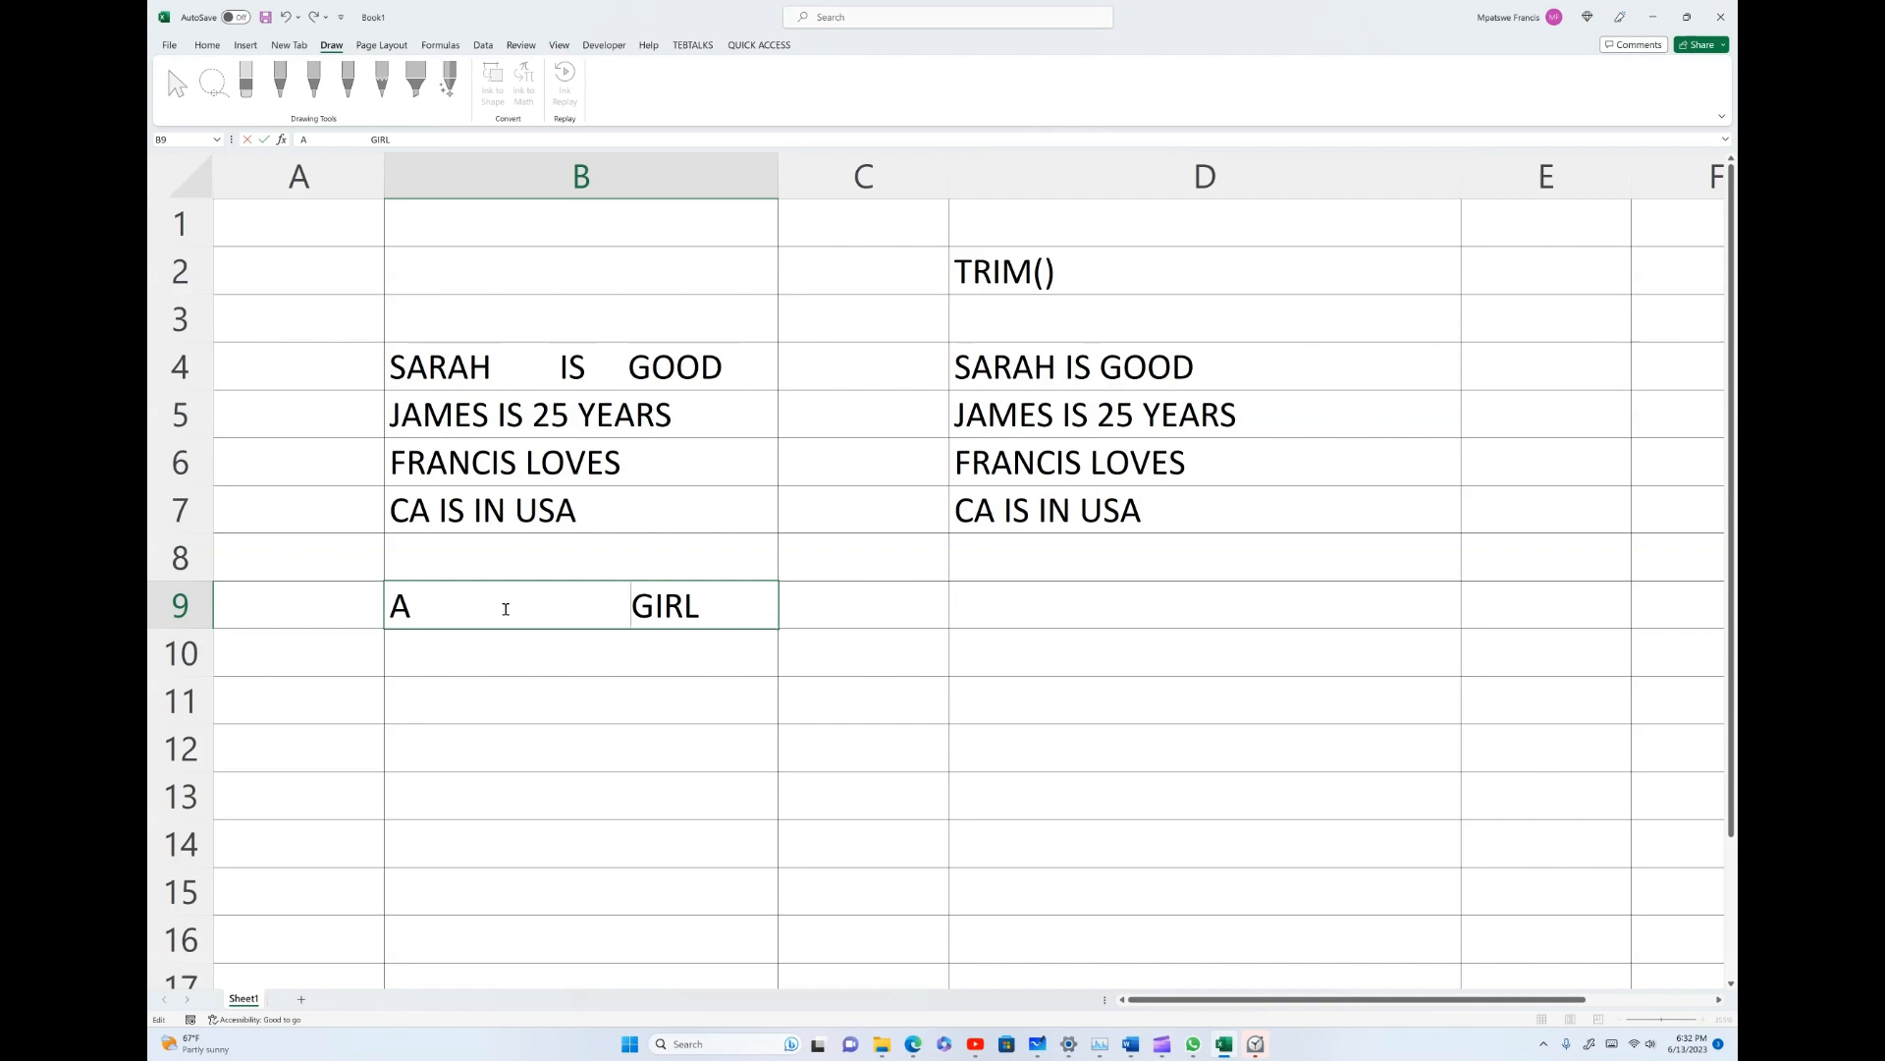
# Step: Enter the formula =TRIM(B9) in D9 to trim the widely spaced text, and reselect D9
pyautogui.click(998, 607)
pyautogui.write('=')
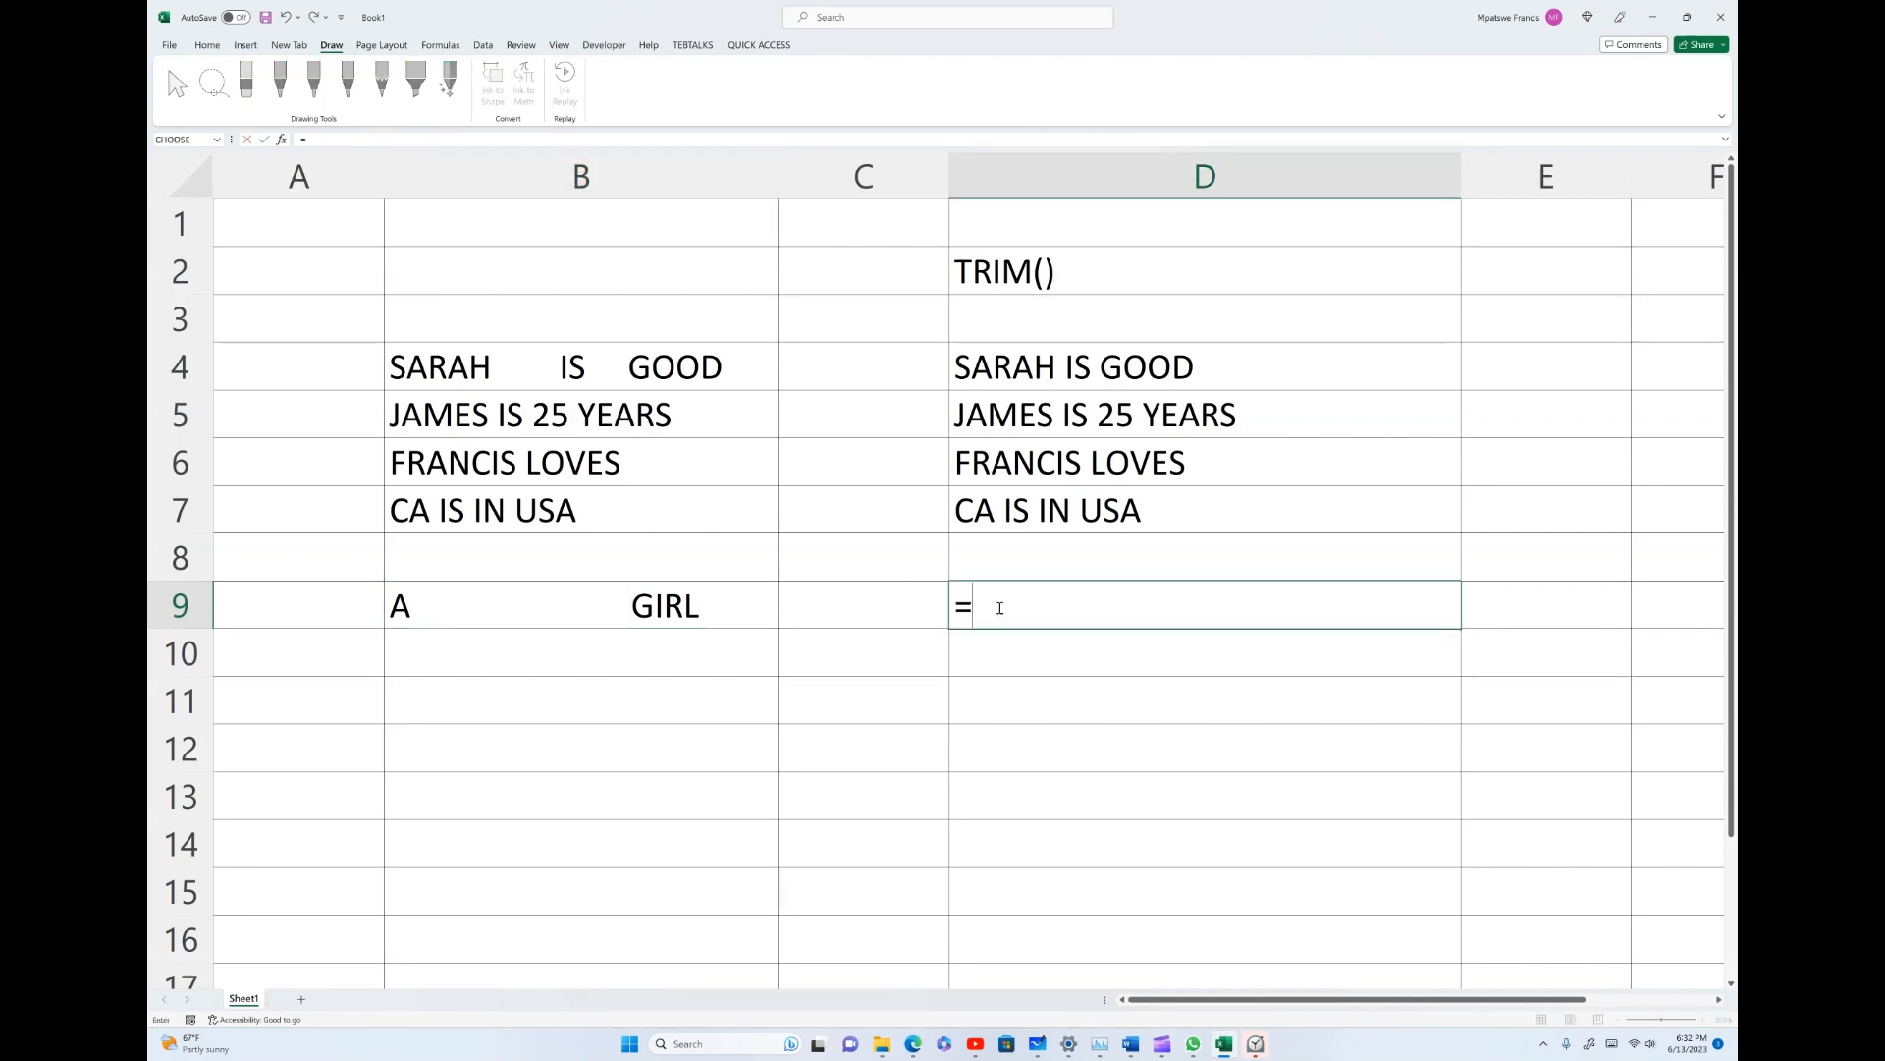
pyautogui.write('TRIM')
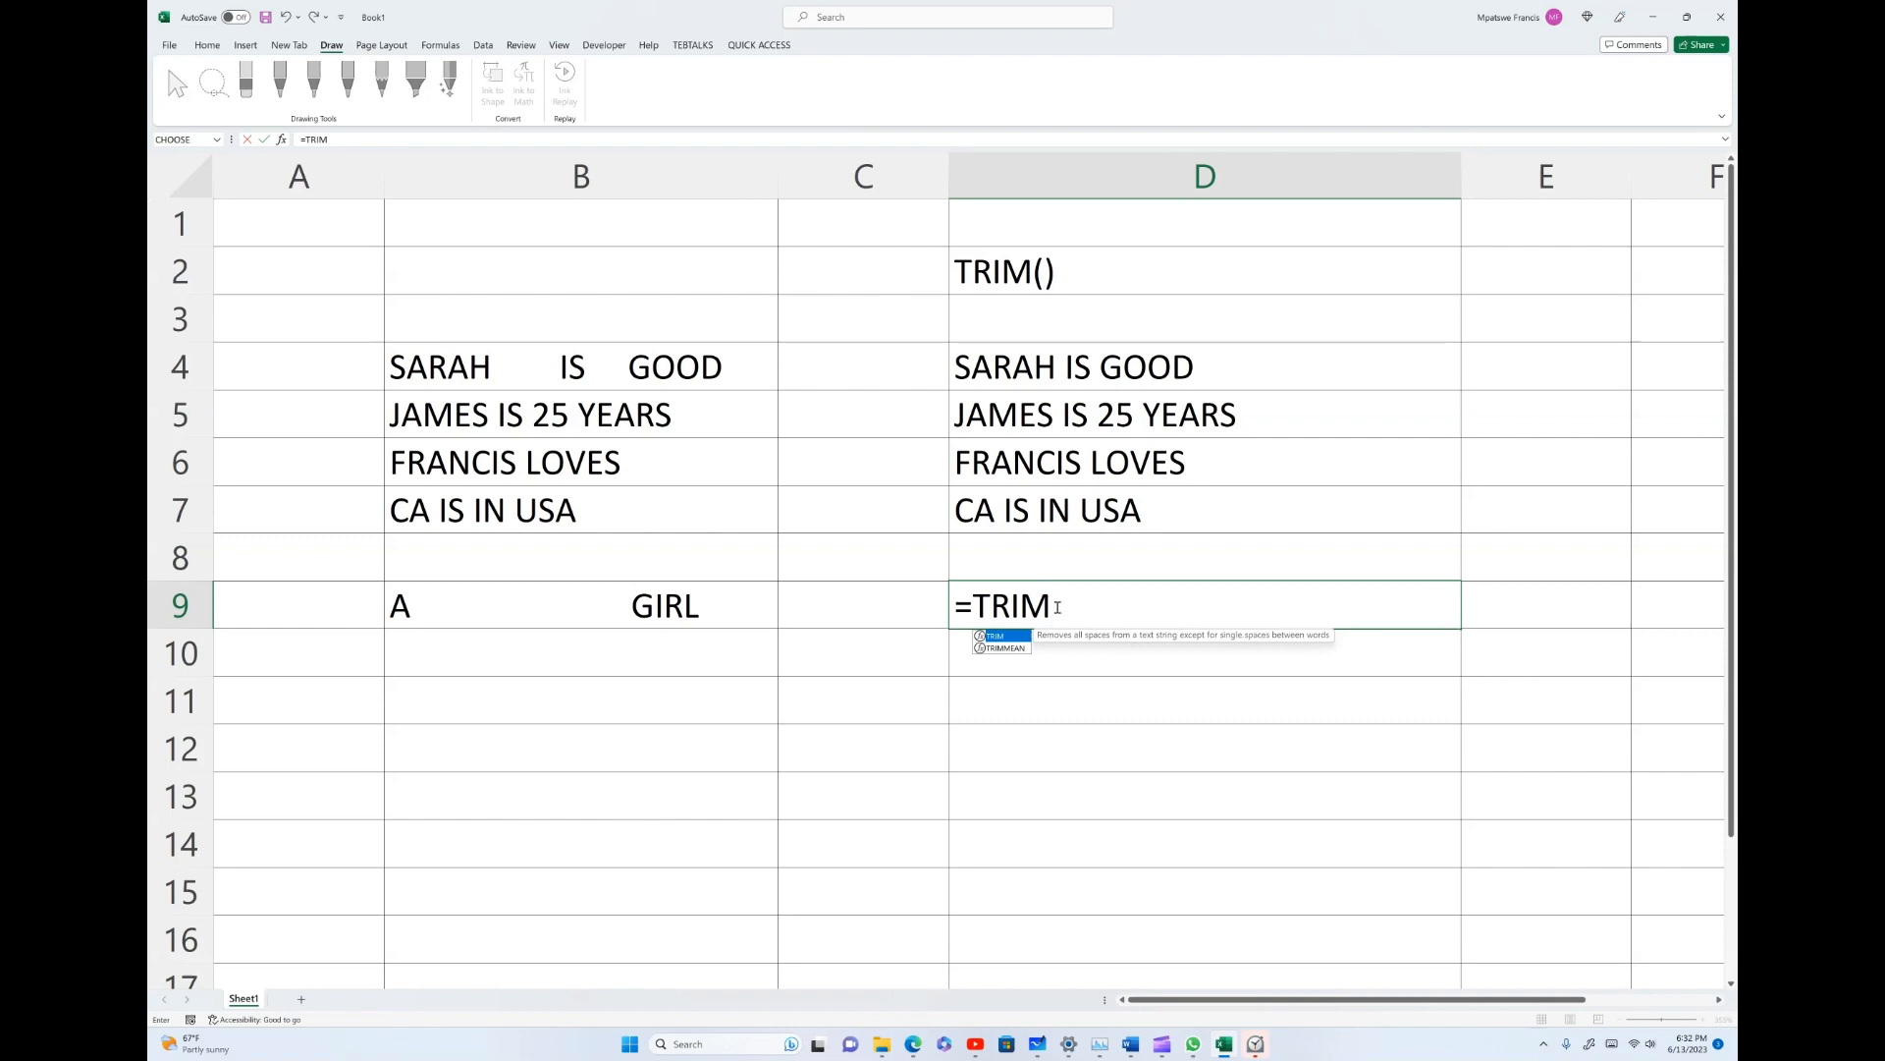
pyautogui.doubleClick(997, 636)
pyautogui.click(611, 598)
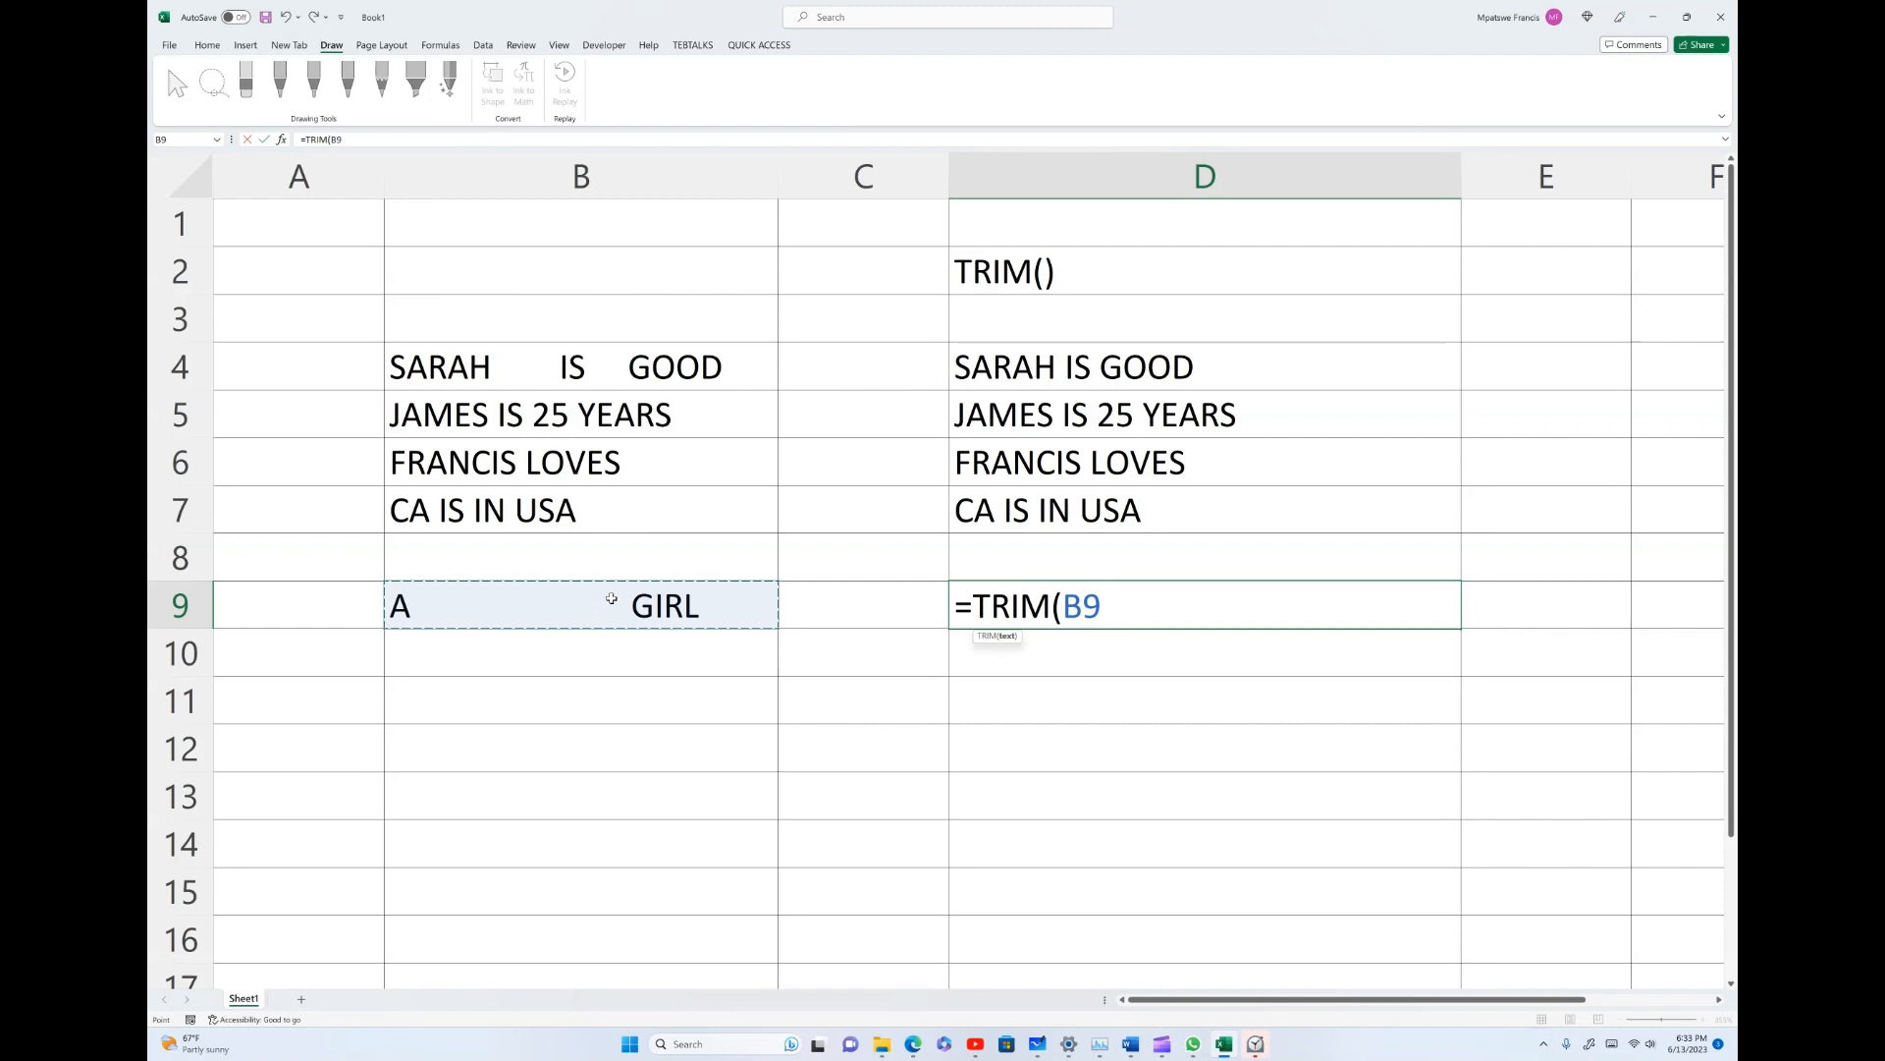
pyautogui.write(')')
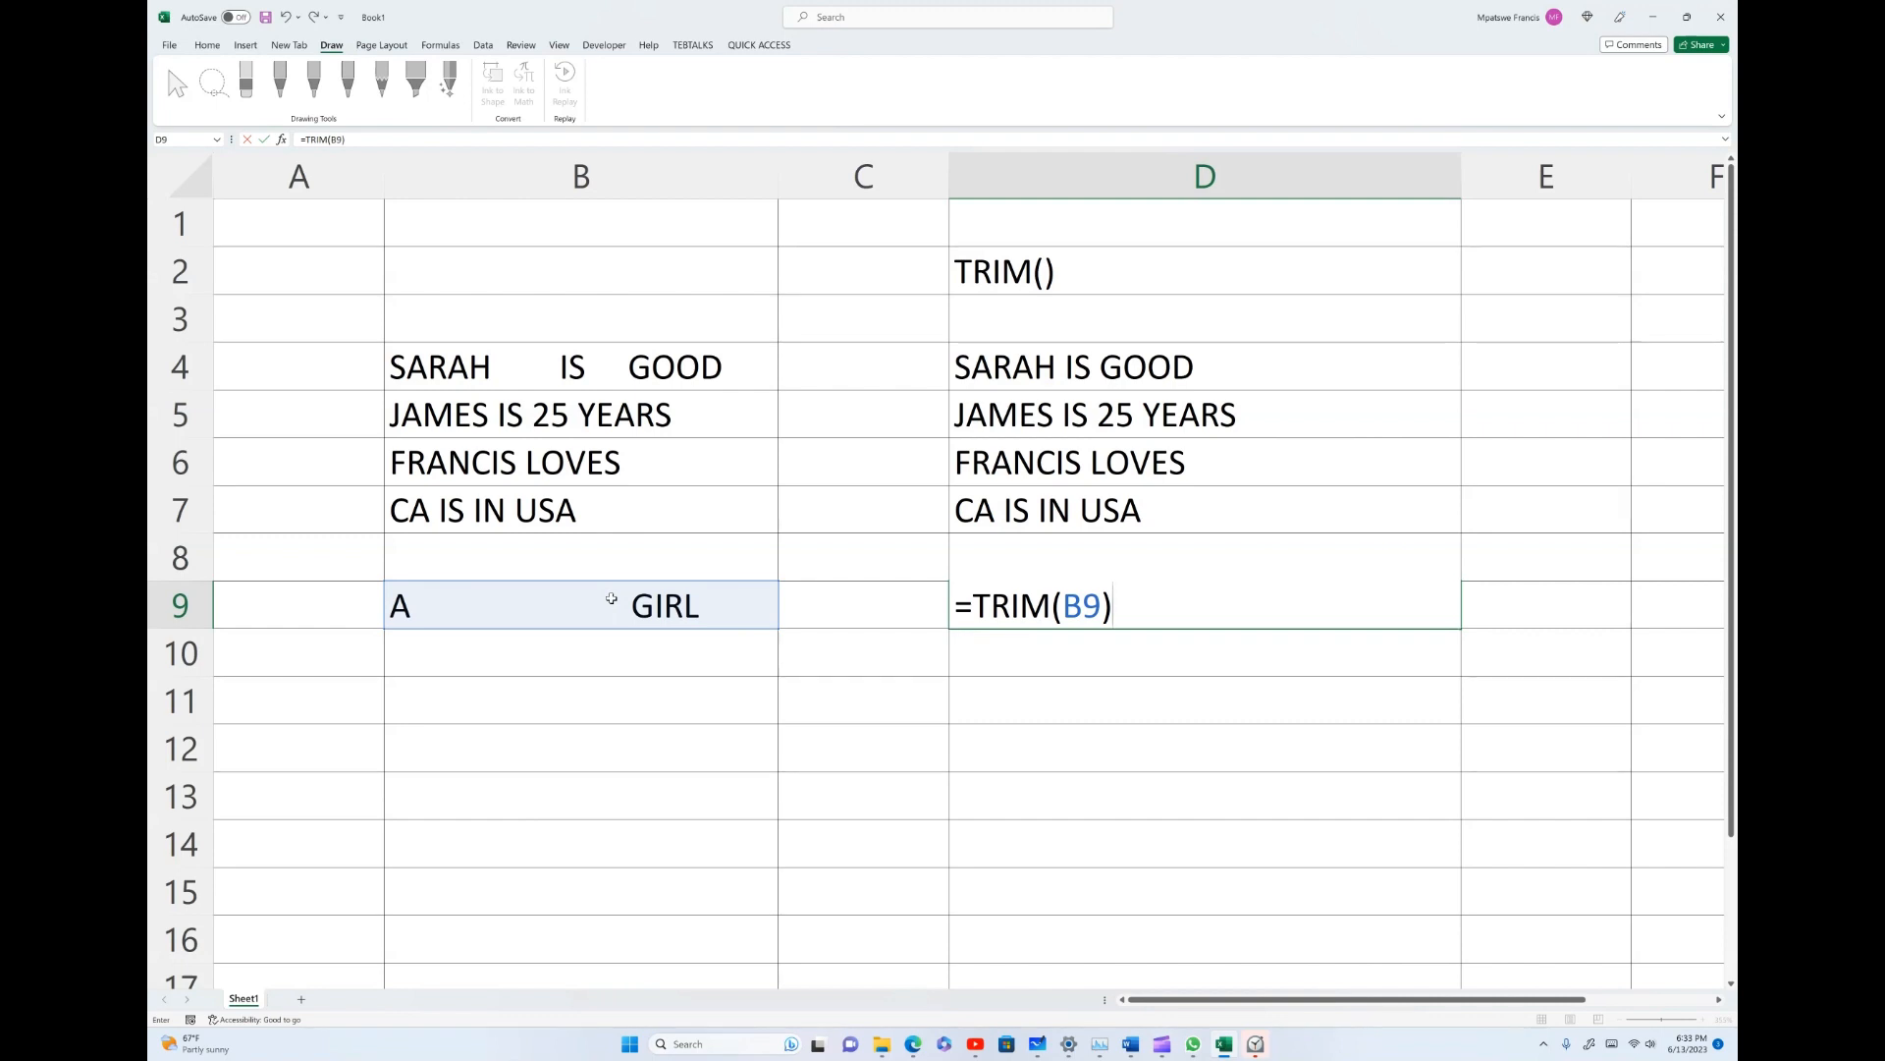
pyautogui.press('Return')
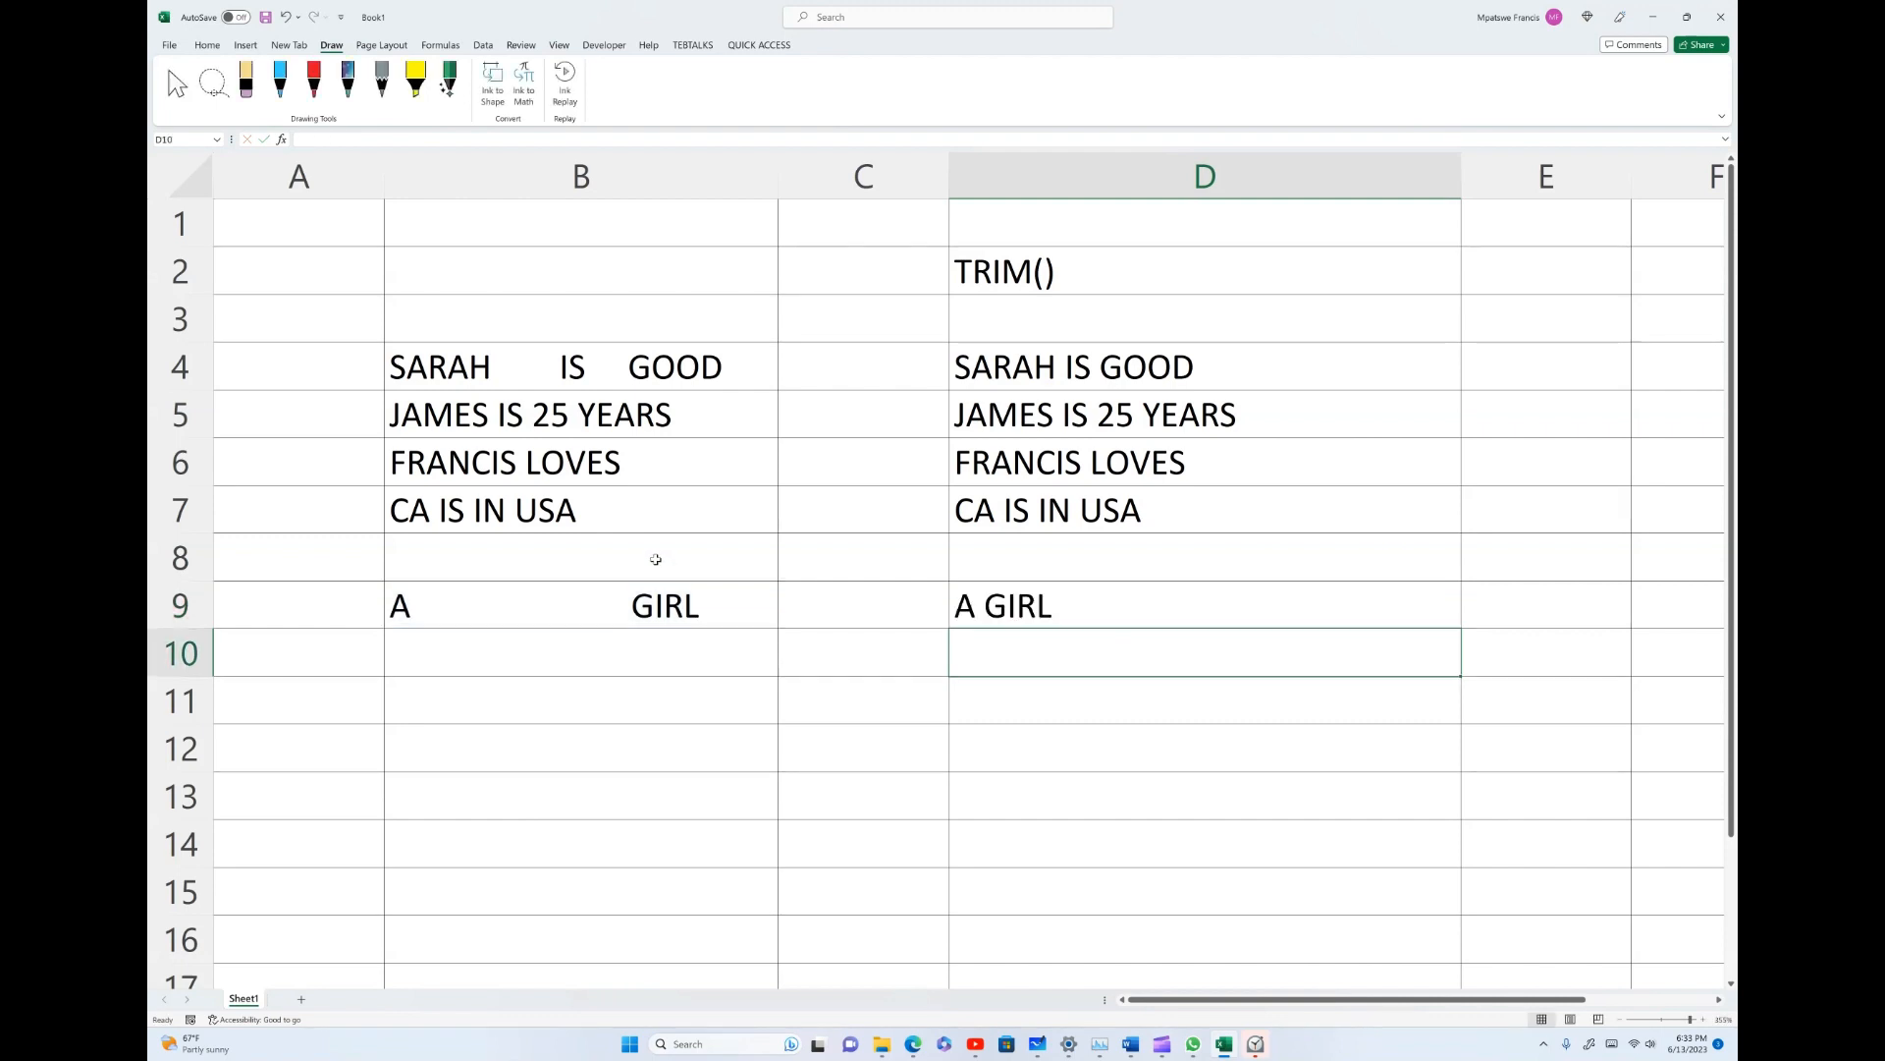
pyautogui.click(1007, 594)
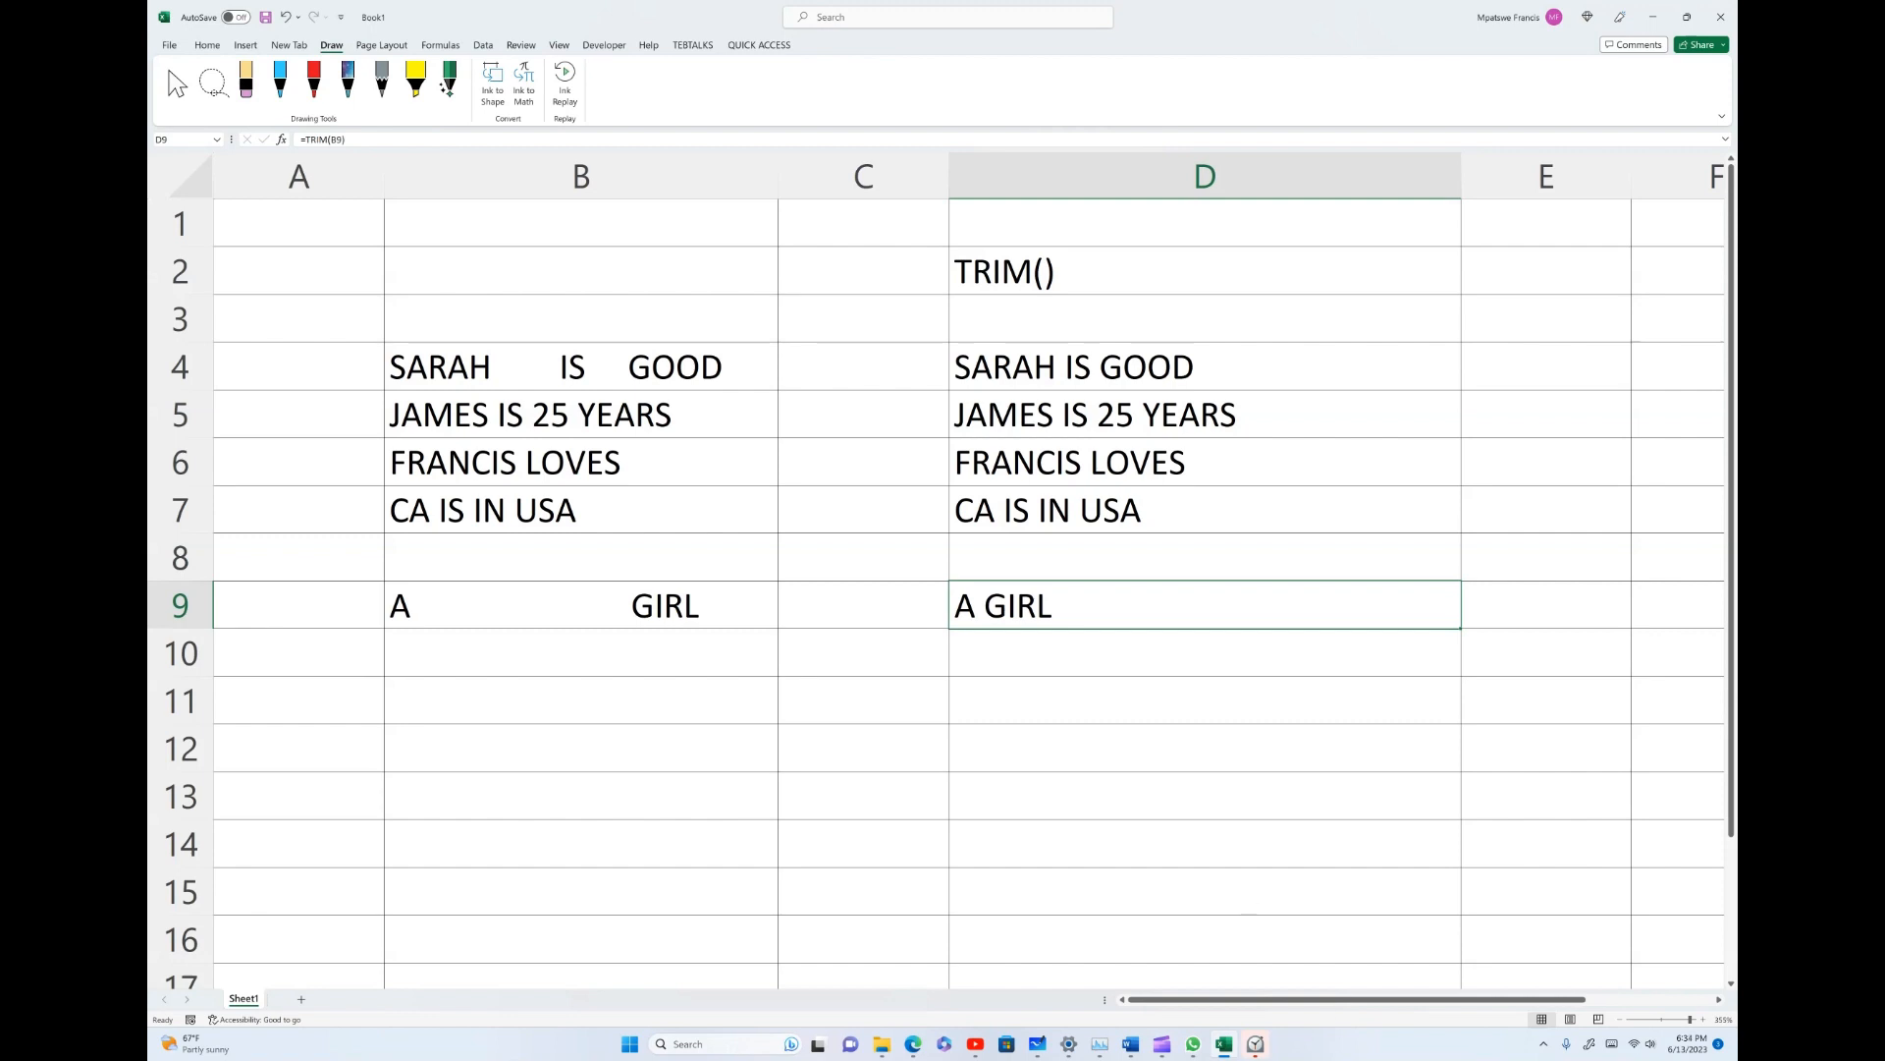
pyautogui.moveTo(1162, 1044)
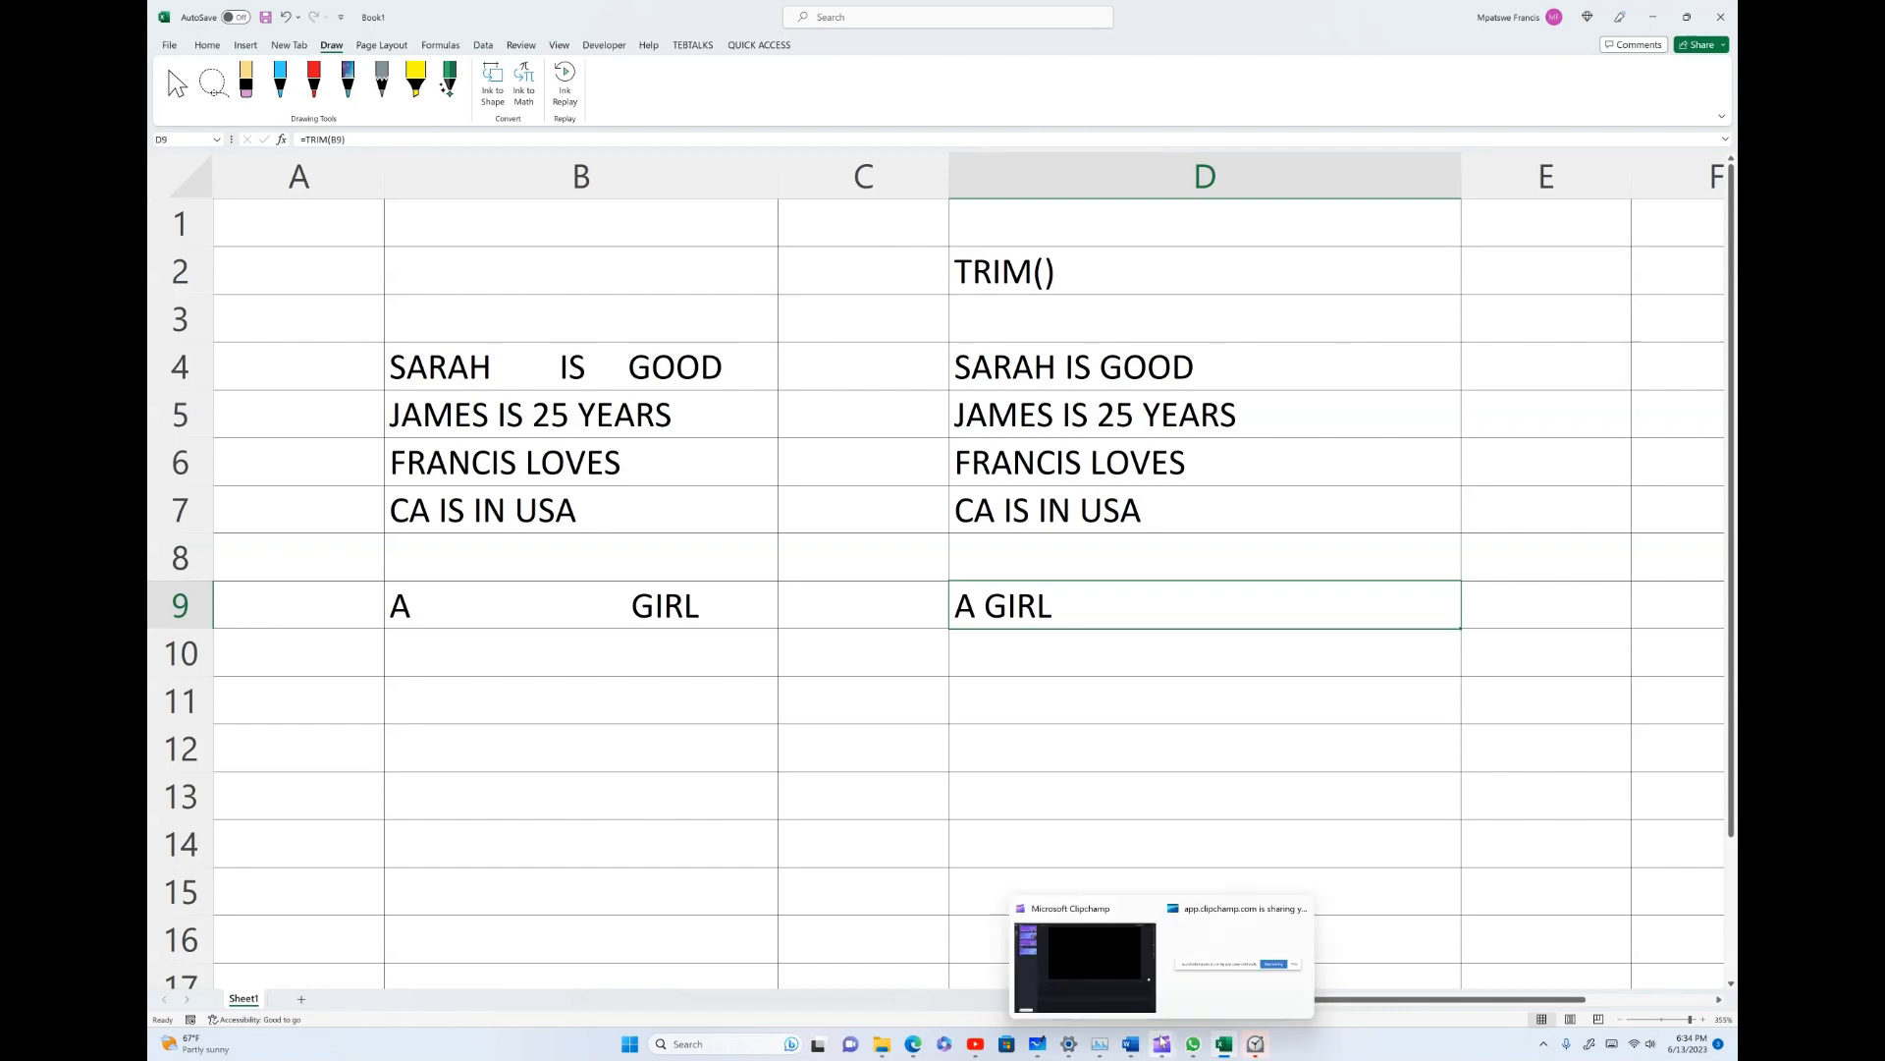
pyautogui.click(1081, 978)
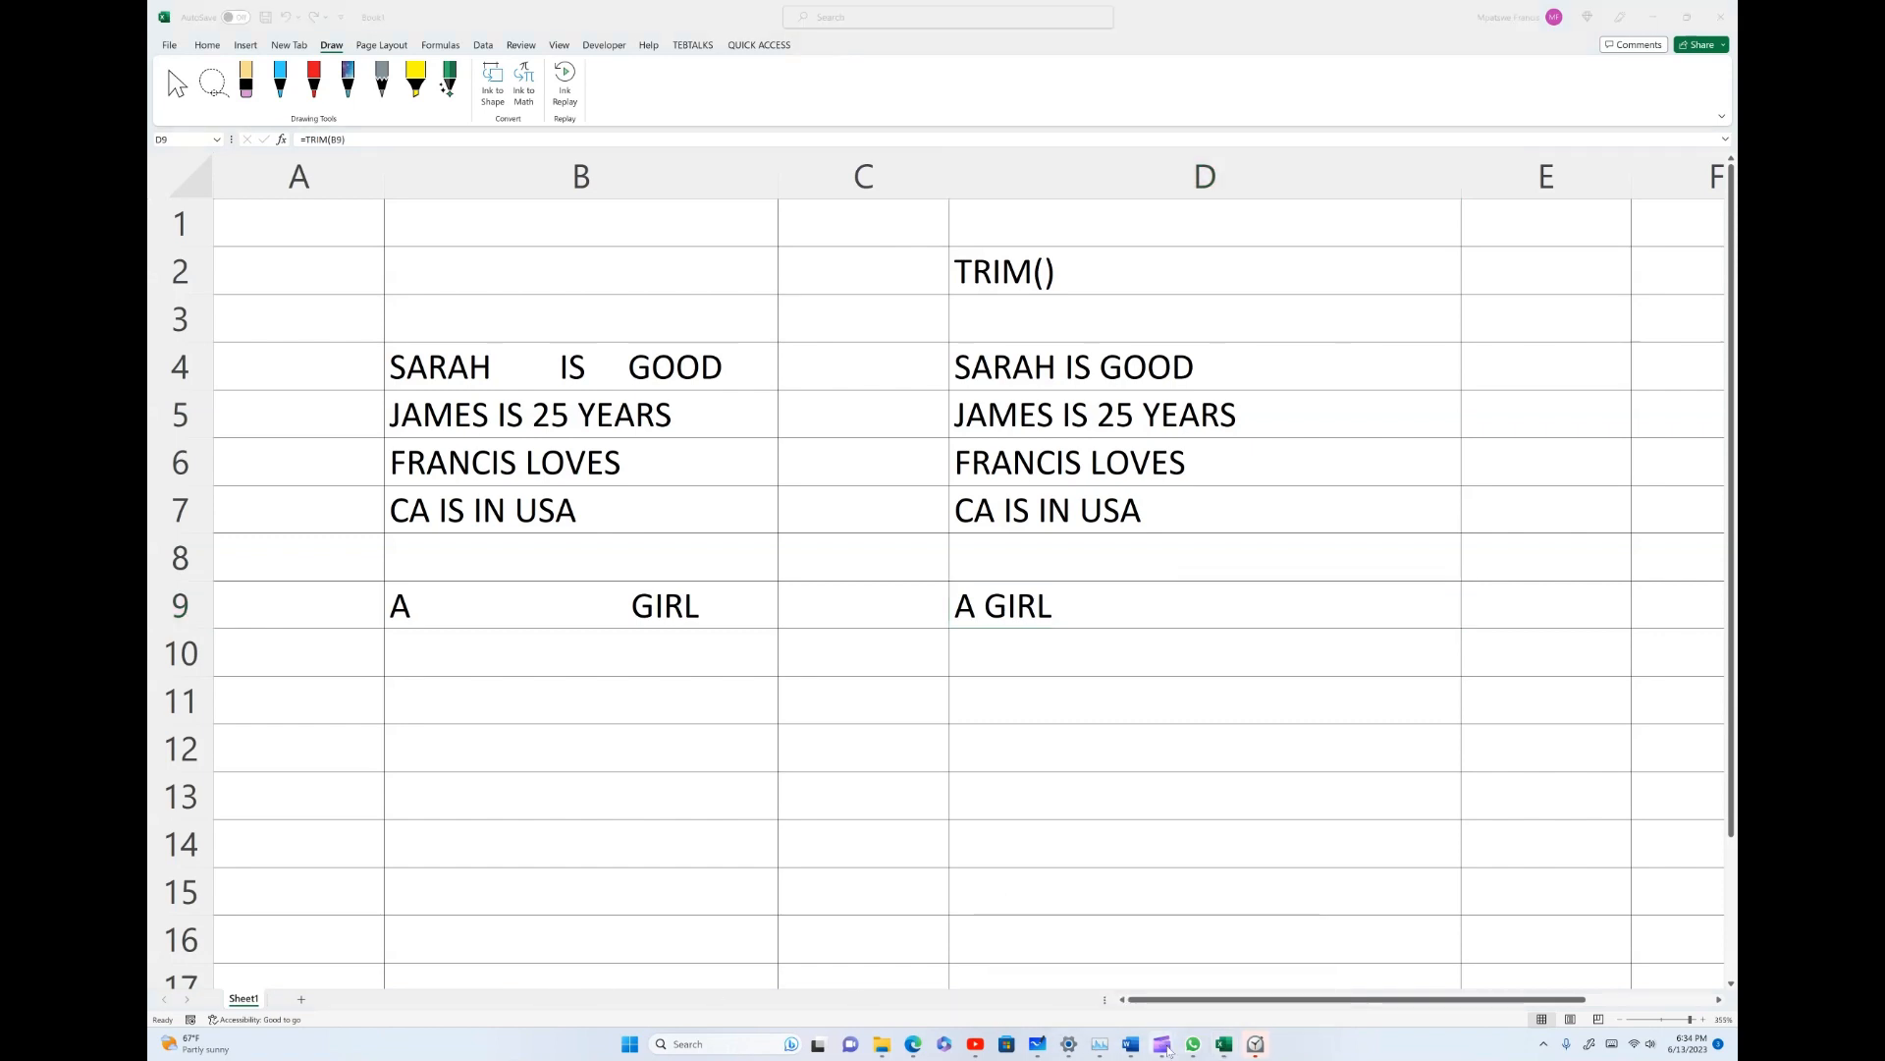
pyautogui.moveTo(1169, 1051)
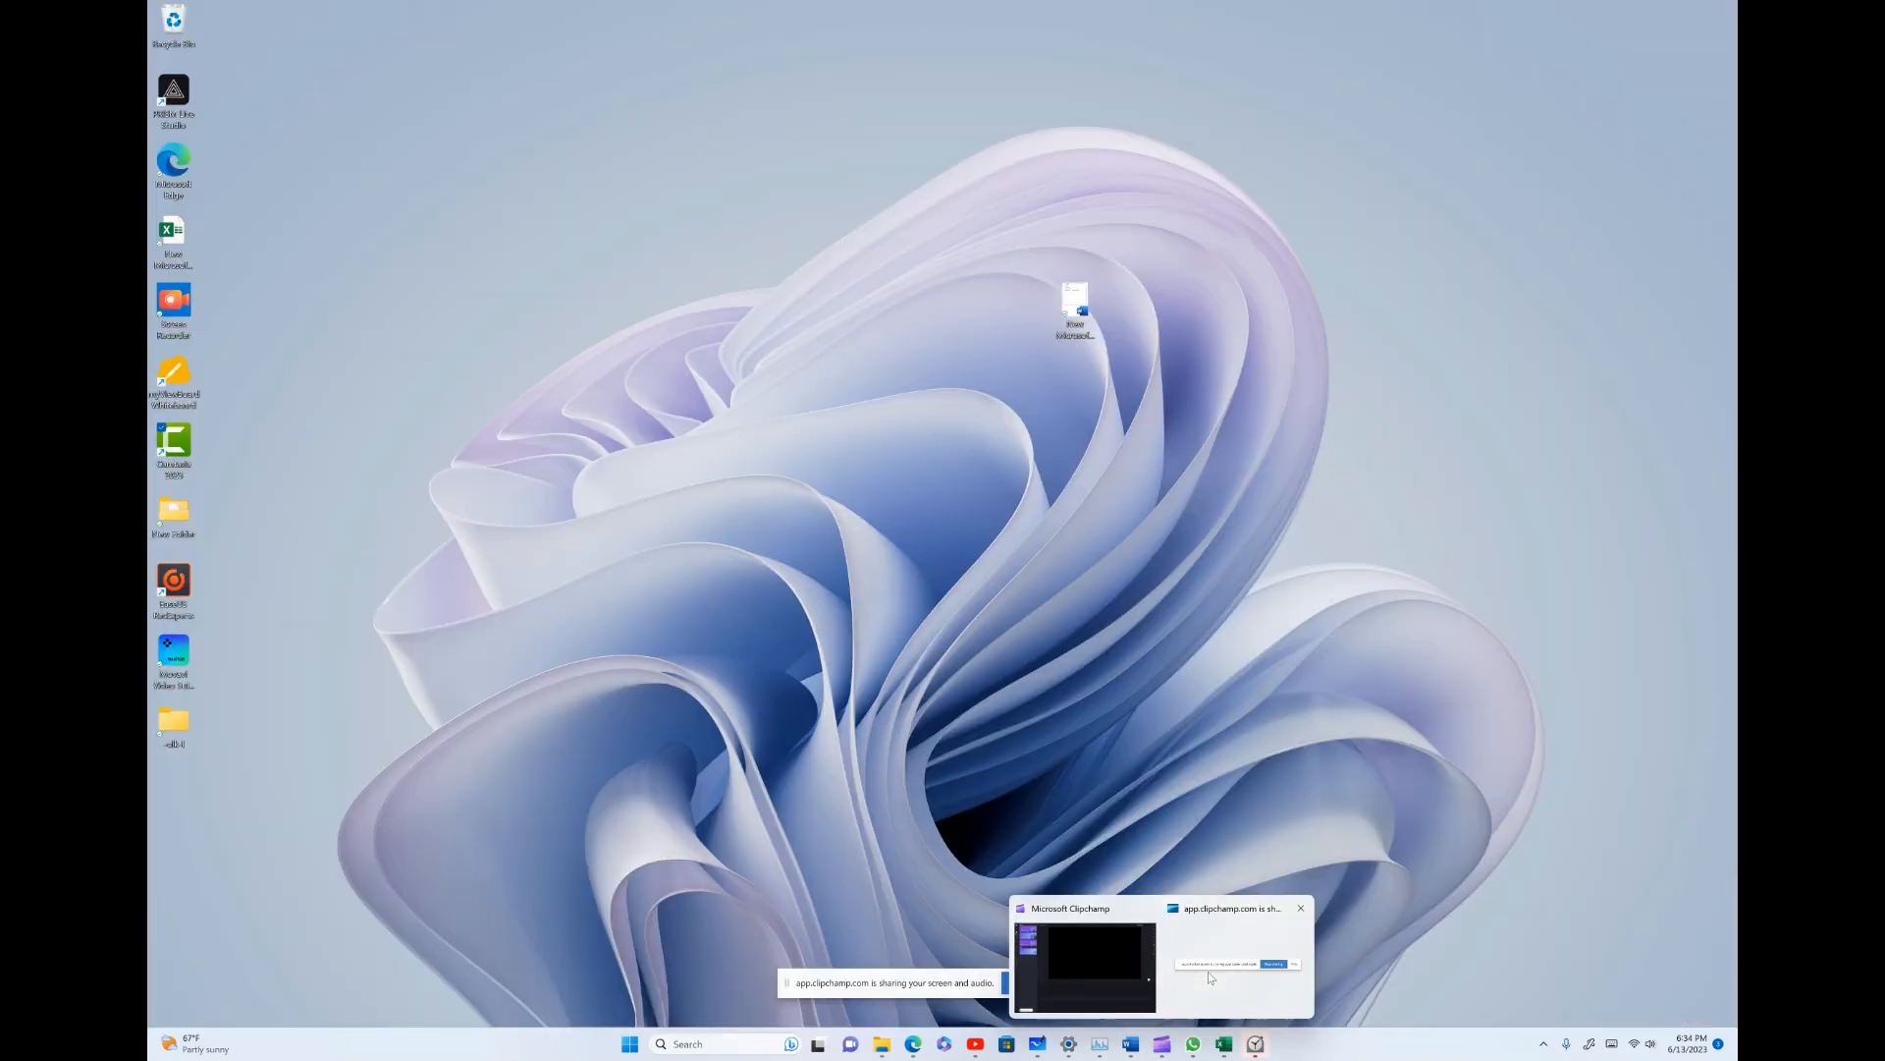
pyautogui.click(1208, 970)
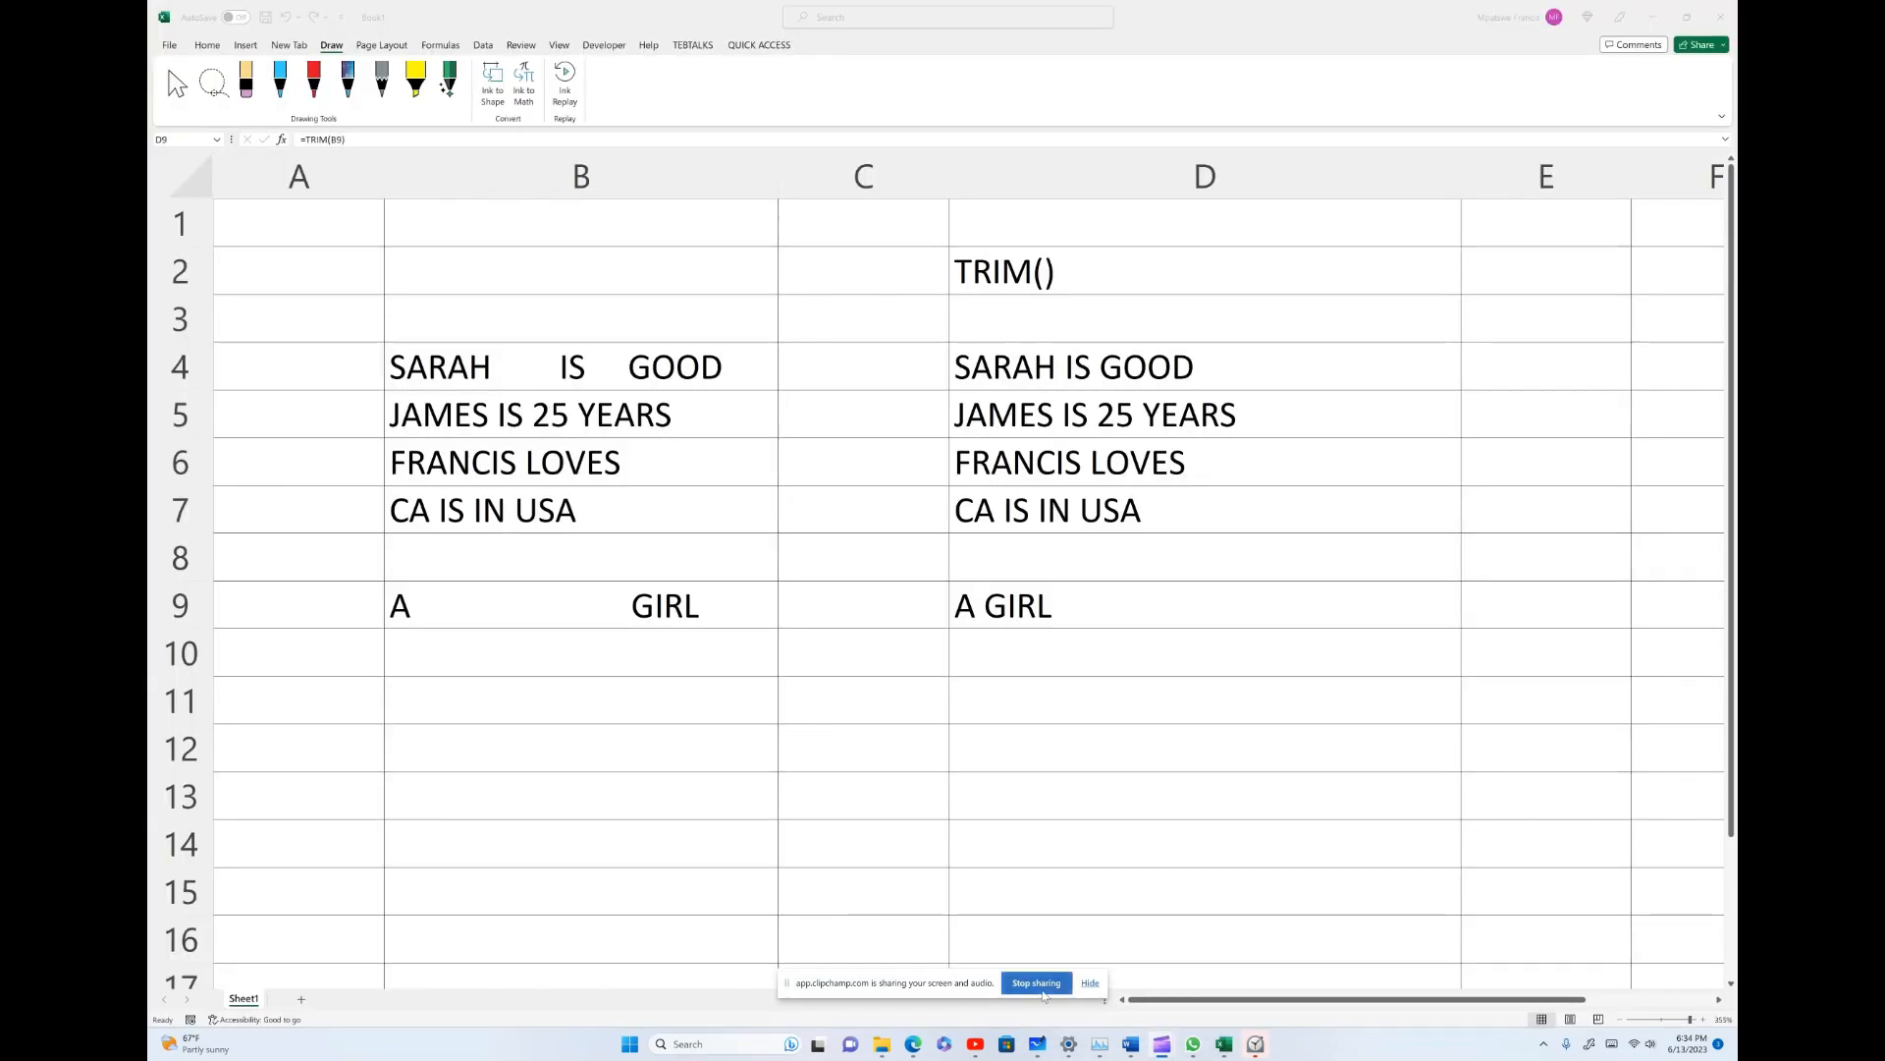